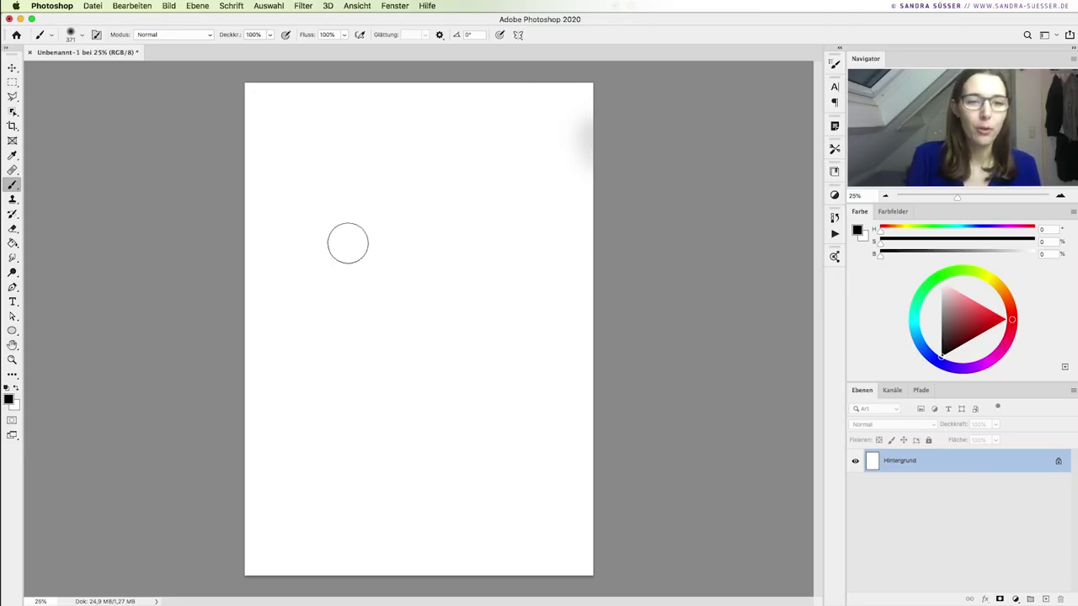
Paint a soft then a Hard Round test stroke, then undo both strokes.
mouse_move(286, 254)
left_mouse_down()
mouse_move(422, 178)
mouse_move(315, 410)
mouse_move(278, 304)
left_mouse_up()
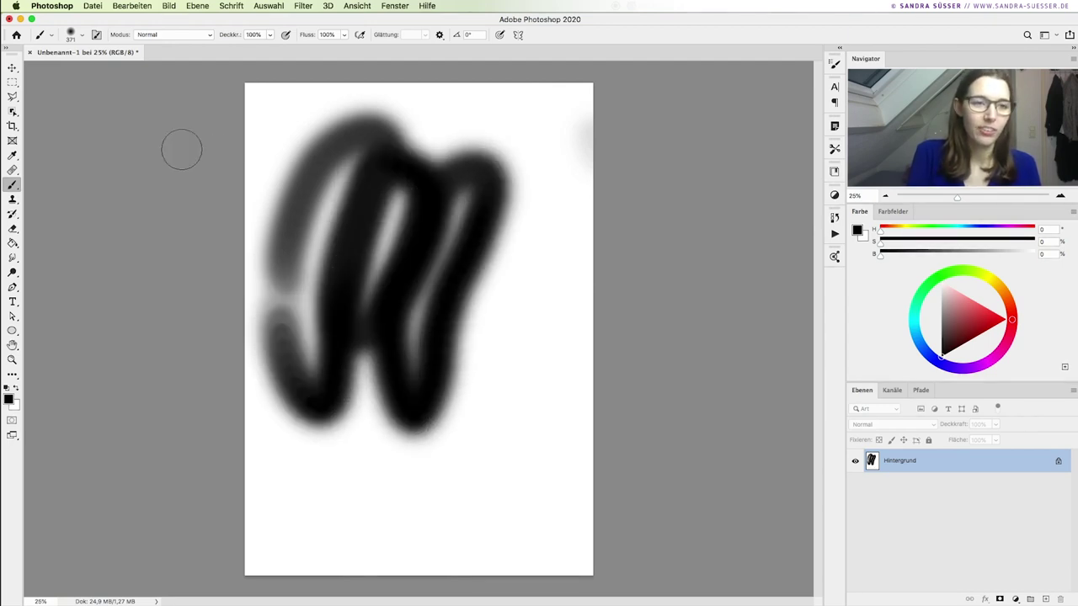
left_click(82, 35)
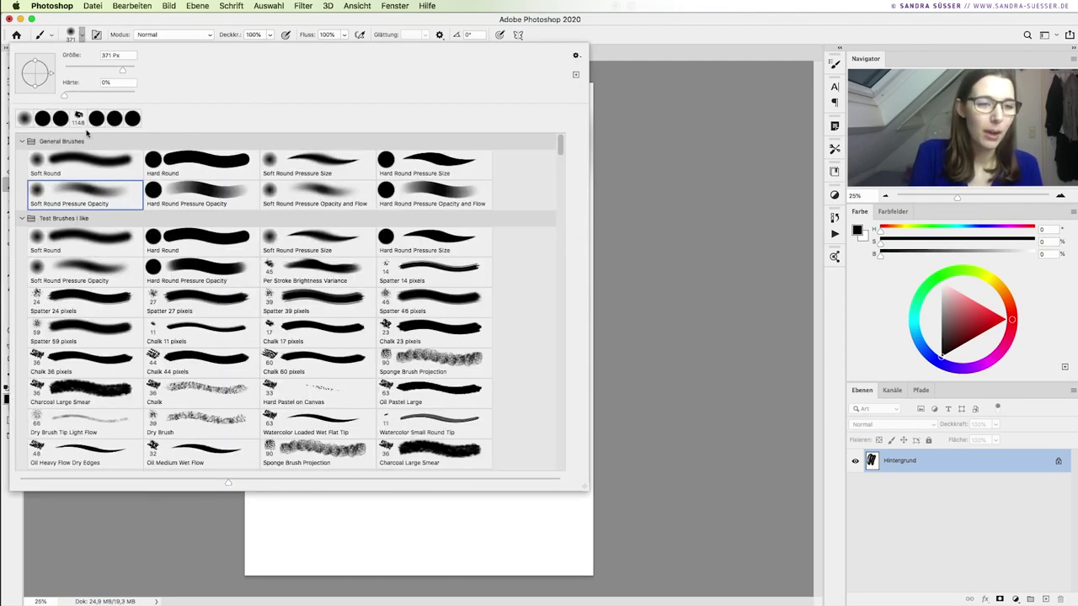
left_click(192, 173)
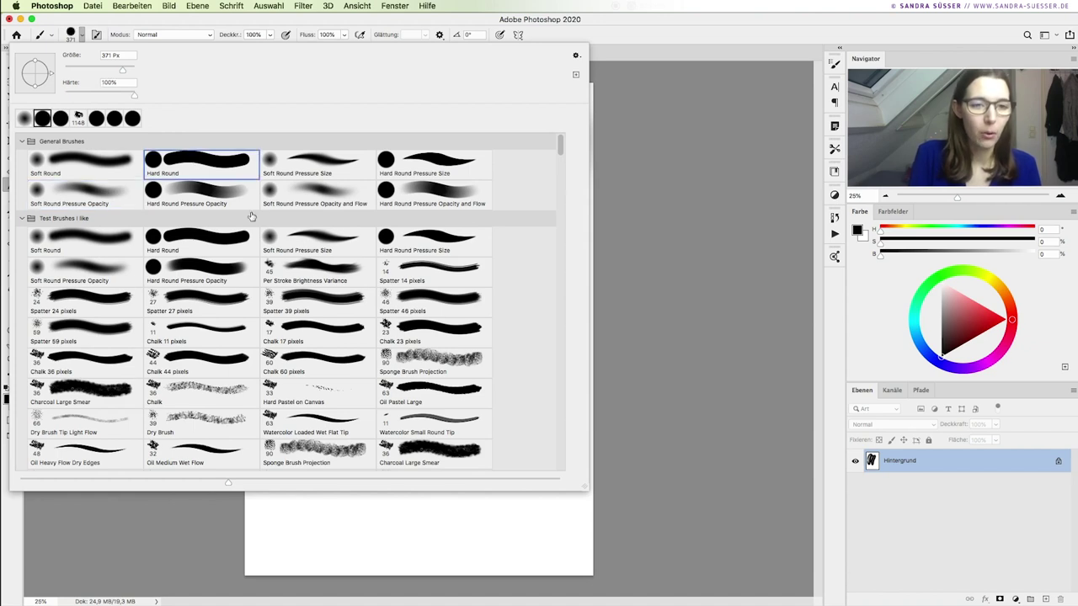
mouse_move(471, 513)
left_mouse_down()
mouse_move(419, 421)
mouse_move(404, 507)
mouse_move(534, 320)
mouse_move(481, 121)
mouse_move(351, 197)
mouse_move(341, 354)
left_mouse_up()
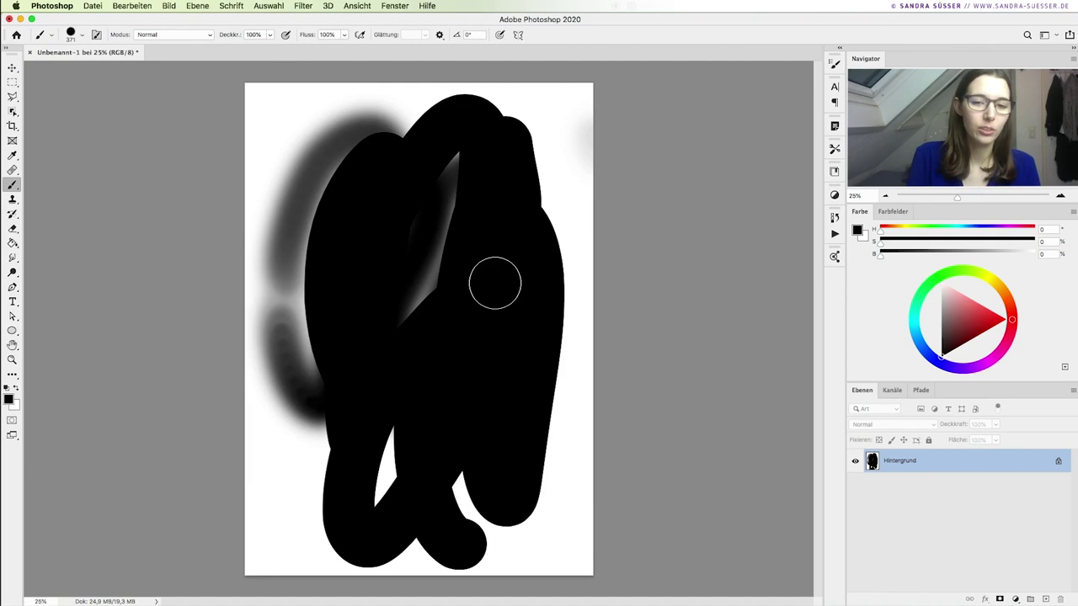
key("ctrl+z")
key("ctrl+z")
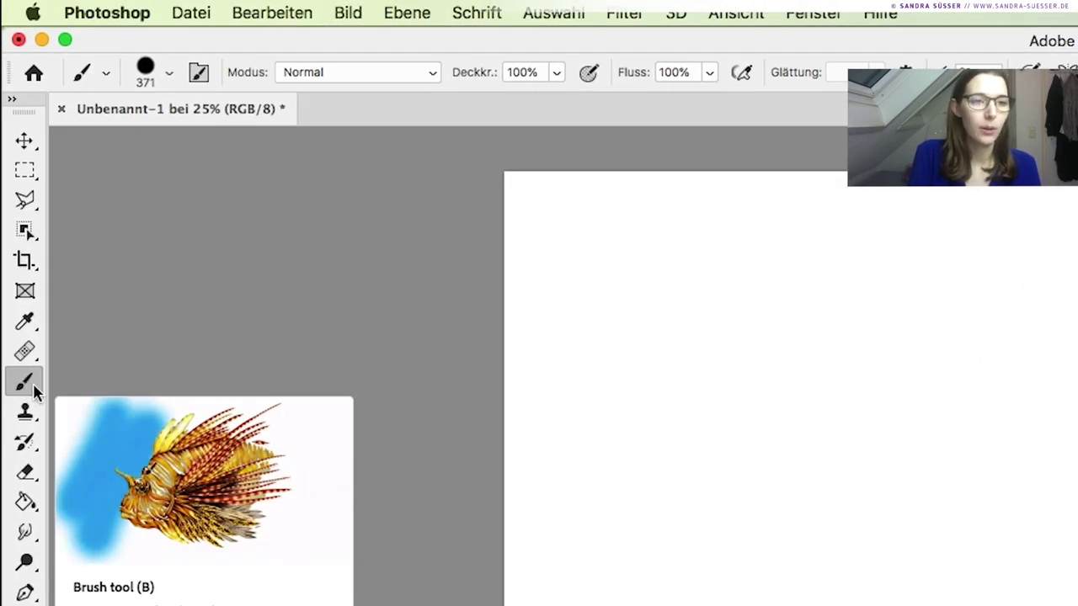
left_click(170, 74)
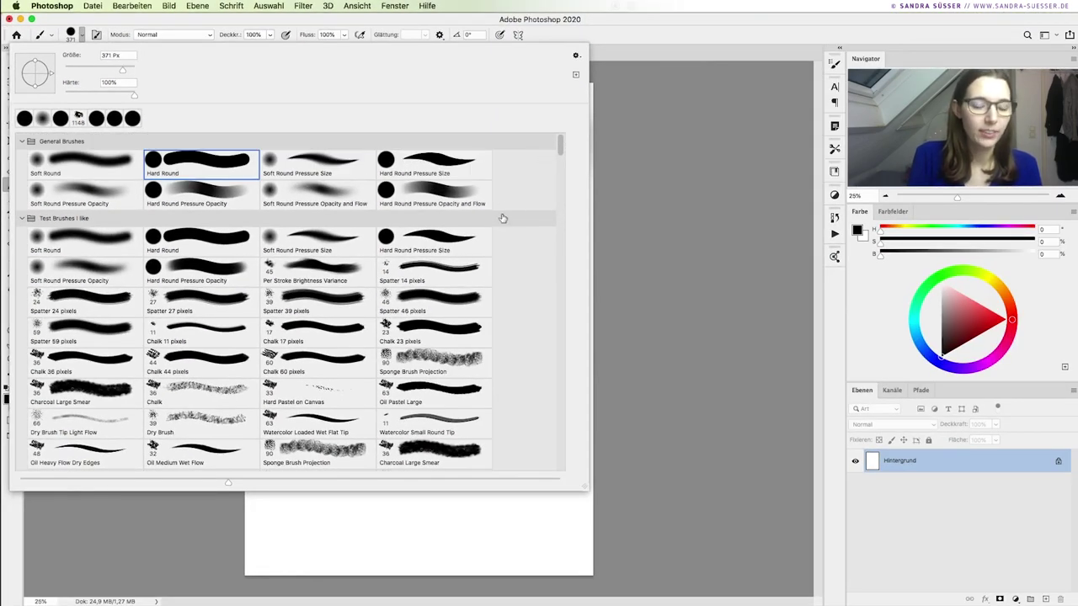
mouse_move(562, 148)
left_mouse_down()
mouse_move(561, 459)
mouse_move(573, 139)
left_mouse_up()
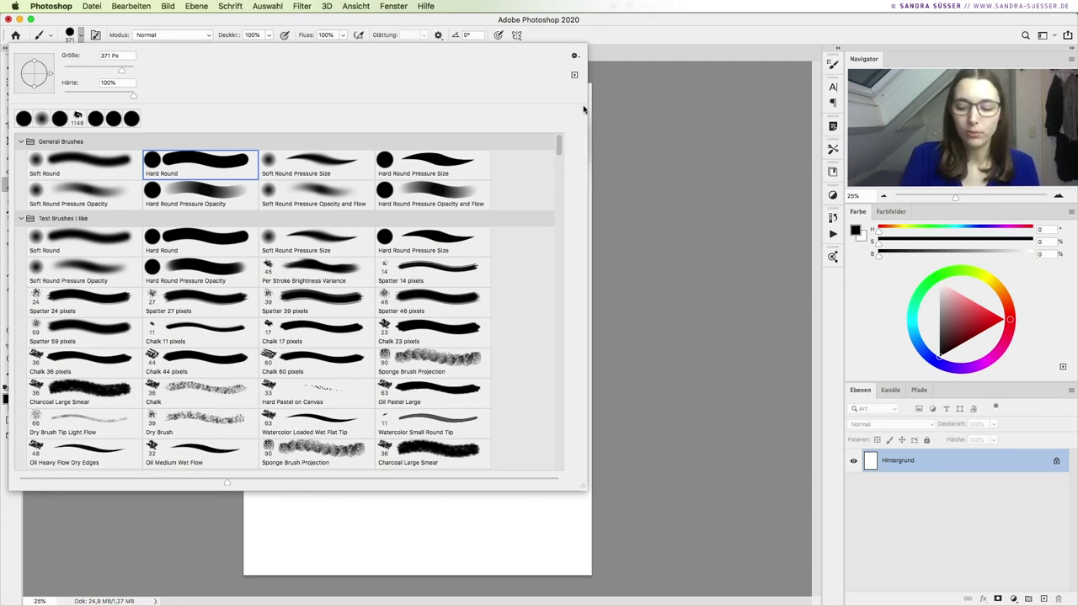
left_click(735, 221)
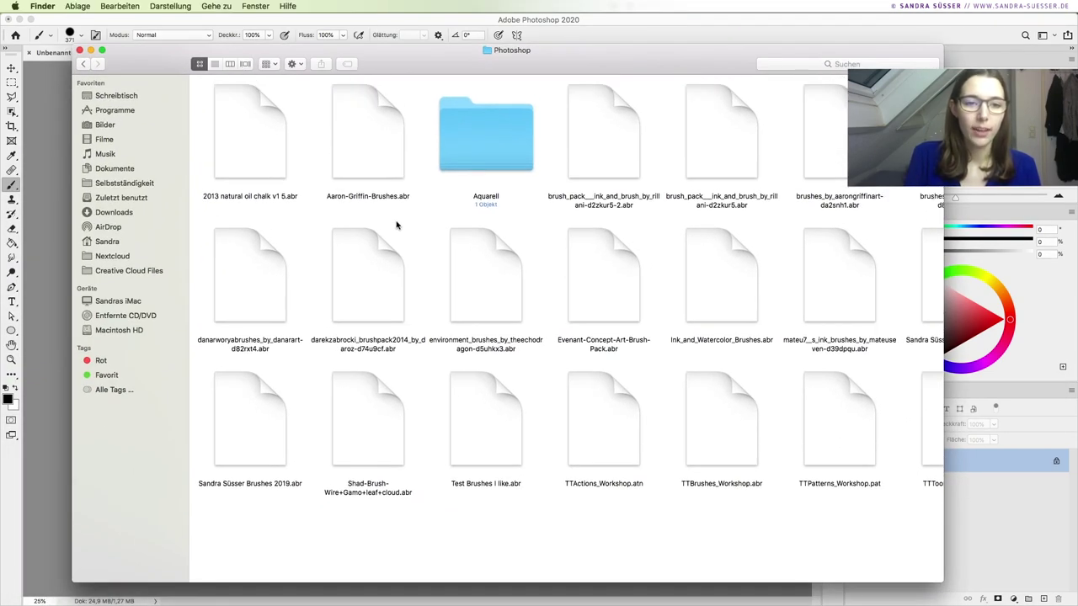
Browse the danarworya, darekzabrocki, Test Brushes I like, ink and environment .abr files.
left_click(233, 305)
left_click(362, 295)
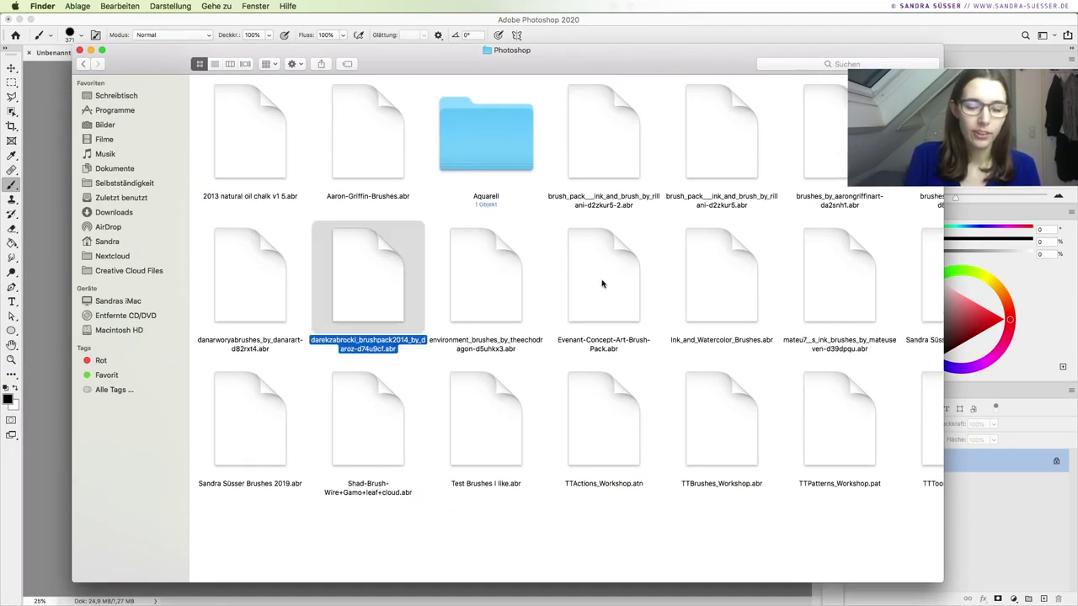
left_click(535, 429)
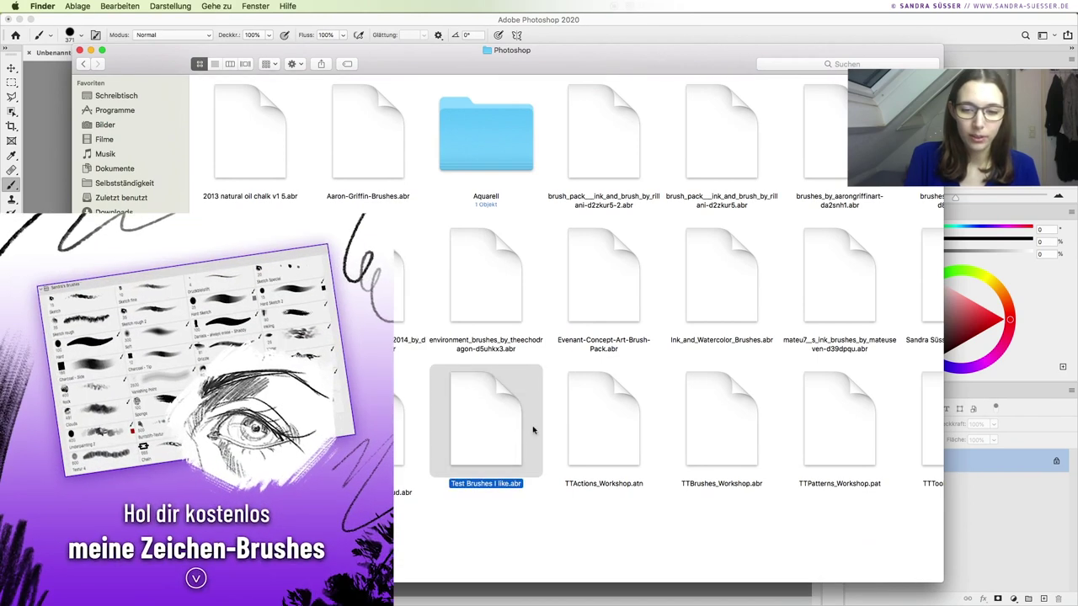
left_click(619, 149)
left_click(509, 343)
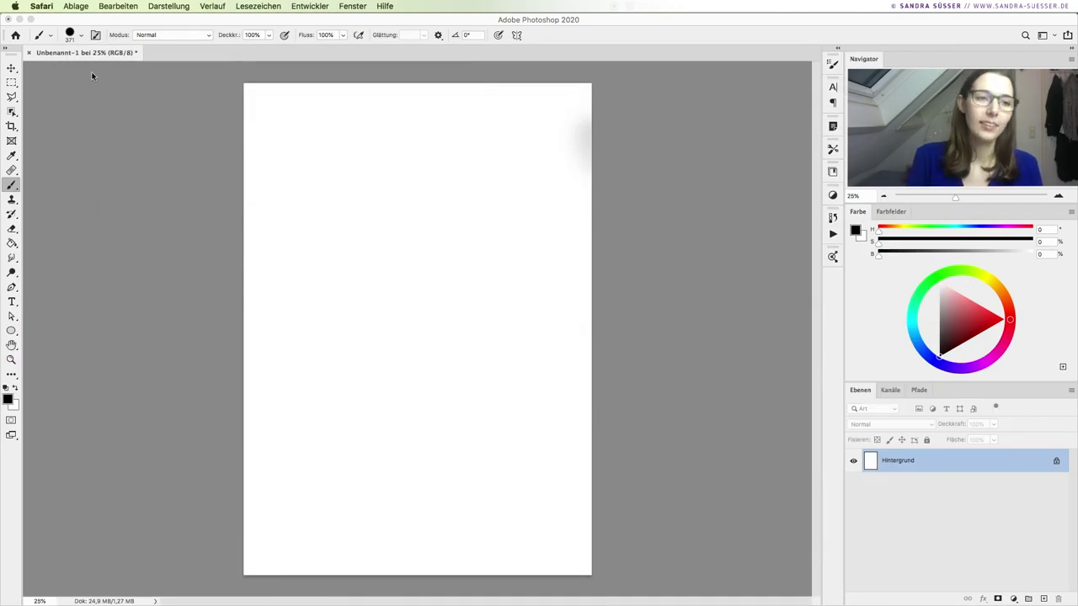
Start Pinsel importieren… from the brush presets menu and select pinseltest_v1.abr.
left_click(82, 36)
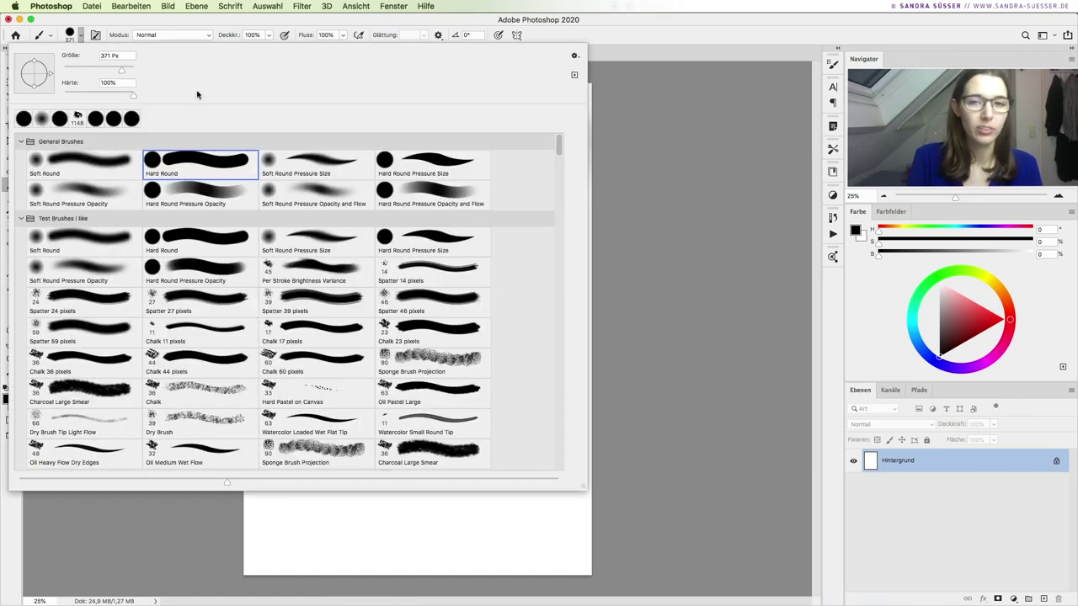
left_click(576, 57)
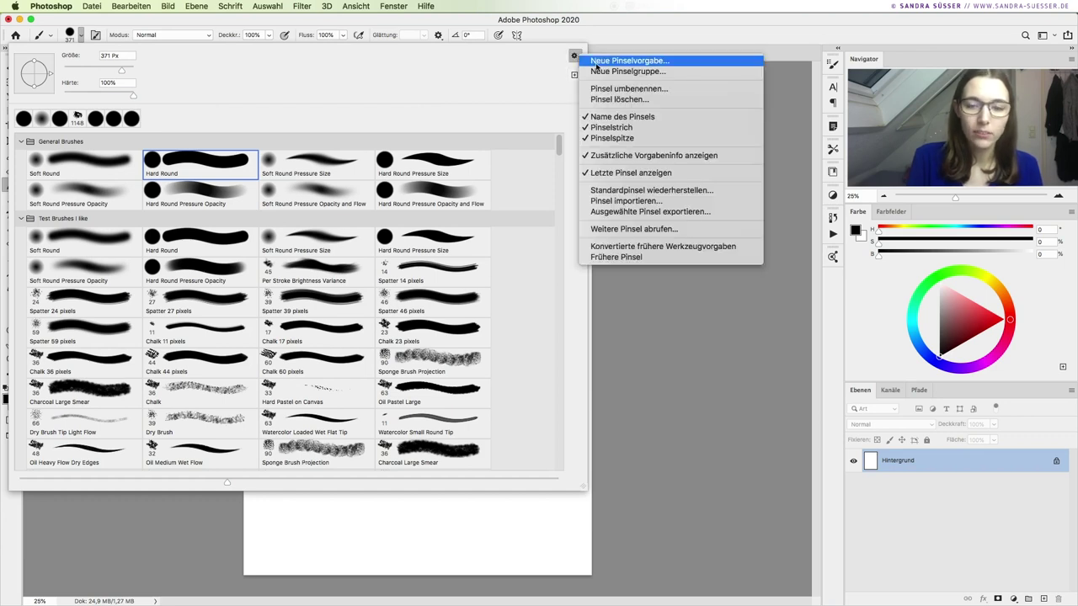
left_click(655, 203)
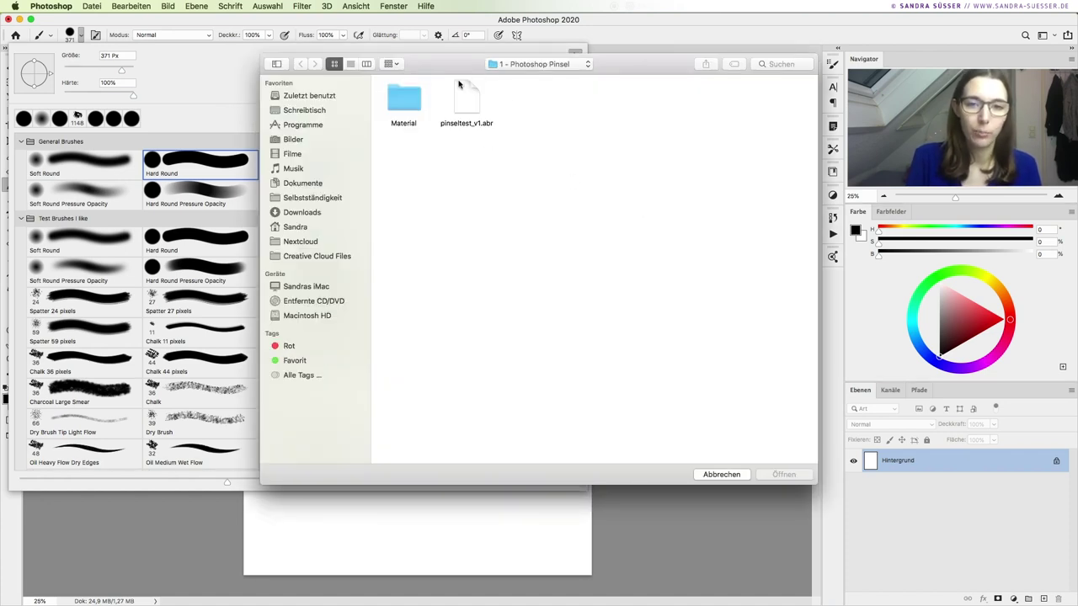
left_click(469, 98)
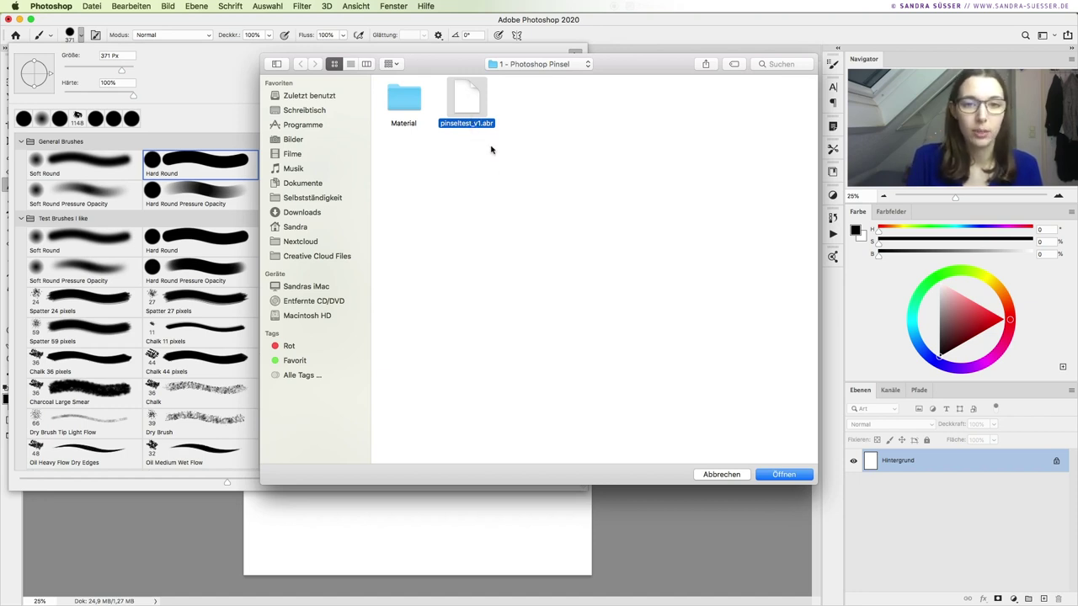
Load pinseltest_v1.abr, expand its brush group and pick the Skizze 12 brush.
left_click(776, 475)
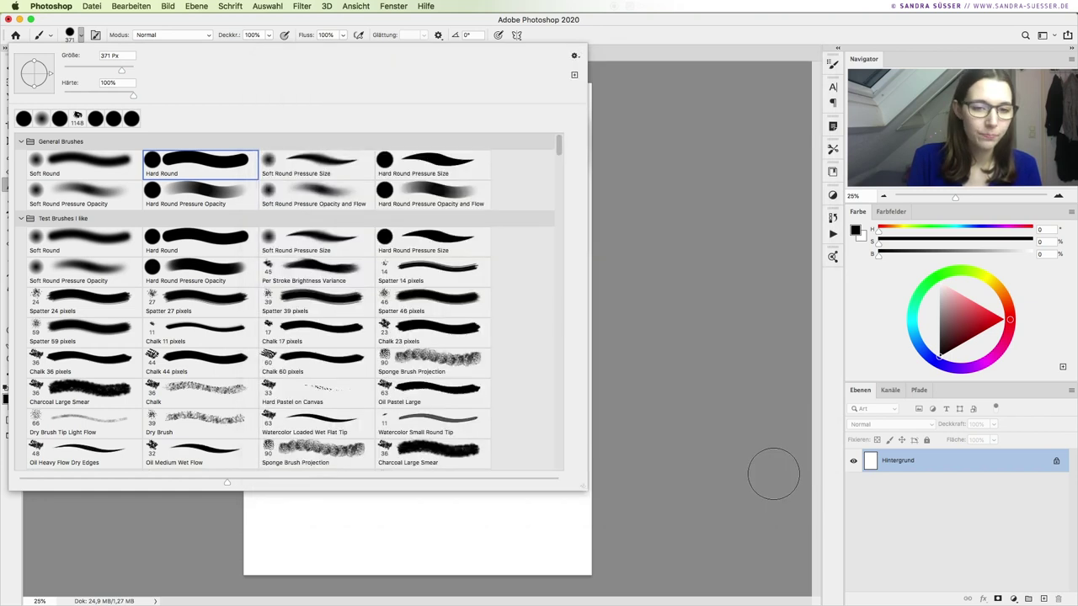
left_click_drag(557, 143, 560, 470)
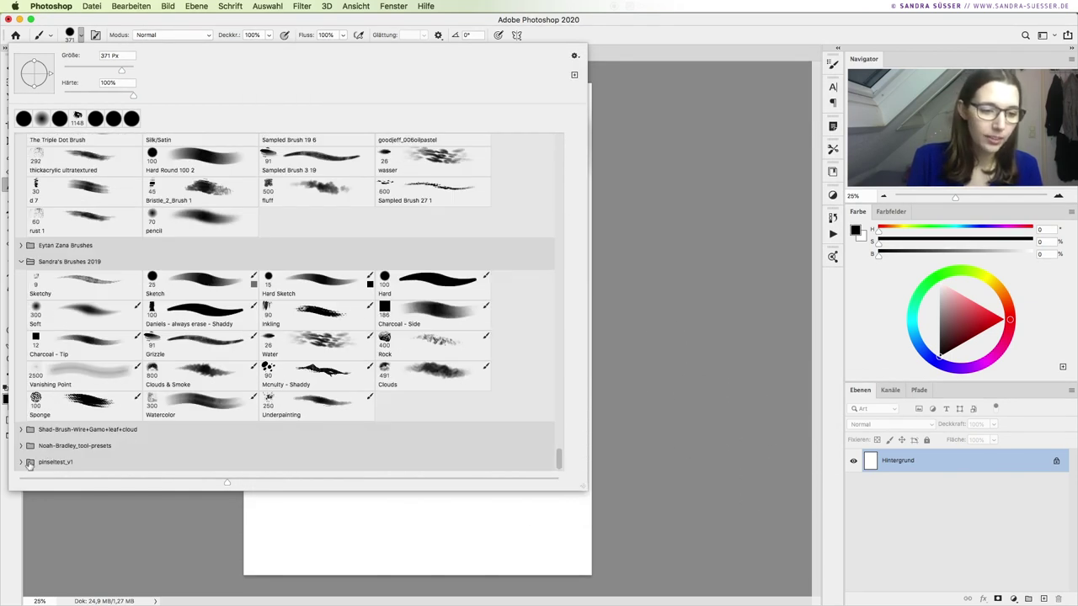
left_click(51, 462)
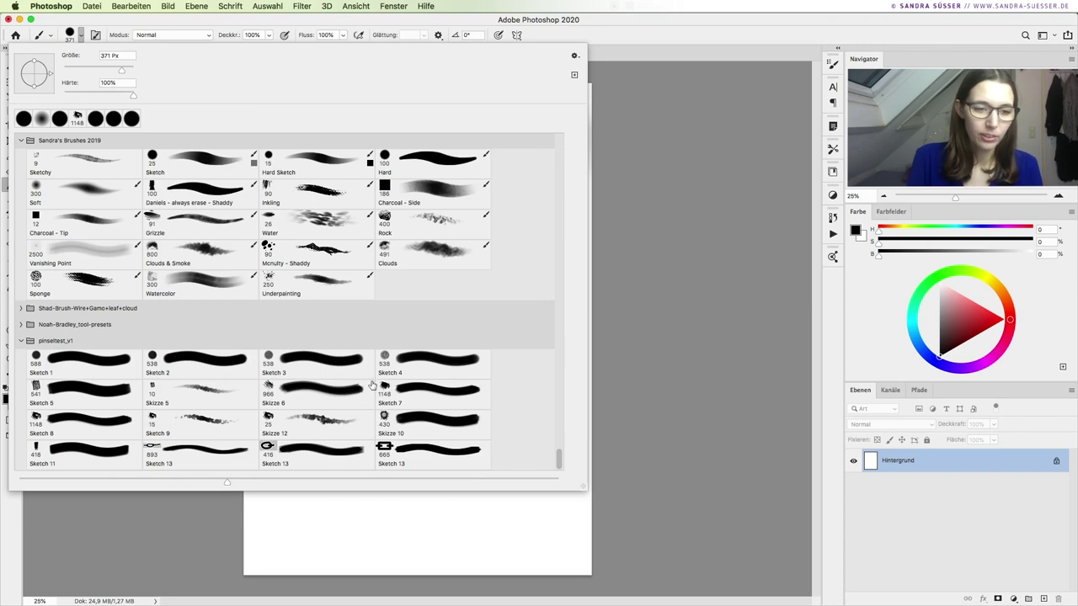
left_click(103, 364)
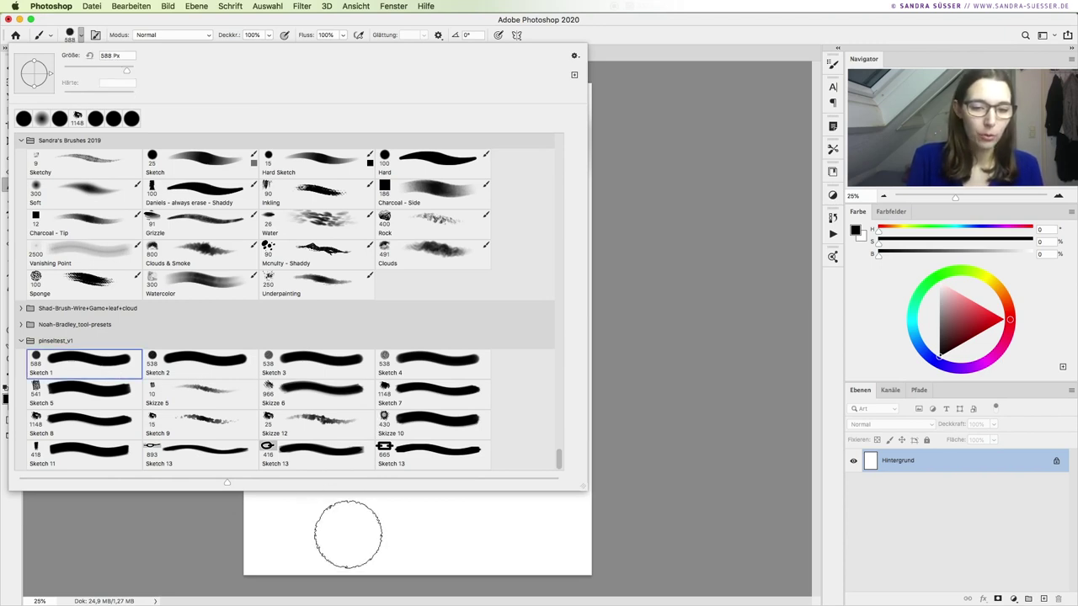
left_click(290, 425)
Scribble several thin looping test strokes, resizing the brush to 45 px between strokes.
mouse_move(320, 534)
left_mouse_down()
mouse_move(383, 361)
mouse_move(378, 305)
mouse_move(364, 388)
left_mouse_up()
key("bracketright")
key("bracketright")
mouse_move(302, 432)
left_mouse_down()
mouse_move(462, 178)
mouse_move(390, 406)
mouse_move(463, 263)
left_mouse_up()
key("bracketleft")
key("bracketleft")
mouse_move(402, 350)
left_mouse_down()
mouse_move(427, 362)
mouse_move(497, 307)
mouse_move(535, 320)
mouse_move(507, 467)
mouse_move(514, 260)
left_mouse_up()
mouse_move(382, 145)
left_mouse_down()
mouse_move(349, 180)
mouse_move(345, 260)
mouse_move(308, 404)
left_mouse_up()
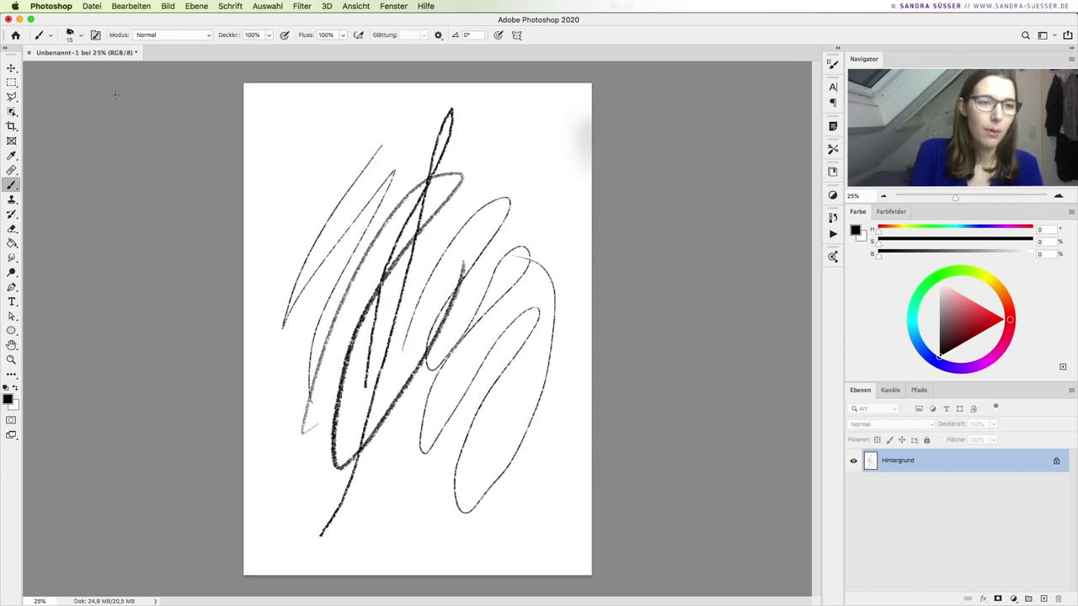
Delete the Sketch 1 preset from the pinseltest_v1 group and confirm with OK.
left_click(81, 35)
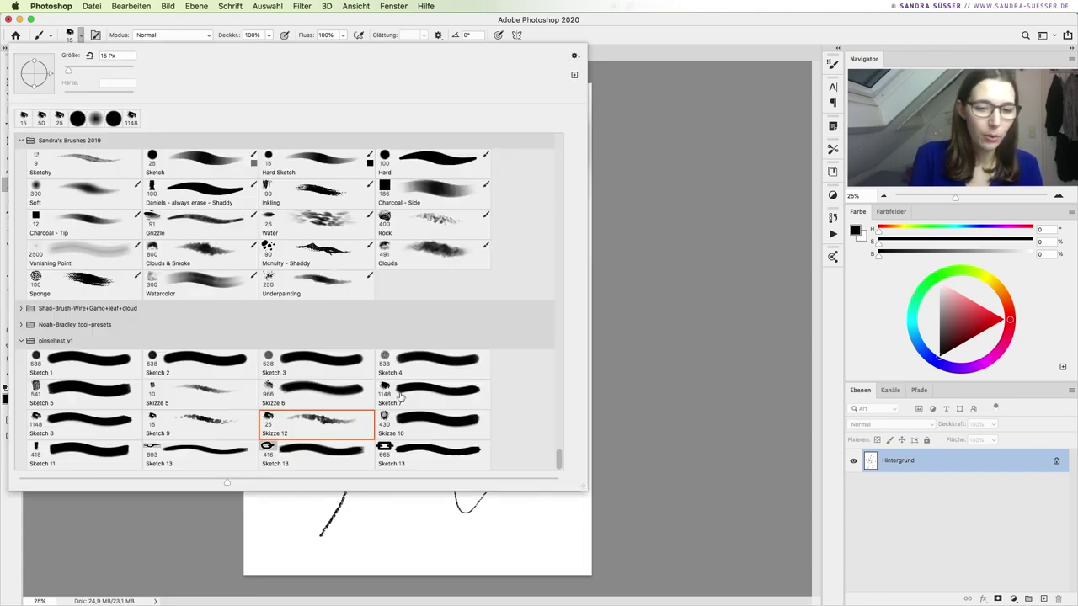
left_click(109, 355)
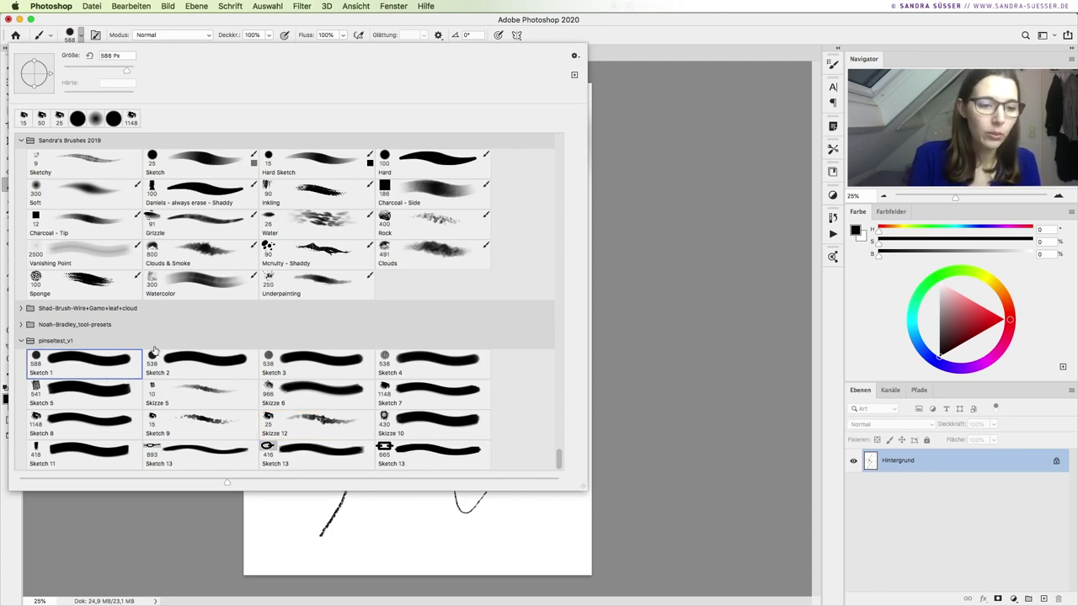
right_click(110, 364)
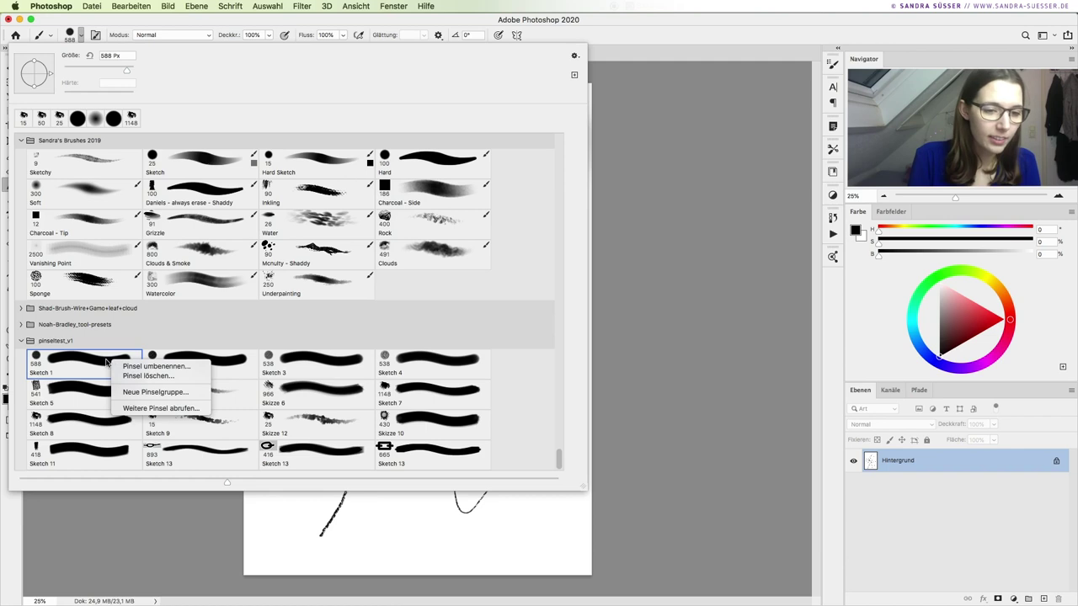
left_click(148, 384)
left_click(633, 212)
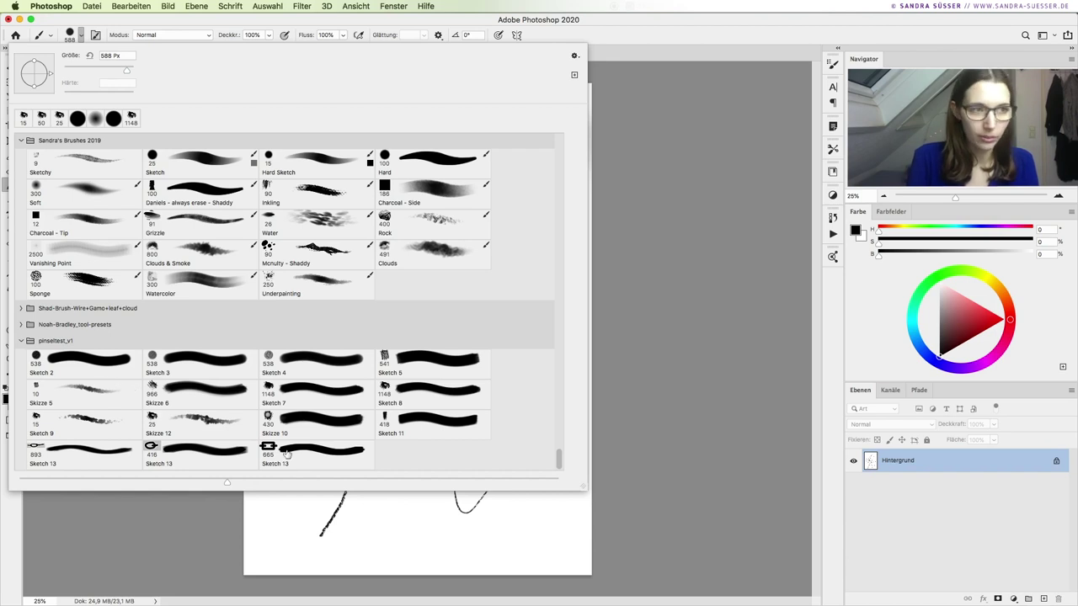
Select the whole pinseltest_v1 brush group in the brush picker.
left_click(575, 56)
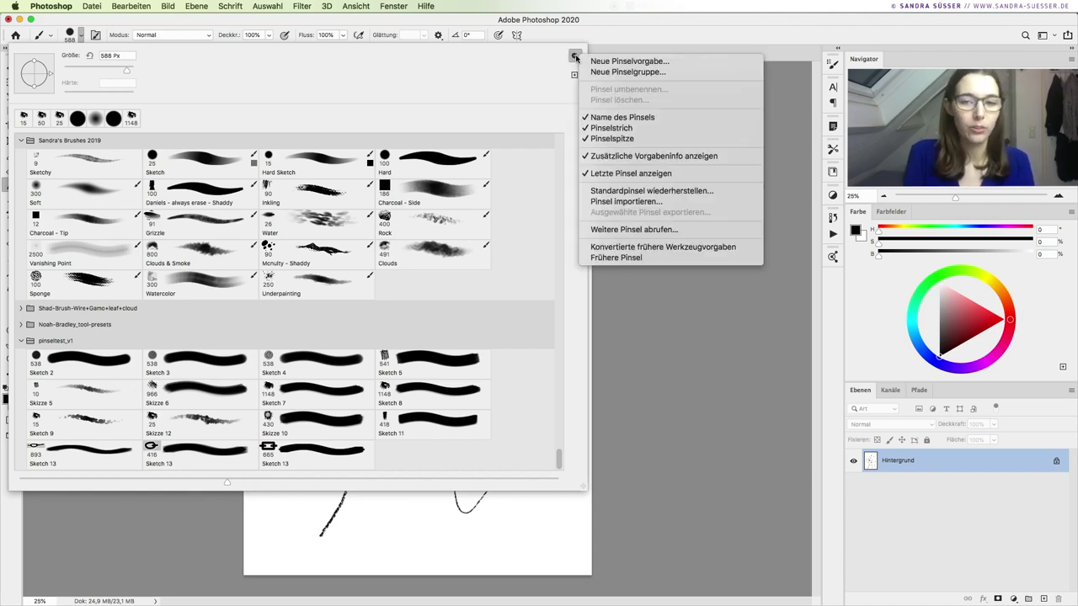
left_click(576, 54)
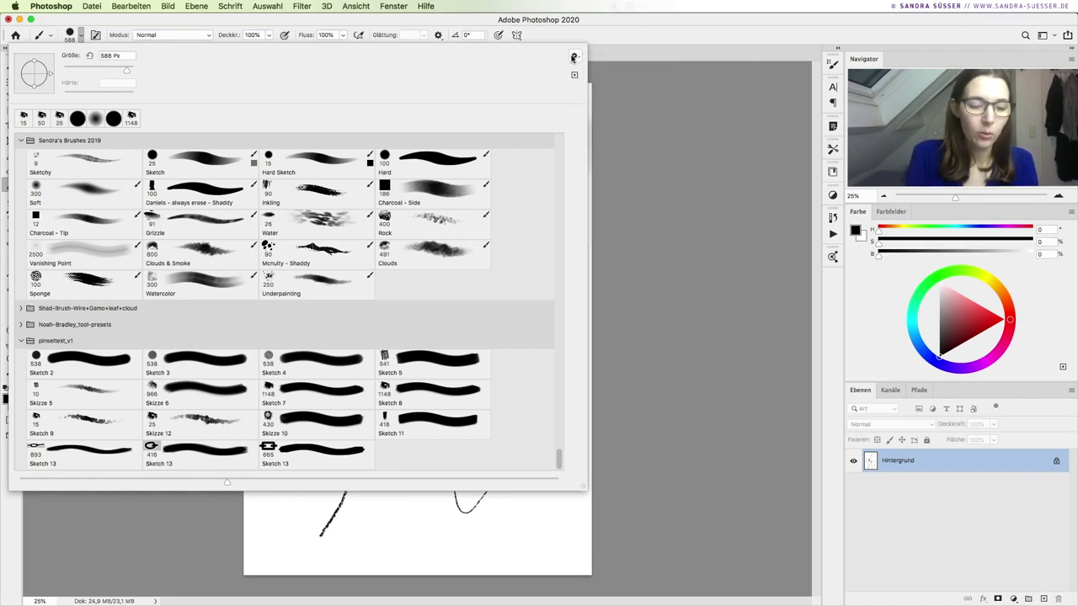
left_click(115, 377)
left_click(61, 342)
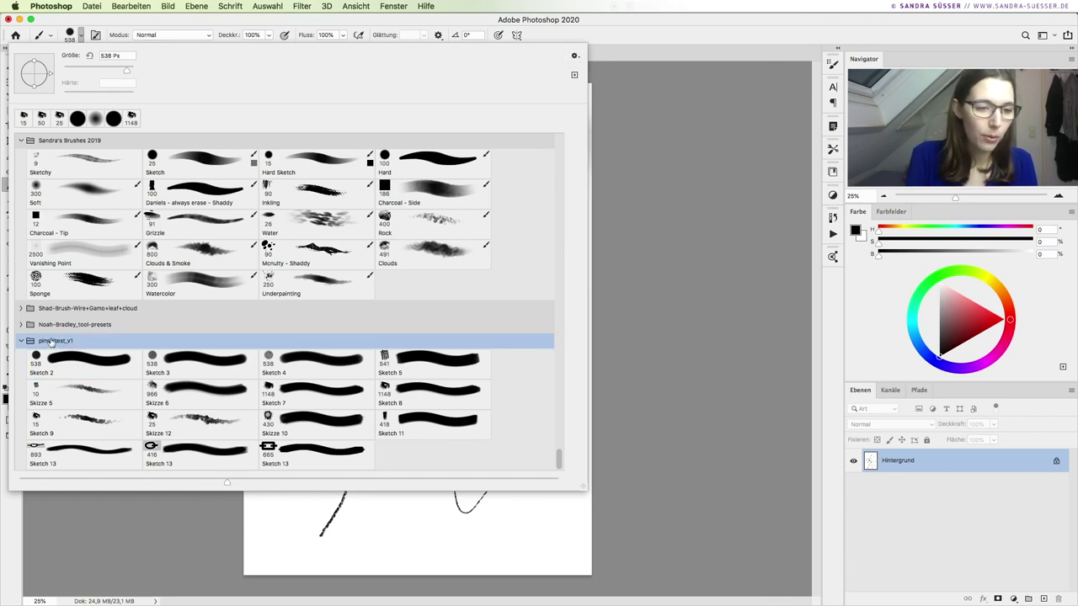
Start exporting the pinseltest_v1 group as a brush set, then cancel the save.
left_click(575, 57)
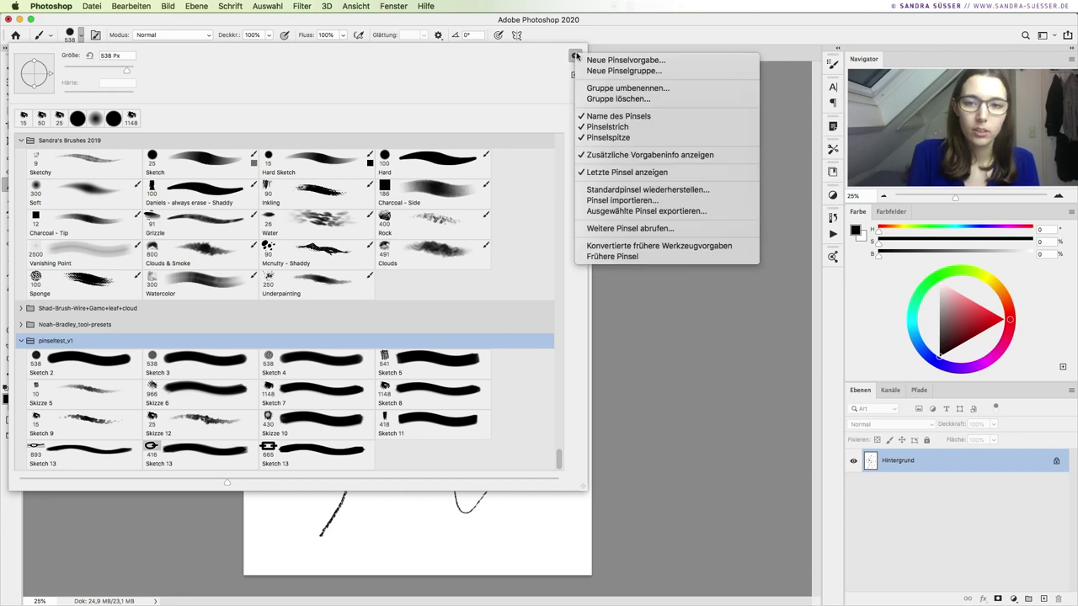
left_click(642, 212)
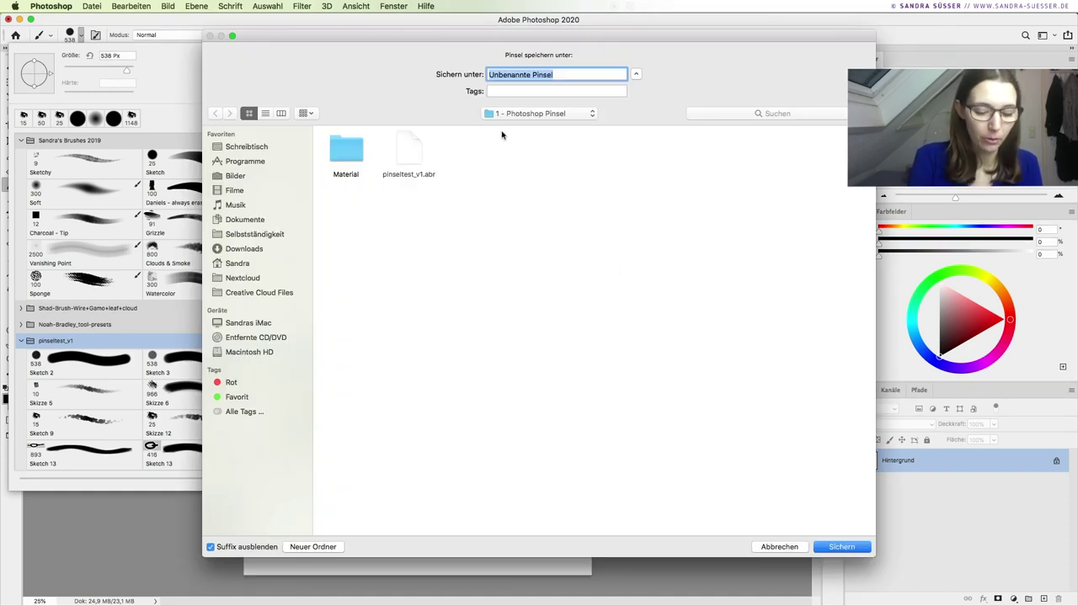
type("pinselxy")
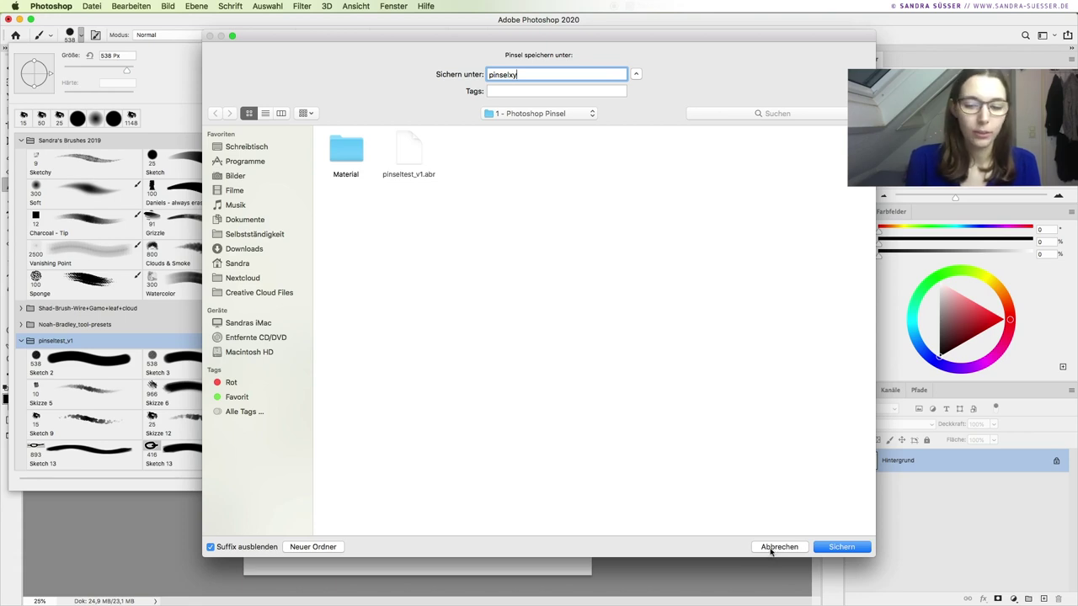
left_click(770, 548)
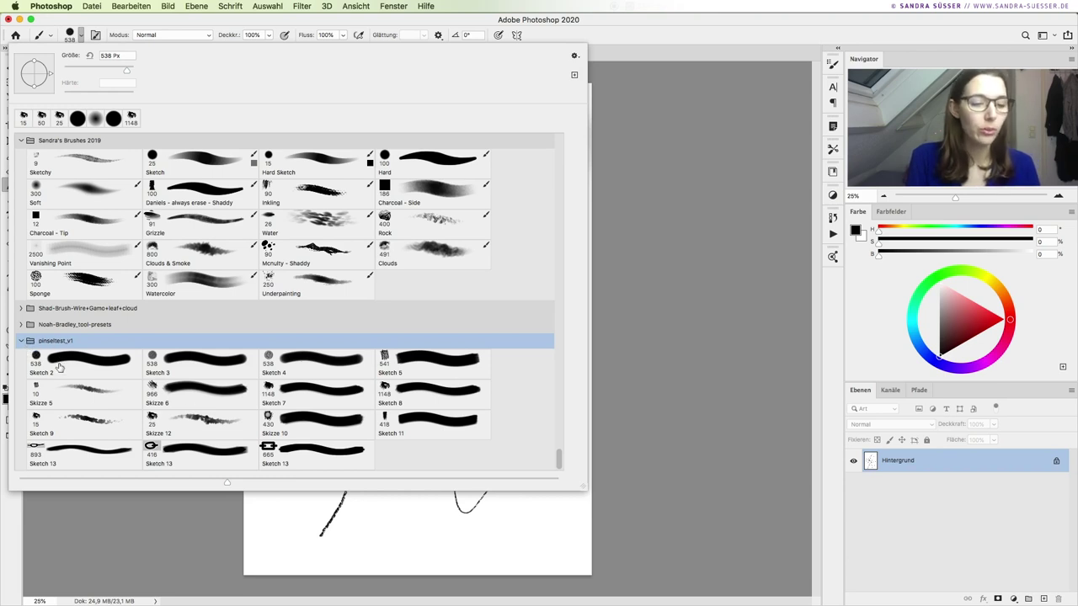
Select brushes Sketch 2 through Skizze 5 and delete them.
left_click(55, 366)
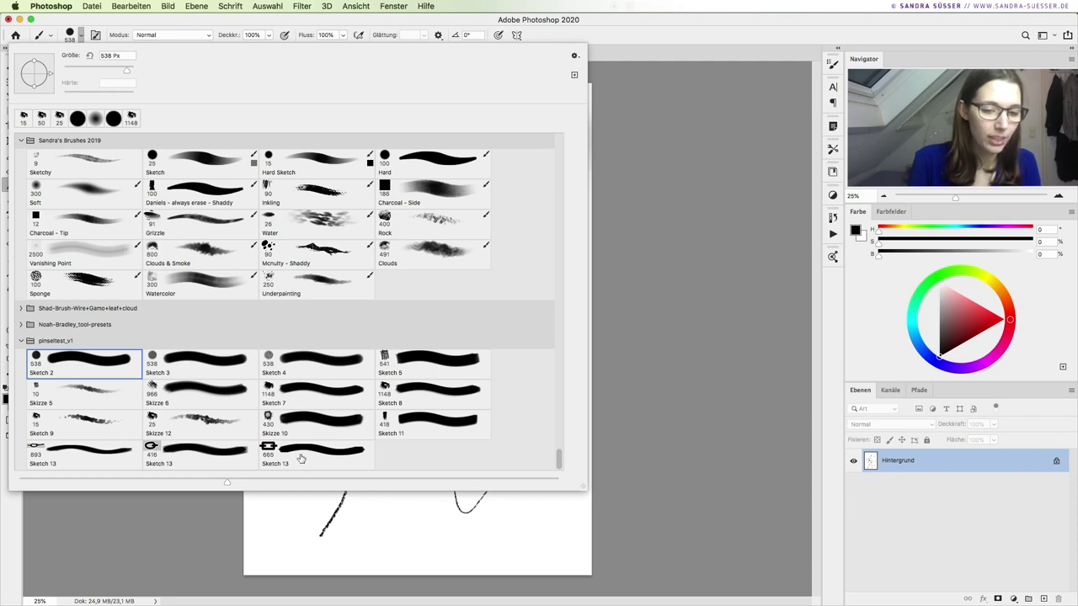
left_click(300, 458, "shift")
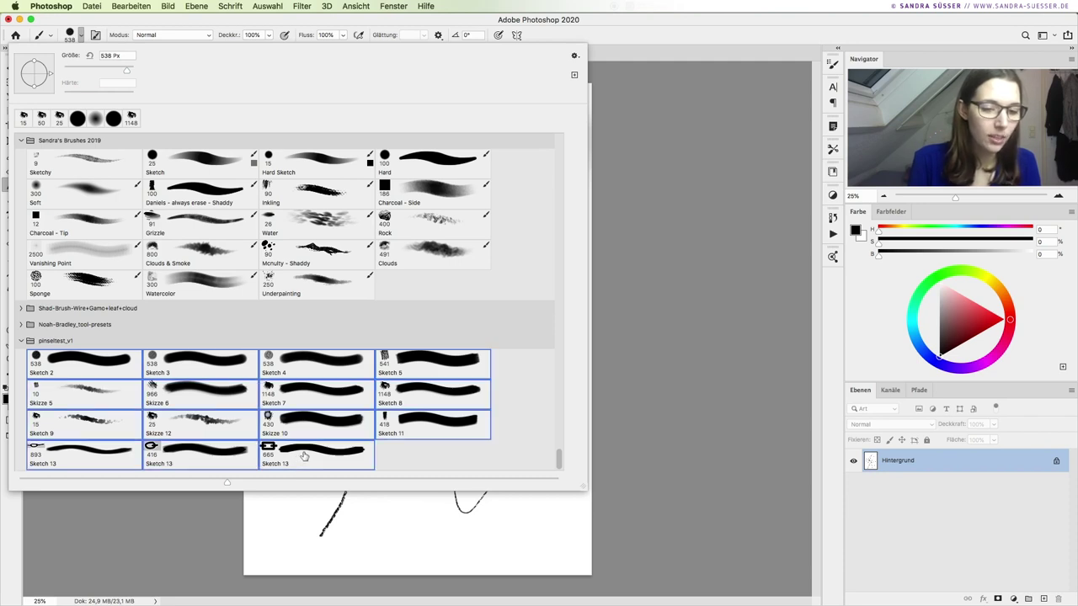
left_click(397, 456)
left_click(91, 371)
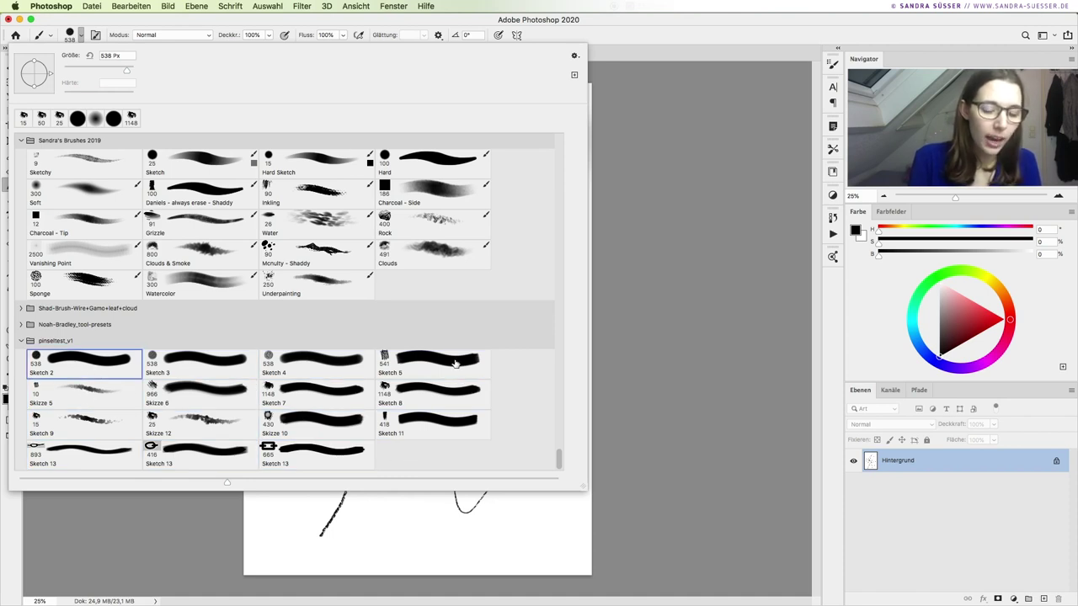
left_click(70, 394, "shift")
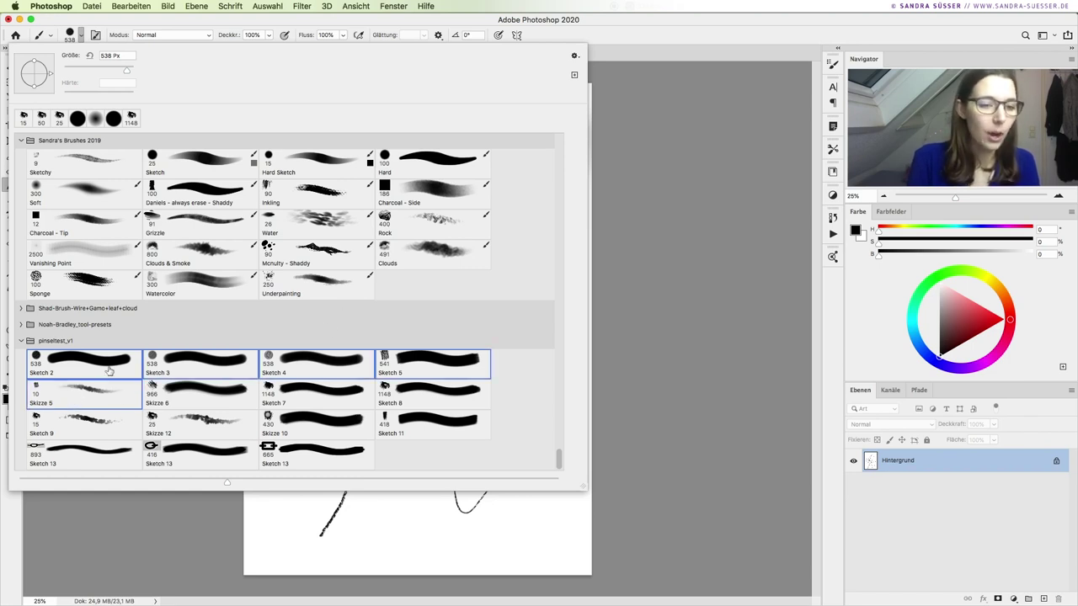
right_click(108, 366)
left_click(126, 378)
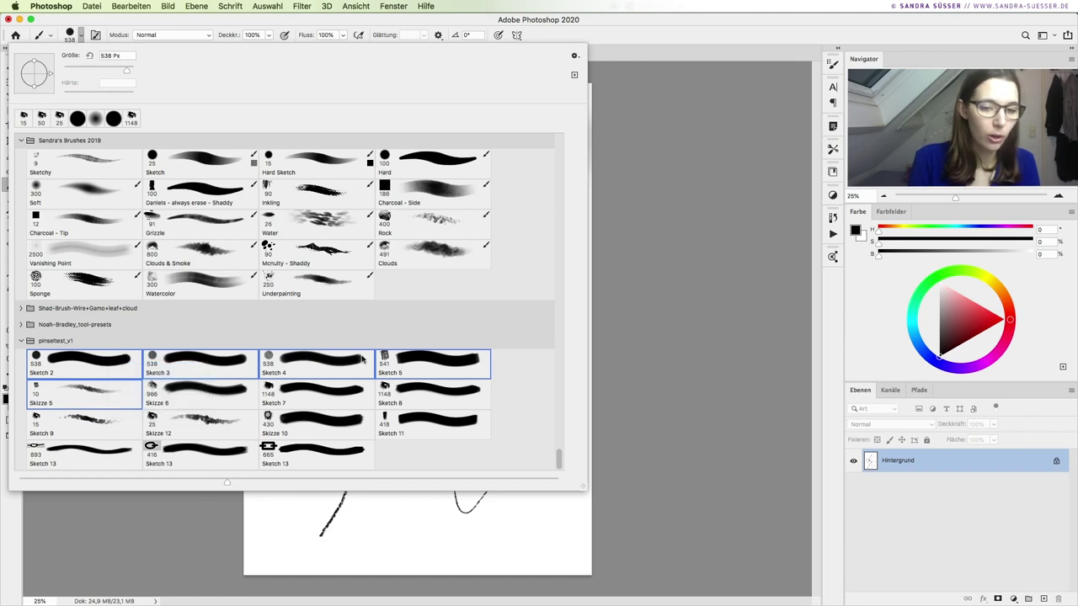
left_click(627, 209)
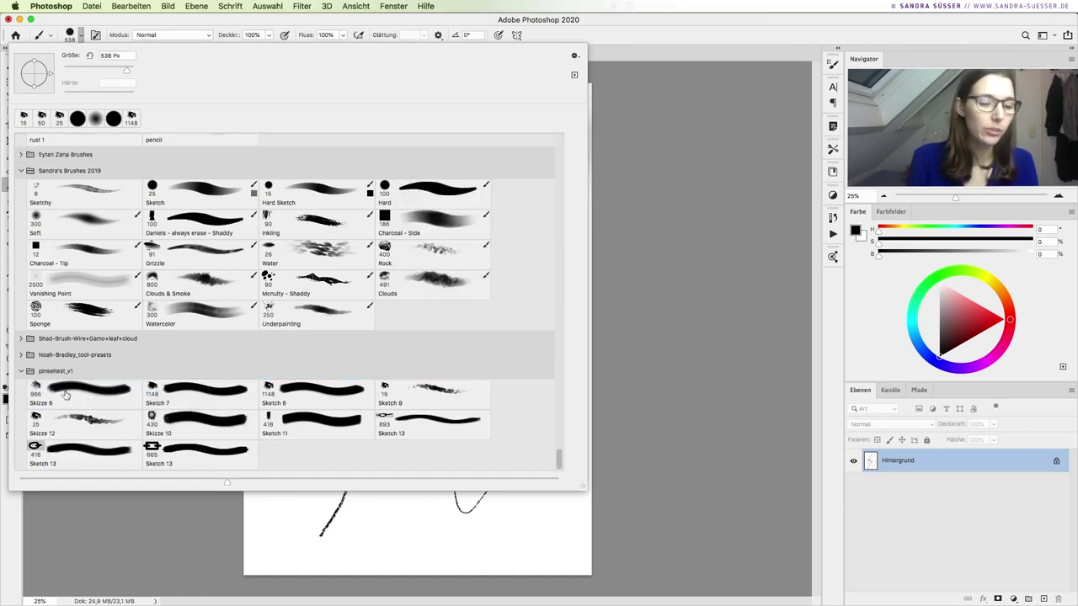
Delete the pinseltest_v1 brush group itself and confirm with OK.
left_click(45, 372)
right_click(45, 371)
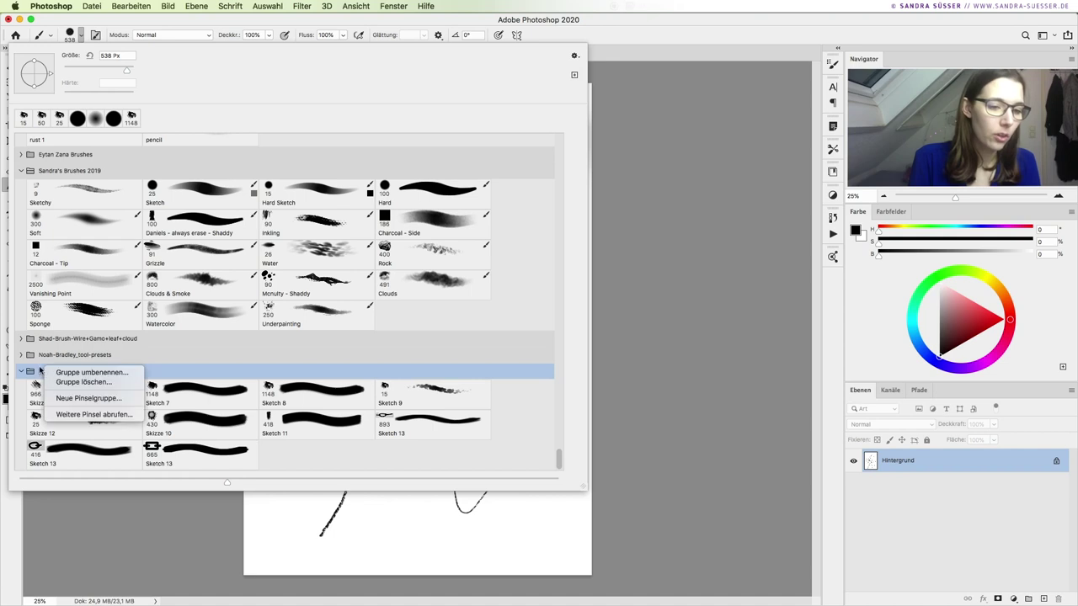
left_click(80, 383)
left_click(634, 216)
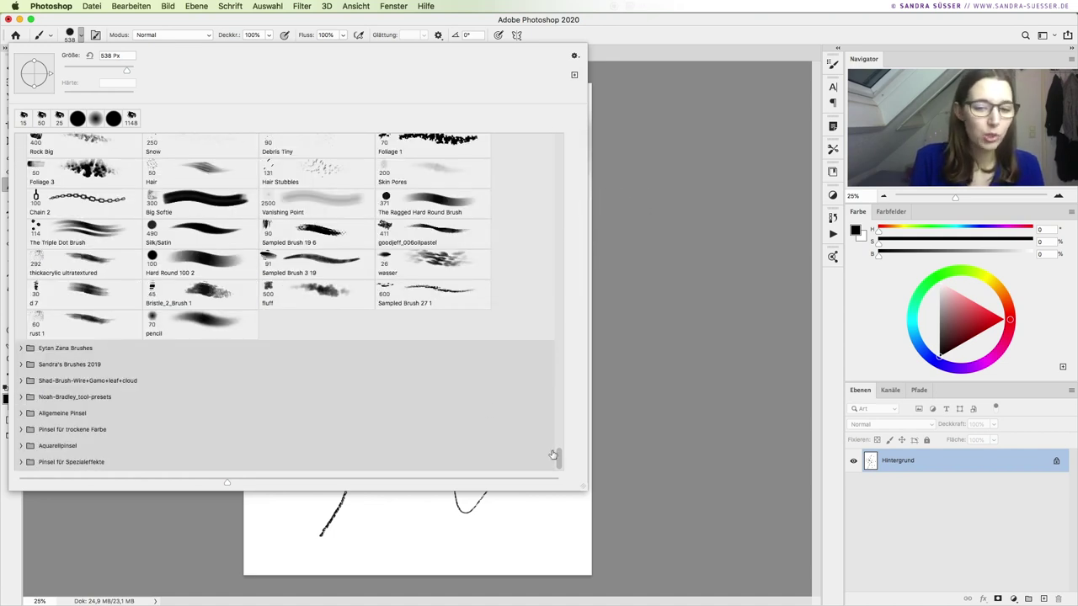
mouse_move(560, 455)
left_mouse_down()
mouse_move(556, 340)
mouse_move(580, 119)
left_mouse_up()
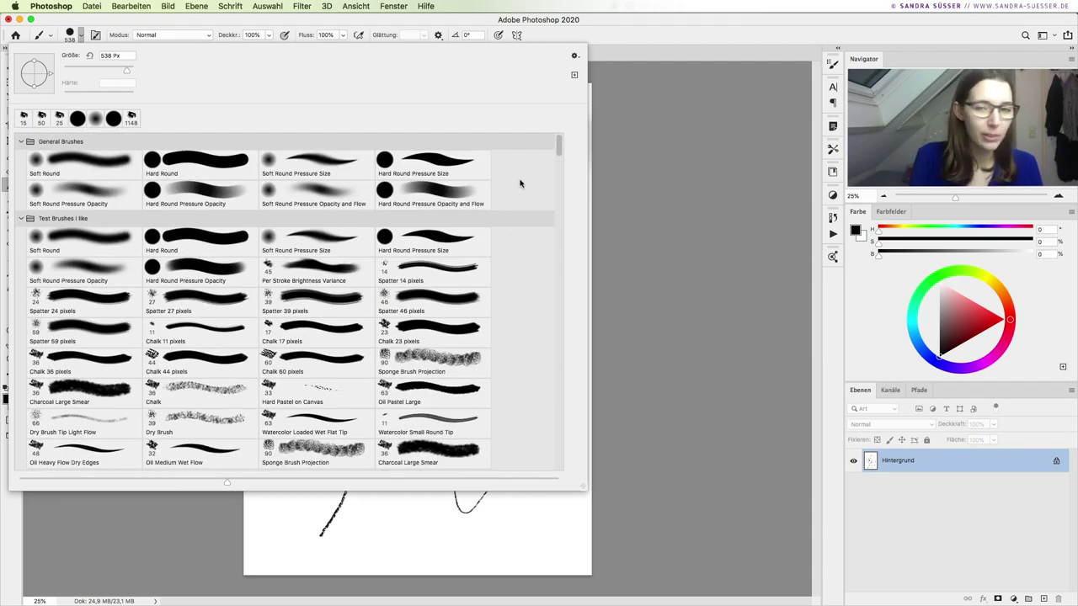
Check the brush presets' options menu without choosing anything, then close the brush picker.
left_click(575, 56)
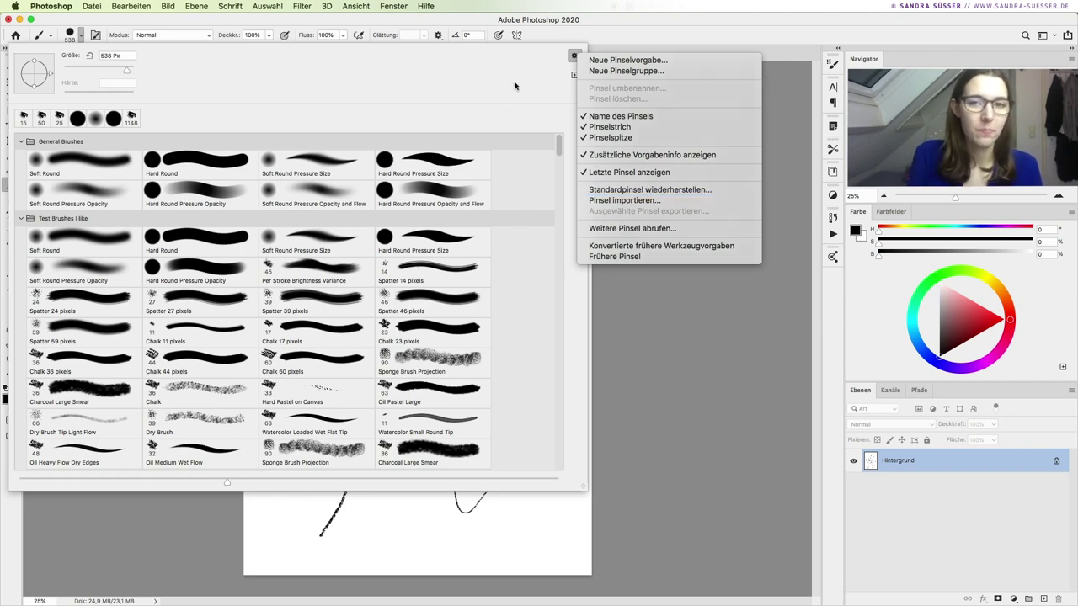
left_click(551, 83)
left_click(607, 33)
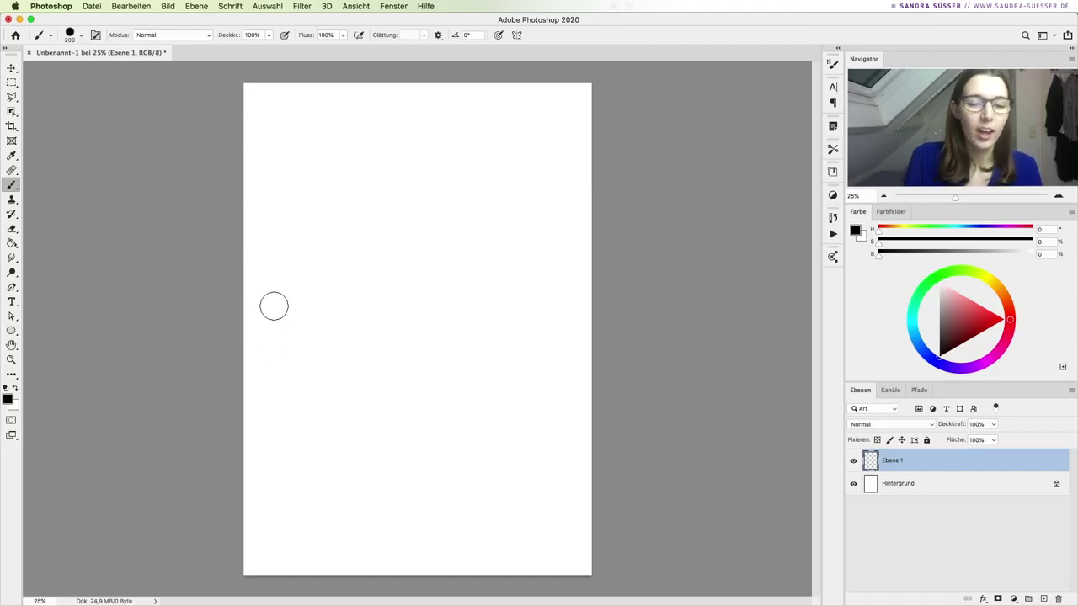
Paint thick and thin black test strokes on Ebene 1, resizing the brush between 80 and 200 px.
mouse_move(278, 341)
left_mouse_down()
mouse_move(495, 218)
mouse_move(510, 332)
mouse_move(581, 200)
left_mouse_up()
left_click_drag(961, 198, 962, 197)
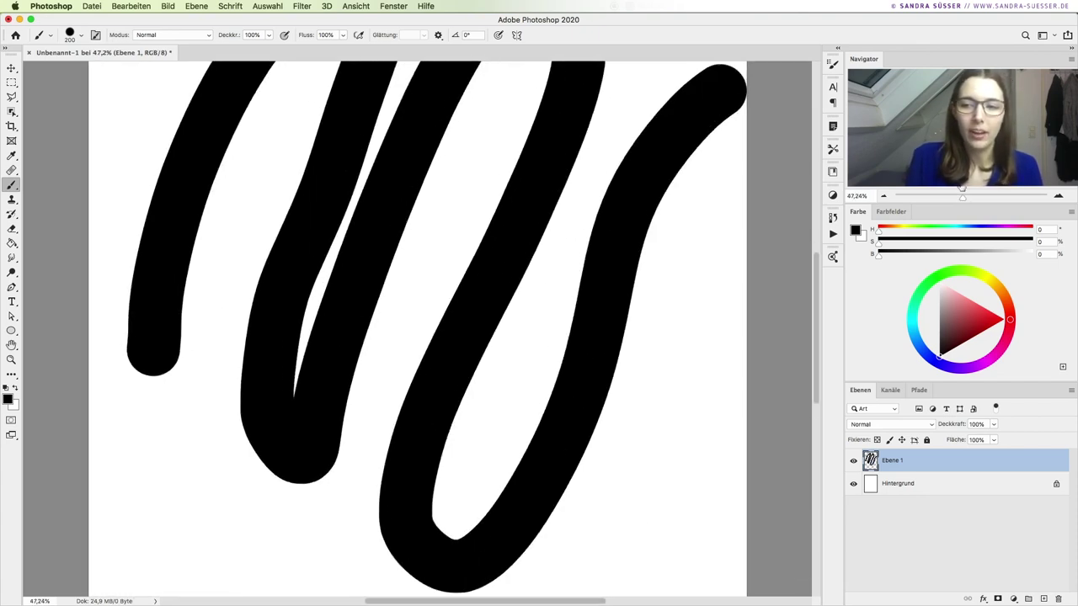
scroll(387, 328, "down", 1)
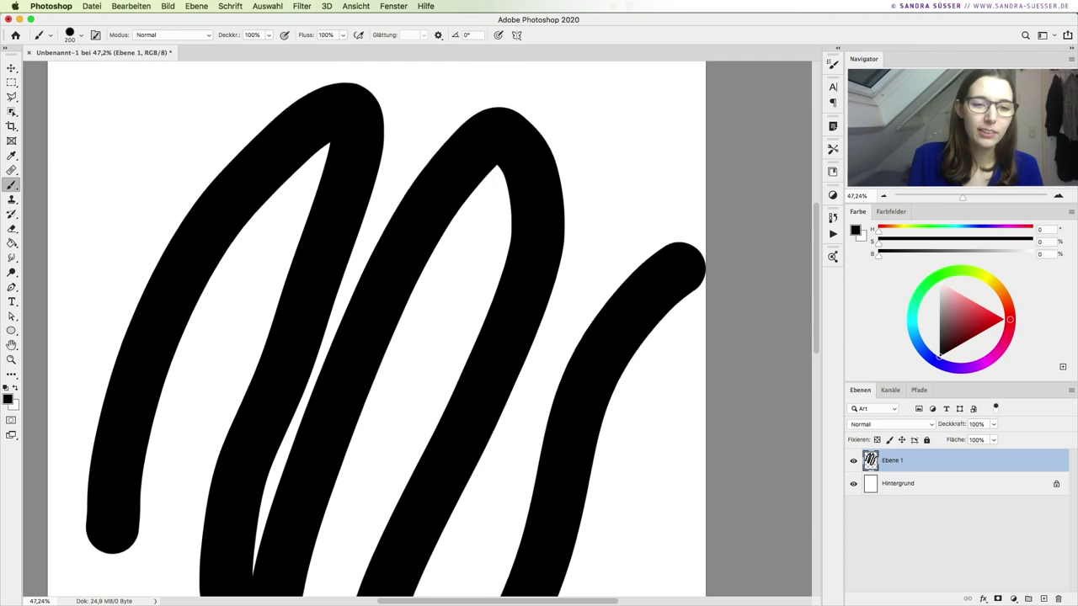
scroll(387, 329, "down", 2)
left_click_drag(962, 199, 955, 197)
key("bracketleft")
key("bracketleft")
mouse_move(284, 385)
left_mouse_down()
mouse_move(269, 479)
mouse_move(325, 418)
left_mouse_up()
key("bracketright")
key("bracketright")
key("bracketright")
key("bracketright")
key("bracketright")
key("bracketright")
key("bracketleft")
key("bracketleft")
key("bracketleft")
key("bracketleft")
Check the brush preset and paint two more black strokes across the lower page.
left_click(75, 37)
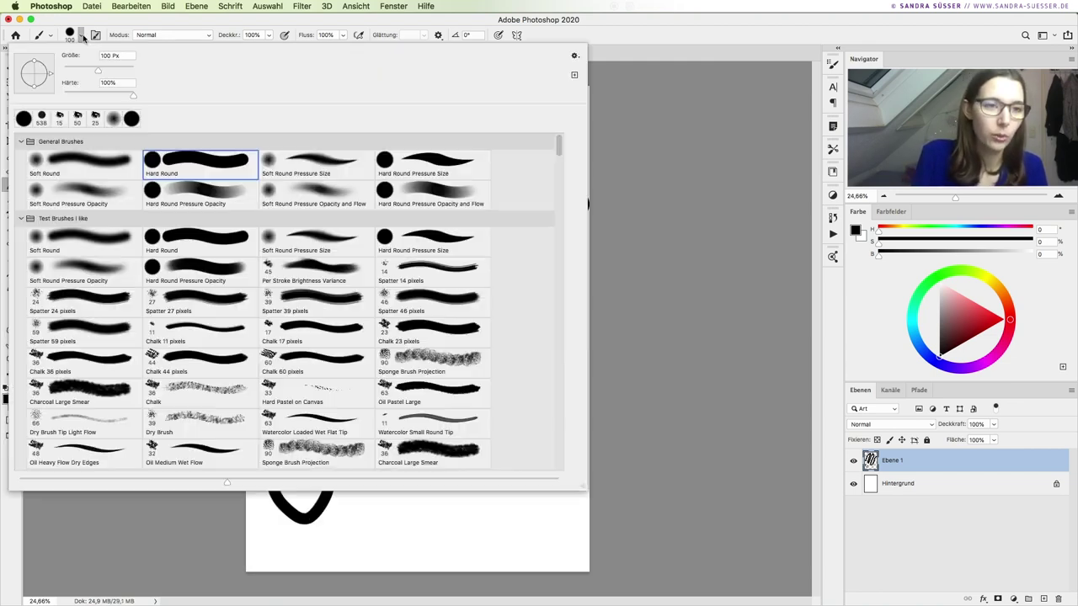
left_click(357, 564)
left_click_drag(353, 551, 416, 586)
left_click_drag(290, 491, 468, 479)
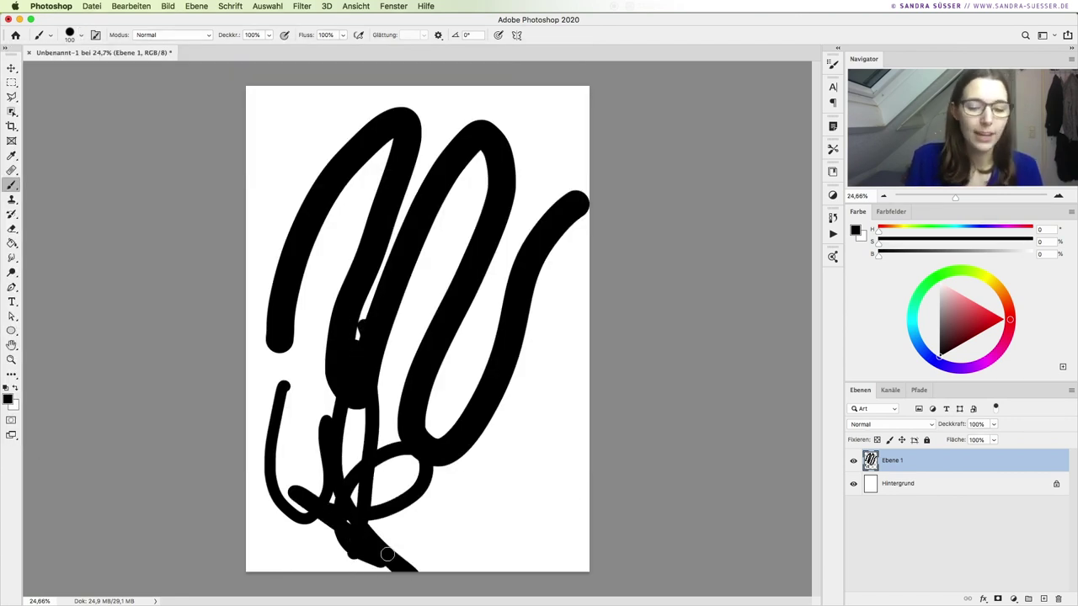
Lower brush opacity to 47%, paint grey test strokes, then undo and clear them.
left_click(269, 35)
left_click_drag(259, 54, 246, 51)
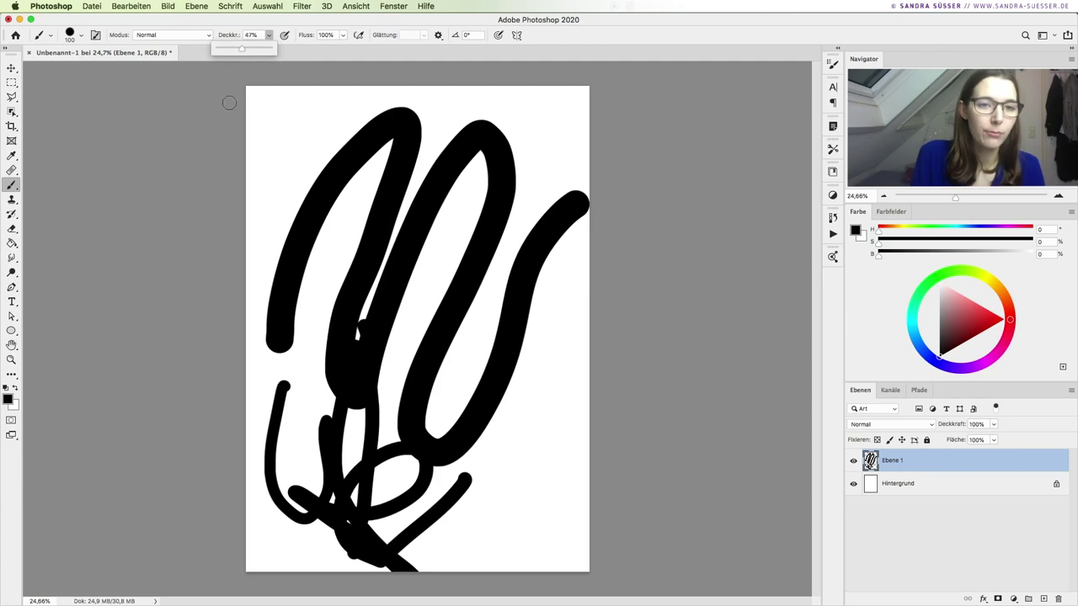
left_click(278, 138)
mouse_move(273, 162)
left_mouse_down()
mouse_move(290, 134)
mouse_move(320, 269)
mouse_move(316, 244)
mouse_move(355, 244)
left_mouse_up()
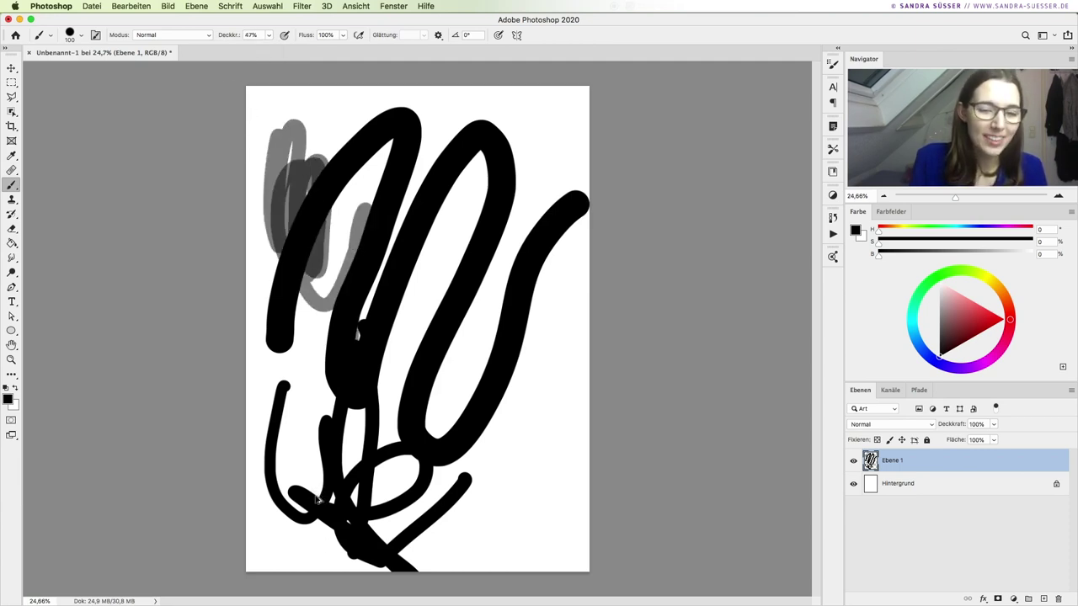
key("ctrl+z")
key("ctrl+z")
key("ctrl+z")
key("ctrl+z")
key("ctrl+z")
key("ctrl+z")
key("ctrl+z")
key("ctrl+z")
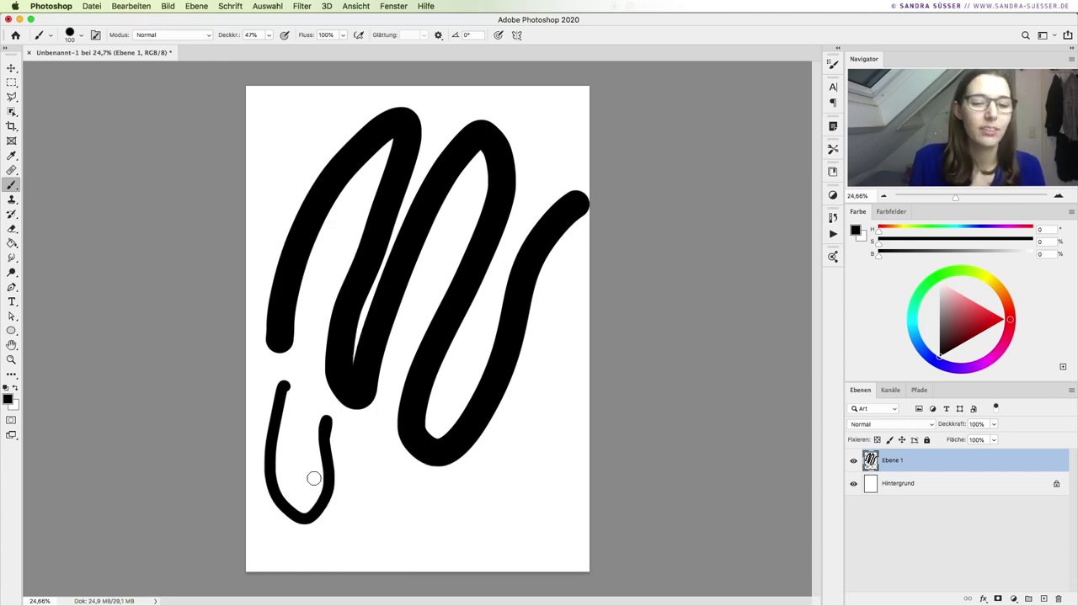
key("ctrl+z")
key("ctrl+z")
key("bracketright")
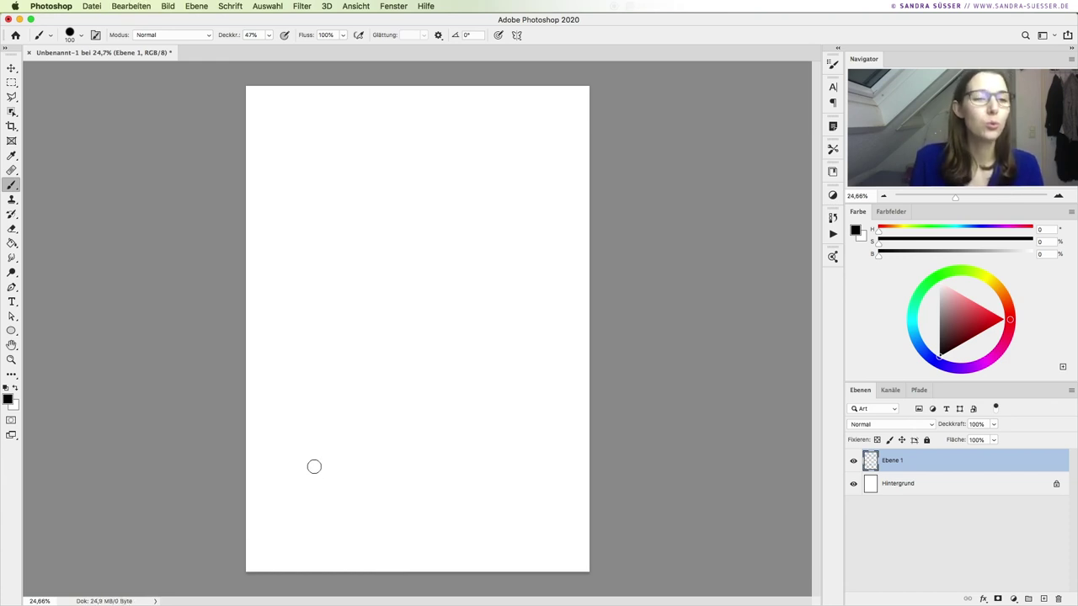
Enlarge the brush to 150 px, restore 100% opacity, and paint then undo a test stroke.
key("bracketright")
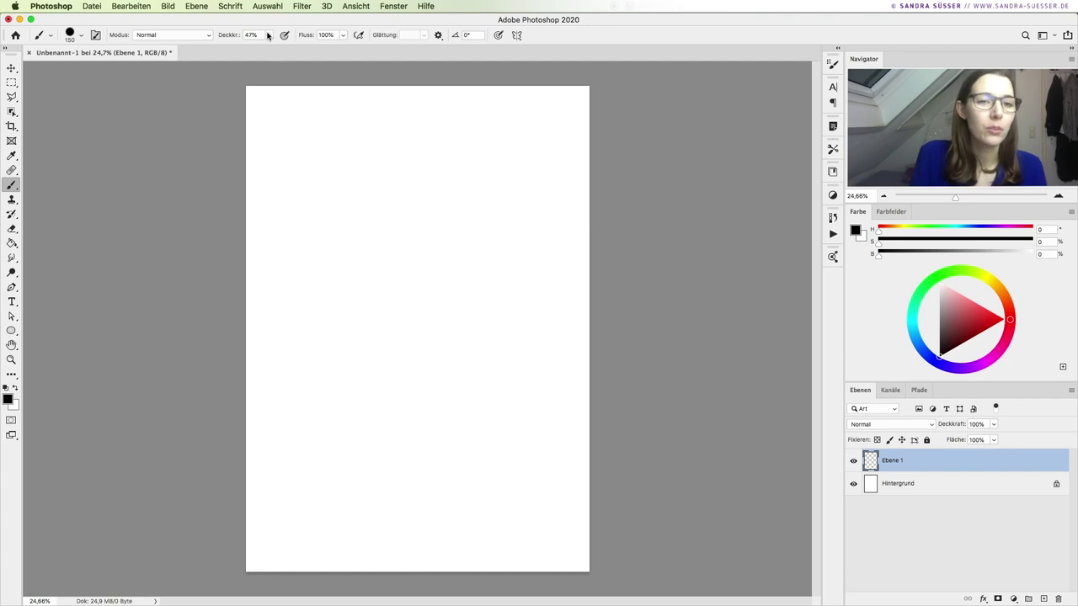
left_click(269, 35)
left_click_drag(277, 48, 293, 31)
left_click_drag(387, 192, 446, 343)
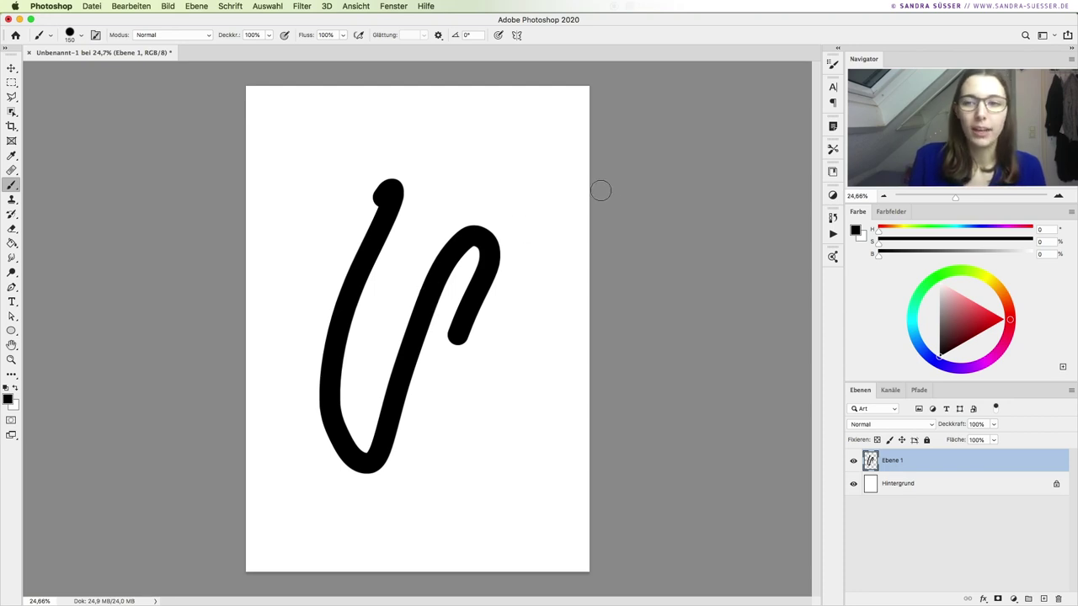
key("ctrl+z")
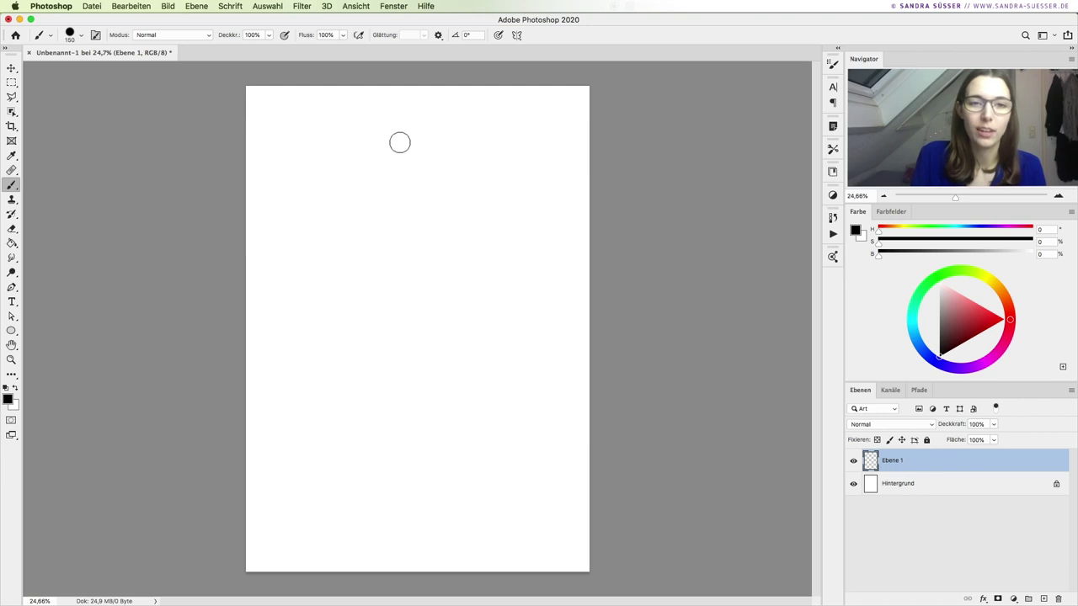
left_click(393, 7)
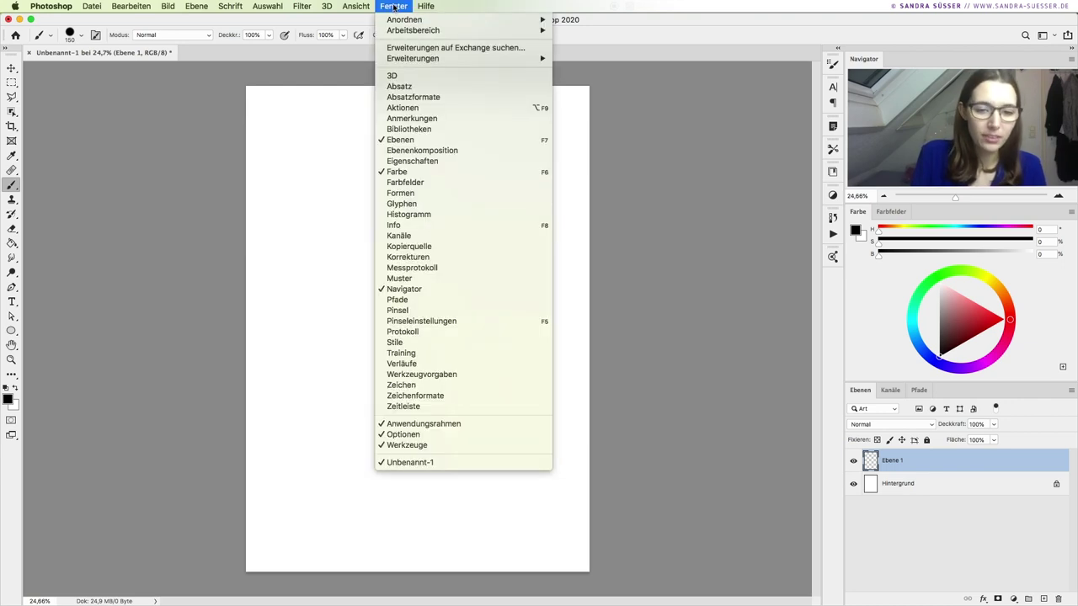
In Pinseleinstellungen, set the Pinselform size to 131 px and hardness to 0%.
left_click(437, 323)
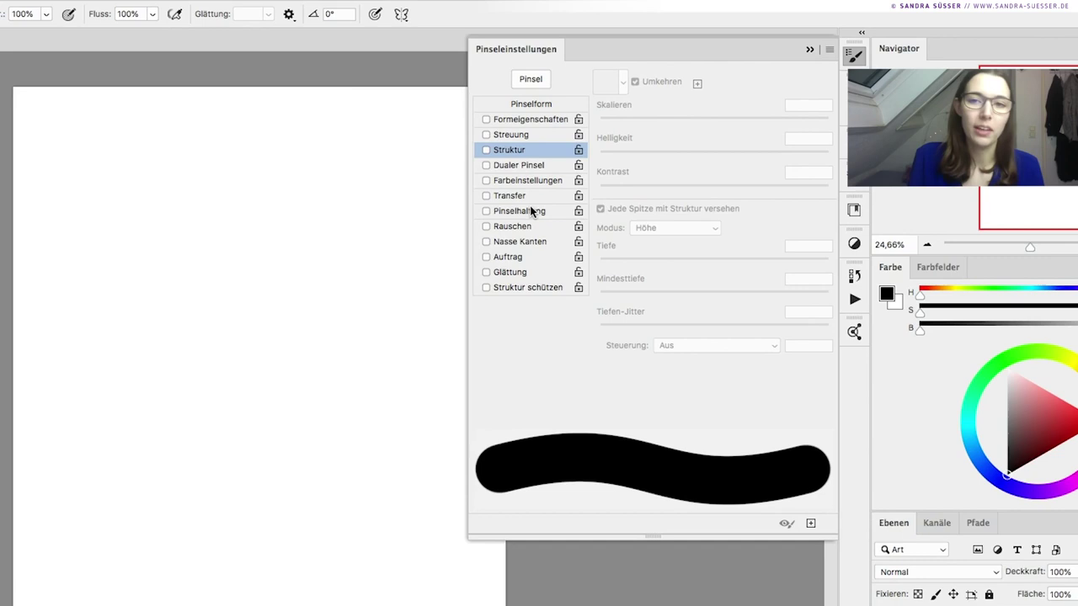
left_click(543, 106)
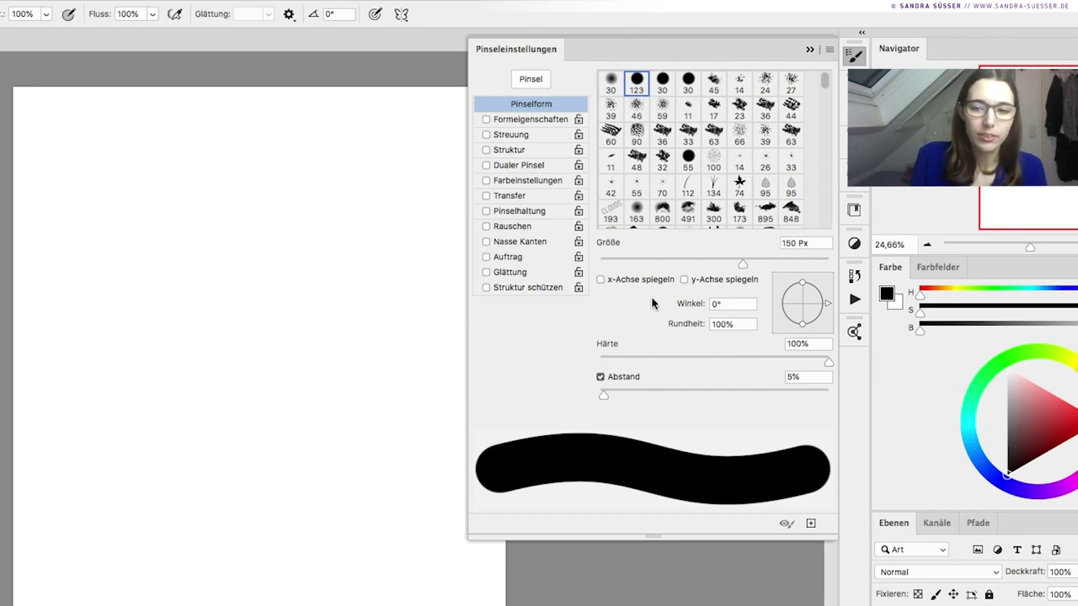
mouse_move(745, 268)
left_mouse_down()
mouse_move(696, 265)
mouse_move(758, 262)
mouse_move(597, 263)
mouse_move(729, 268)
mouse_move(623, 258)
mouse_move(703, 273)
mouse_move(667, 274)
mouse_move(686, 276)
mouse_move(734, 267)
left_mouse_up()
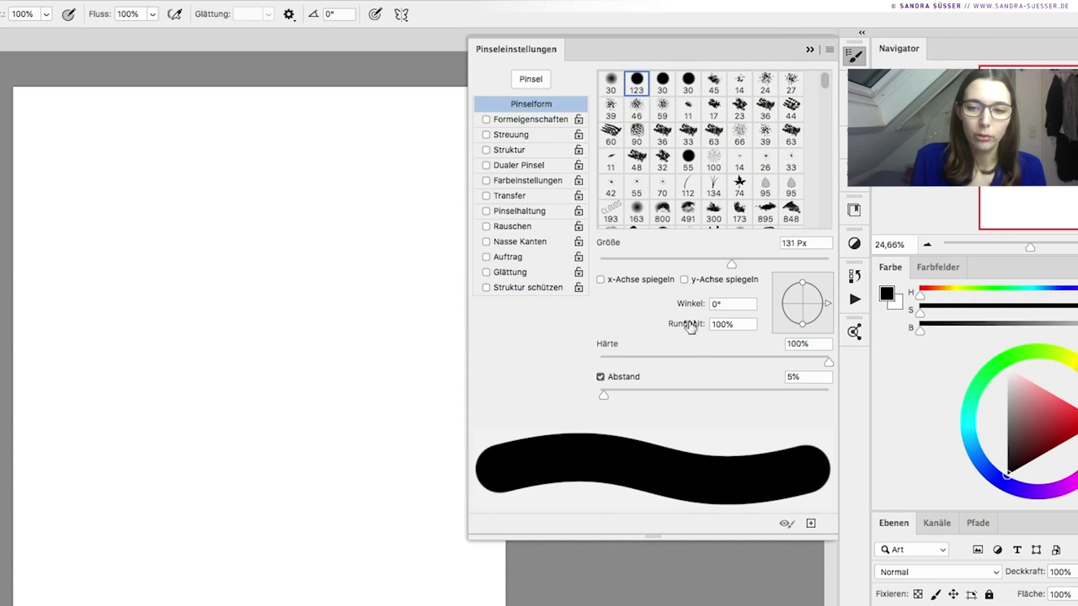
left_click_drag(828, 359, 588, 357)
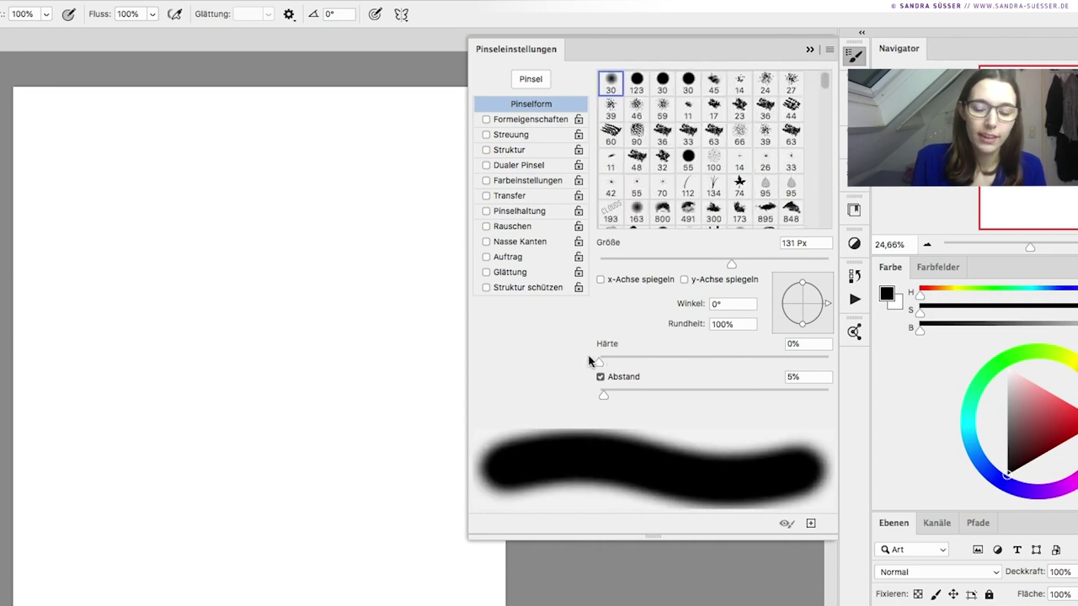
Try soft test strokes and a huge blob at larger brush sizes, undoing the blob.
mouse_move(142, 258)
left_mouse_down()
mouse_move(149, 322)
mouse_move(168, 236)
left_mouse_up()
key("bracketright")
key("bracketright")
key("bracketright")
left_click(91, 337)
key("bracketleft")
key("bracketleft")
key("bracketleft")
key("bracketleft")
key("bracketleft")
key("bracketleft")
key("ctrl+alt+z")
Raise hardness to 94%, test and undo hard strokes, then widen Abstand to 156%.
key("ctrl+alt+z")
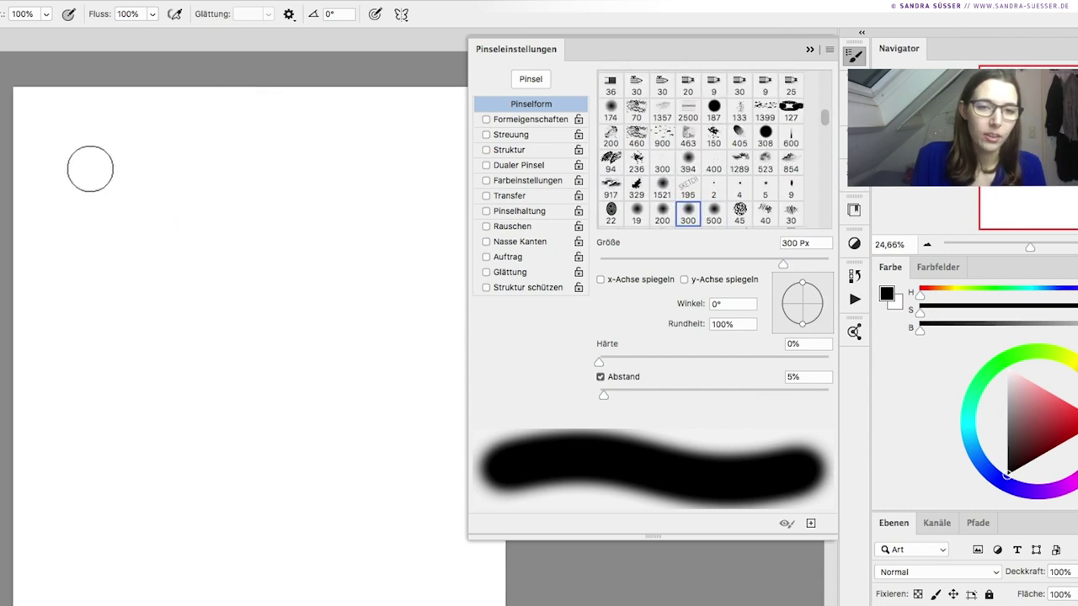
left_click_drag(89, 164, 69, 341)
mouse_move(713, 359)
left_mouse_down()
mouse_move(837, 365)
mouse_move(817, 363)
left_mouse_up()
left_click_drag(133, 181, 125, 374)
key("ctrl+z")
key("ctrl+alt+z")
left_click_drag(82, 166, 68, 371)
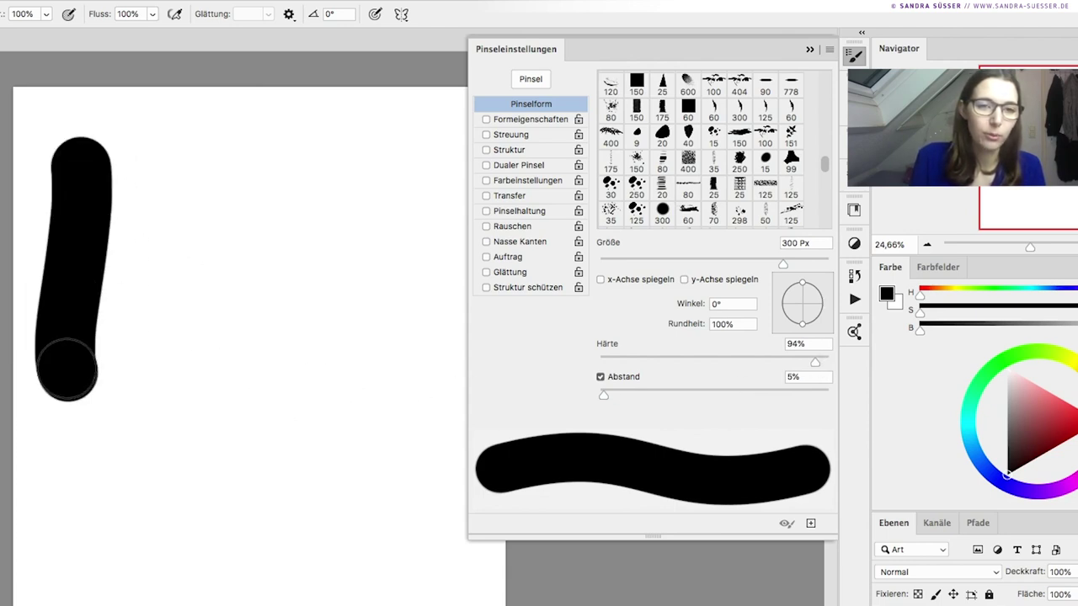
key("ctrl+z")
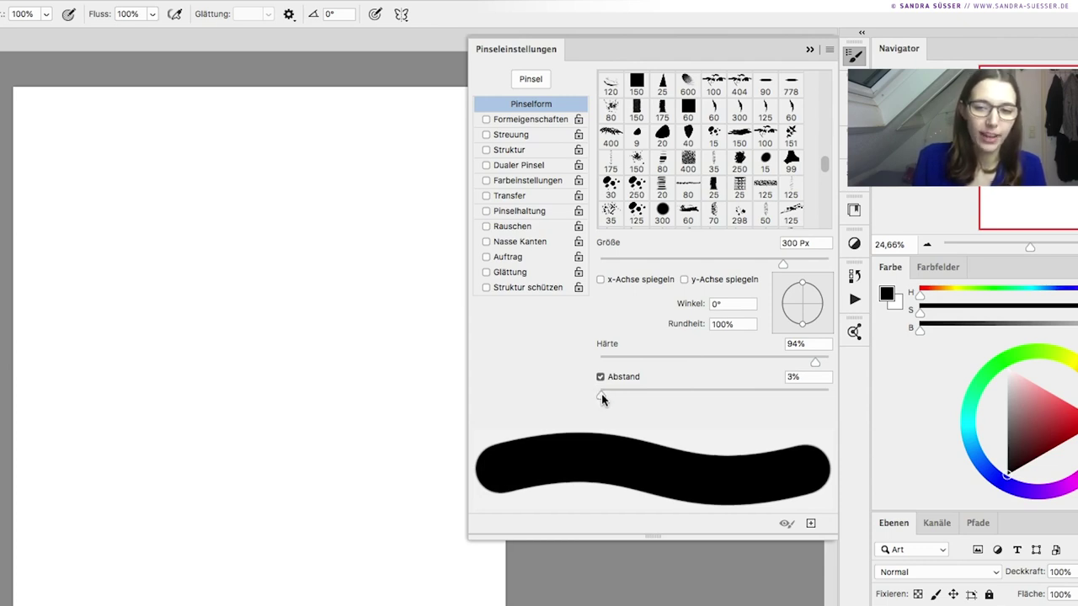
mouse_move(603, 394)
left_mouse_down()
mouse_move(790, 395)
mouse_move(747, 394)
left_mouse_up()
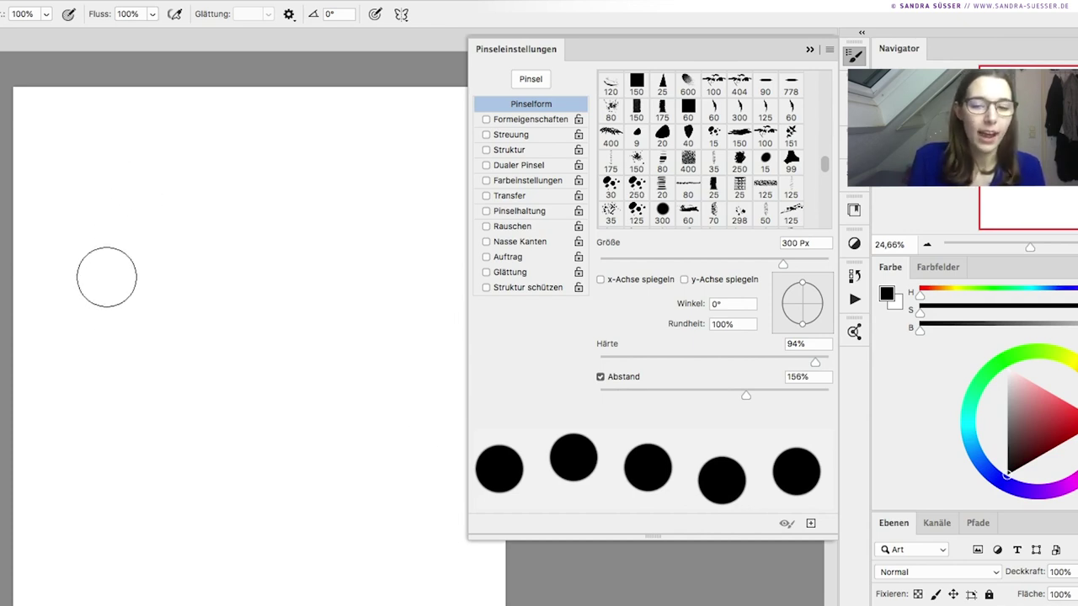
Paint spaced test dabs, reduce the spacing and test a row of dots, then undo it.
left_click(101, 265)
mouse_move(142, 217)
left_mouse_down()
mouse_move(301, 506)
mouse_move(48, 431)
left_mouse_up()
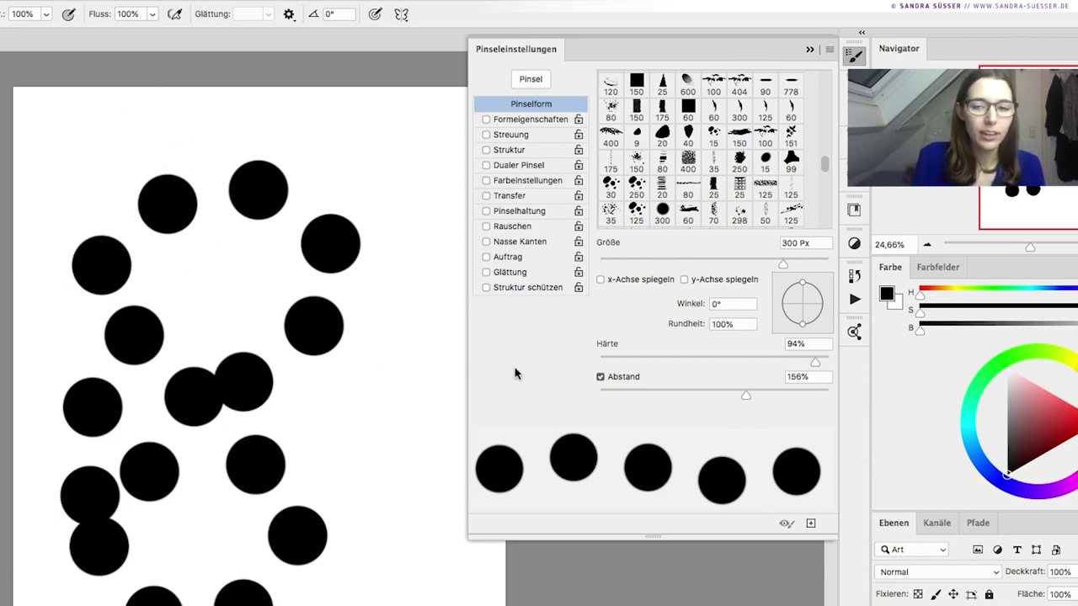
mouse_move(677, 396)
left_mouse_down()
mouse_move(616, 394)
mouse_move(736, 390)
left_mouse_up()
mouse_move(67, 196)
left_mouse_down()
mouse_move(318, 156)
mouse_move(370, 172)
left_mouse_up()
key("ctrl+alt+z")
key("ctrl+alt+z")
Try Abstand at 469% and then 153% with dotted test strokes, undoing each.
left_click_drag(736, 395, 802, 394)
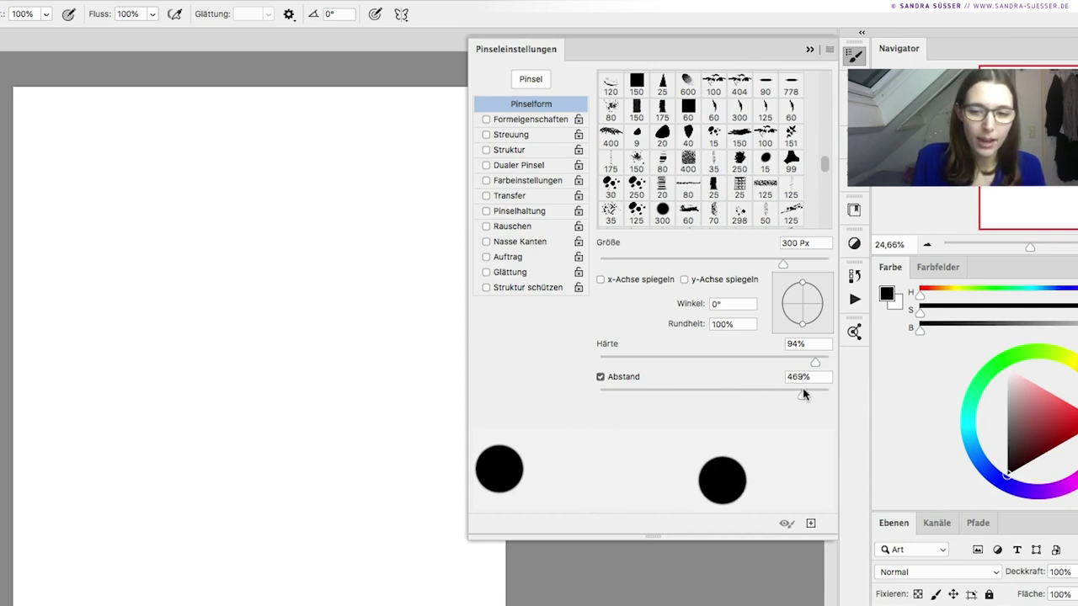
left_click_drag(124, 208, 273, 505)
mouse_move(255, 434)
left_mouse_down()
mouse_move(397, 432)
mouse_move(245, 202)
mouse_move(96, 195)
mouse_move(209, 547)
left_mouse_up()
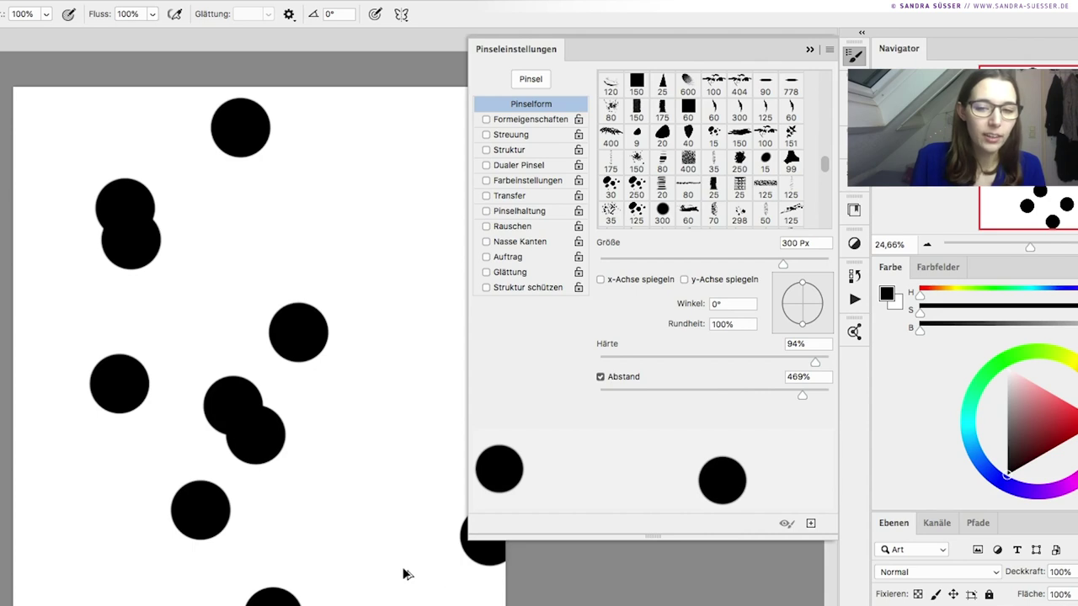
key("ctrl+alt+z")
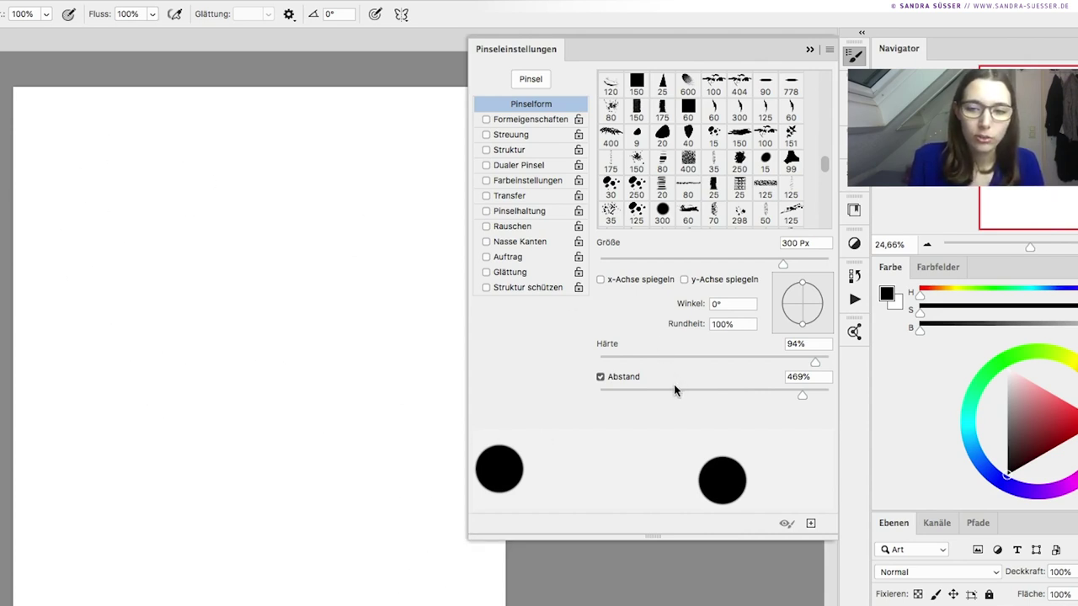
left_click_drag(674, 389, 745, 392)
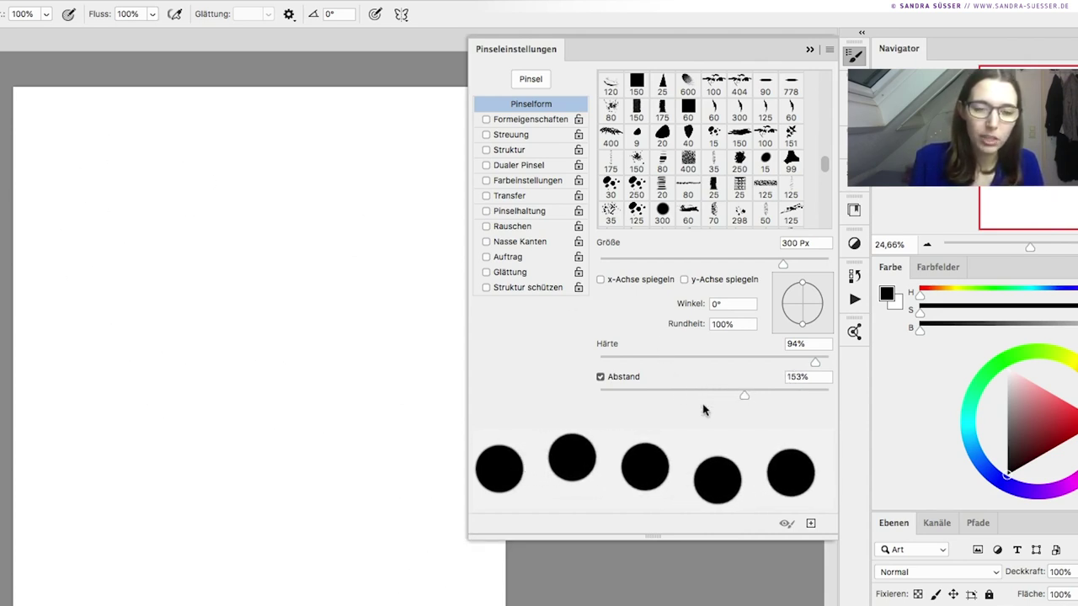
left_click_drag(115, 135, 115, 582)
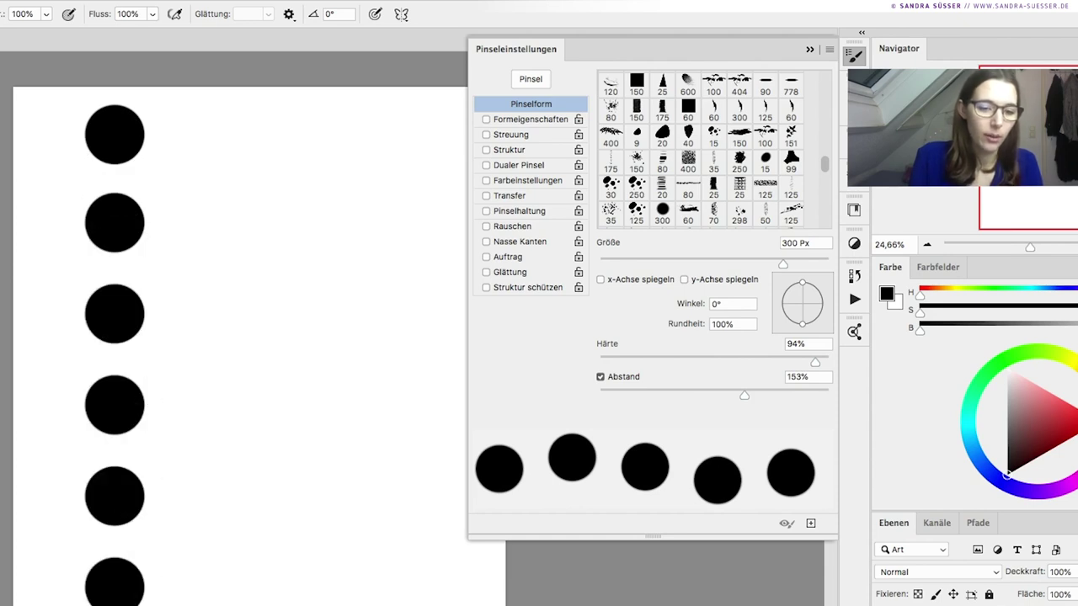
key("ctrl+z")
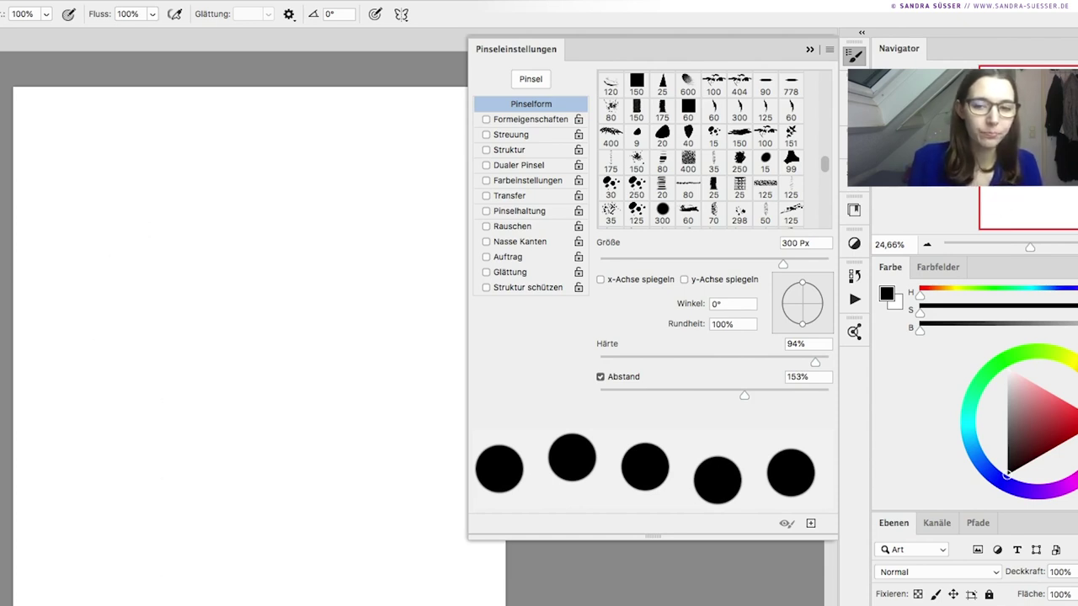
Test Abstand at 1%, then settle it at 8% and clear the test strokes.
left_click_drag(743, 394, 606, 397)
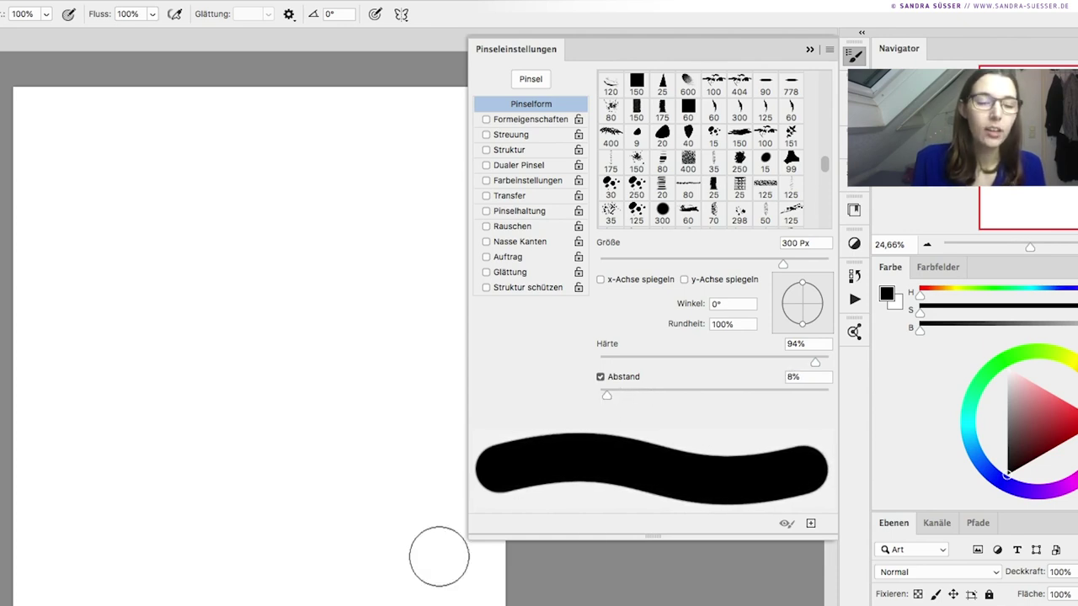
left_click_drag(607, 398, 599, 398)
mouse_move(230, 325)
left_mouse_down()
mouse_move(211, 535)
mouse_move(221, 605)
mouse_move(126, 551)
left_mouse_up()
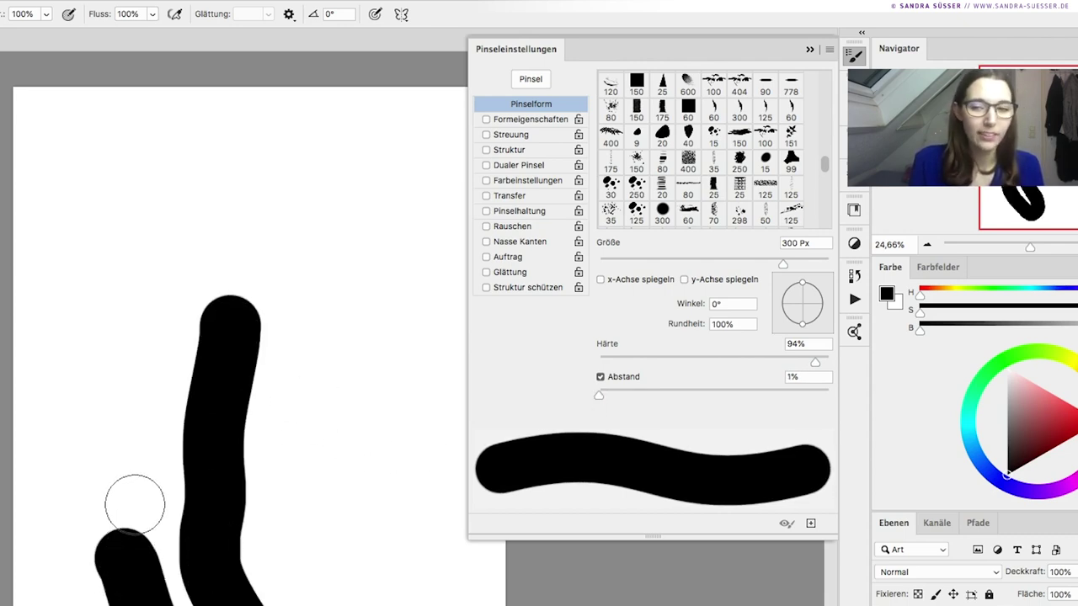
key("Delete")
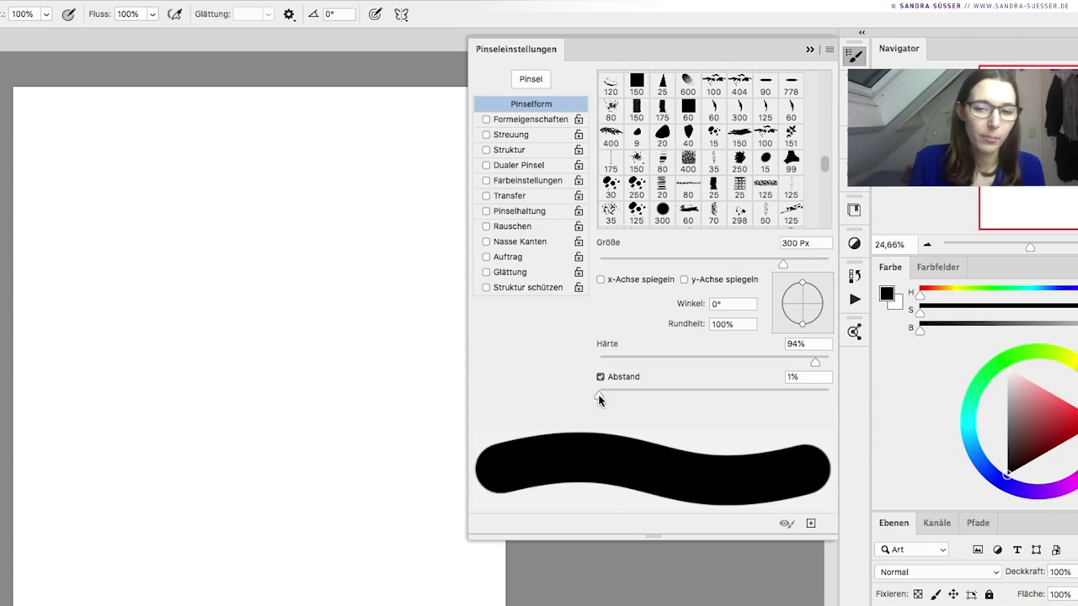
left_click_drag(599, 397, 607, 400)
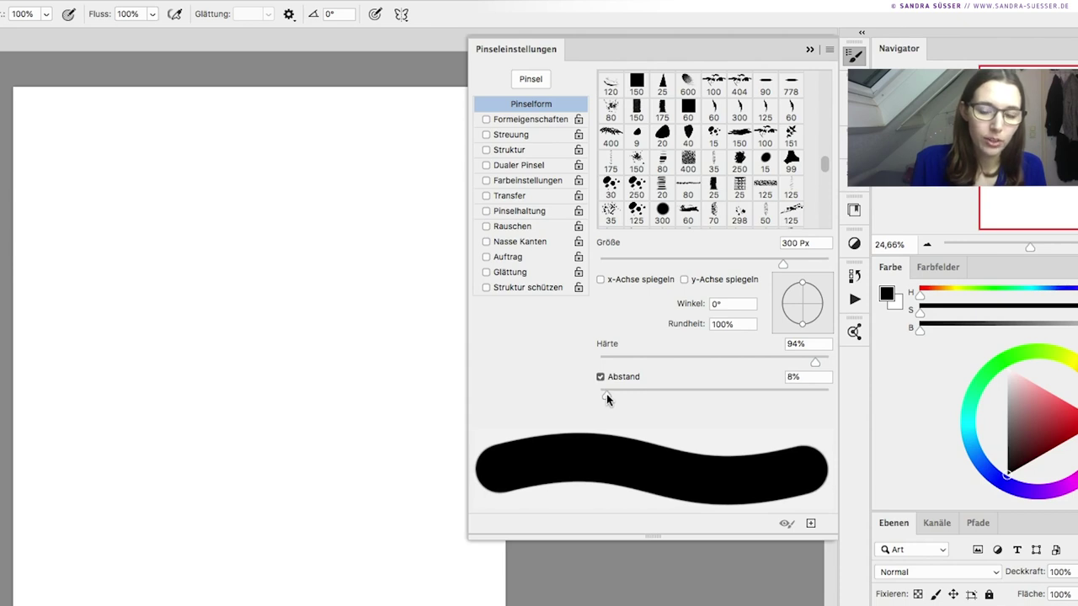
left_click_drag(120, 229, 330, 522)
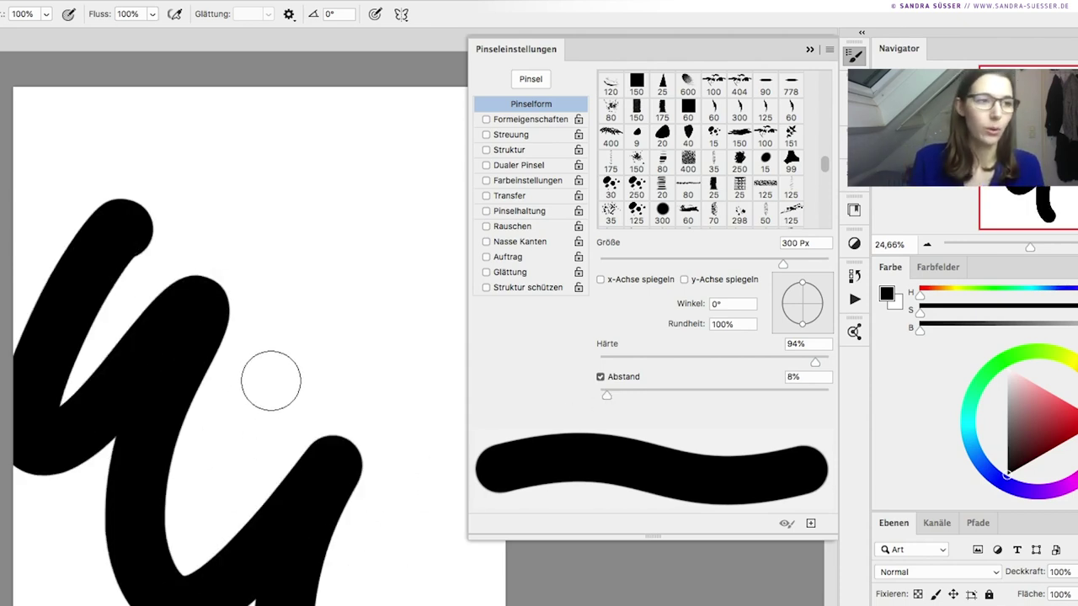
key("ctrl+z")
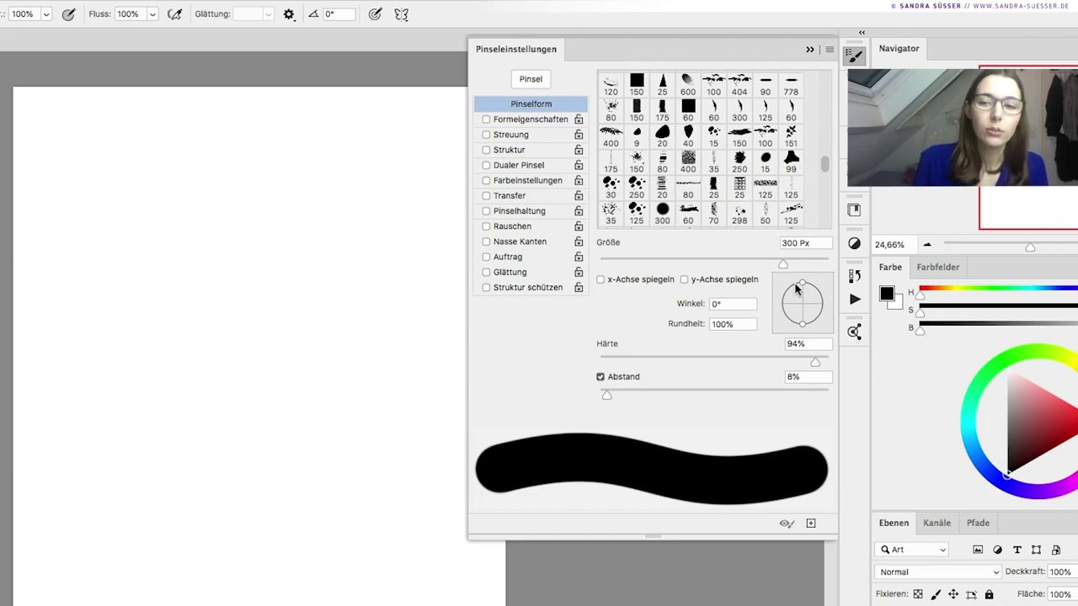
mouse_move(802, 284)
left_mouse_down()
mouse_move(796, 292)
mouse_move(831, 295)
mouse_move(825, 281)
mouse_move(792, 306)
left_mouse_up()
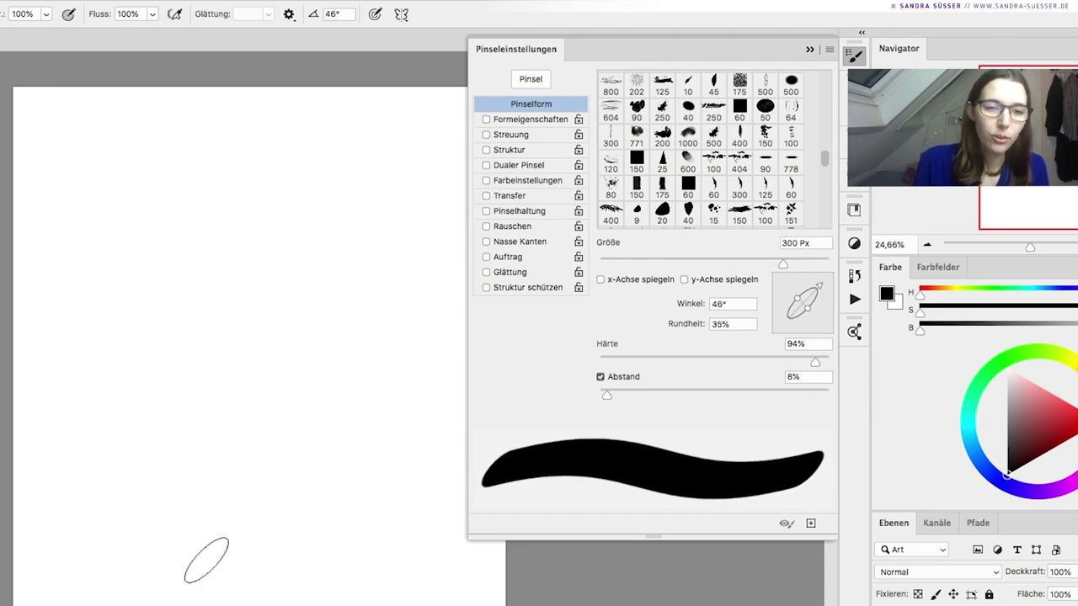
key("bracketleft")
key("bracketleft")
key("bracketleft")
key("bracketleft")
key("bracketleft")
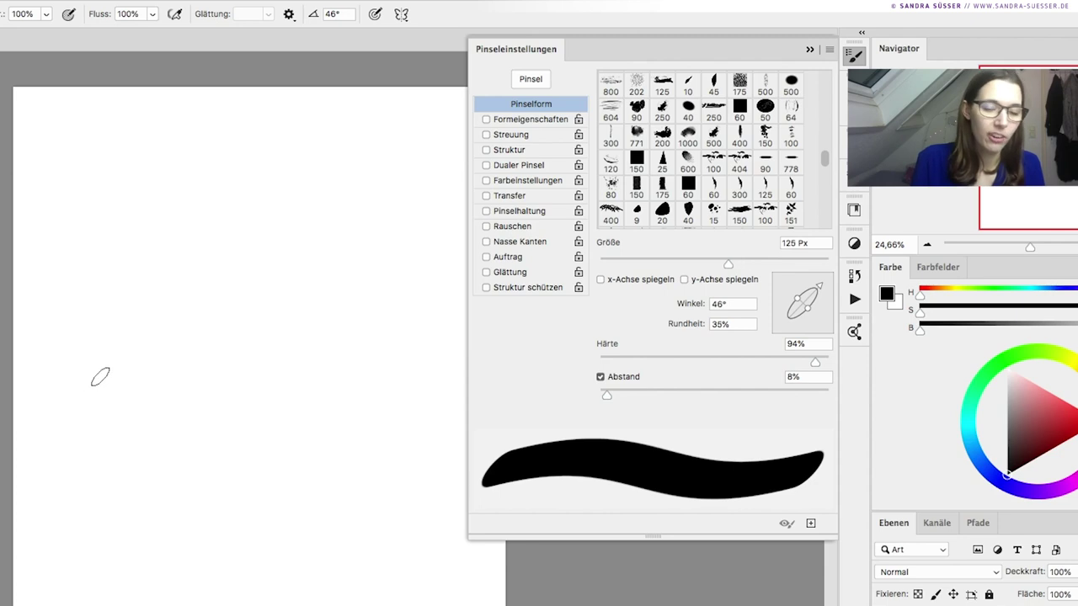
mouse_move(80, 346)
left_mouse_down()
mouse_move(157, 419)
mouse_move(199, 241)
mouse_move(229, 483)
mouse_move(289, 247)
mouse_move(308, 460)
mouse_move(350, 278)
mouse_move(388, 473)
left_mouse_up()
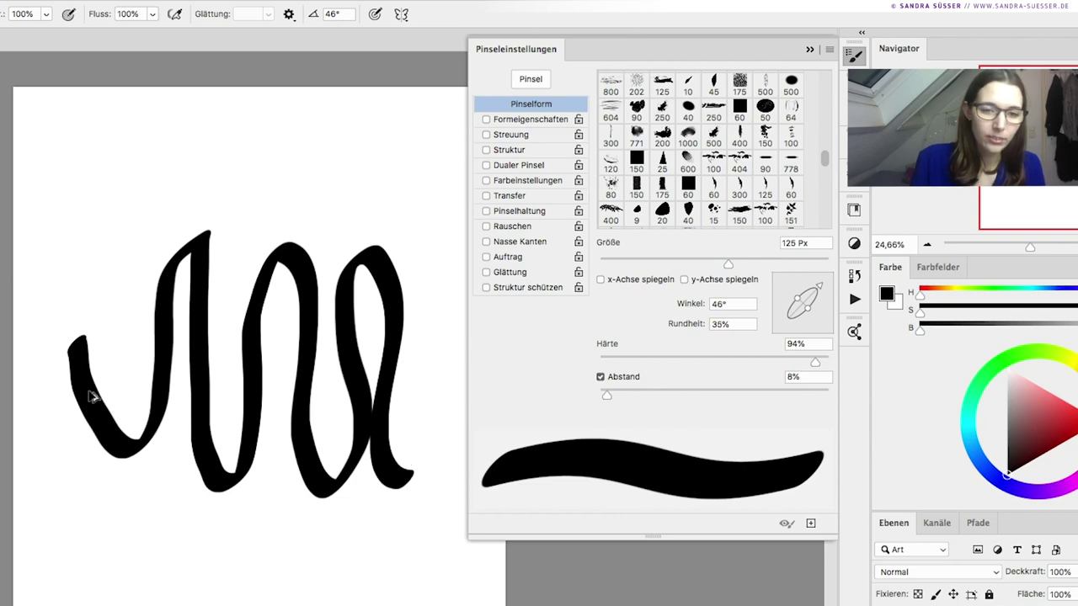
key("ctrl+z")
left_click_drag(802, 306, 800, 305)
key("bracketleft")
mouse_move(84, 315)
left_mouse_down()
mouse_move(114, 233)
mouse_move(152, 480)
left_mouse_up()
left_click_drag(105, 374, 242, 320)
mouse_move(190, 250)
left_mouse_down()
mouse_move(233, 455)
mouse_move(293, 421)
left_mouse_up()
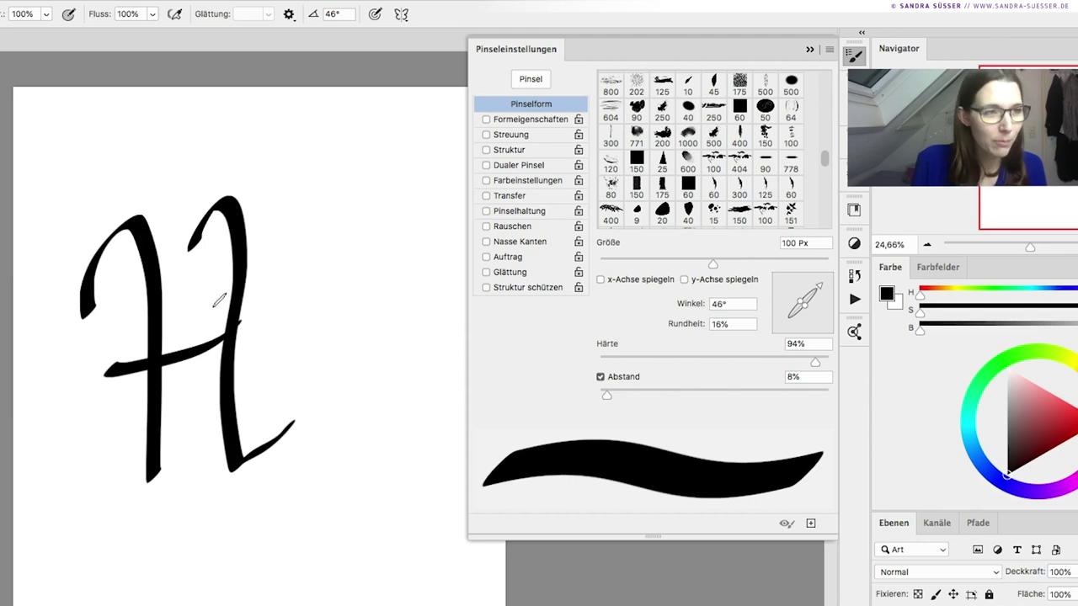
left_click_drag(126, 579, 80, 605)
left_click_drag(139, 557, 127, 605)
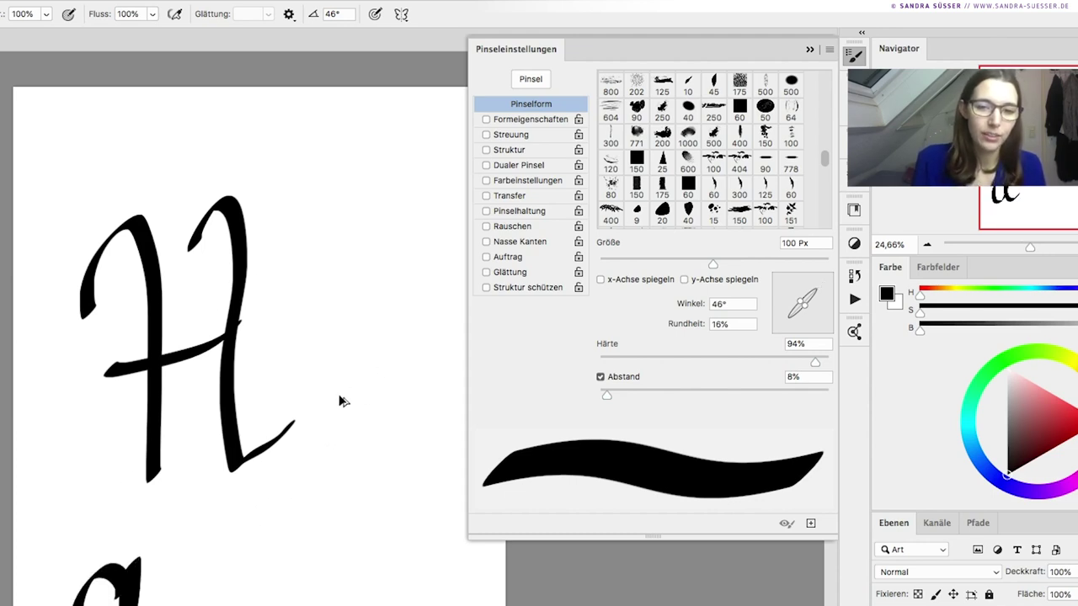
key("ctrl+z")
key("ctrl+z")
key("ctrl+z")
key("ctrl+z")
left_click_drag(67, 341, 126, 462)
mouse_move(148, 333)
left_mouse_down()
mouse_move(200, 231)
mouse_move(209, 425)
left_mouse_up()
left_click_drag(78, 389, 278, 301)
mouse_move(278, 313)
left_mouse_down()
mouse_move(253, 352)
mouse_move(323, 307)
mouse_move(320, 371)
mouse_move(363, 353)
mouse_move(397, 278)
left_mouse_up()
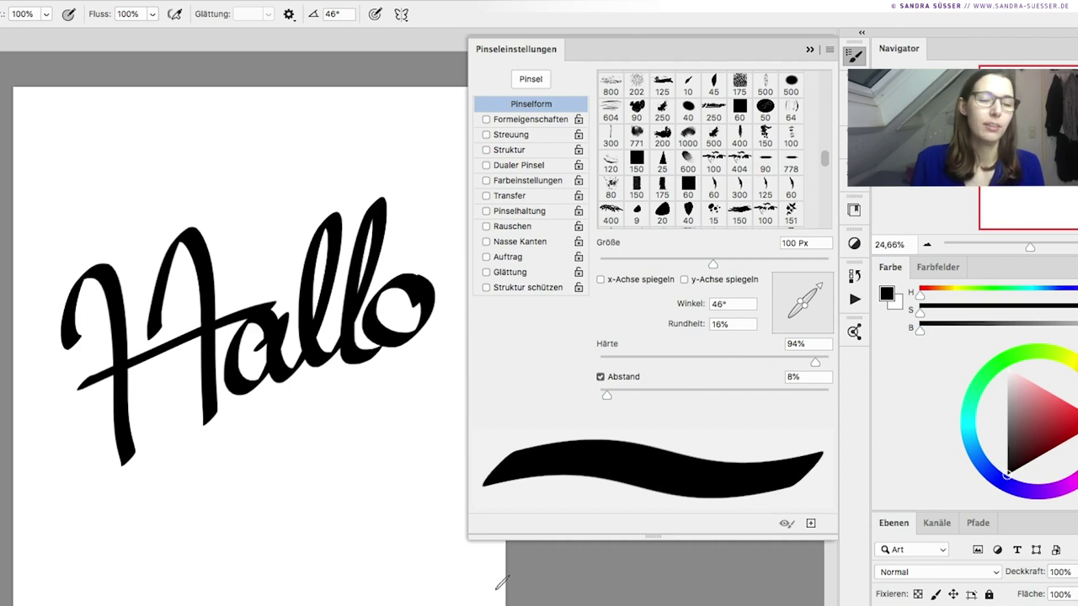
key("ctrl+z")
key("ctrl+z")
key("ctrl+z")
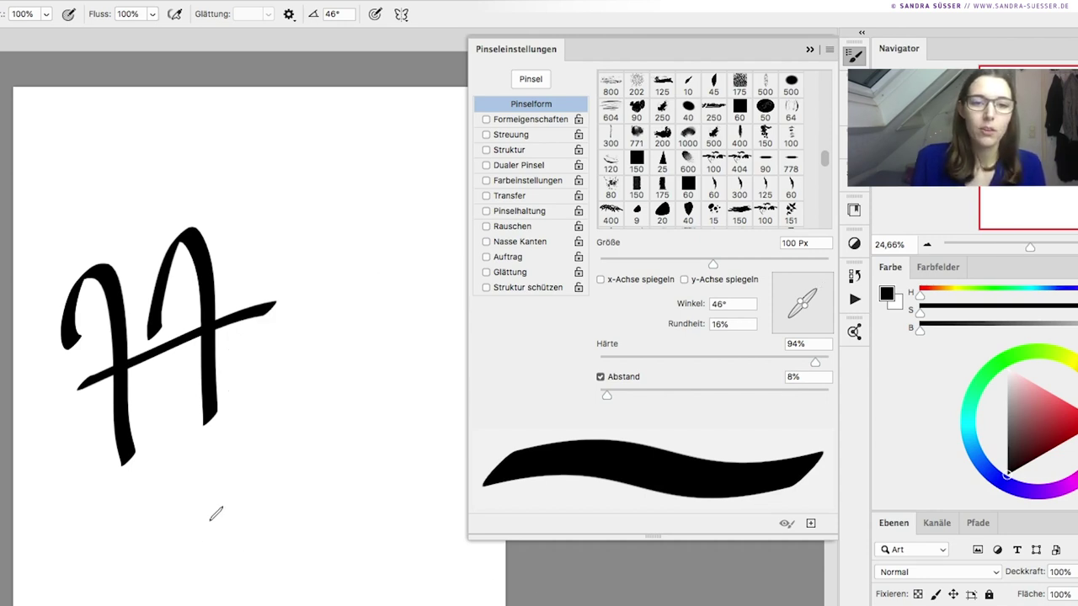
key("ctrl+z")
key("ctrl+z")
key("ctrl+z")
double_click(718, 323)
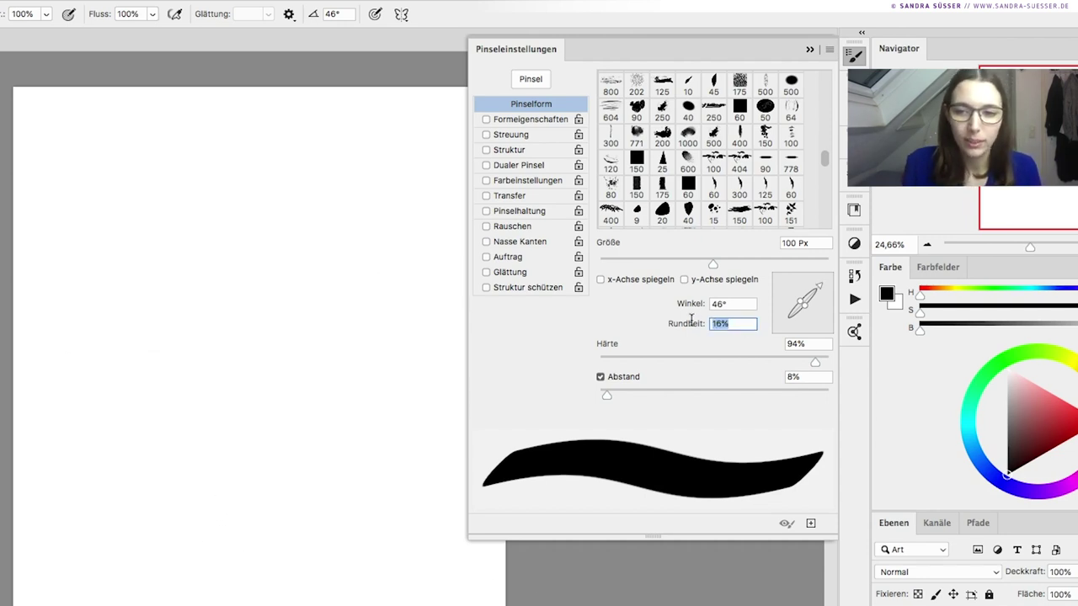
type("100")
key("Return")
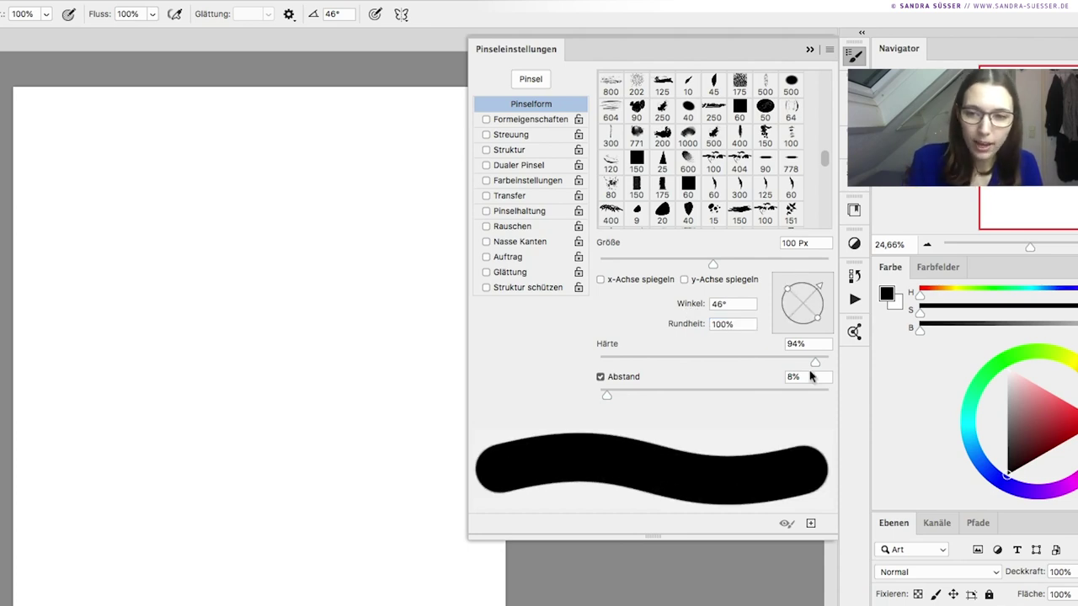
double_click(728, 309)
type("0")
key("Return")
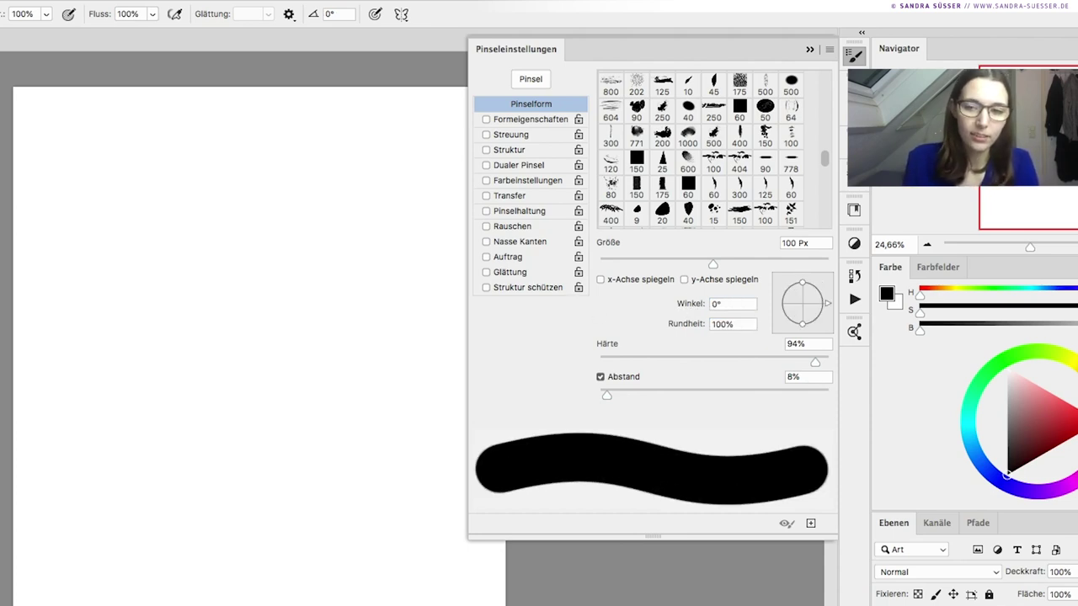
left_click_drag(714, 264, 783, 264)
left_click(105, 323)
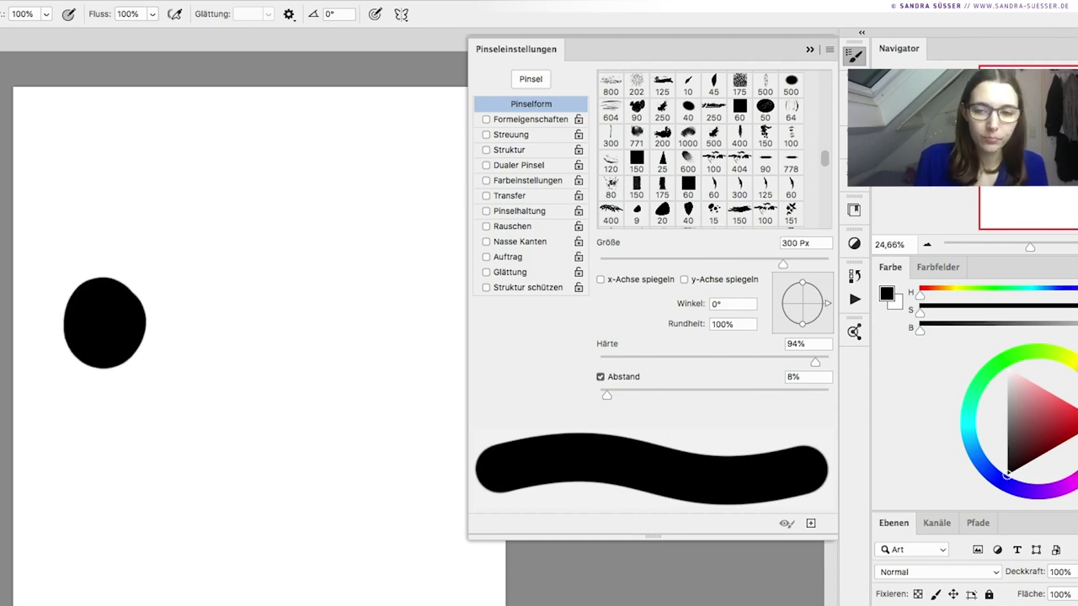
key("ctrl+z")
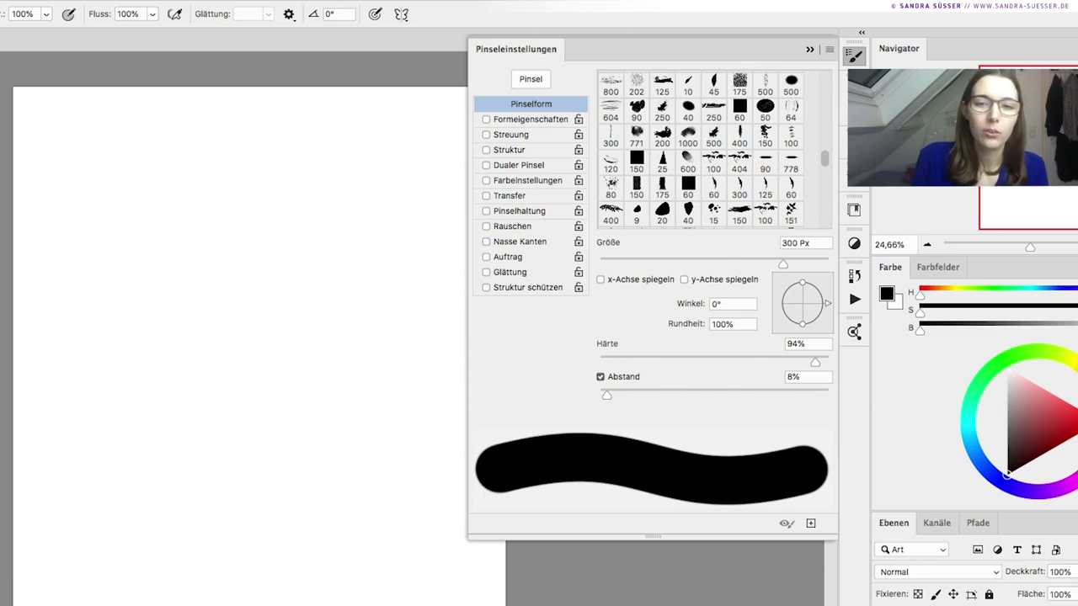
Enable Formeigenschaften with 29% Größen-Jitter and Steuerung on Aus, then adjust Mindestdurchmesser.
left_click(486, 119)
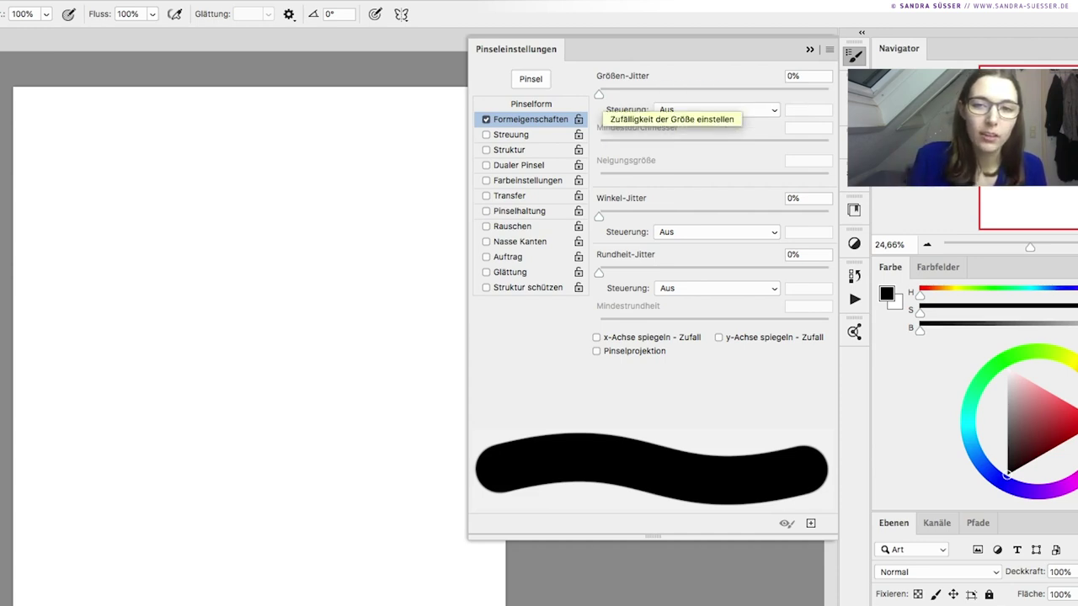
mouse_move(599, 94)
left_mouse_down()
mouse_move(829, 94)
mouse_move(665, 94)
left_mouse_up()
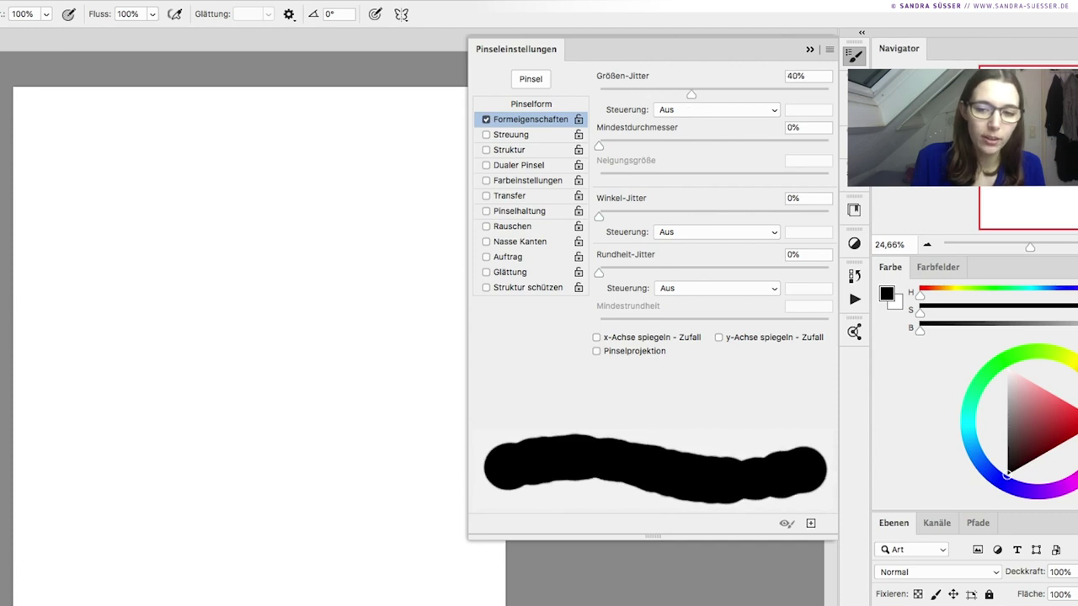
mouse_move(674, 94)
left_mouse_down()
mouse_move(686, 93)
mouse_move(664, 93)
left_mouse_up()
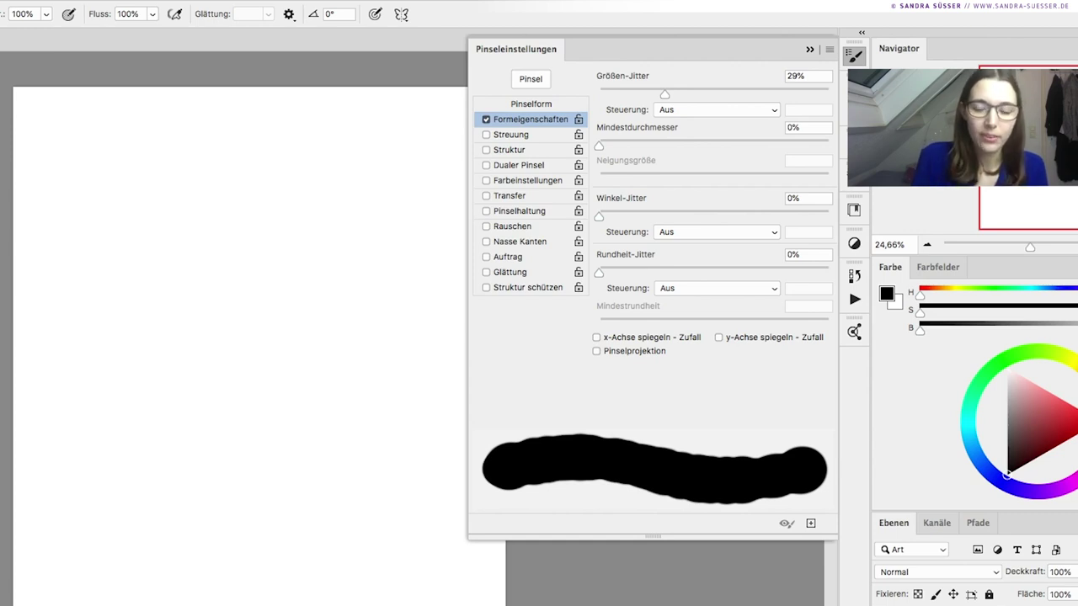
left_click(680, 110)
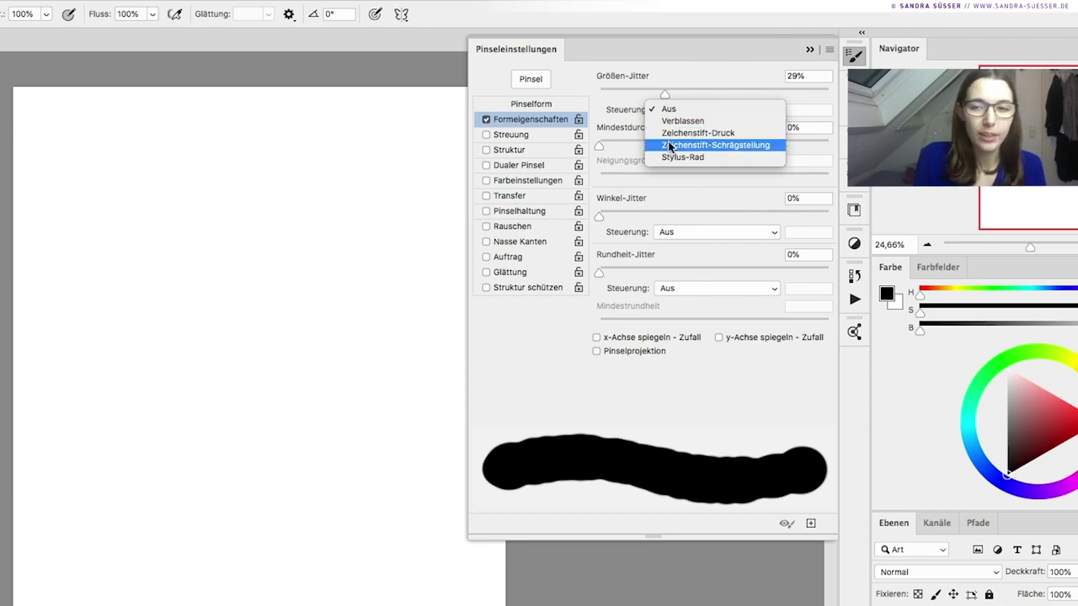
left_click(605, 117)
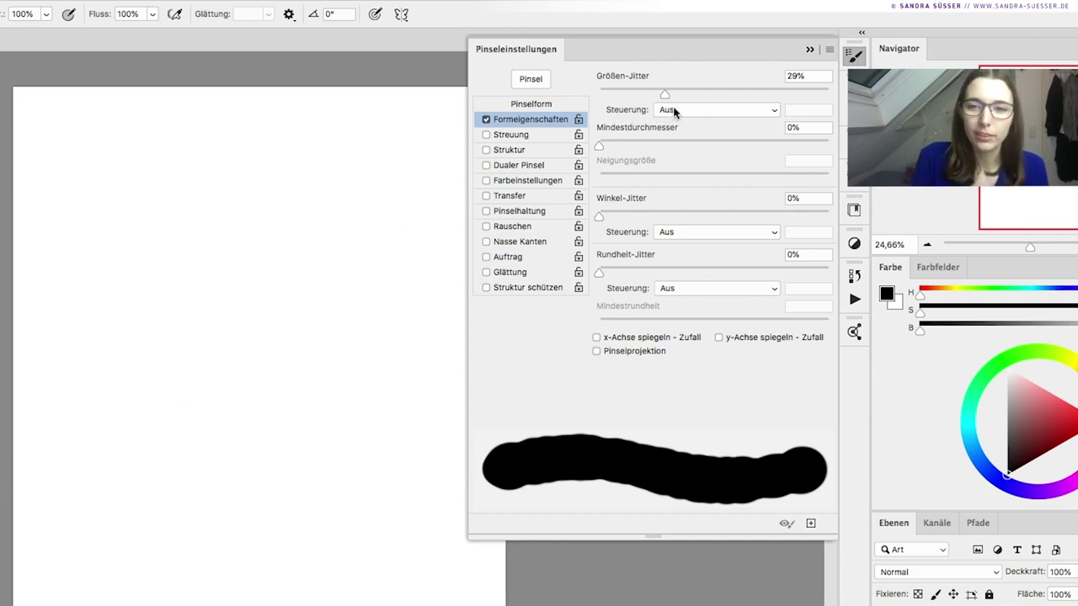
mouse_move(604, 149)
left_mouse_down()
mouse_move(612, 137)
mouse_move(595, 143)
left_mouse_up()
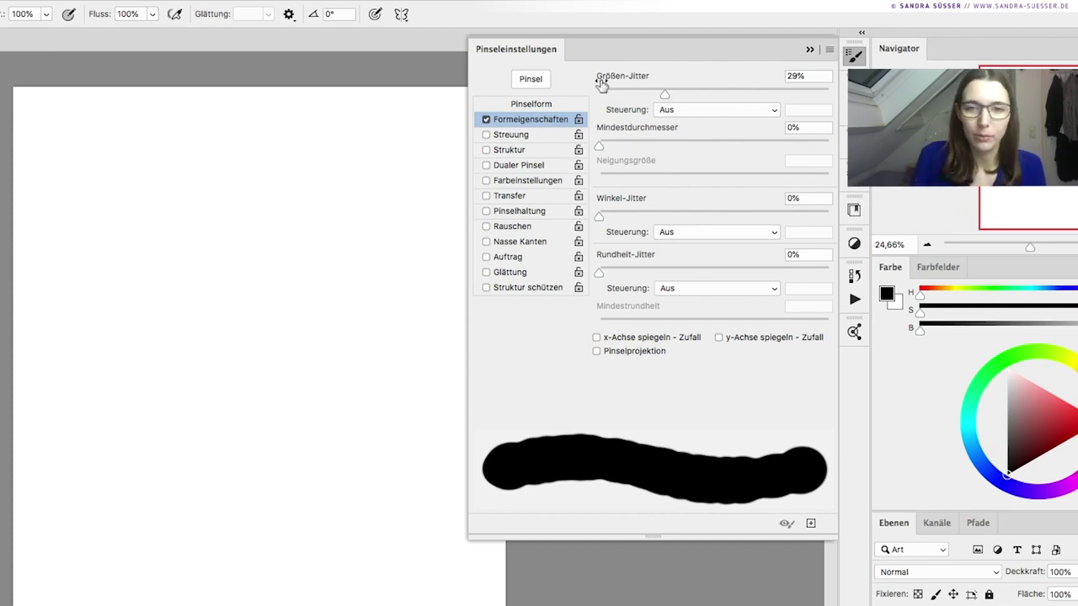
Enable Streuung at 413% and paint scattered-dot test strokes, undoing the earlier ones.
left_click(509, 135)
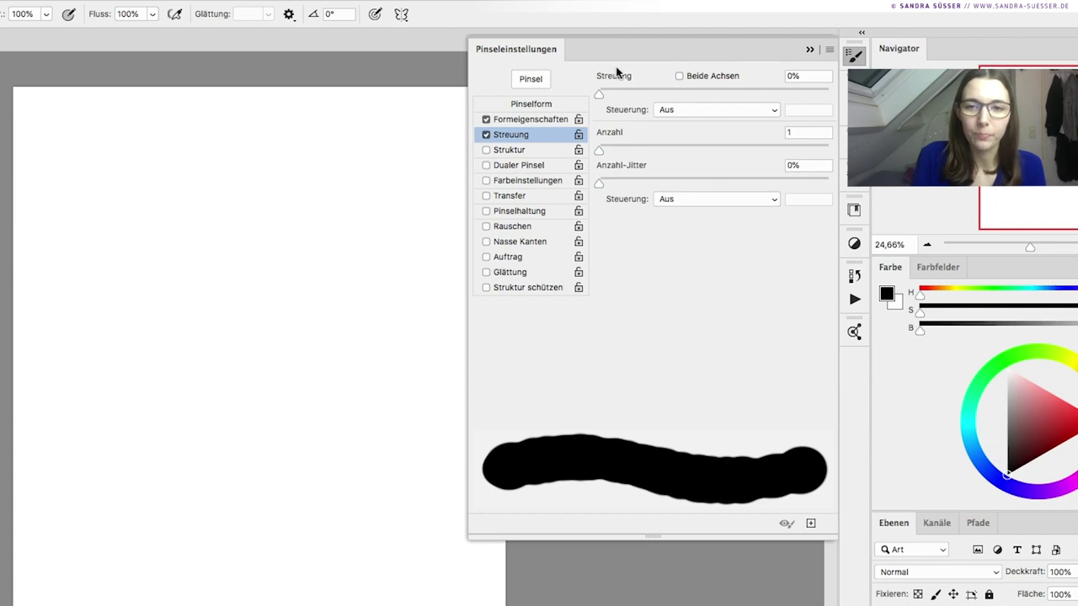
mouse_move(601, 94)
left_mouse_down()
mouse_move(738, 85)
mouse_move(621, 92)
mouse_move(693, 91)
left_mouse_up()
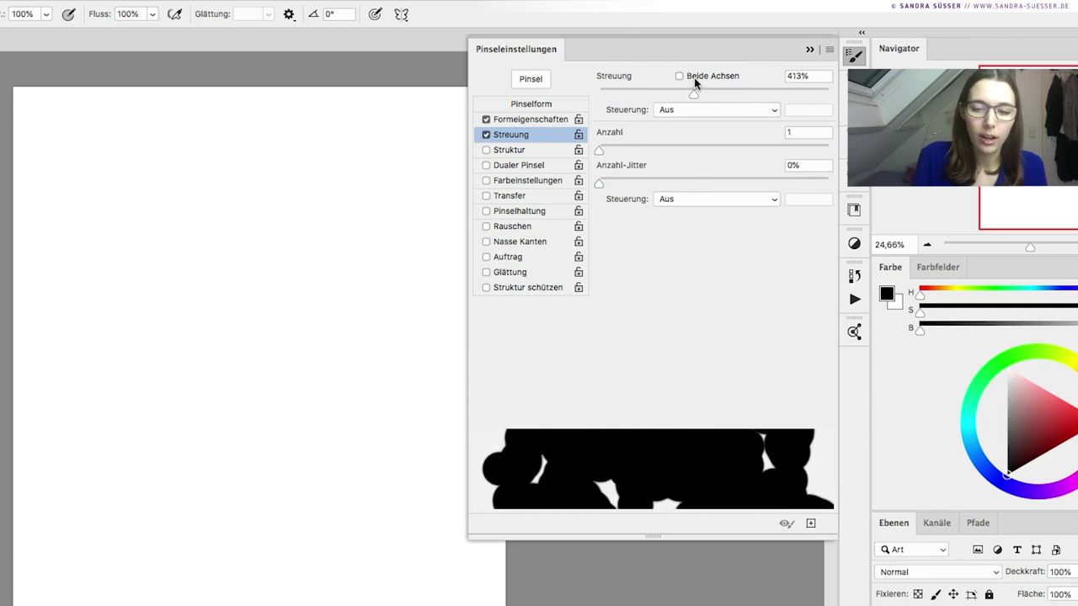
mouse_move(189, 169)
left_mouse_down()
mouse_move(229, 270)
mouse_move(281, 494)
mouse_move(388, 590)
left_mouse_up()
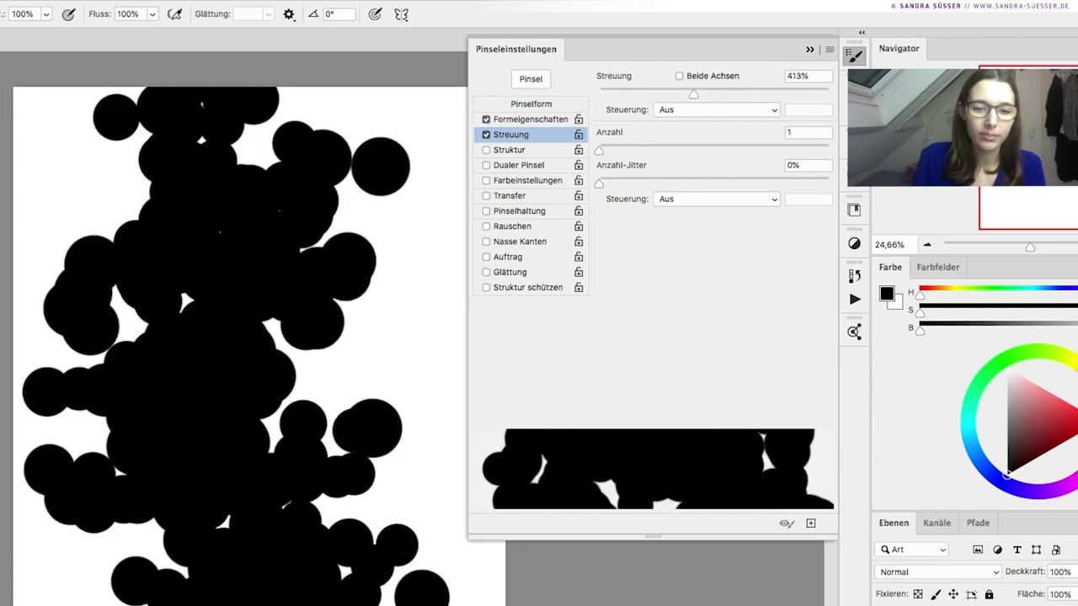
key("ctrl+z")
mouse_move(183, 340)
left_mouse_down()
mouse_move(265, 506)
mouse_move(347, 599)
left_mouse_up()
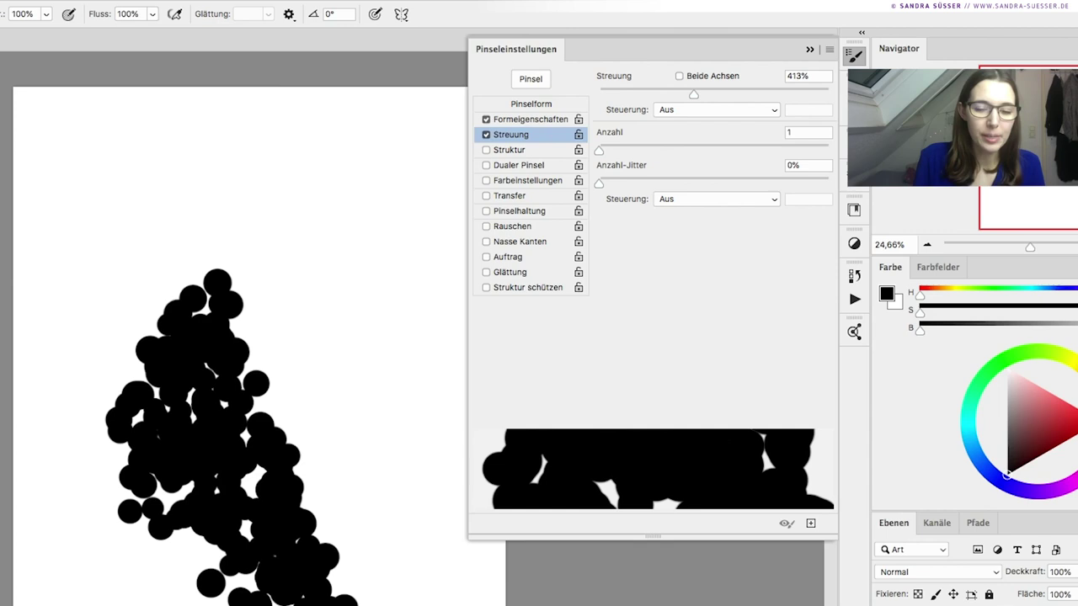
key("ctrl+z")
mouse_move(179, 288)
left_mouse_down()
mouse_move(231, 433)
mouse_move(198, 602)
mouse_move(28, 464)
mouse_move(41, 185)
mouse_move(290, 257)
left_mouse_up()
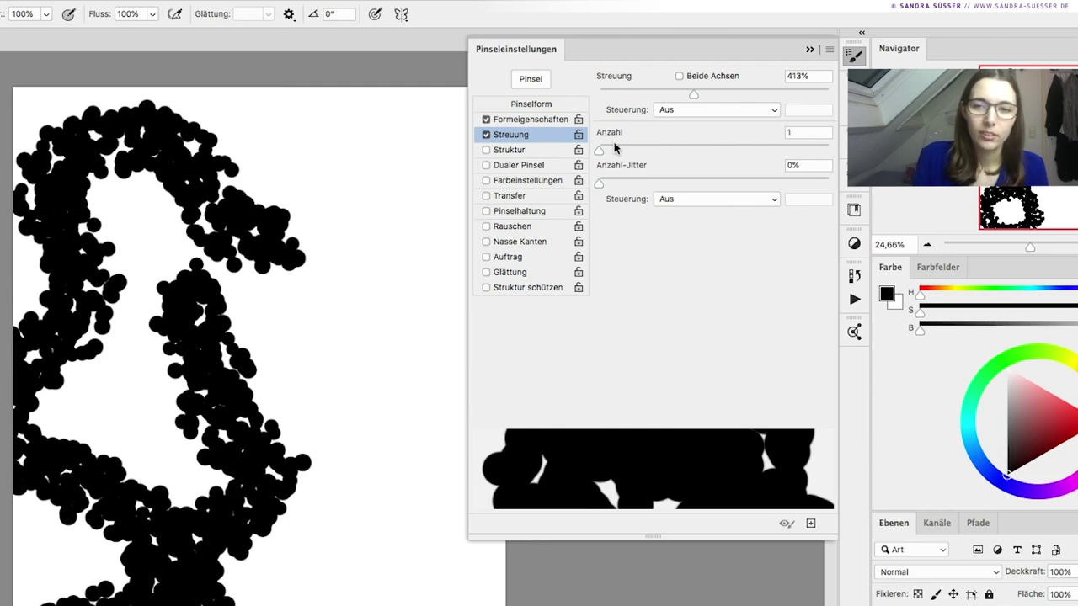
Enable Struktur in Multiplizieren mode and try textured test strokes at two sizes, then undo them.
left_click(498, 152)
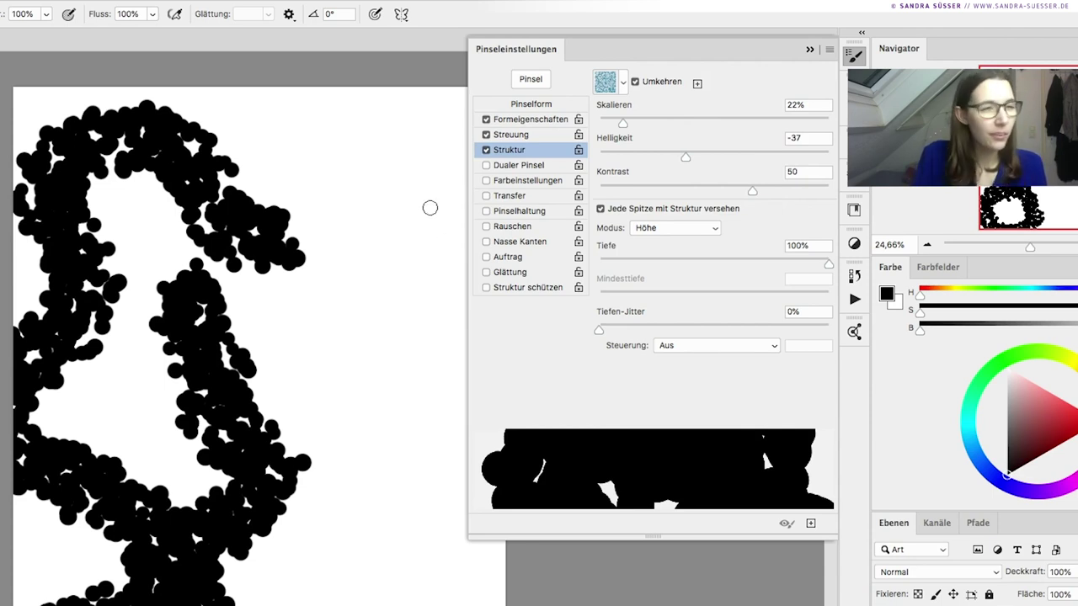
left_click(623, 85)
left_click(627, 85)
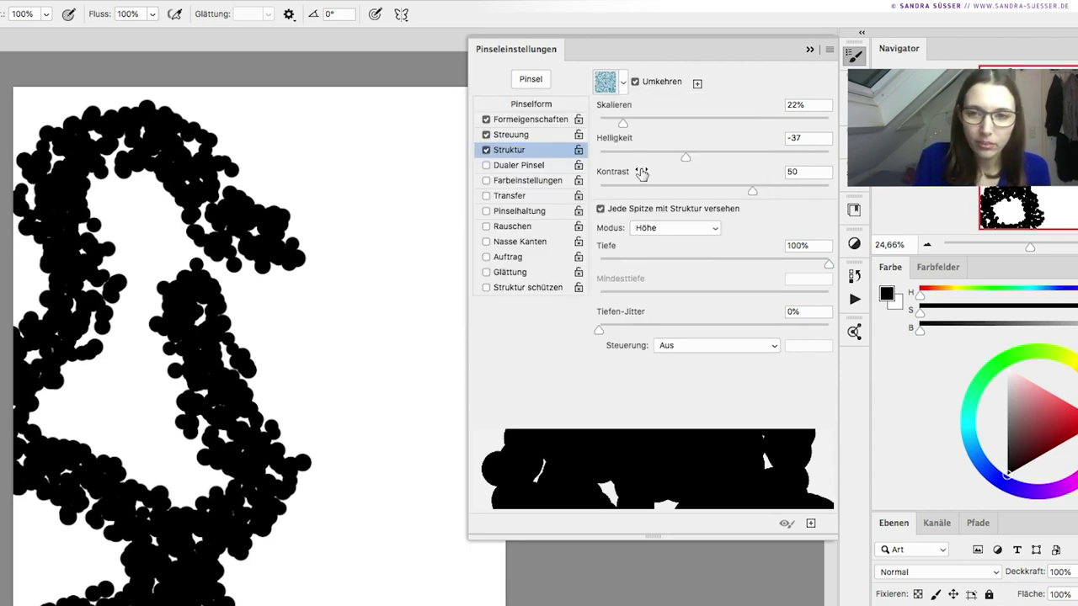
left_click(656, 230)
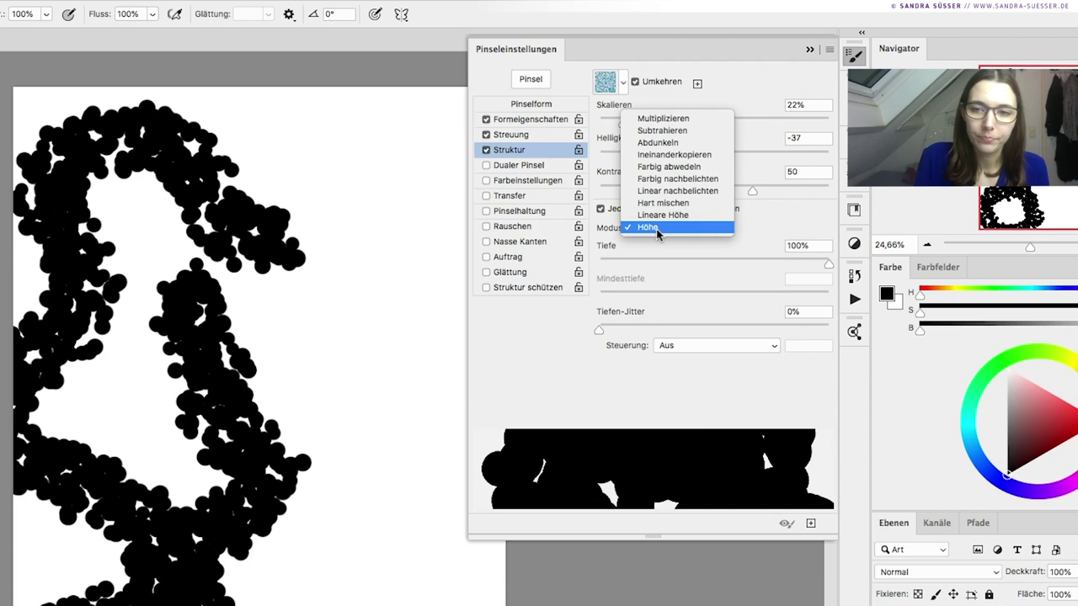
left_click(662, 118)
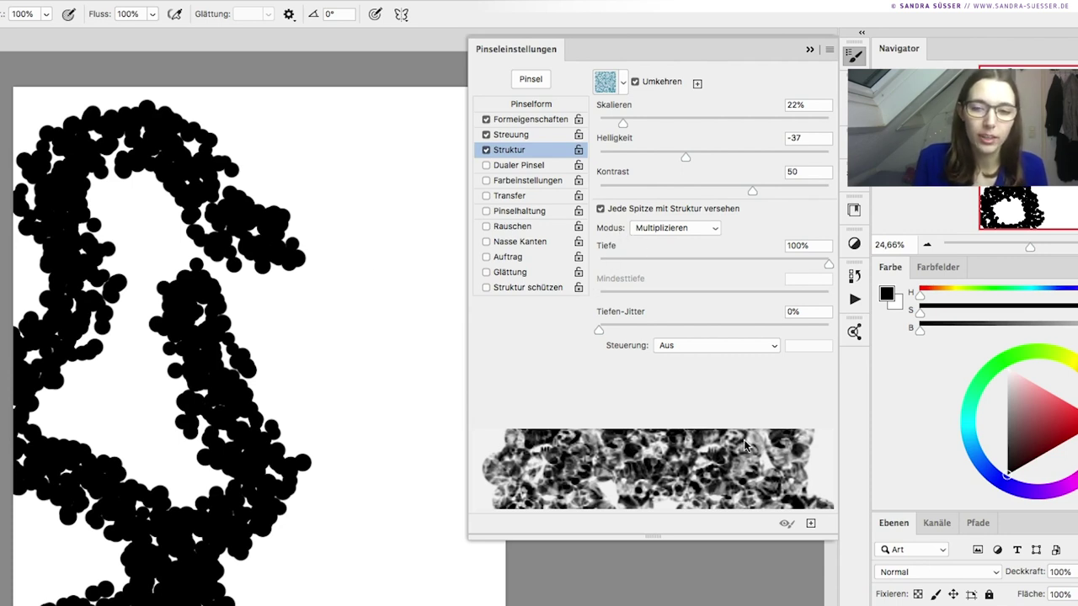
mouse_move(327, 261)
left_mouse_down()
mouse_move(278, 388)
mouse_move(274, 556)
left_mouse_up()
key("bracketright")
key("bracketright")
key("bracketright")
mouse_move(348, 313)
left_mouse_down()
mouse_move(268, 581)
mouse_move(320, 152)
mouse_move(269, 585)
left_mouse_up()
key("ctrl+z")
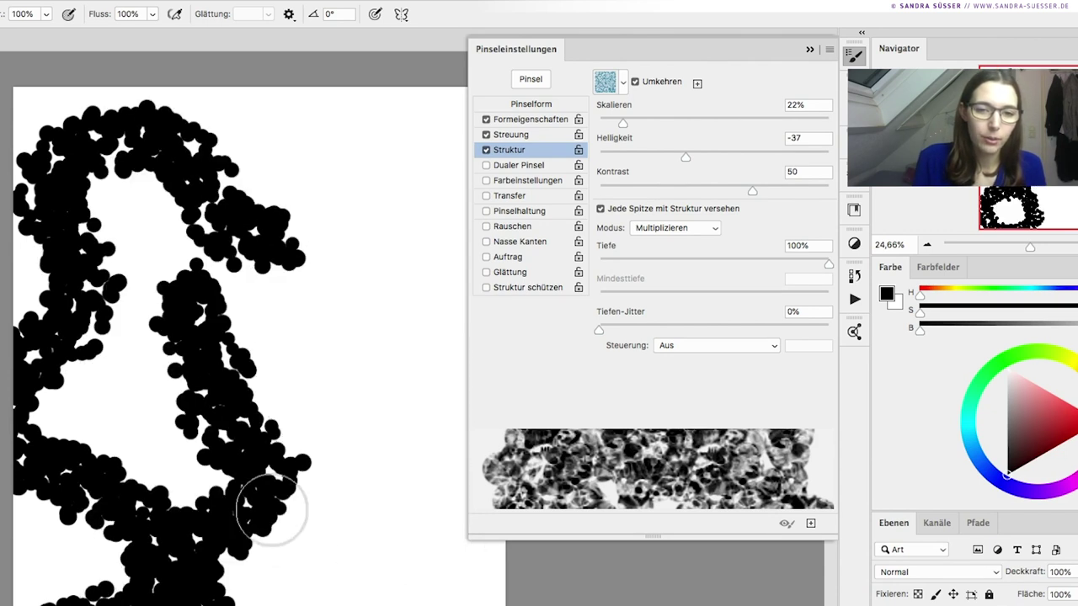
key("ctrl+z")
Paint dense textured strokes, then test the Bäume pattern and undo it.
mouse_move(139, 233)
left_mouse_down()
mouse_move(115, 397)
mouse_move(260, 271)
mouse_move(320, 405)
left_mouse_up()
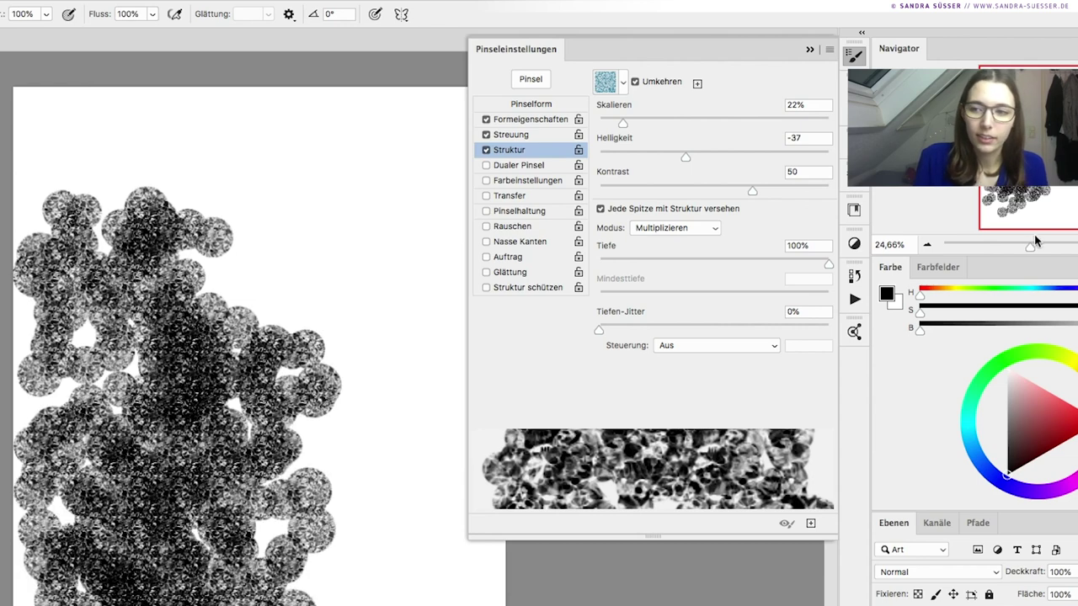
scroll(253, 337, "up", 3)
mouse_move(278, 135)
left_mouse_down()
mouse_move(195, 315)
mouse_move(288, 211)
mouse_move(116, 585)
mouse_move(93, 404)
left_mouse_up()
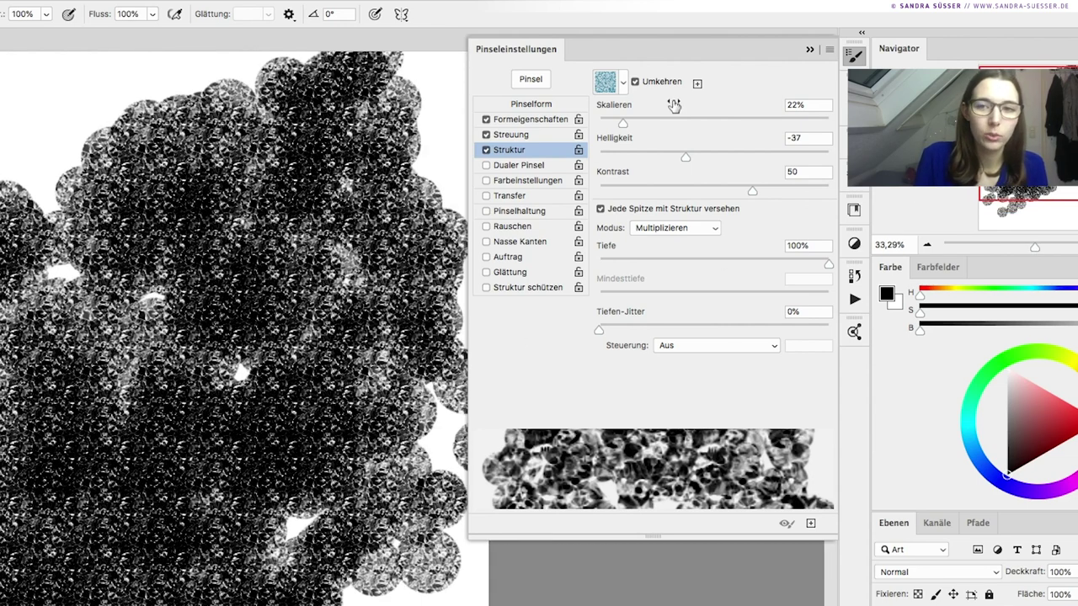
left_click(623, 82)
left_click(514, 153)
mouse_move(141, 228)
left_mouse_down()
mouse_move(34, 278)
mouse_move(210, 582)
left_mouse_up()
key("ctrl+z")
Try Abdunkeln, then set the texture mode to Subtrahieren, testing and undoing a stroke.
left_click(653, 228)
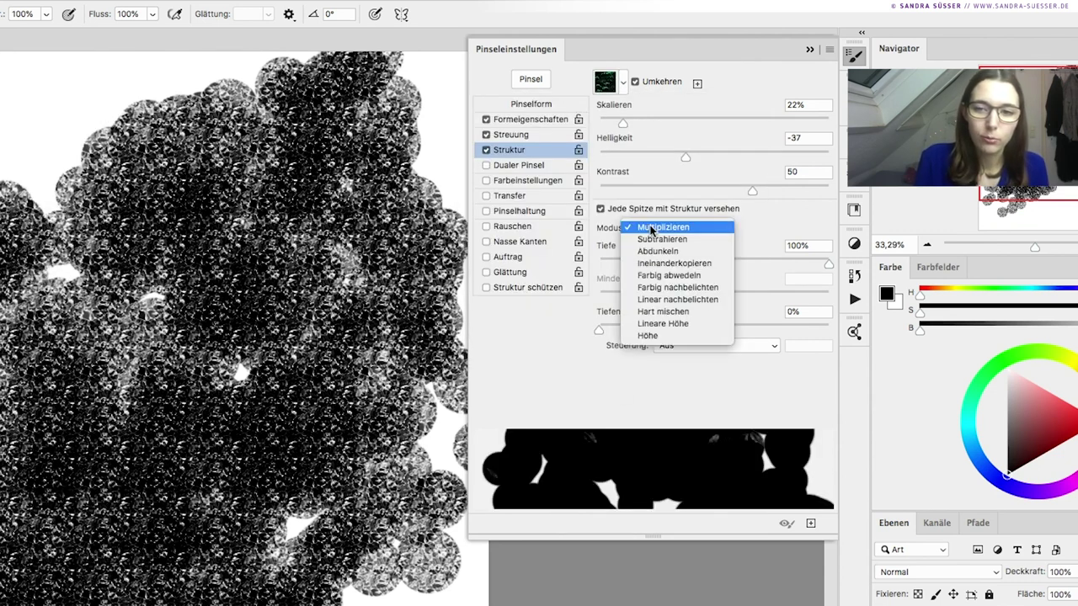
left_click(657, 251)
left_click(655, 229)
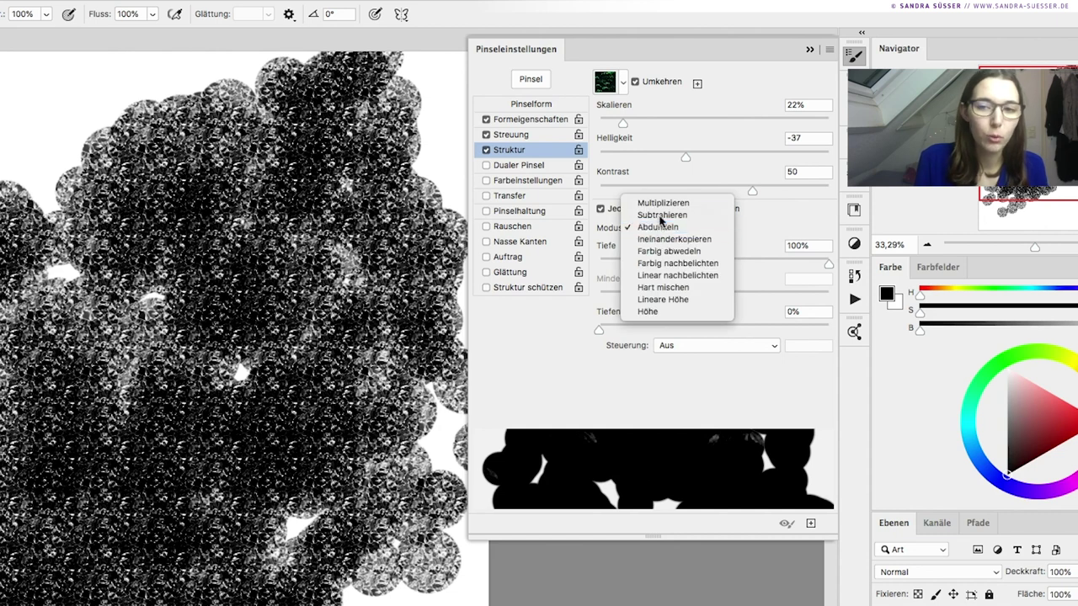
left_click(661, 216)
left_click(657, 228)
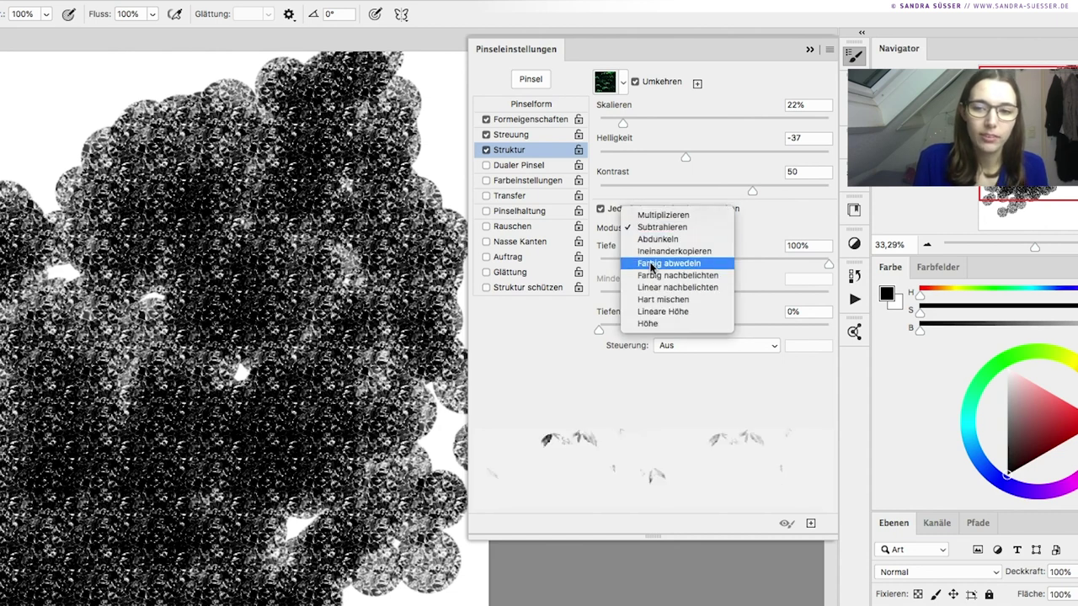
left_click(51, 152)
left_click_drag(10, 91, 93, 156)
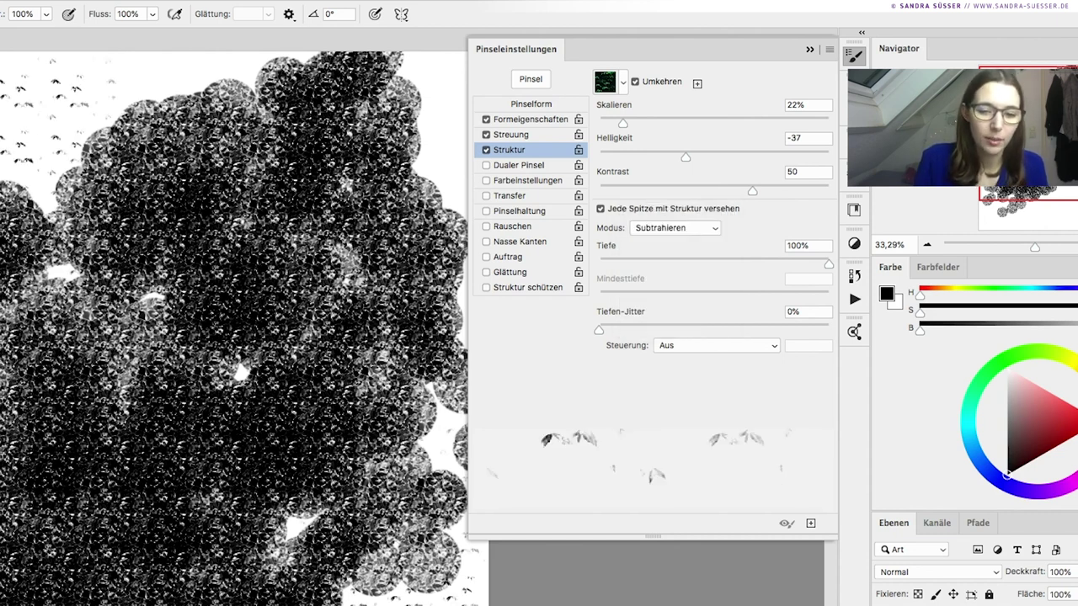
key("ctrl+z")
key("ctrl+z")
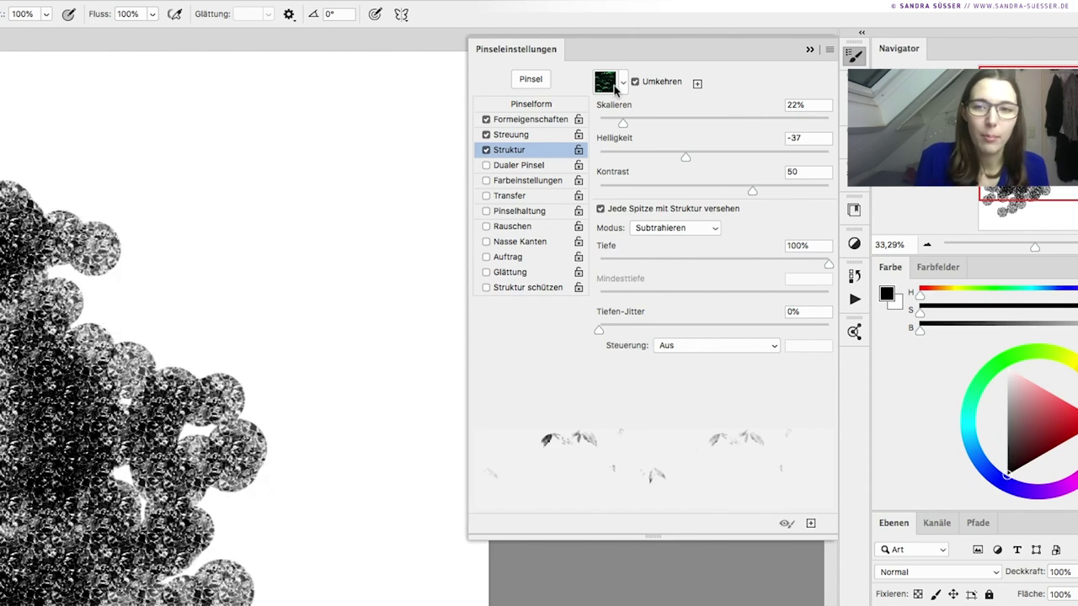
Switch back to the water pattern and set Skalieren to 46% and Helligkeit to -67.
left_click(619, 83)
left_click(613, 296)
left_click_drag(110, 183, 384, 117)
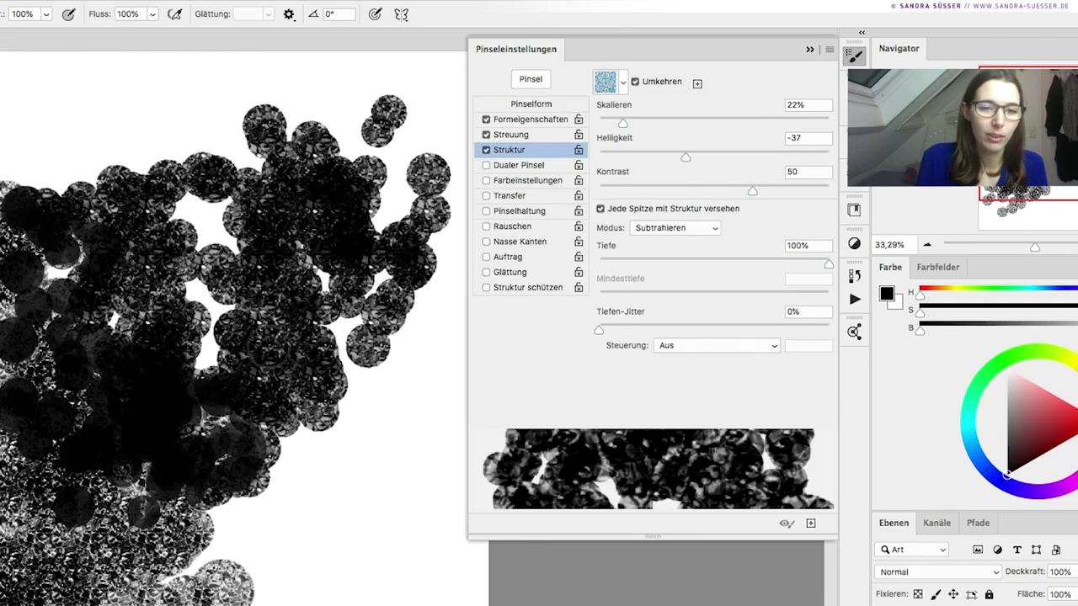
key("ctrl+z")
key("ctrl+z")
left_click_drag(623, 119, 651, 118)
left_click_drag(686, 158, 662, 159)
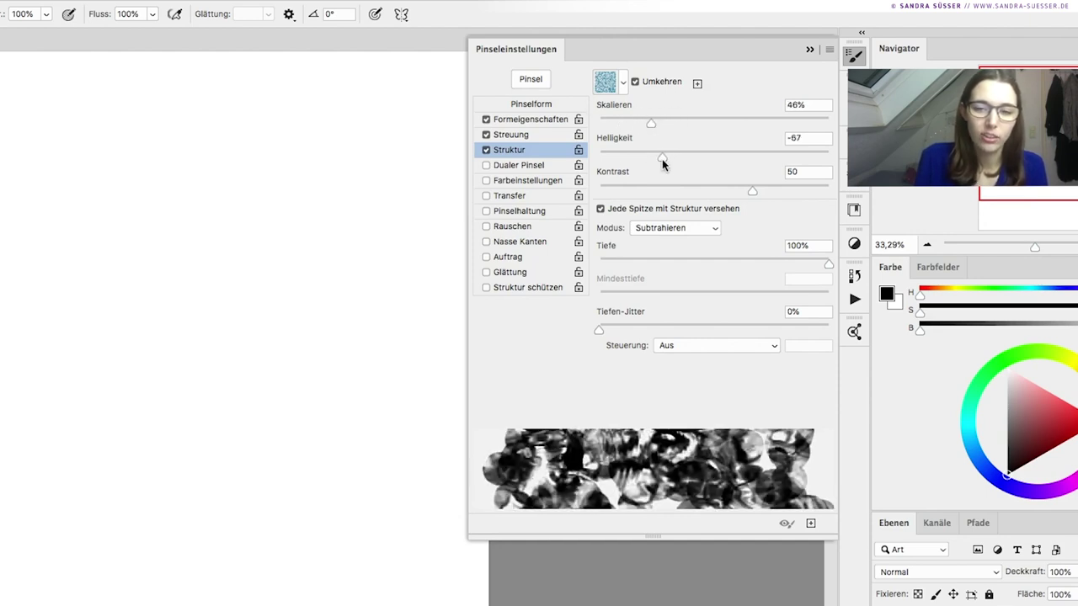
Enable Dualer Pinsel with the 69 bristle tip at 99 px.
left_click(500, 165)
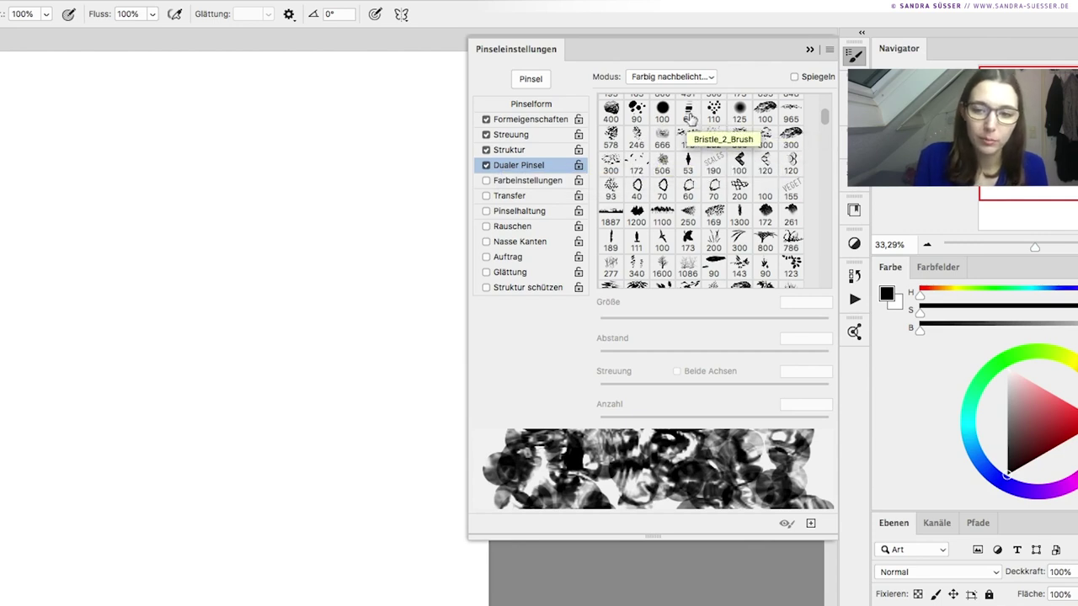
left_click(688, 113)
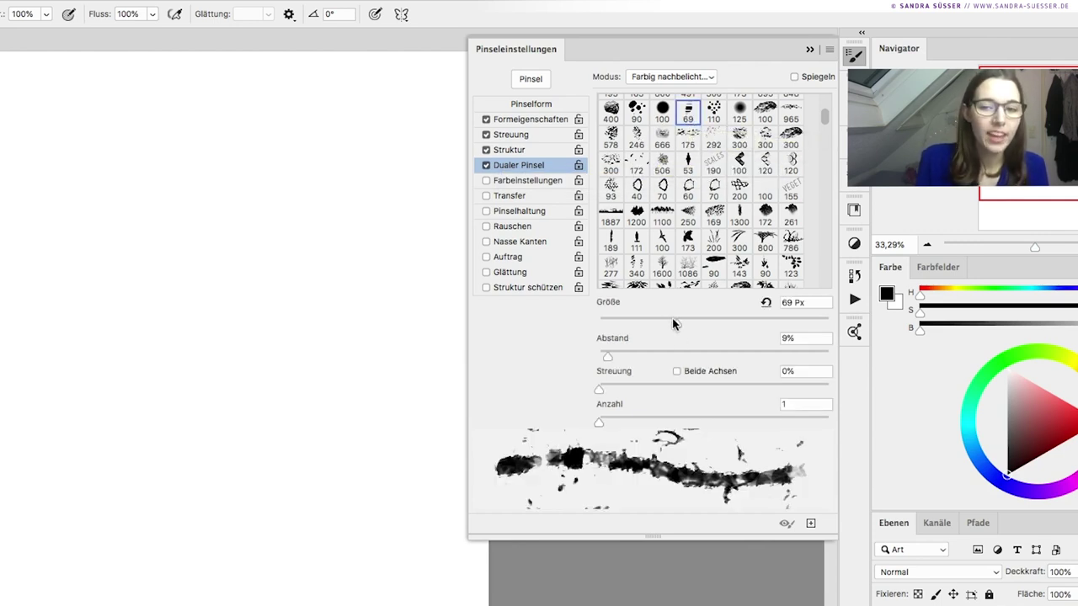
mouse_move(702, 316)
left_mouse_down()
mouse_move(806, 318)
mouse_move(648, 325)
mouse_move(783, 334)
mouse_move(799, 320)
mouse_move(612, 318)
mouse_move(776, 313)
left_mouse_up()
Paint rough dual-brush test strokes and loops, undoing the first large one.
mouse_move(5, 219)
left_mouse_down()
mouse_move(50, 589)
mouse_move(221, 243)
left_mouse_up()
key("ctrl+z")
mouse_move(2, 215)
left_mouse_down()
mouse_move(143, 217)
mouse_move(17, 387)
left_mouse_up()
mouse_move(126, 598)
left_mouse_down()
mouse_move(241, 200)
mouse_move(227, 602)
left_mouse_up()
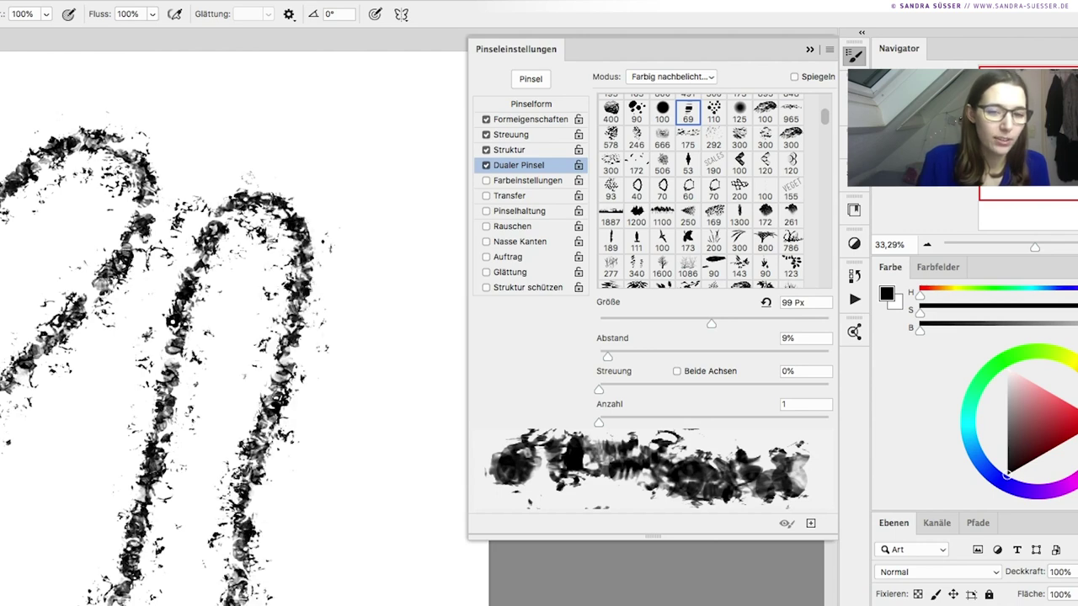
left_click_drag(389, 602, 391, 362)
mouse_move(391, 313)
left_mouse_down()
mouse_move(251, 272)
mouse_move(4, 514)
left_mouse_up()
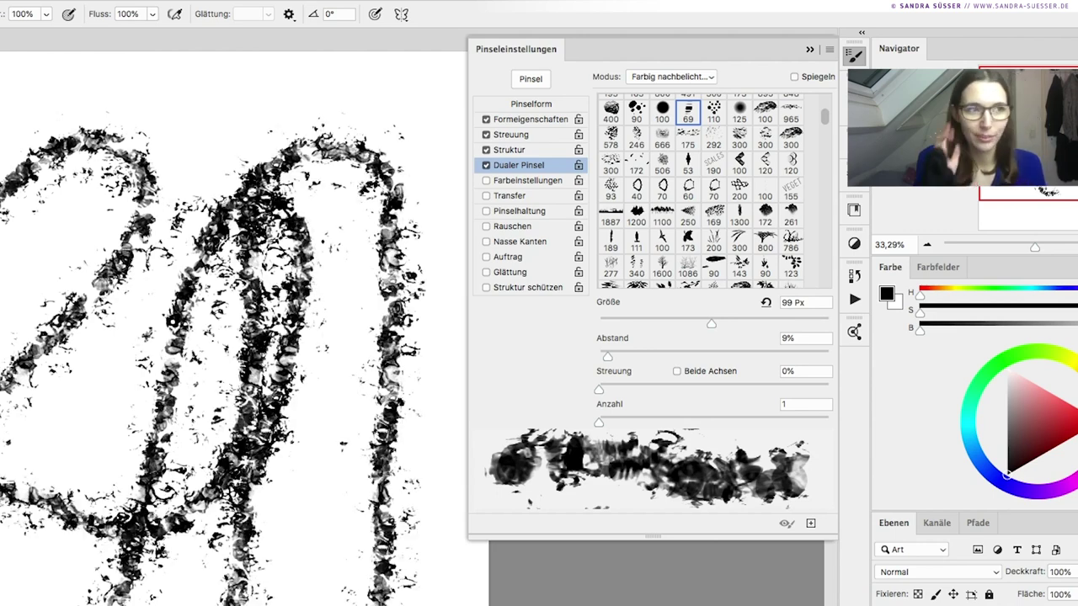
Clear the canvas and enable Farbeinstellungen for the brush.
key("Delete")
left_click(486, 180)
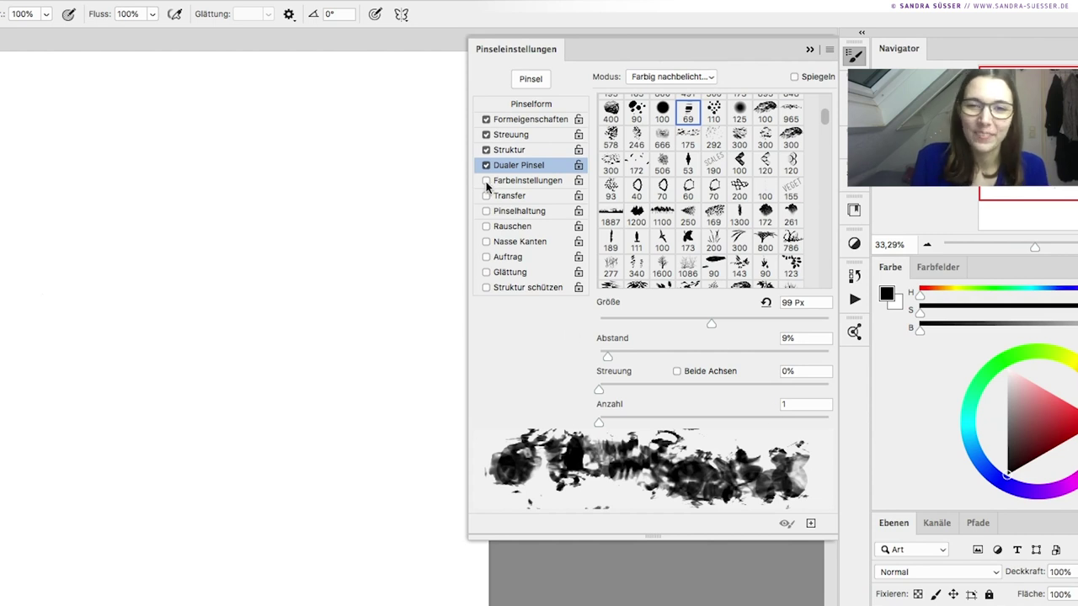
left_click(514, 181)
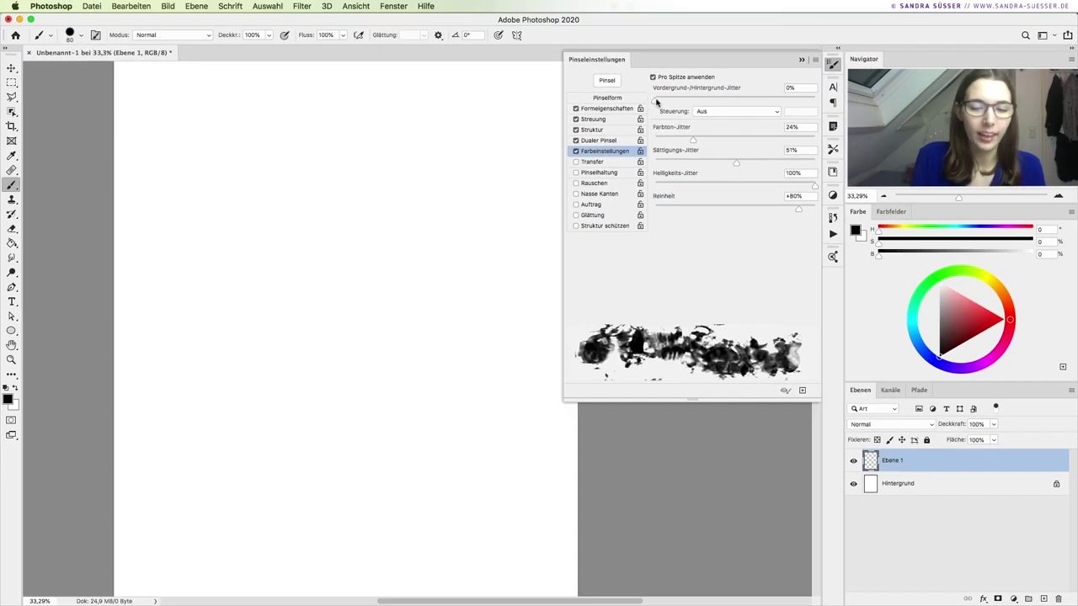
Pick red as the foreground colour.
left_click(8, 399)
left_click_drag(665, 196, 290, 227)
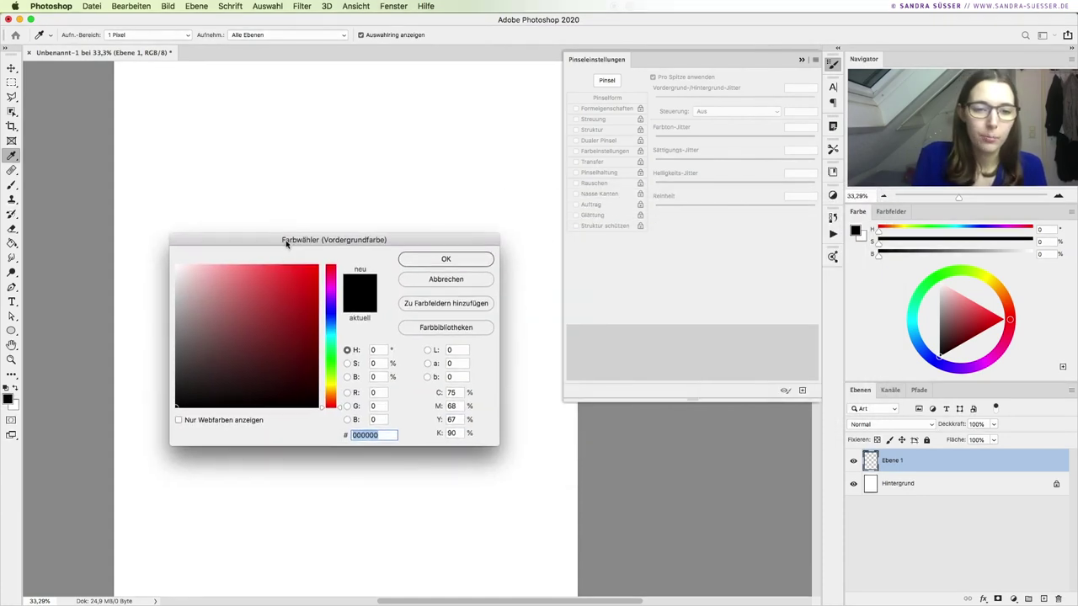
left_click_drag(290, 328, 282, 266)
key("Return")
Set dark green as the second colour and paint a colour-jittered test loop.
left_click(17, 389)
left_click(9, 399)
left_click(335, 334)
left_click_drag(273, 310, 322, 310)
left_click(422, 242)
left_click(17, 389)
mouse_move(271, 137)
left_mouse_down()
mouse_move(176, 296)
mouse_move(265, 330)
mouse_move(322, 320)
left_mouse_up()
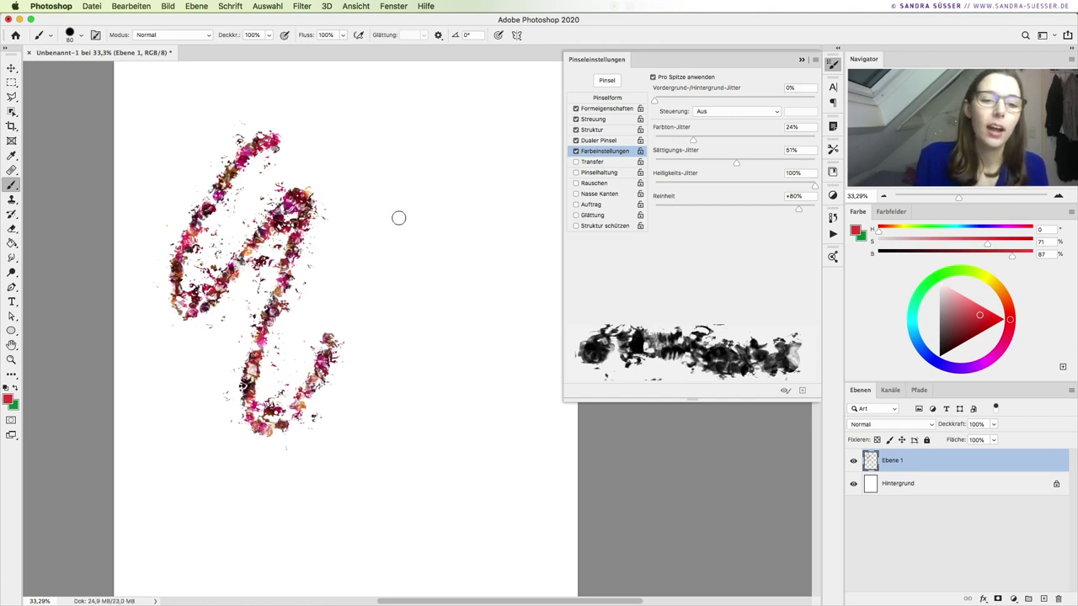
Raise Vordergrund-/Hintergrund-Jitter to 36% and paint test strokes, undoing them.
mouse_move(367, 181)
left_mouse_down()
mouse_move(407, 238)
mouse_move(500, 247)
mouse_move(488, 436)
mouse_move(574, 557)
mouse_move(305, 559)
mouse_move(476, 407)
mouse_move(371, 291)
mouse_move(421, 97)
mouse_move(320, 151)
mouse_move(488, 93)
mouse_move(303, 126)
mouse_move(244, 85)
mouse_move(143, 211)
mouse_move(168, 135)
mouse_move(211, 236)
mouse_move(195, 189)
mouse_move(152, 346)
left_mouse_up()
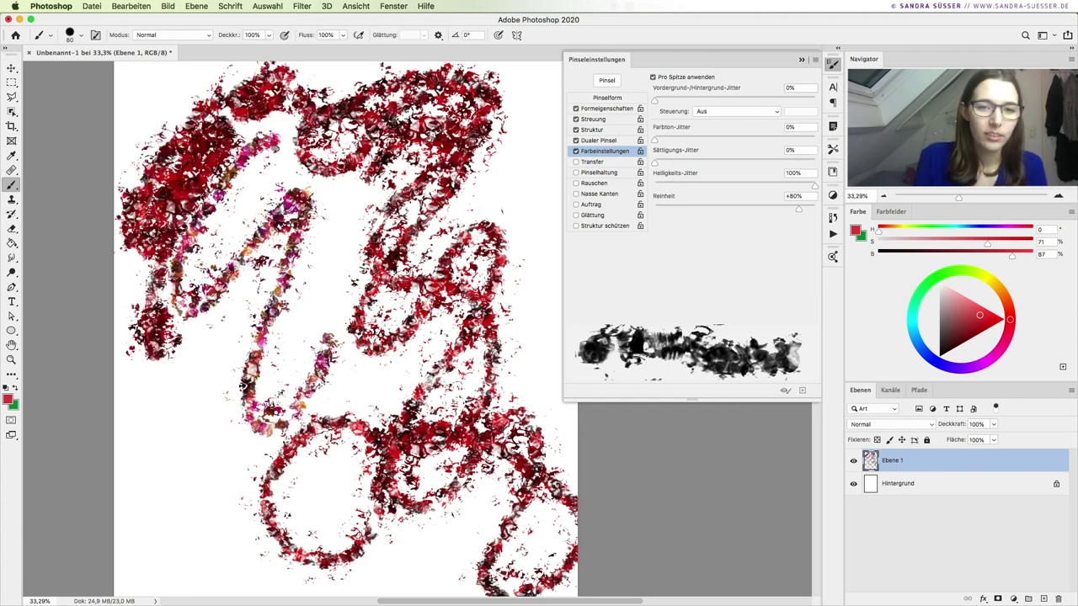
key("ctrl+z")
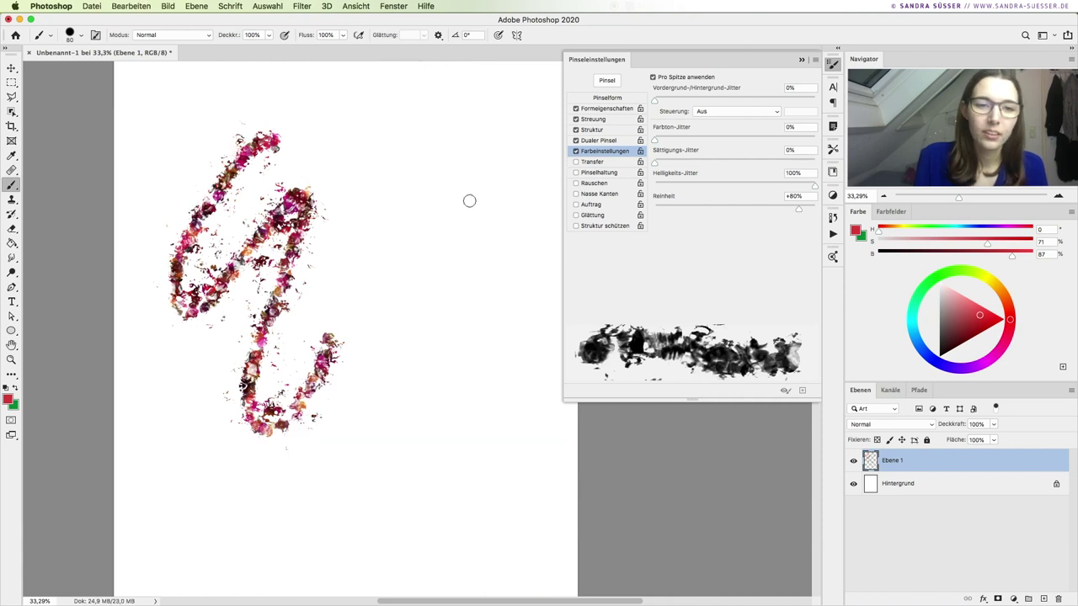
left_click_drag(671, 98, 713, 97)
mouse_move(383, 166)
left_mouse_down()
mouse_move(399, 239)
mouse_move(496, 244)
left_mouse_up()
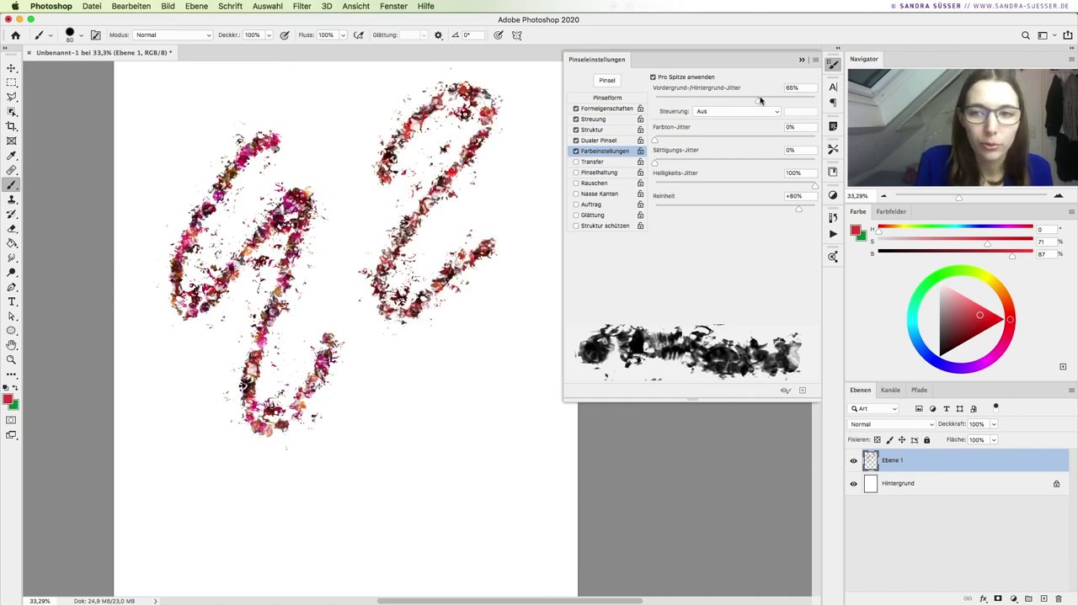
mouse_move(421, 193)
left_mouse_down()
mouse_move(390, 345)
mouse_move(513, 396)
mouse_move(337, 508)
mouse_move(455, 252)
mouse_move(366, 207)
mouse_move(320, 109)
mouse_move(359, 215)
left_mouse_up()
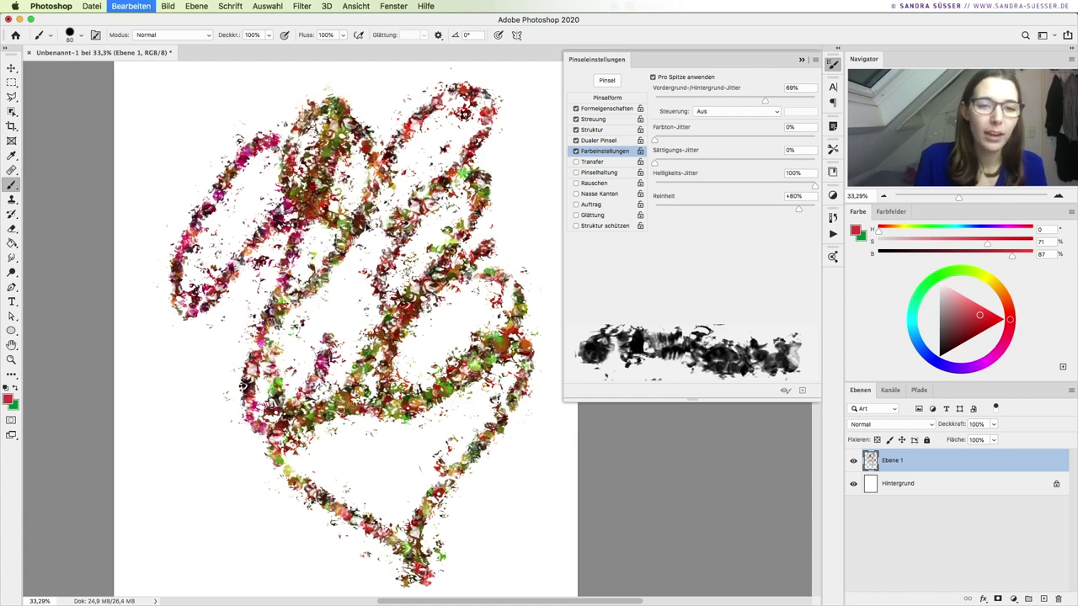
key("ctrl+z")
key("ctrl+z")
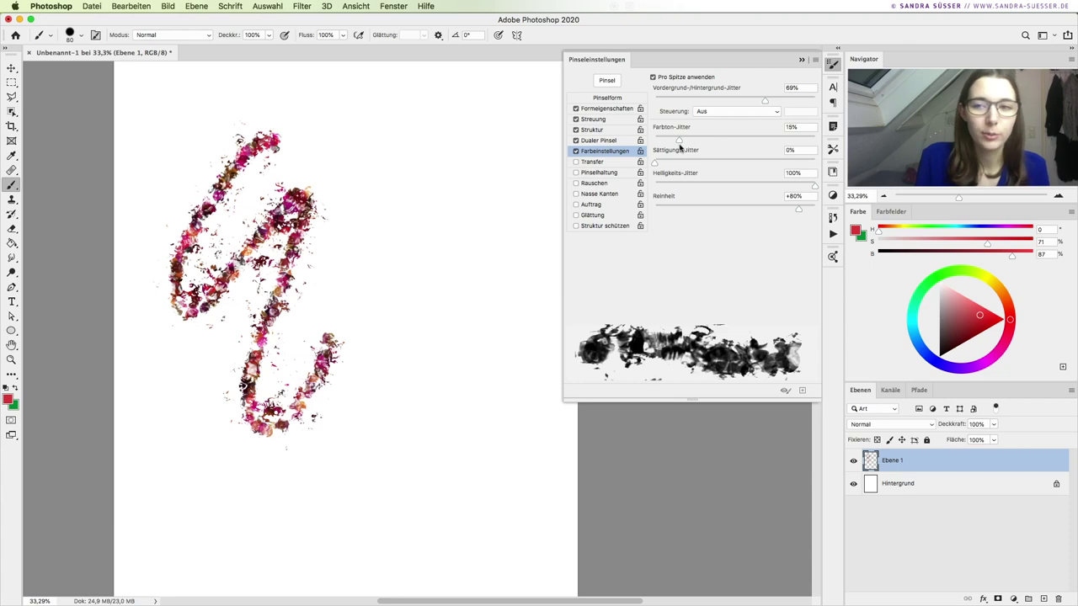
Raise Farbton-Jitter to 58% and test multicolour strokes at brush size 400, undoing them.
left_click_drag(683, 145, 750, 139)
mouse_move(465, 108)
left_mouse_down()
mouse_move(349, 294)
mouse_move(423, 447)
mouse_move(447, 344)
mouse_move(357, 126)
mouse_move(347, 437)
left_mouse_up()
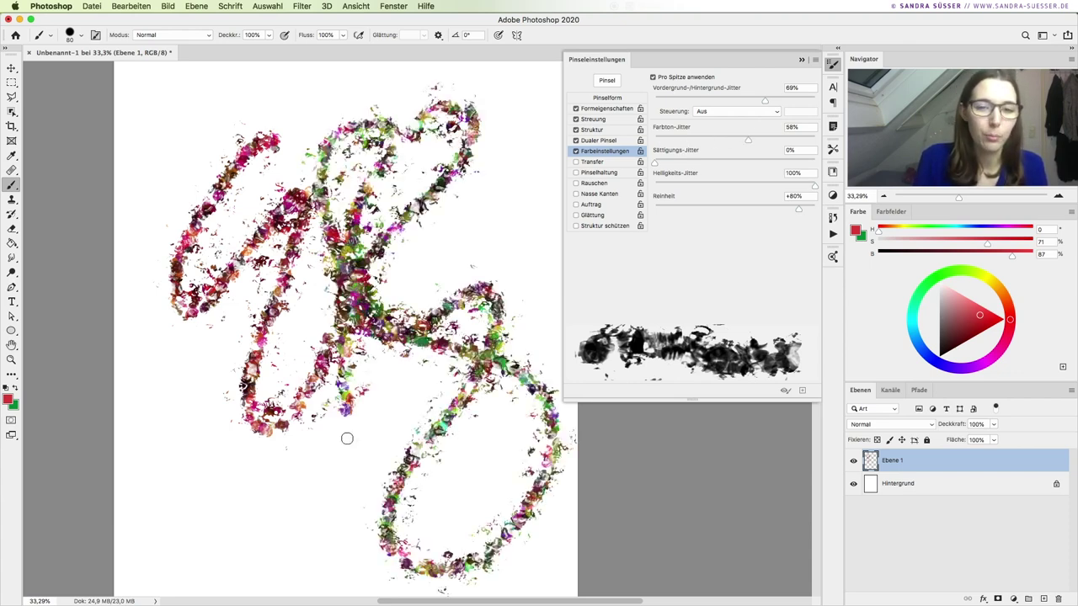
key("ctrl+z")
key("bracketright")
key("bracketright")
key("bracketright")
mouse_move(402, 204)
left_mouse_down()
mouse_move(431, 181)
mouse_move(366, 365)
left_mouse_up()
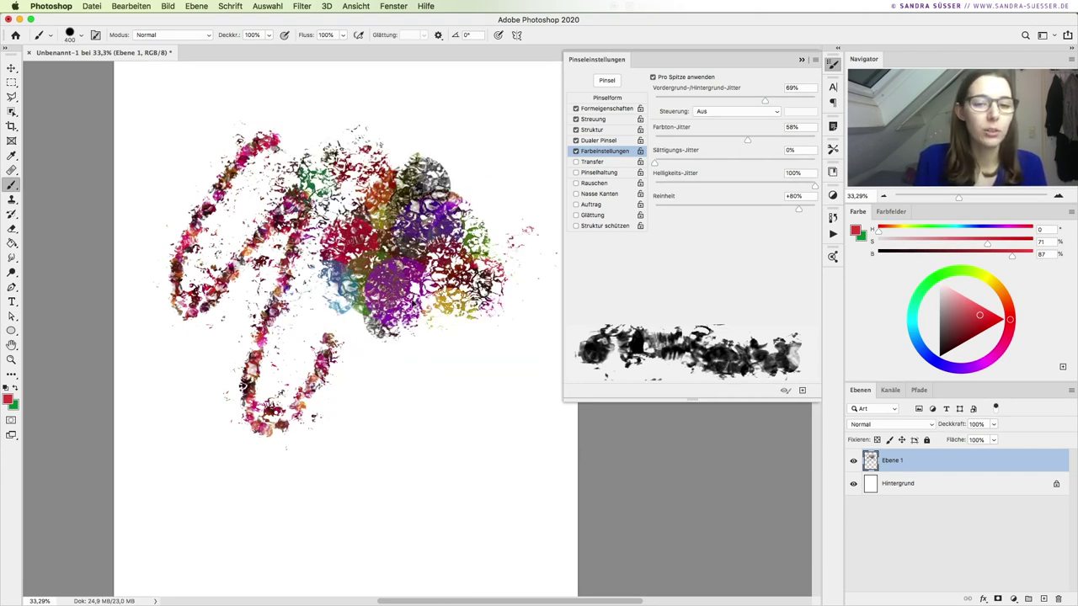
key("ctrl+z")
Set Vordergrund-/Hintergrund-Jitter to 0% and lower Farbton-Jitter to about 26%, testing strokes.
left_click_drag(765, 100, 650, 102)
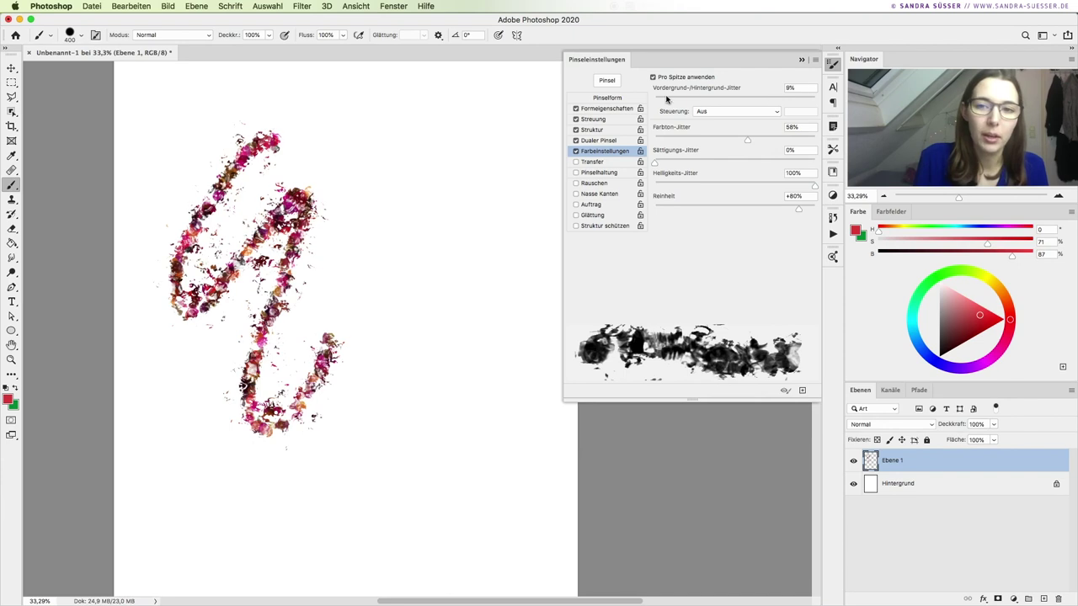
mouse_move(362, 164)
left_mouse_down()
mouse_move(433, 132)
mouse_move(397, 308)
mouse_move(402, 277)
left_mouse_up()
key("ctrl+z")
left_click_drag(747, 139, 696, 139)
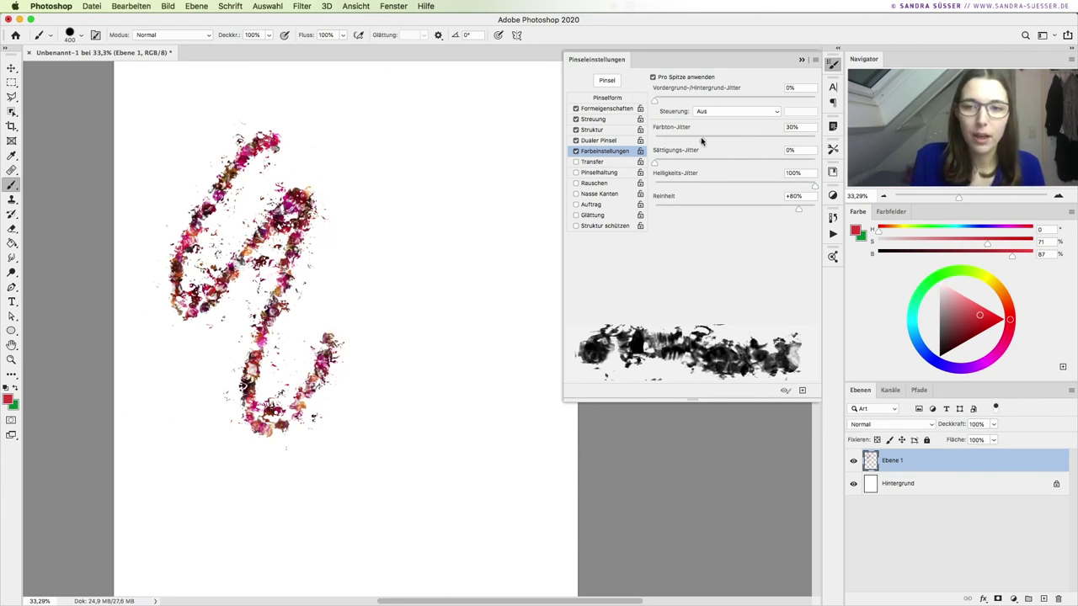
mouse_move(382, 207)
left_mouse_down()
mouse_move(415, 281)
mouse_move(419, 356)
mouse_move(464, 375)
mouse_move(404, 467)
mouse_move(345, 253)
mouse_move(353, 396)
left_mouse_up()
Lower Farbton-Jitter to 17%, paint test strokes over the figure, then undo them.
left_click_drag(692, 140, 687, 140)
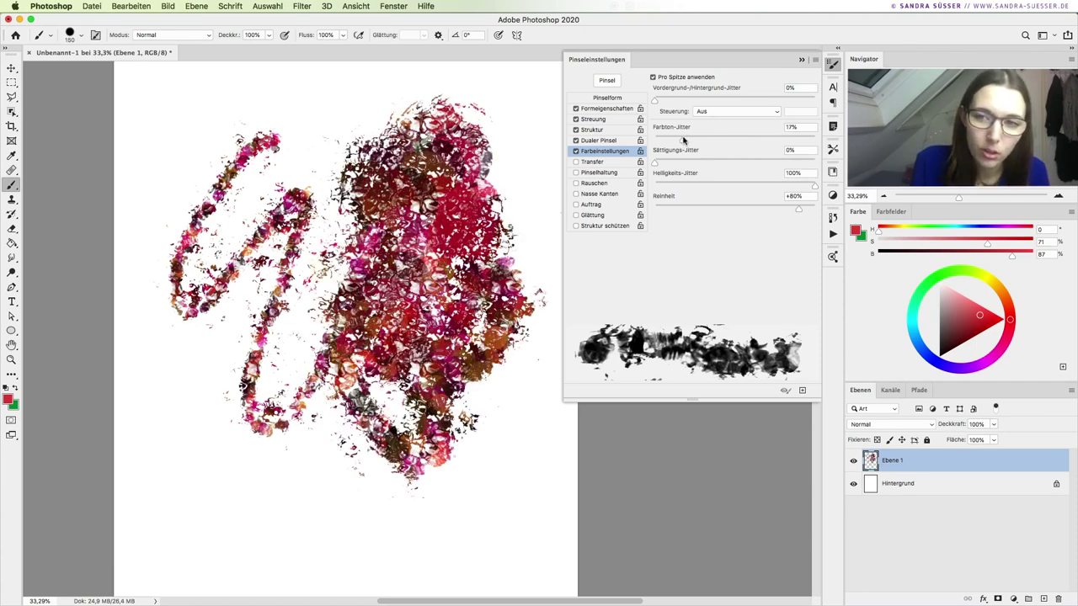
mouse_move(386, 391)
left_mouse_down()
mouse_move(438, 505)
mouse_move(303, 539)
mouse_move(192, 430)
mouse_move(177, 350)
mouse_move(320, 303)
mouse_move(376, 332)
left_mouse_up()
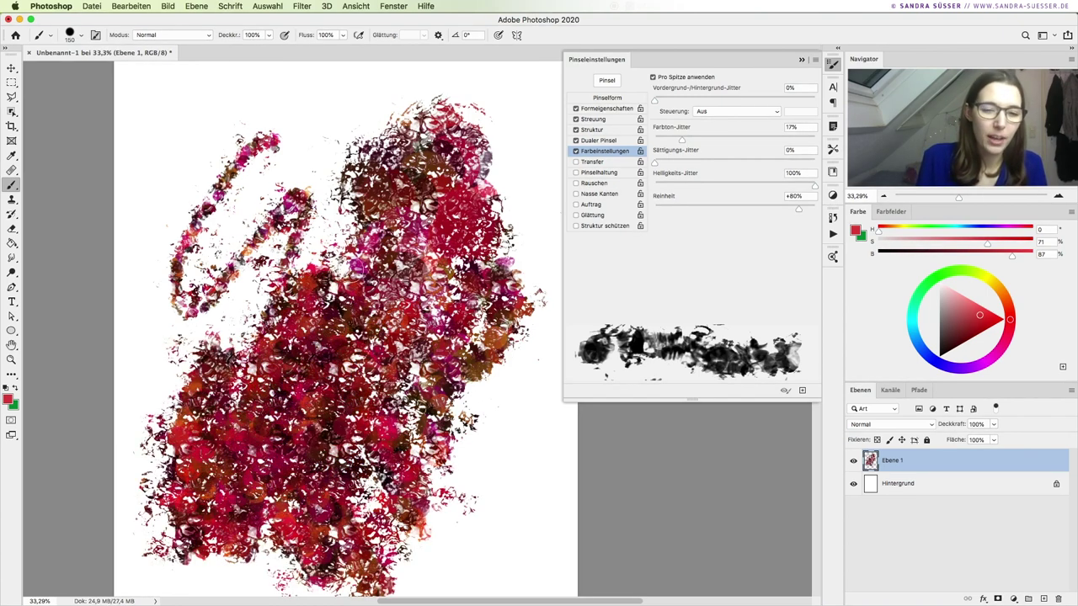
mouse_move(336, 114)
left_mouse_down()
mouse_move(270, 210)
mouse_move(360, 270)
mouse_move(334, 283)
left_mouse_up()
mouse_move(491, 397)
left_mouse_down()
mouse_move(469, 497)
mouse_move(440, 436)
mouse_move(345, 315)
left_mouse_up()
key("super+z")
key("super+z")
key("super+z")
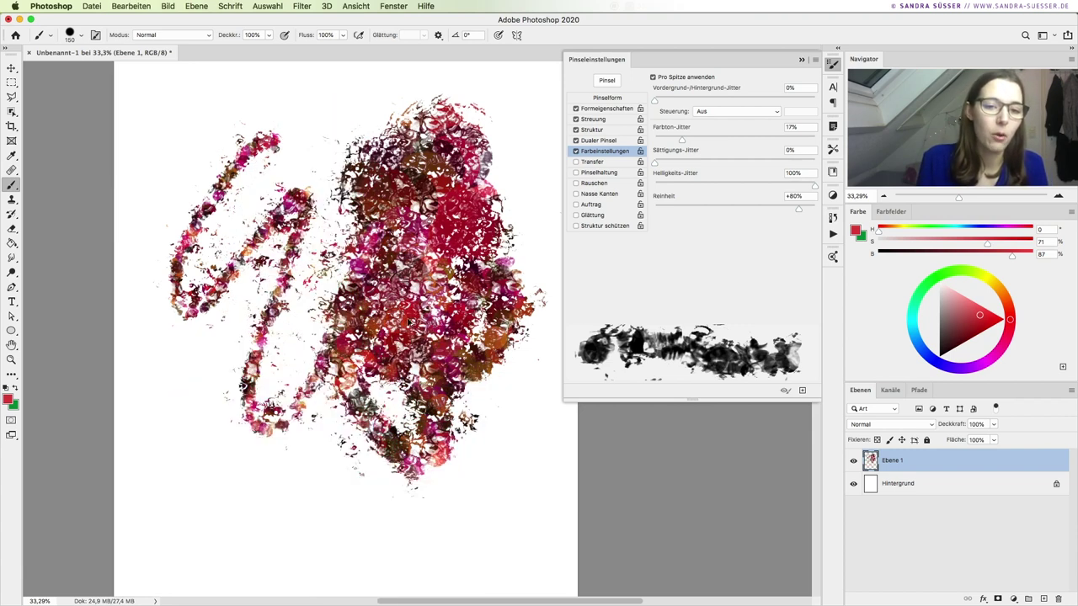
key("super+z")
key("super+z")
key("super+z")
Make a circular elliptical selection and fill it with red brush texture.
left_click_drag(12, 82, 43, 93)
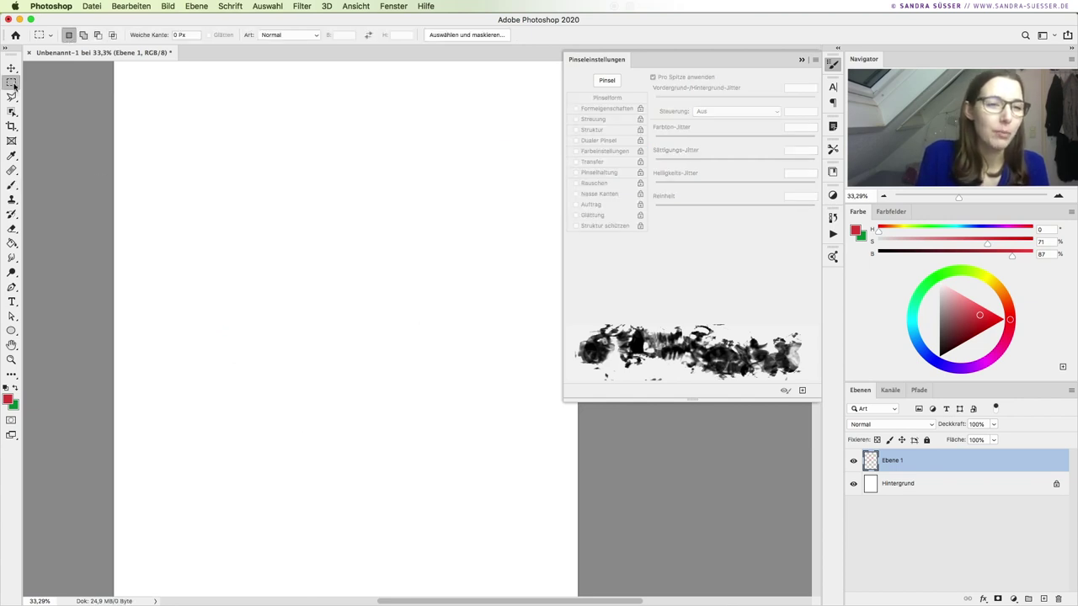
left_click_drag(244, 201, 431, 388)
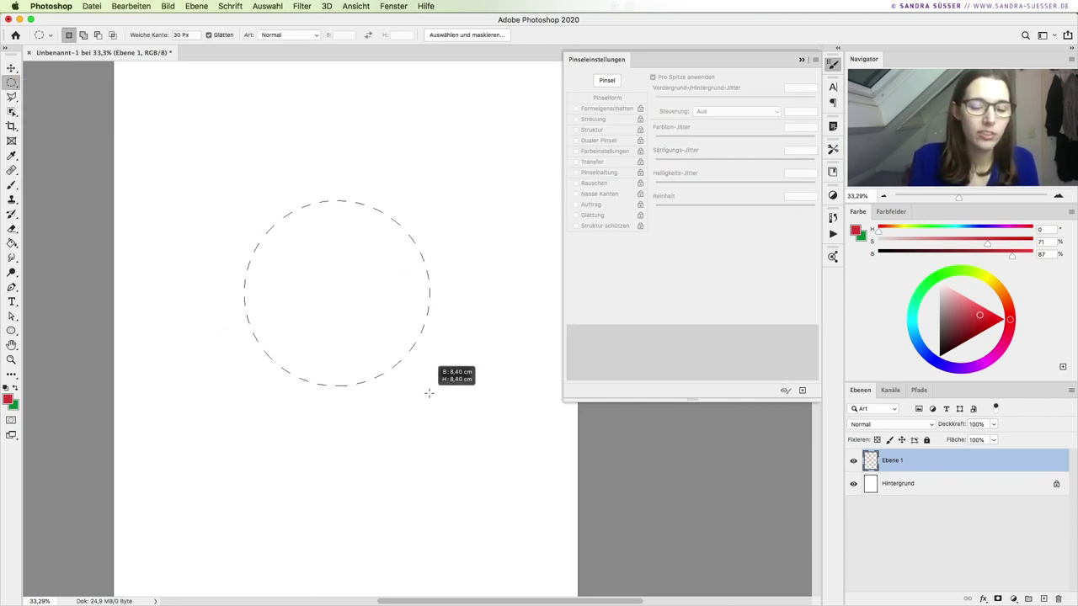
key("b")
mouse_move(278, 362)
left_mouse_down()
mouse_move(337, 228)
mouse_move(354, 252)
left_mouse_up()
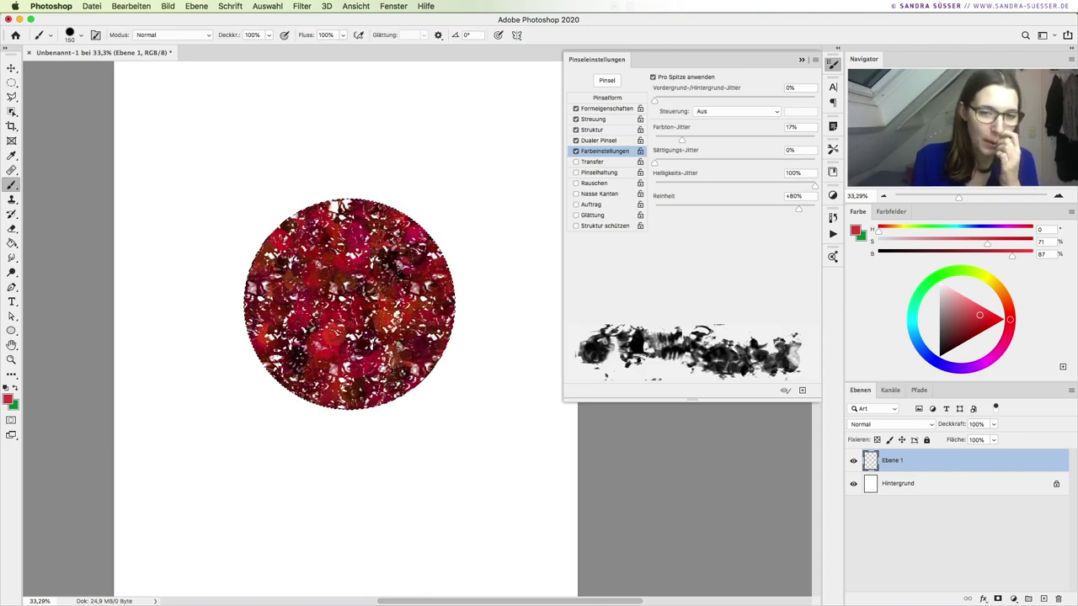
left_click_drag(278, 223, 391, 341)
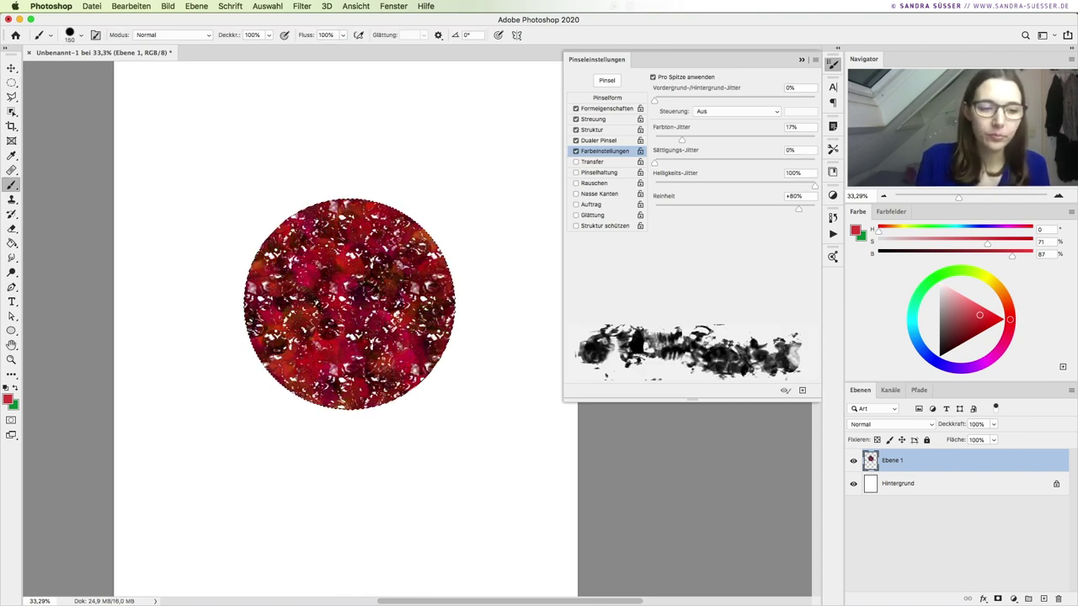
Reset colours, turn off colour variation and texture, and shade the circle black.
key("d")
mouse_move(282, 282)
left_mouse_down()
mouse_move(278, 362)
mouse_move(371, 395)
left_mouse_up()
key("ctrl+z")
left_click(576, 151)
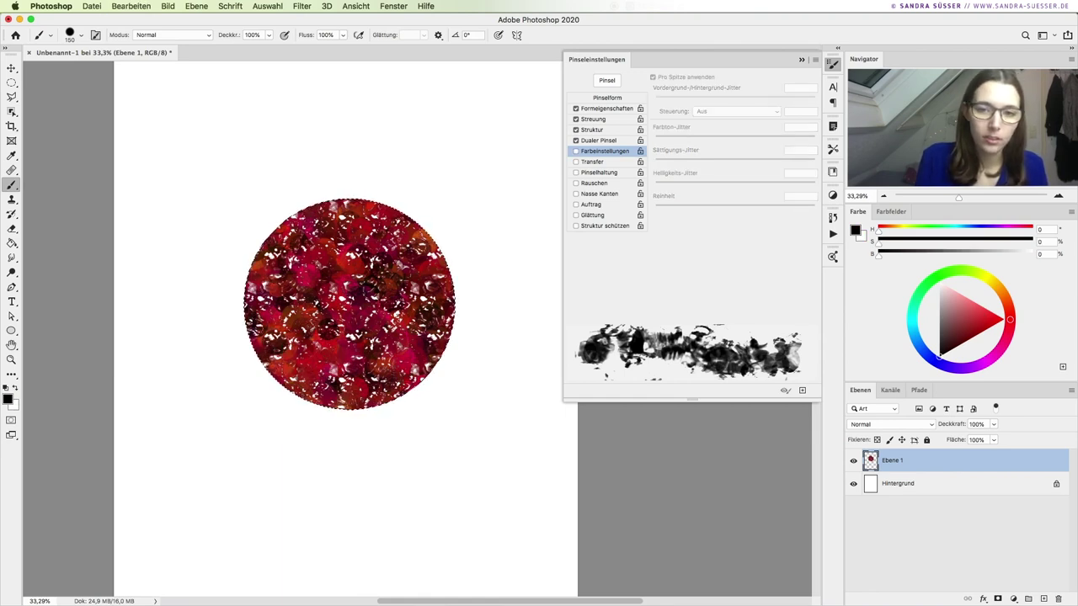
mouse_move(278, 328)
left_mouse_down()
mouse_move(370, 396)
mouse_move(422, 362)
mouse_move(286, 303)
mouse_move(336, 337)
left_mouse_up()
left_click(576, 130)
mouse_move(278, 252)
left_mouse_down()
mouse_move(371, 387)
mouse_move(404, 353)
mouse_move(303, 244)
mouse_move(362, 295)
left_mouse_up()
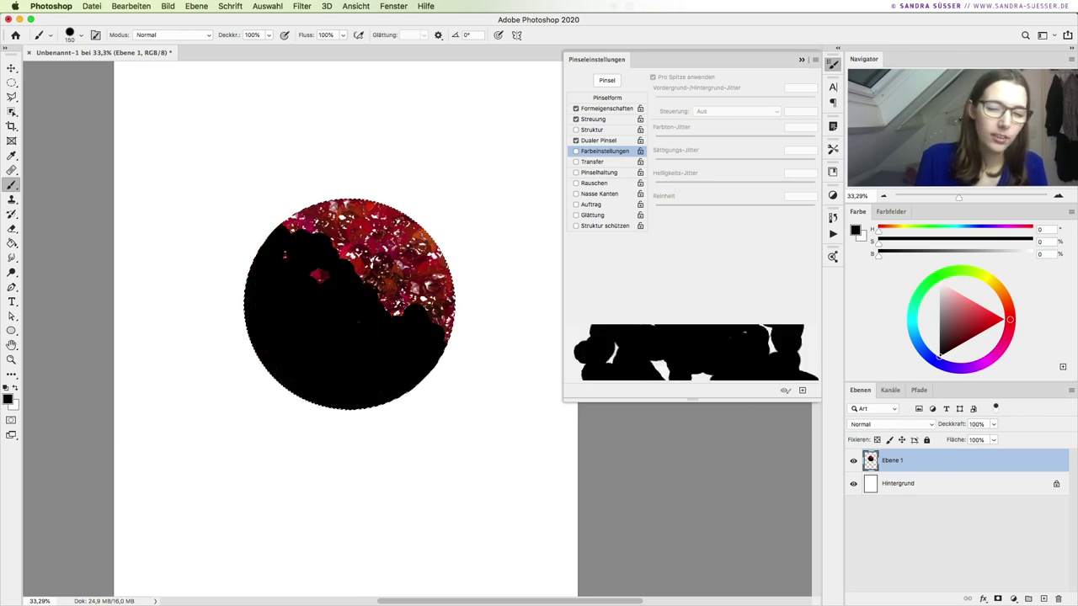
Sample the red, re-enable colour variation and texture, and repaint the circle red.
key("i")
left_click(341, 241)
key("b")
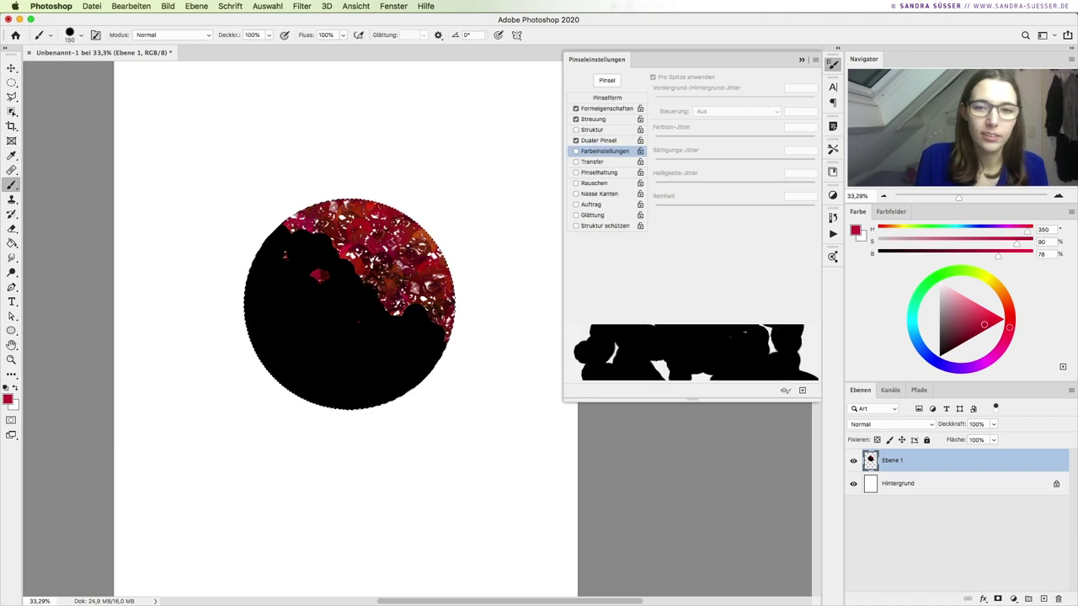
left_click(576, 151)
left_click(576, 130)
mouse_move(304, 245)
left_mouse_down()
mouse_move(409, 332)
mouse_move(278, 265)
mouse_move(421, 345)
mouse_move(371, 320)
left_mouse_up()
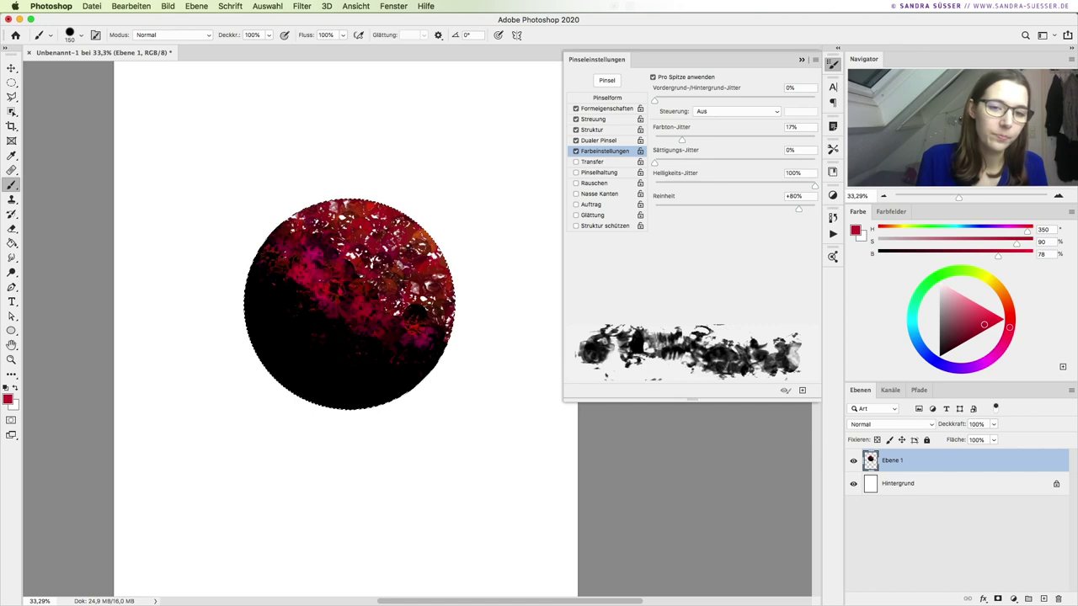
left_click_drag(421, 362, 303, 261)
left_click_drag(329, 320, 426, 362)
mouse_move(413, 315)
left_mouse_down()
mouse_move(337, 253)
mouse_move(421, 227)
left_mouse_up()
mouse_move(312, 227)
left_mouse_down()
mouse_move(404, 295)
mouse_move(405, 308)
left_mouse_up()
left_click_drag(282, 290, 396, 362)
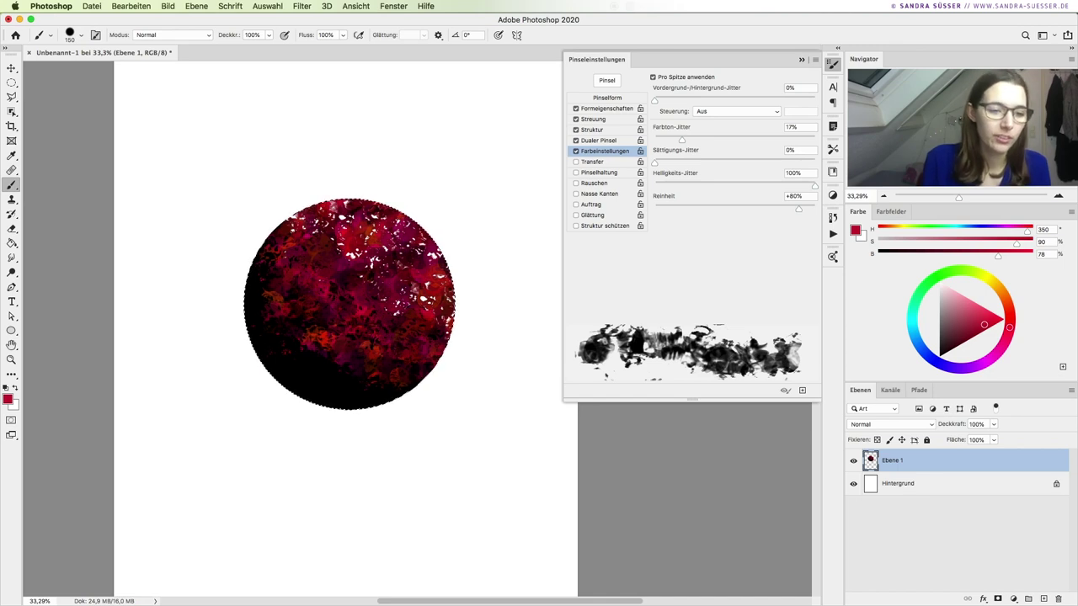
Dab translucent white highlights on the circle at 40% opacity and brush size 70.
key("x")
mouse_move(374, 232)
left_mouse_down()
mouse_move(412, 286)
mouse_move(345, 253)
left_mouse_up()
key("ctrl+z")
left_click(576, 151)
left_click(576, 130)
left_click_drag(320, 217, 409, 299)
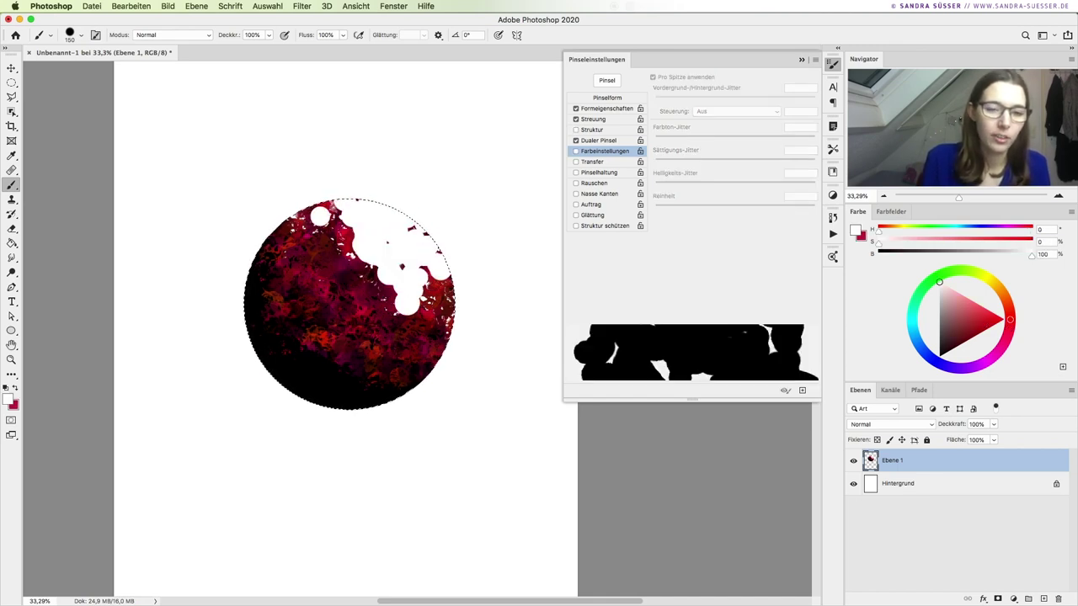
key("ctrl+z")
key("4")
key("bracketleft")
mouse_move(320, 295)
left_mouse_down()
mouse_move(370, 236)
mouse_move(421, 278)
mouse_move(362, 227)
mouse_move(412, 270)
left_mouse_up()
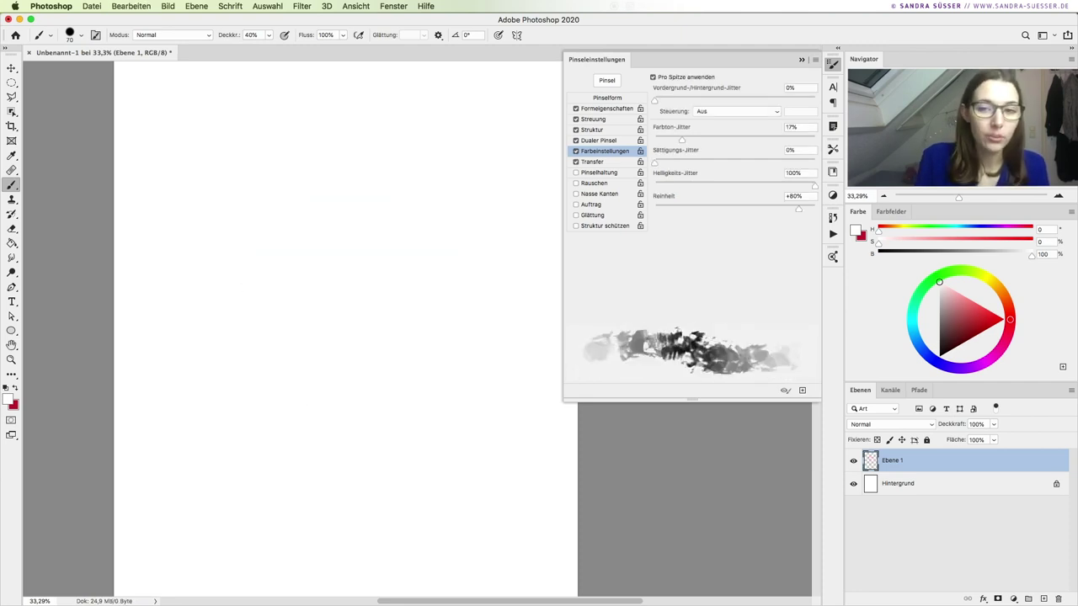
Enable Transfer with pen-pressure opacity, testing opacity jitter with strokes before resetting it.
left_click(592, 162)
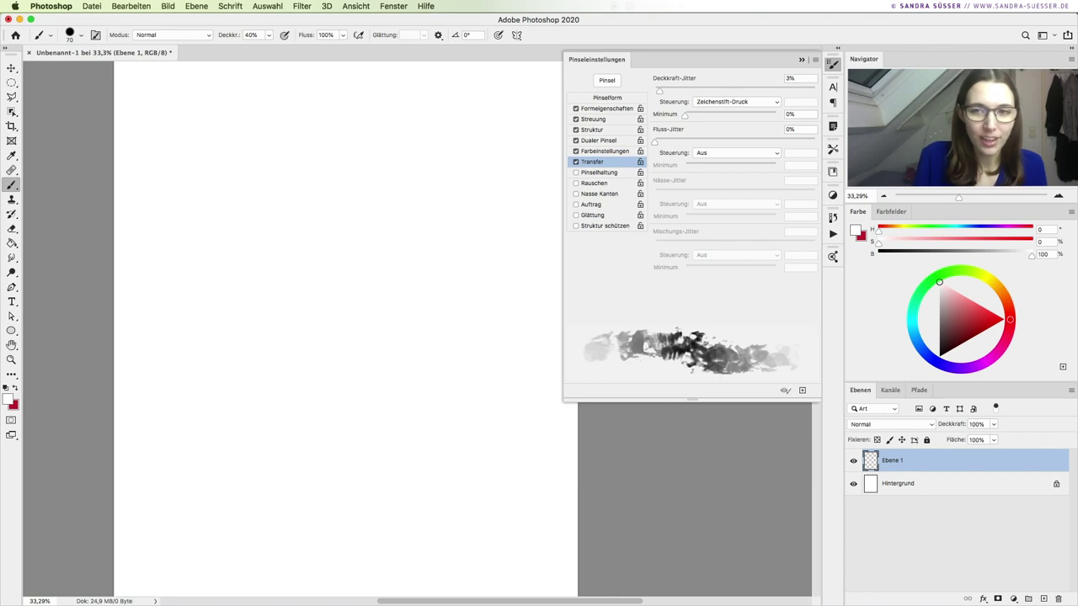
left_click_drag(669, 90, 708, 90)
key("d")
key("0")
mouse_move(192, 262)
left_mouse_down()
mouse_move(383, 220)
mouse_move(421, 498)
mouse_move(497, 375)
left_mouse_up()
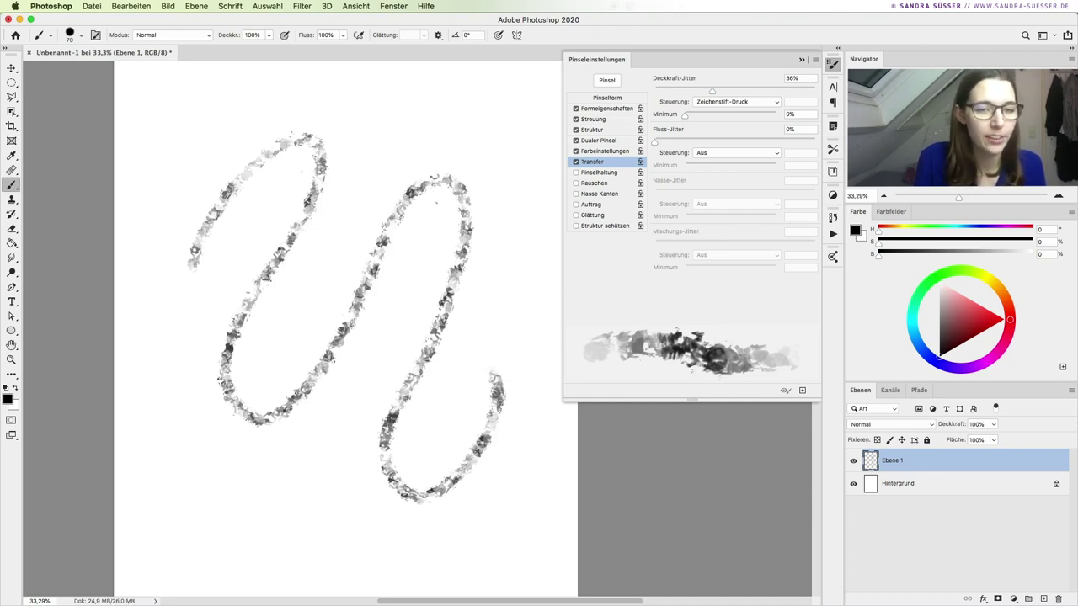
left_click_drag(712, 90, 654, 90)
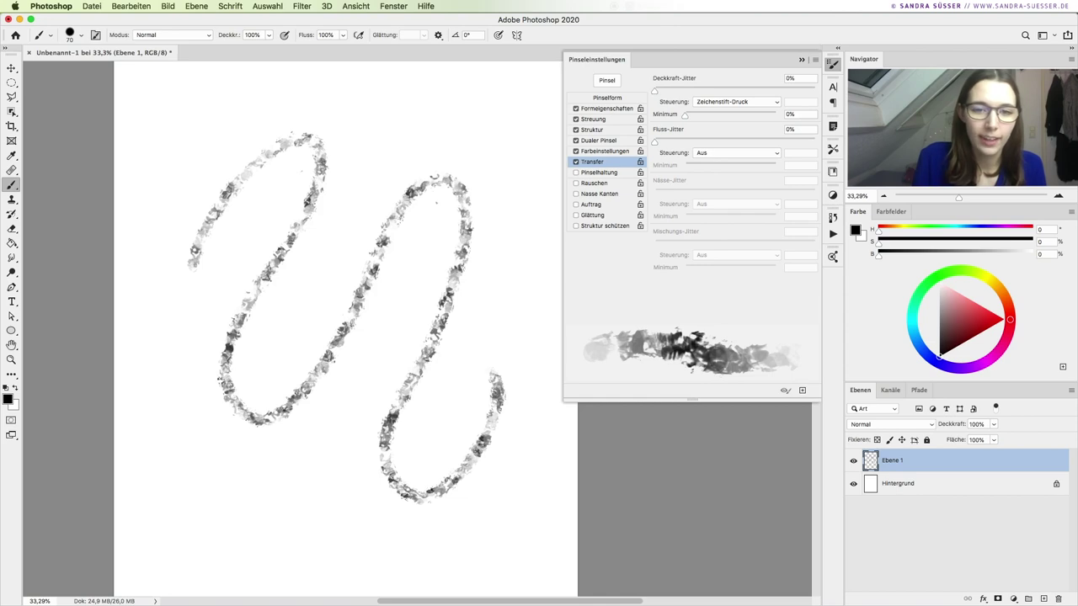
mouse_move(382, 123)
left_mouse_down()
mouse_move(404, 177)
mouse_move(514, 143)
mouse_move(496, 282)
mouse_move(442, 429)
left_mouse_up()
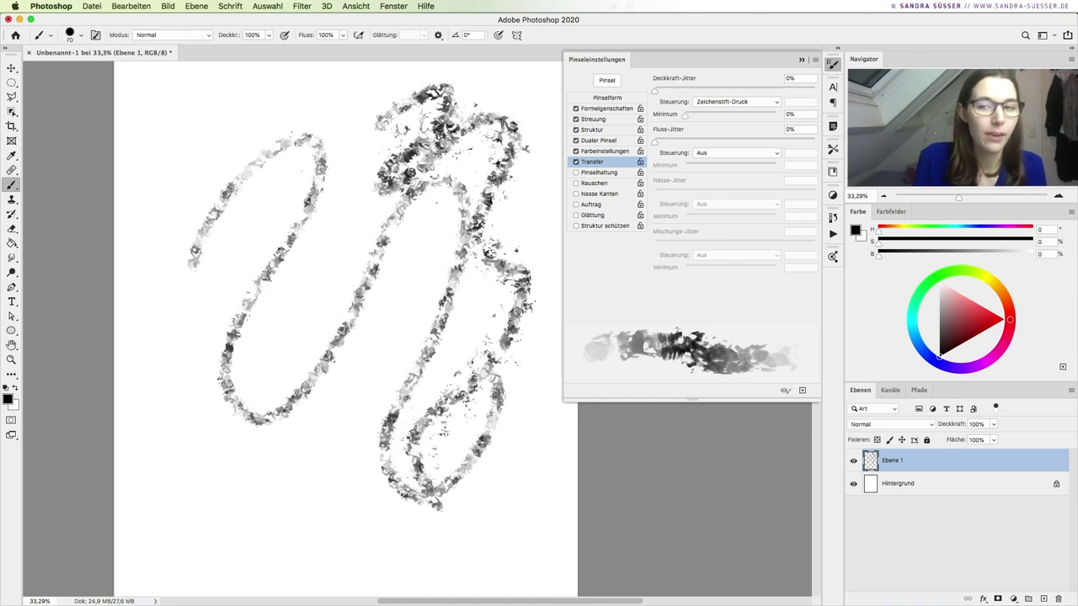
key("ctrl+z")
Set flow jitter to 37%, test it, and show the Brush Pose settings.
key("ctrl+z")
left_click_drag(655, 141, 707, 141)
mouse_move(187, 318)
left_mouse_down()
mouse_move(242, 211)
mouse_move(316, 215)
mouse_move(308, 228)
mouse_move(312, 202)
mouse_move(261, 169)
mouse_move(236, 202)
mouse_move(311, 156)
mouse_move(337, 185)
mouse_move(370, 197)
mouse_move(412, 332)
mouse_move(505, 244)
mouse_move(467, 417)
mouse_move(404, 396)
mouse_move(371, 396)
mouse_move(362, 412)
left_mouse_up()
key("ctrl+z")
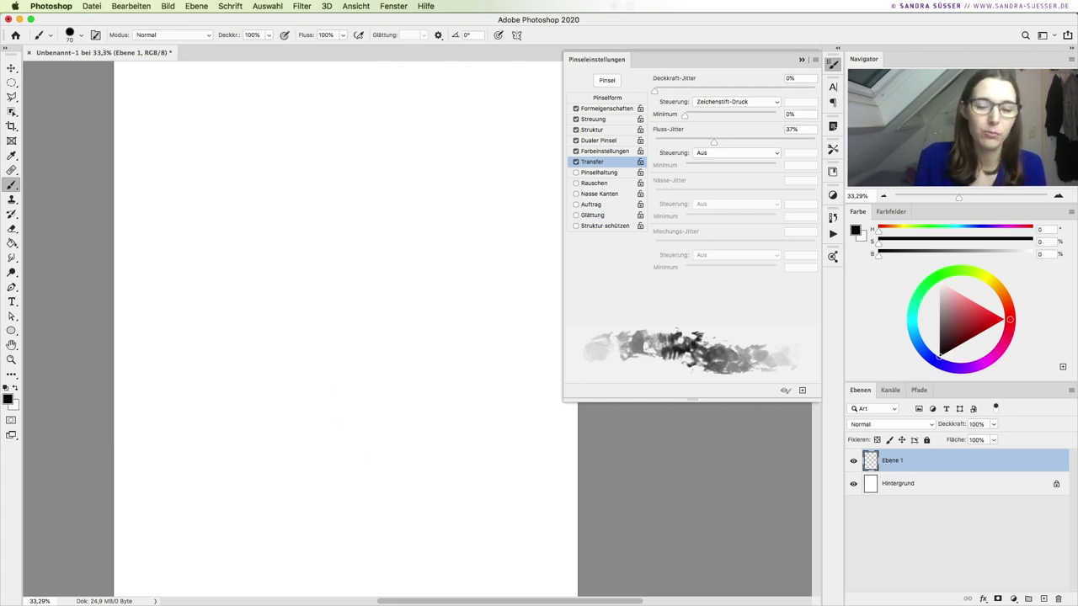
left_click(599, 172)
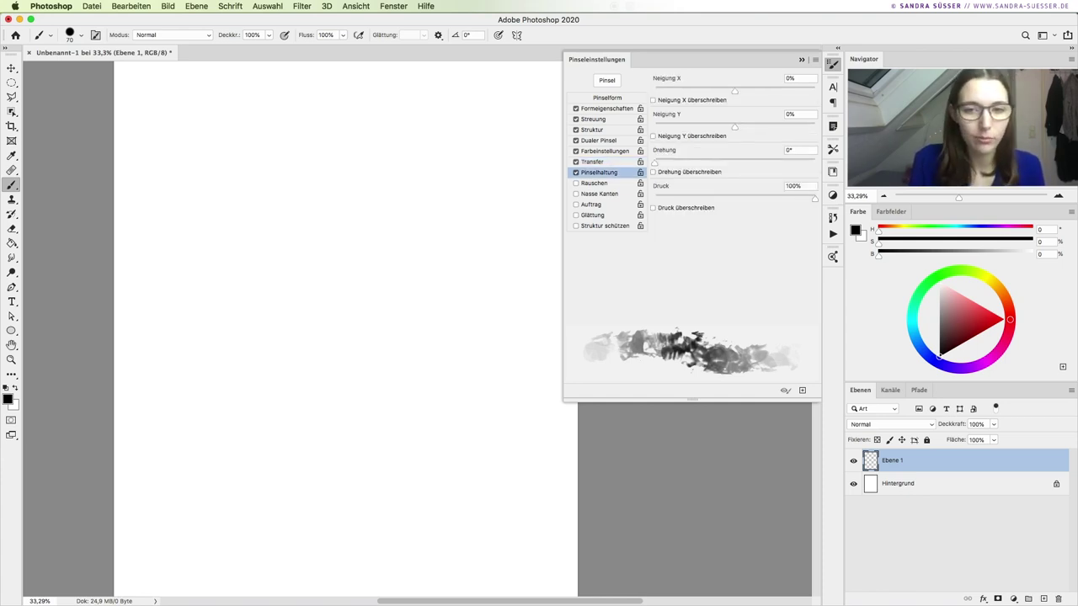
Test wet edges with a brush stroke, toggling the option to compare.
left_click(576, 193)
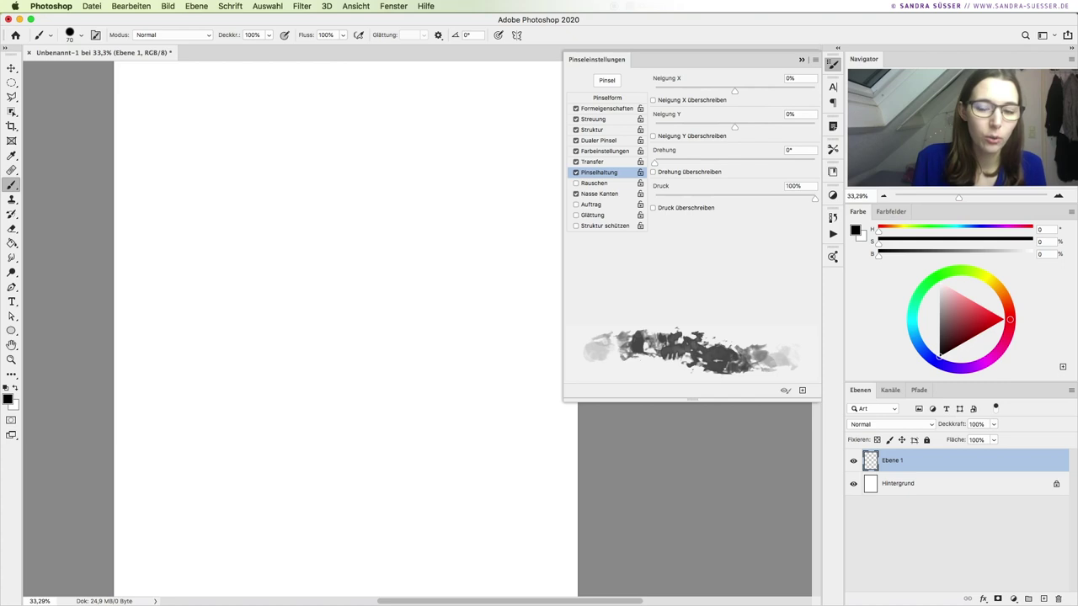
mouse_move(341, 160)
left_mouse_down()
mouse_move(226, 354)
mouse_move(291, 421)
left_mouse_up()
key("ctrl+z")
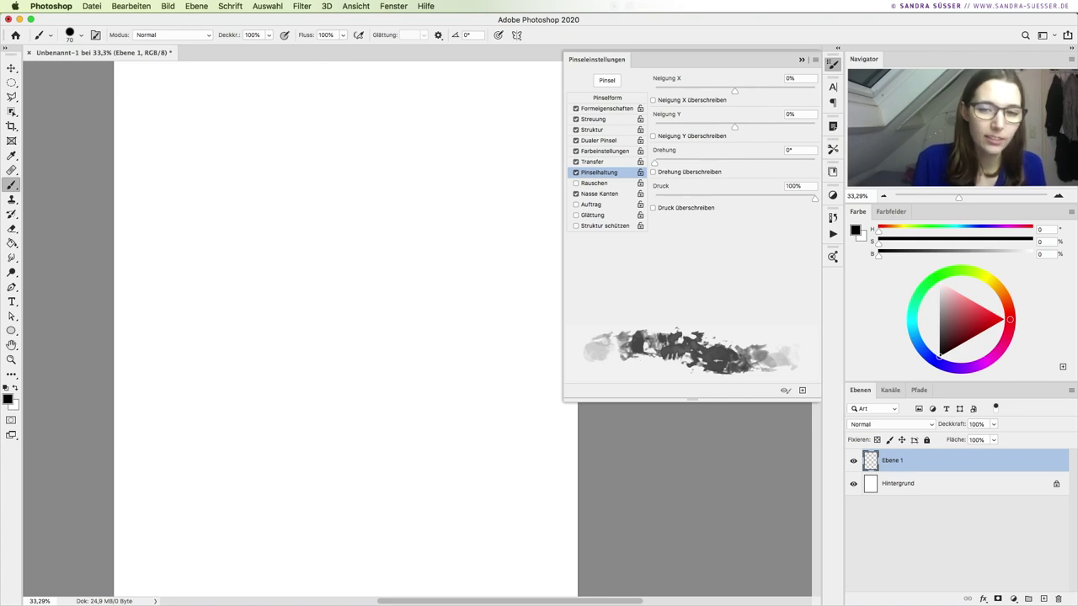
left_click(576, 193)
left_click(576, 194)
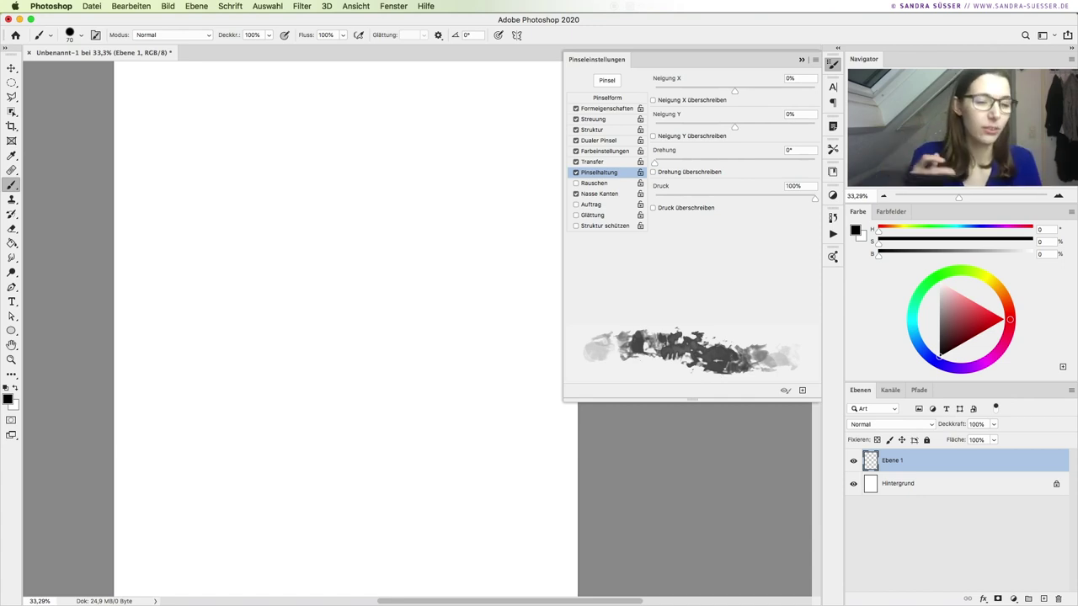
Set the foreground colour to #AD0000 and paint red test strokes.
left_click(8, 398)
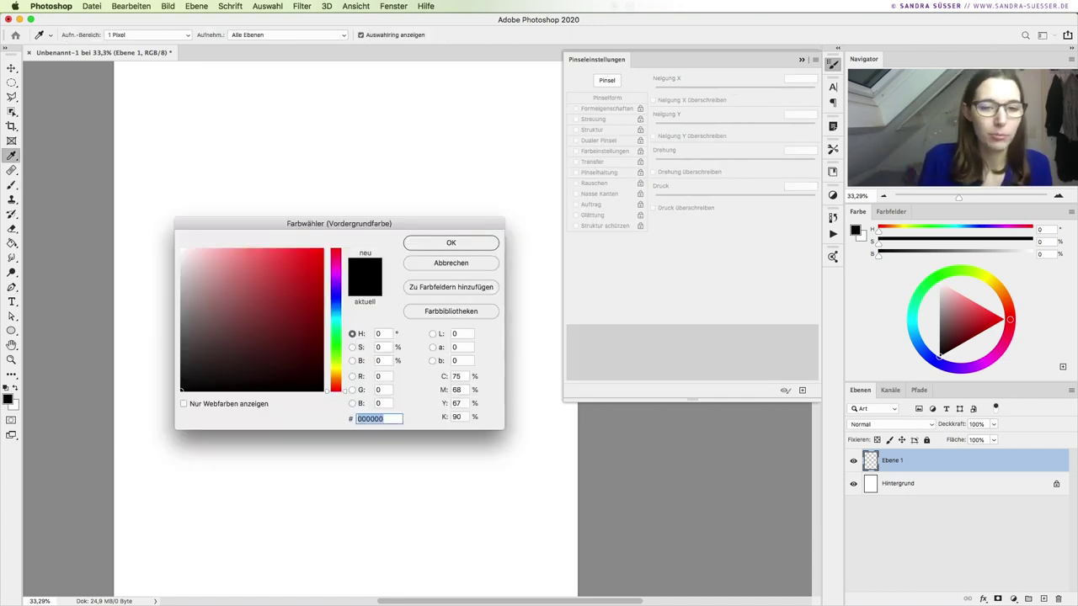
type("ad0000")
key("Return")
left_click(326, 255)
left_click_drag(327, 255, 447, 160)
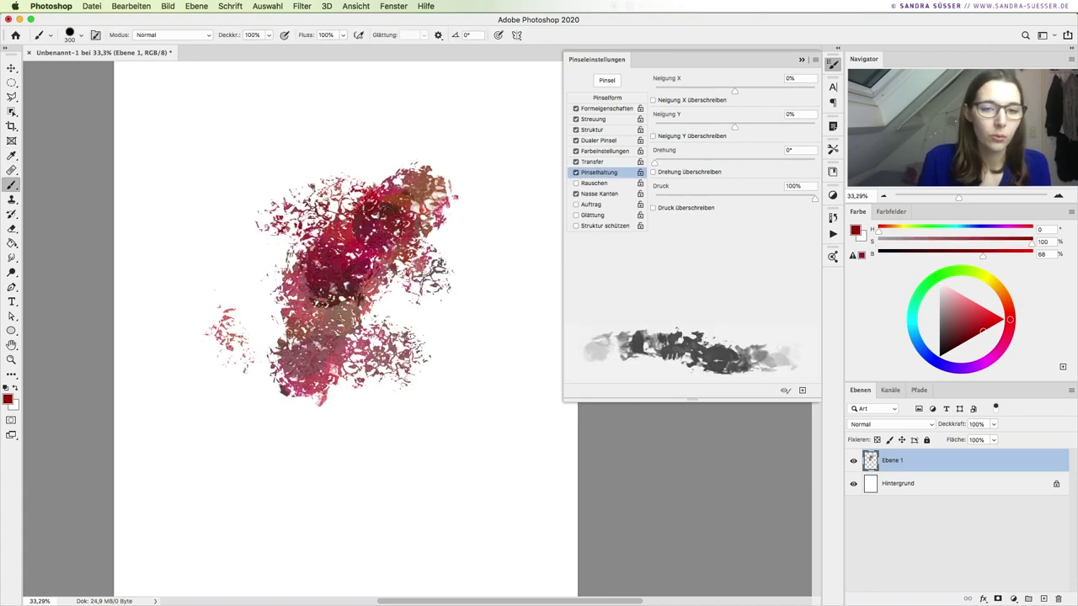
key("ctrl+z")
key("ctrl+z")
key("ctrl+z")
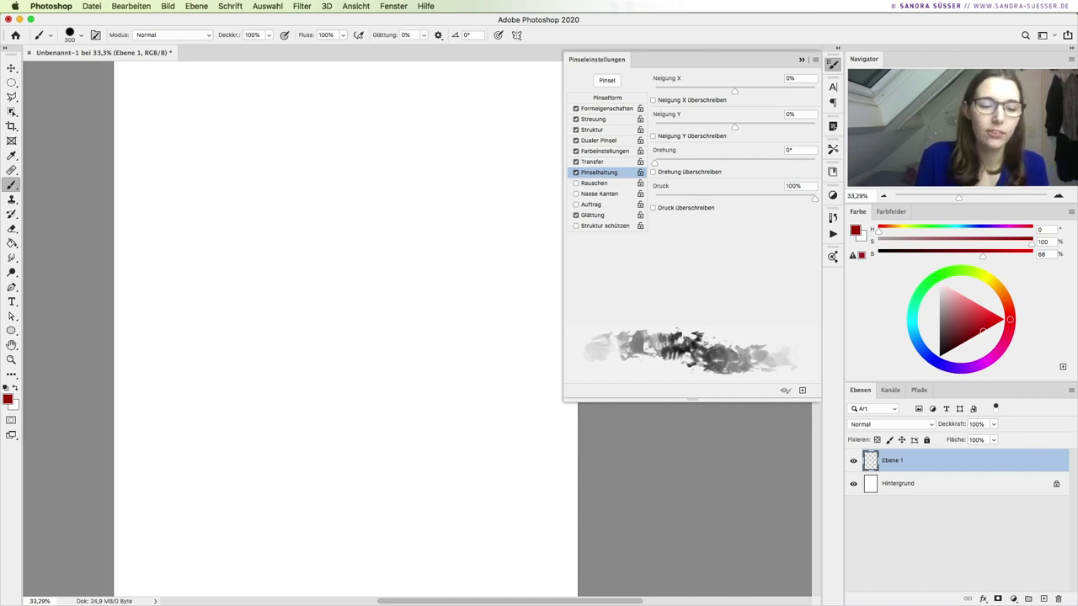
mouse_move(179, 419)
left_mouse_down()
mouse_move(171, 404)
mouse_move(189, 190)
mouse_move(205, 282)
left_mouse_up()
key("ctrl+z")
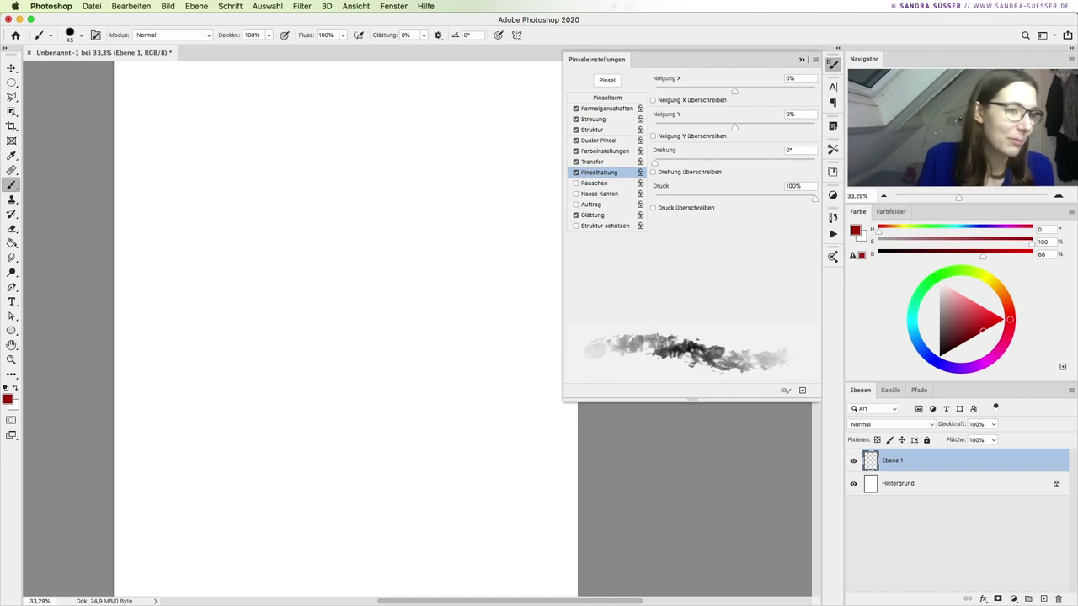
mouse_move(156, 356)
left_mouse_down()
mouse_move(173, 261)
mouse_move(212, 251)
mouse_move(242, 190)
mouse_move(253, 362)
mouse_move(333, 261)
mouse_move(370, 271)
mouse_move(386, 228)
mouse_move(434, 274)
mouse_move(392, 375)
mouse_move(380, 499)
left_mouse_up()
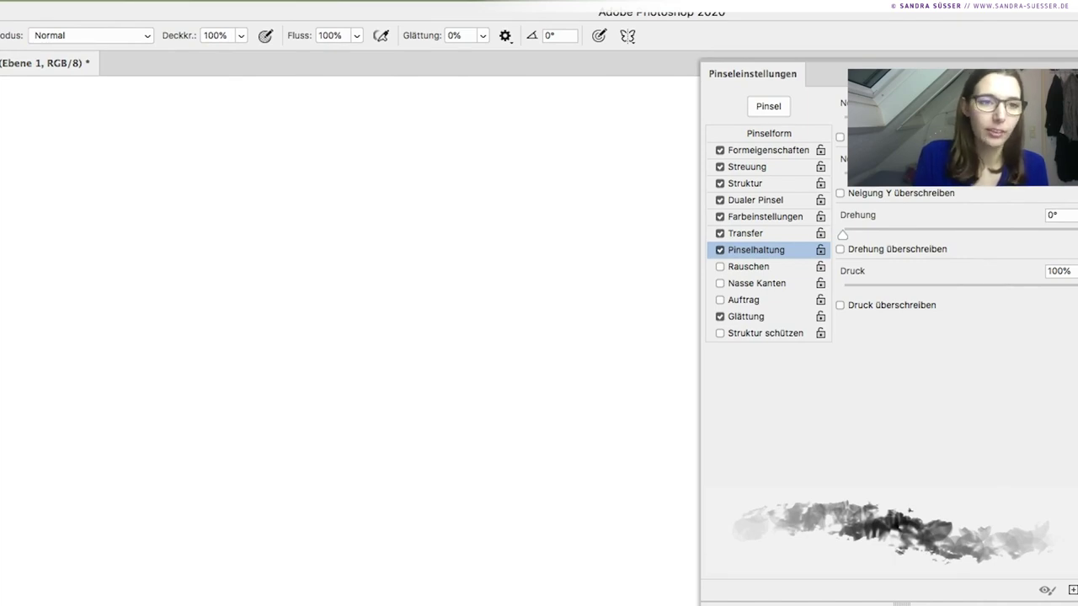
Set smoothing to 100% and try, then undo, two test strokes.
left_click(482, 35)
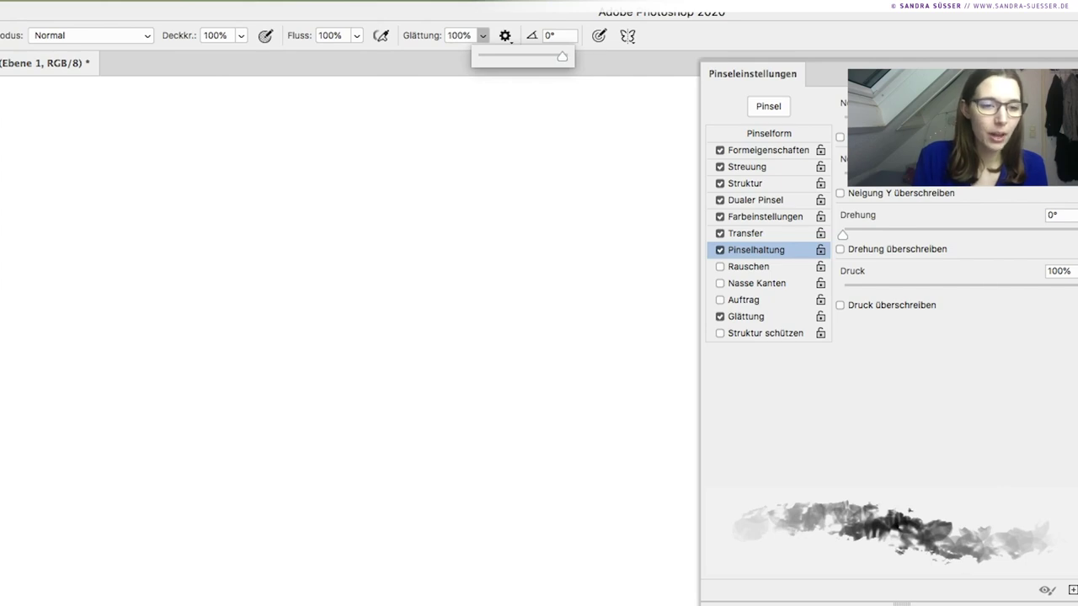
key("Escape")
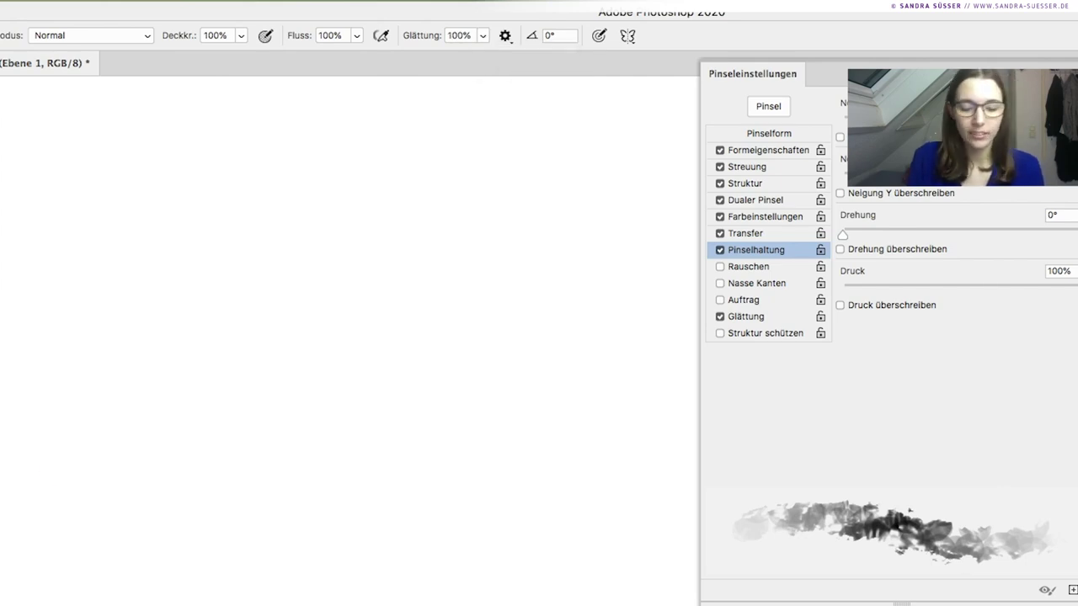
mouse_move(69, 412)
left_mouse_down()
mouse_move(108, 289)
mouse_move(205, 277)
mouse_move(274, 557)
mouse_move(373, 549)
mouse_move(421, 374)
mouse_move(494, 272)
mouse_move(586, 510)
mouse_move(560, 605)
mouse_move(345, 413)
mouse_move(38, 602)
left_mouse_up()
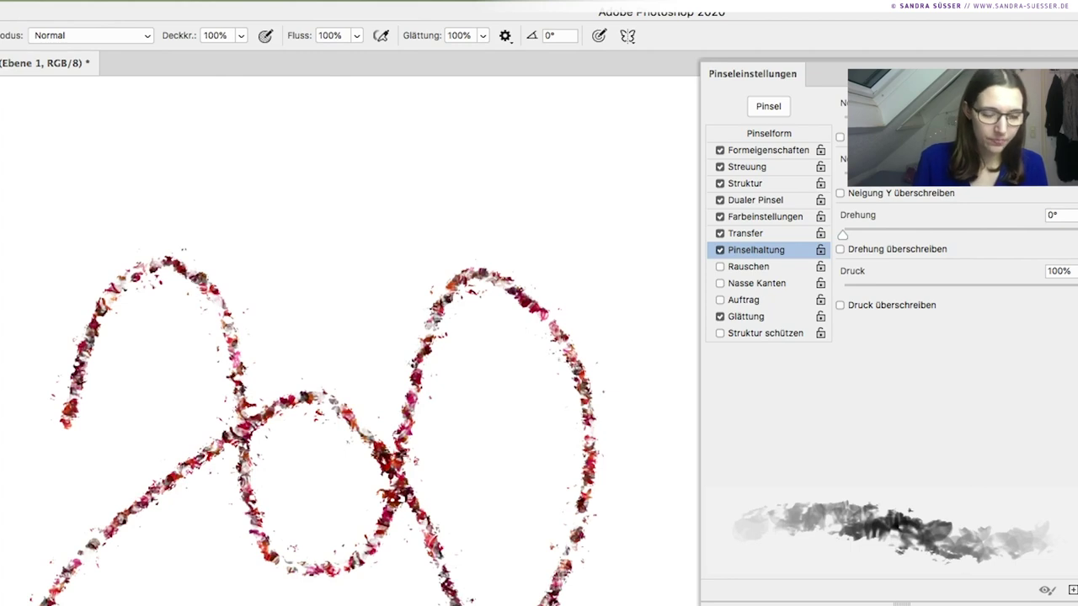
key("ctrl+z")
mouse_move(141, 513)
left_mouse_down()
mouse_move(141, 484)
mouse_move(289, 380)
mouse_move(253, 395)
mouse_move(400, 362)
mouse_move(337, 480)
mouse_move(437, 396)
mouse_move(476, 539)
mouse_move(472, 605)
mouse_move(506, 582)
mouse_move(169, 605)
mouse_move(285, 282)
mouse_move(581, 421)
mouse_move(139, 590)
mouse_move(236, 198)
mouse_move(371, 345)
mouse_move(160, 177)
mouse_move(396, 337)
mouse_move(379, 425)
left_mouse_up()
key("ctrl+z")
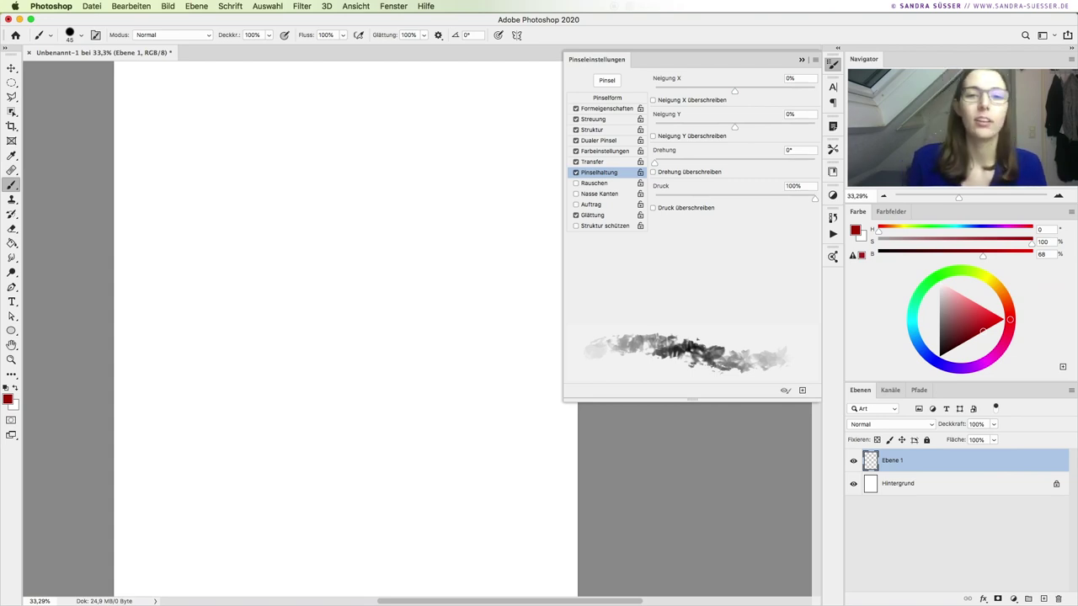
Return to zero smoothing at a larger size and paint big red looping strokes.
key("period")
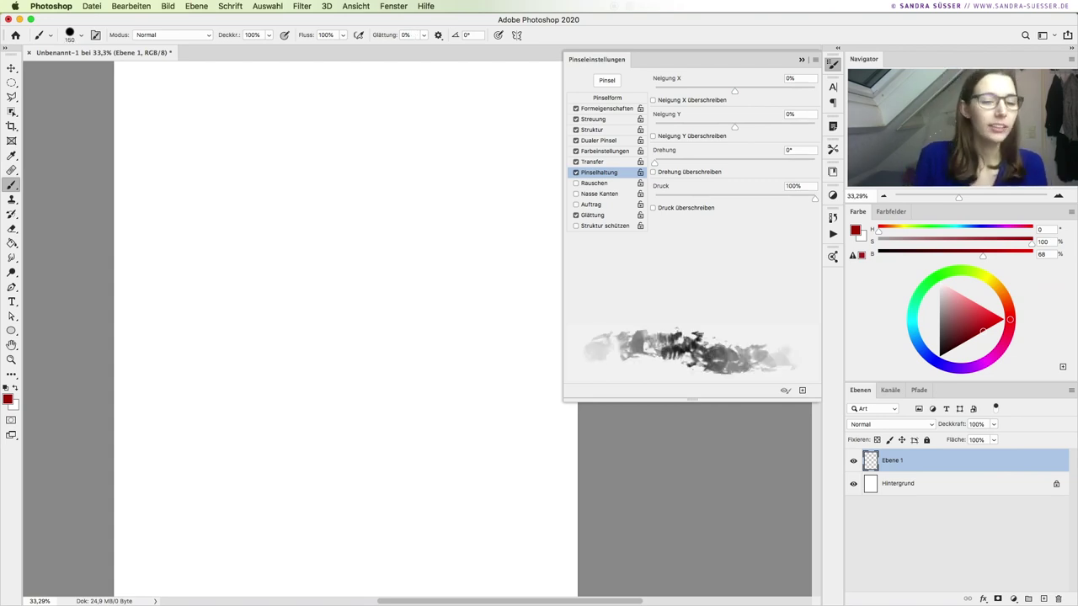
left_click_drag(153, 240, 244, 510)
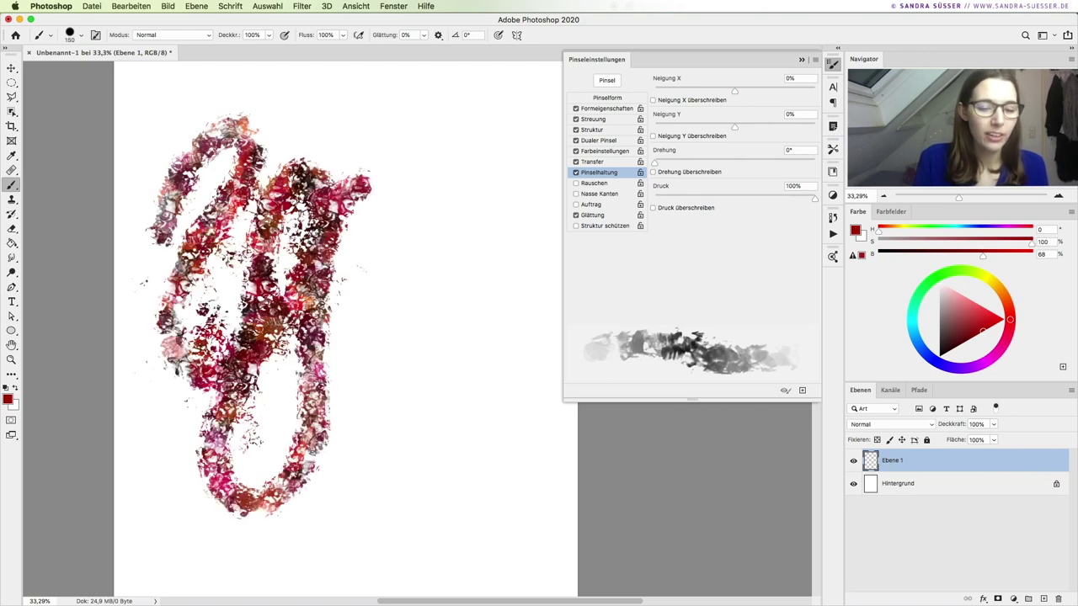
mouse_move(244, 510)
left_mouse_down()
mouse_move(451, 156)
mouse_move(459, 181)
mouse_move(426, 459)
mouse_move(522, 442)
mouse_move(438, 539)
mouse_move(362, 118)
mouse_move(413, 223)
left_mouse_up()
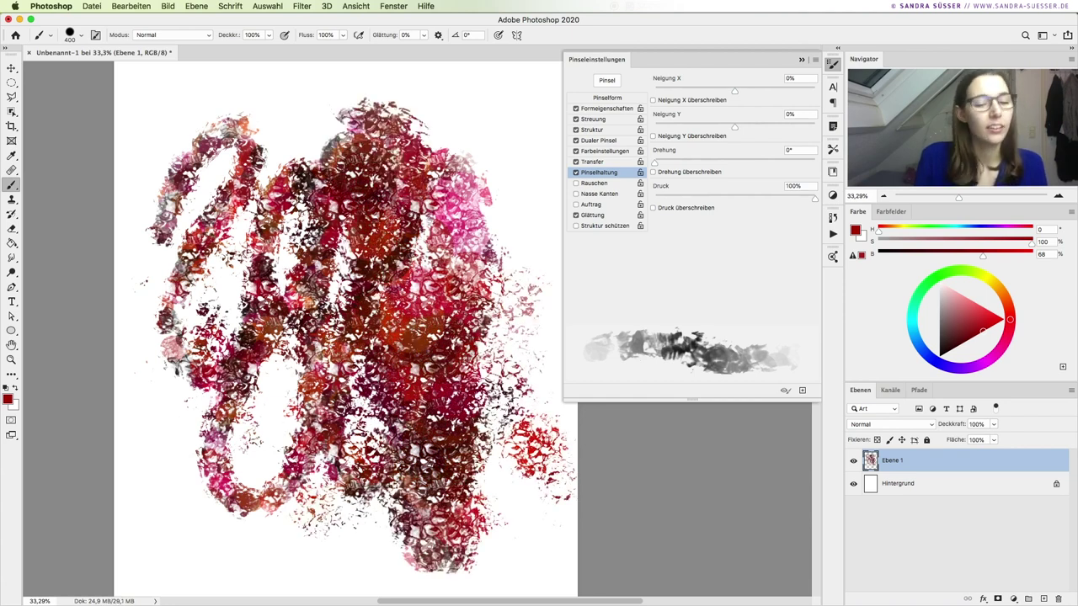
mouse_move(354, 127)
left_mouse_down()
mouse_move(253, 244)
mouse_move(270, 421)
mouse_move(303, 506)
mouse_move(388, 581)
left_mouse_up()
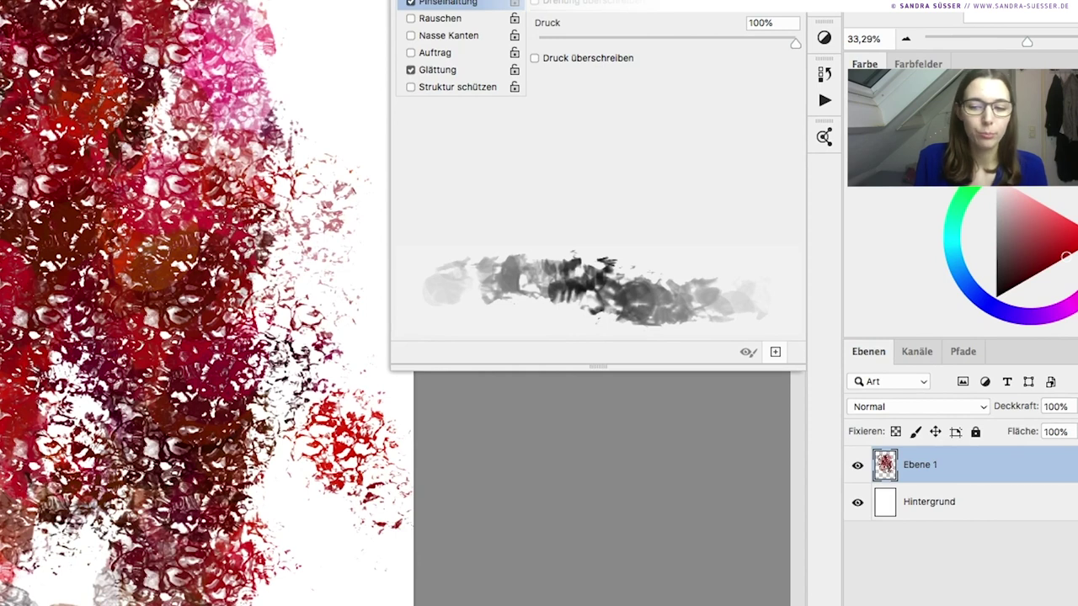
Save the brush as preset 'Skizze 1' including tool settings and colour.
left_click(775, 352)
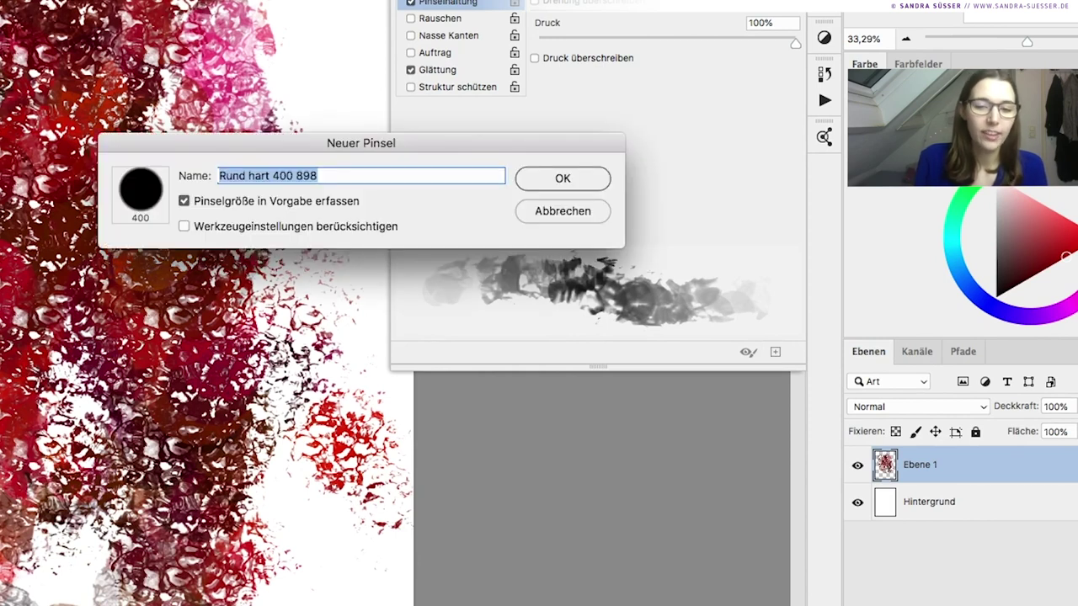
mouse_move(421, 143)
left_mouse_down()
mouse_move(383, 146)
mouse_move(376, 187)
left_mouse_up()
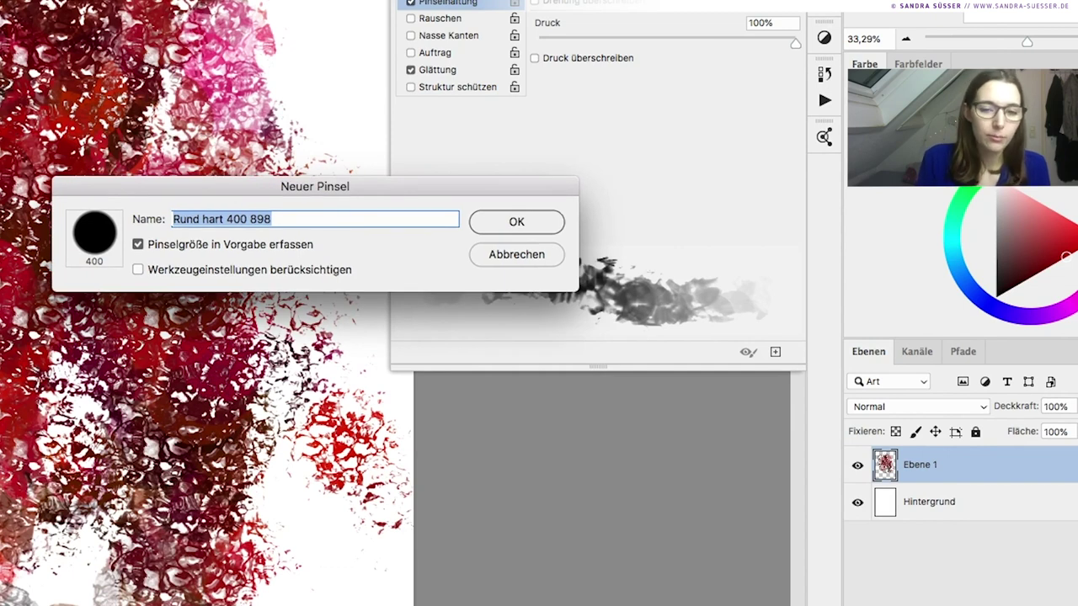
type("Skizze 1")
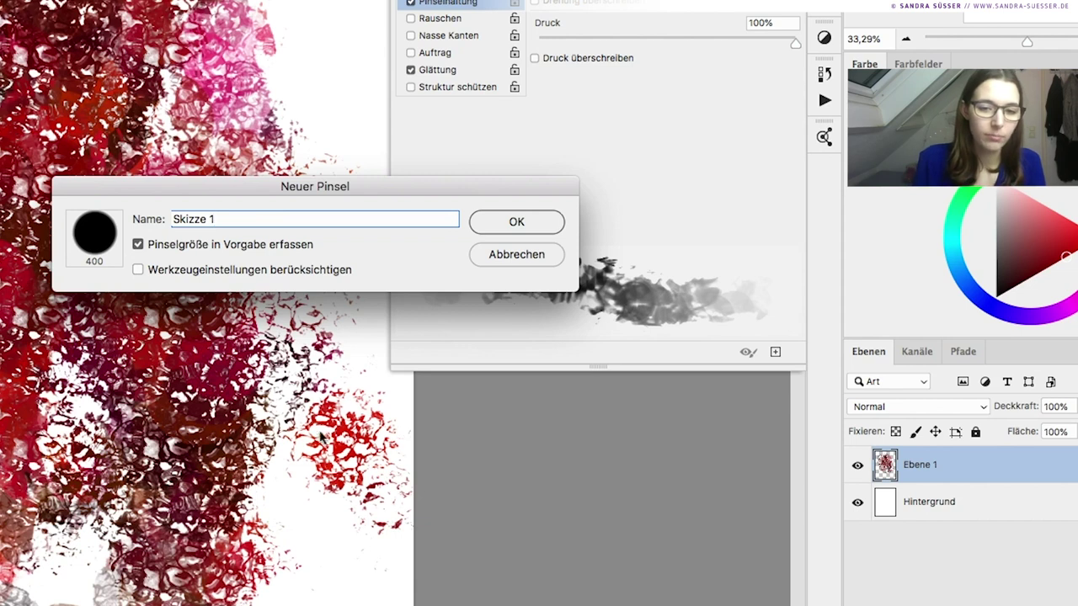
left_click(138, 270)
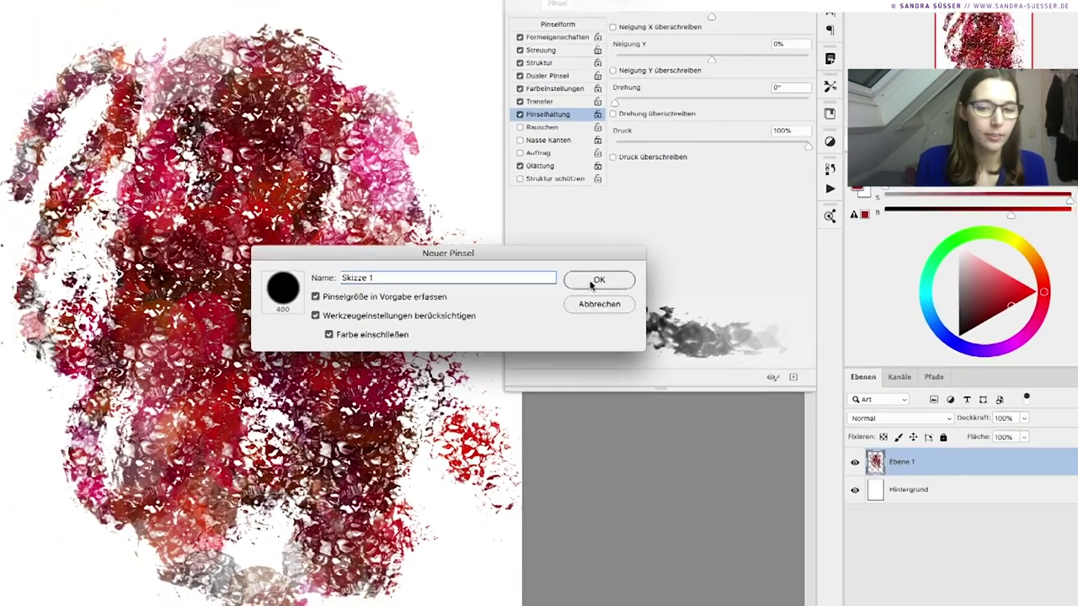
left_click(516, 222)
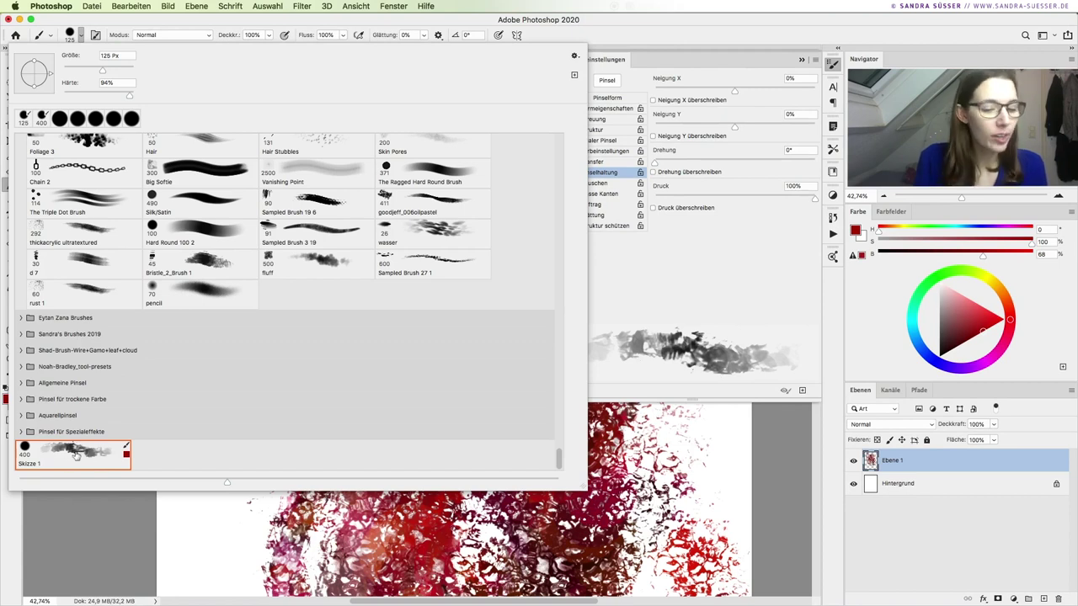
Export the selected Skizze 1 brush as skizze1.abr.
left_click(574, 57)
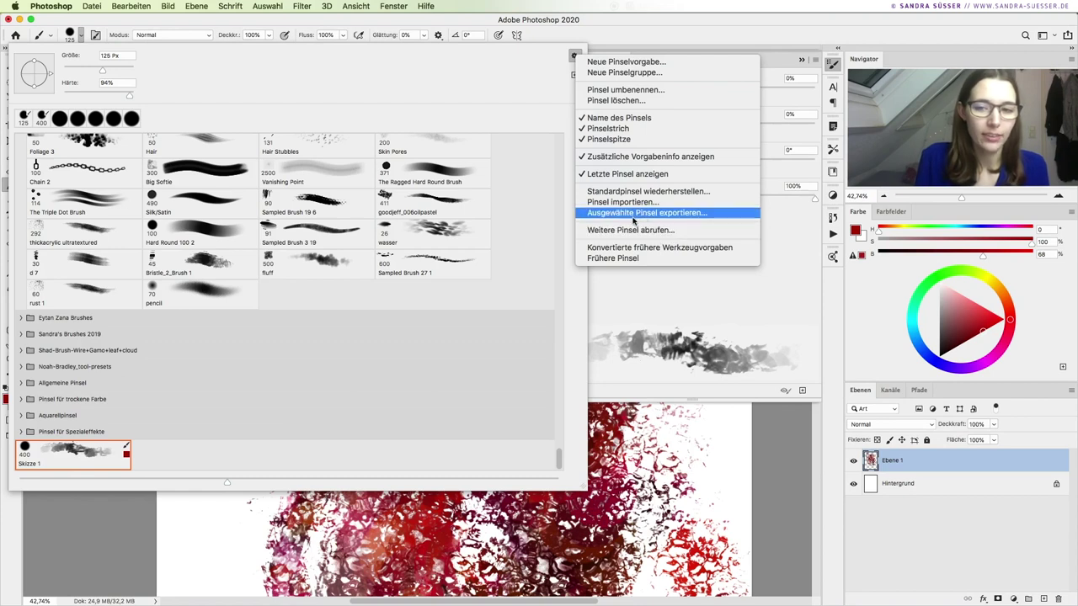
left_click(667, 214)
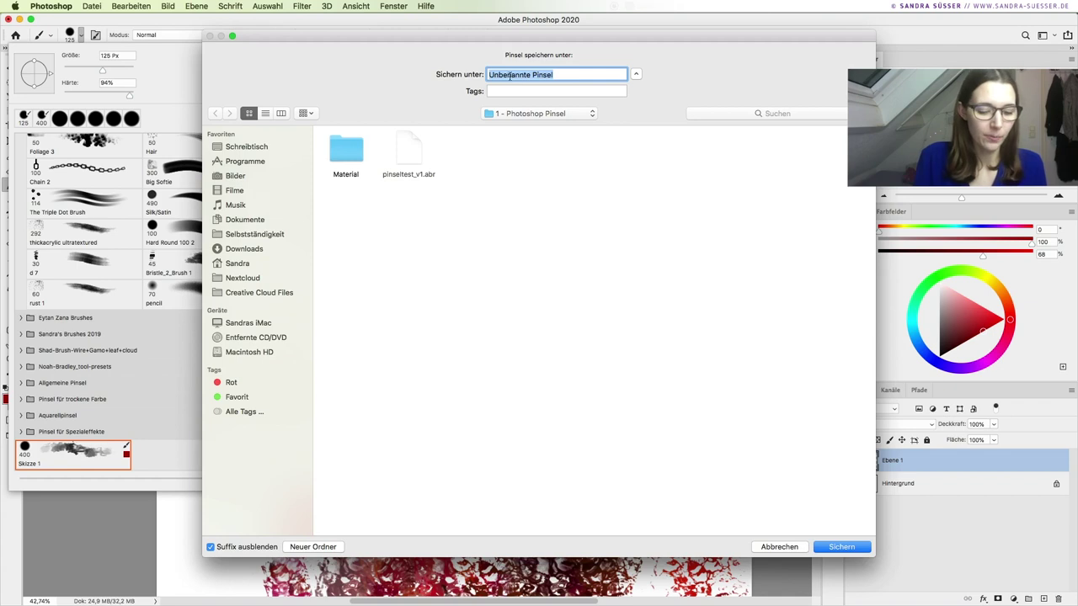
type("skizze1")
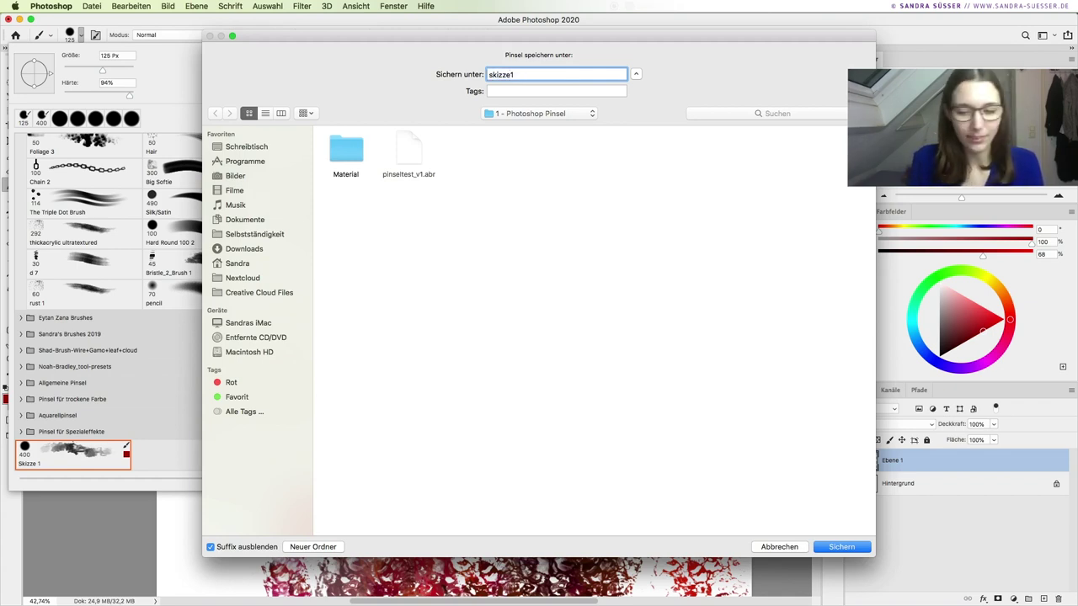
left_click(839, 547)
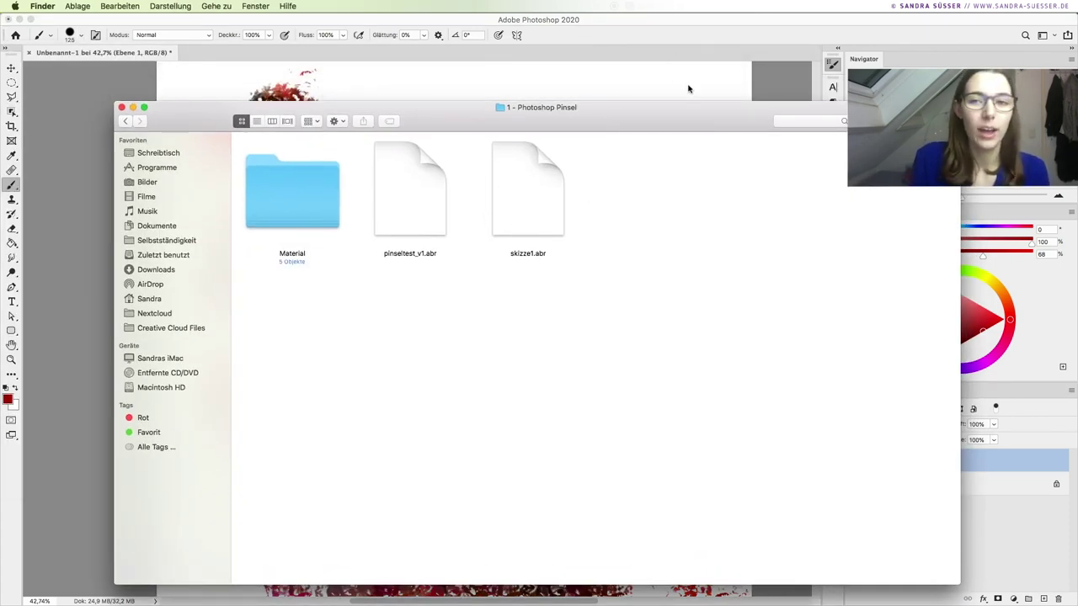
Bring Photoshop back to the front over the Finder window.
left_click(754, 82)
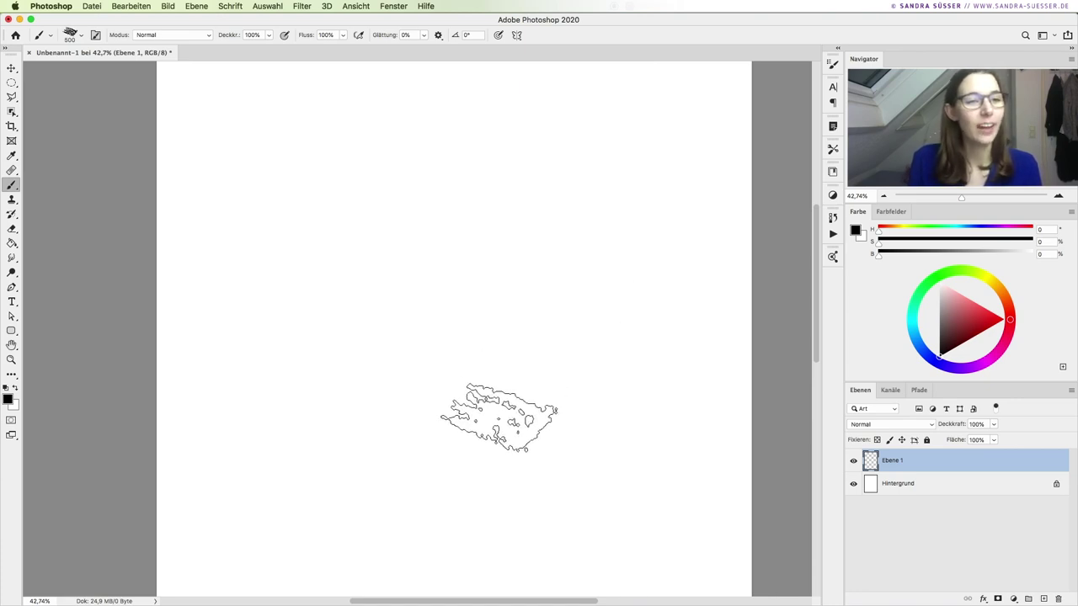
Paint a black chalk stroke, lower opacity to 46%, and lighten the blob's bottom with white.
left_click(81, 37)
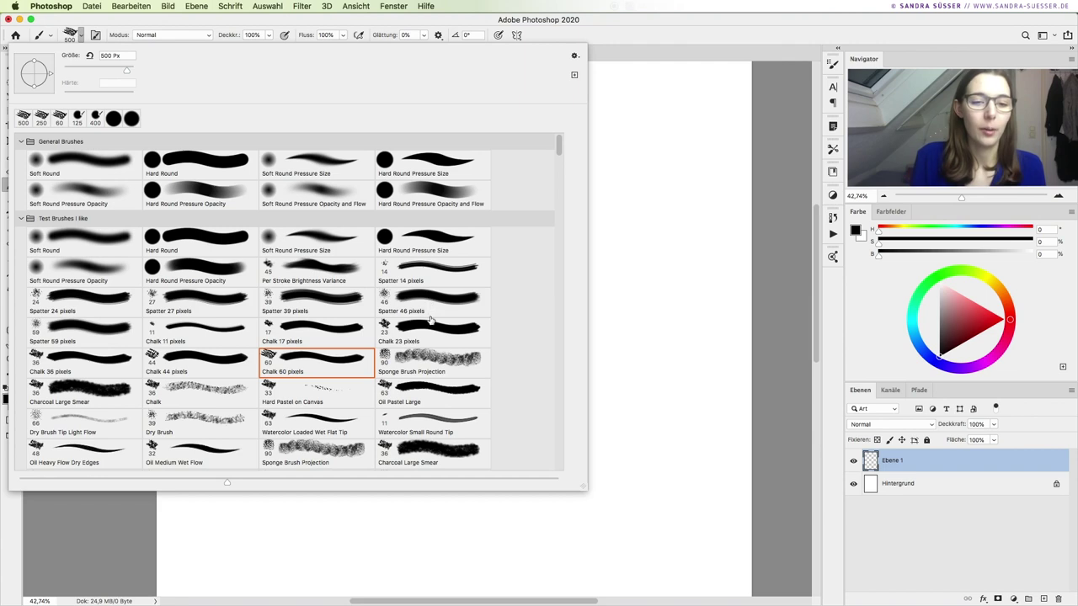
left_click(608, 30)
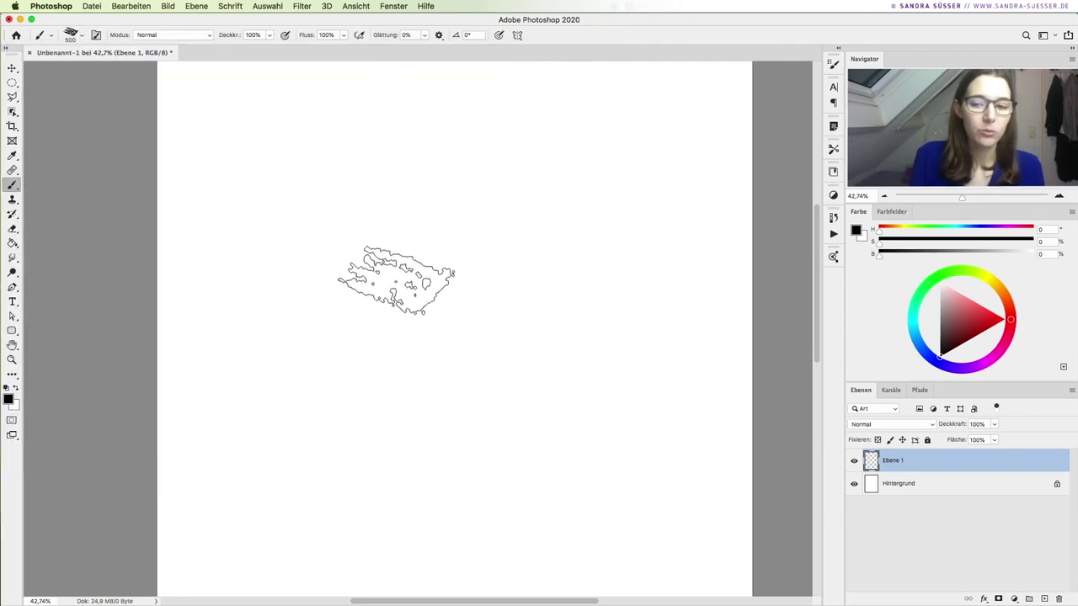
mouse_move(349, 299)
left_mouse_down()
mouse_move(444, 299)
mouse_move(462, 287)
left_mouse_up()
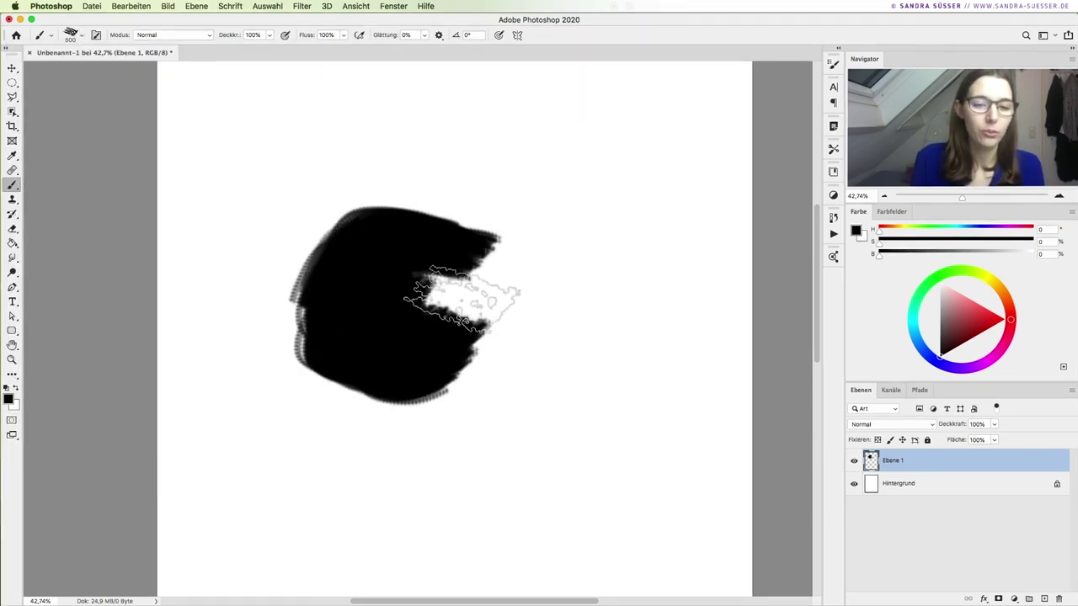
left_click(270, 35)
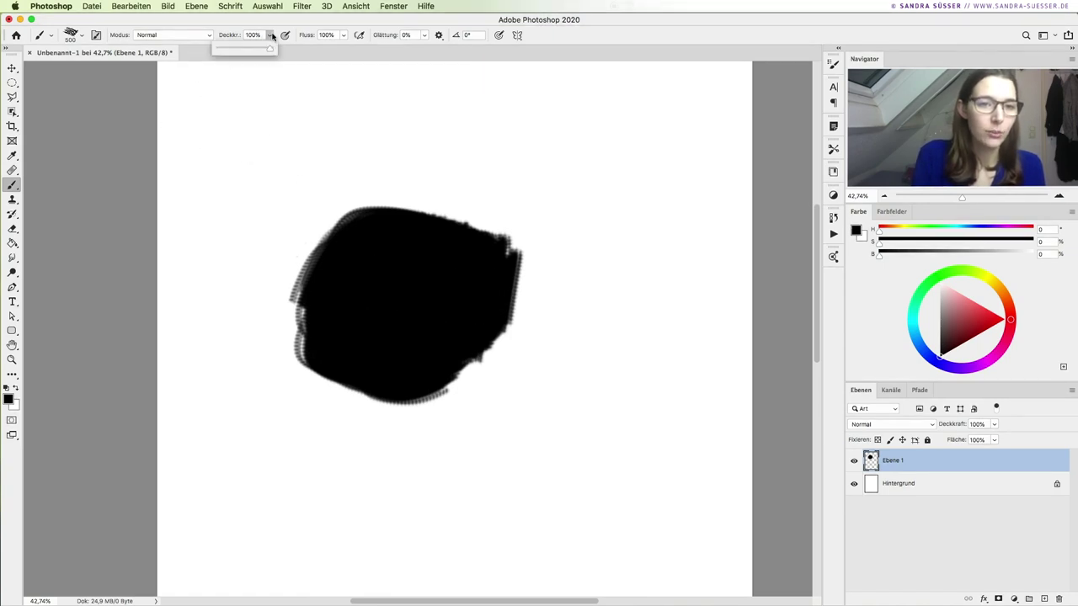
left_click_drag(242, 51, 241, 52)
key("x")
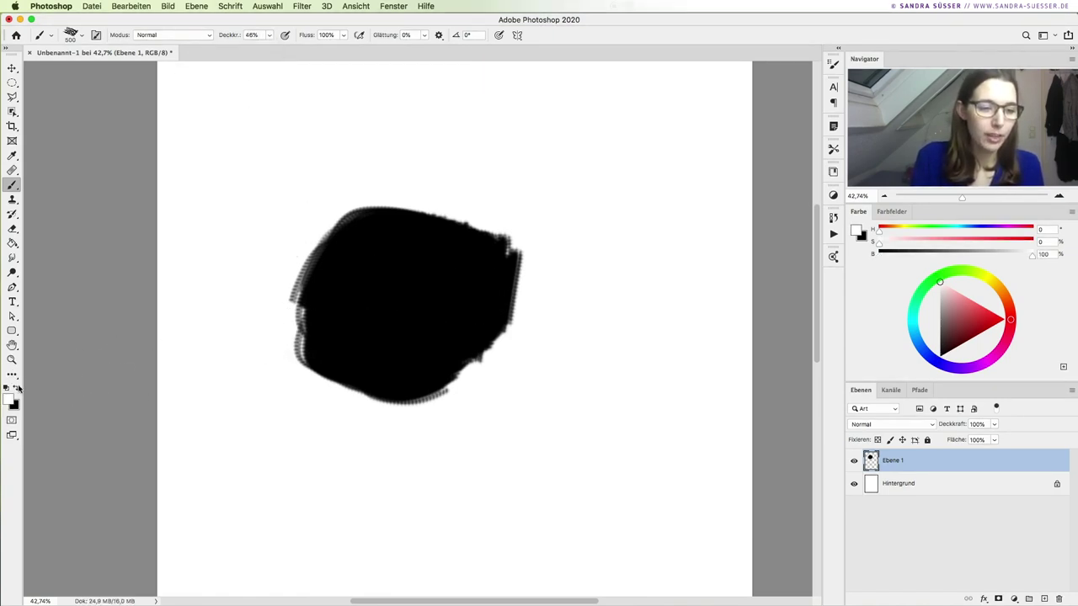
mouse_move(337, 410)
left_mouse_down()
mouse_move(404, 332)
mouse_move(459, 400)
left_mouse_up()
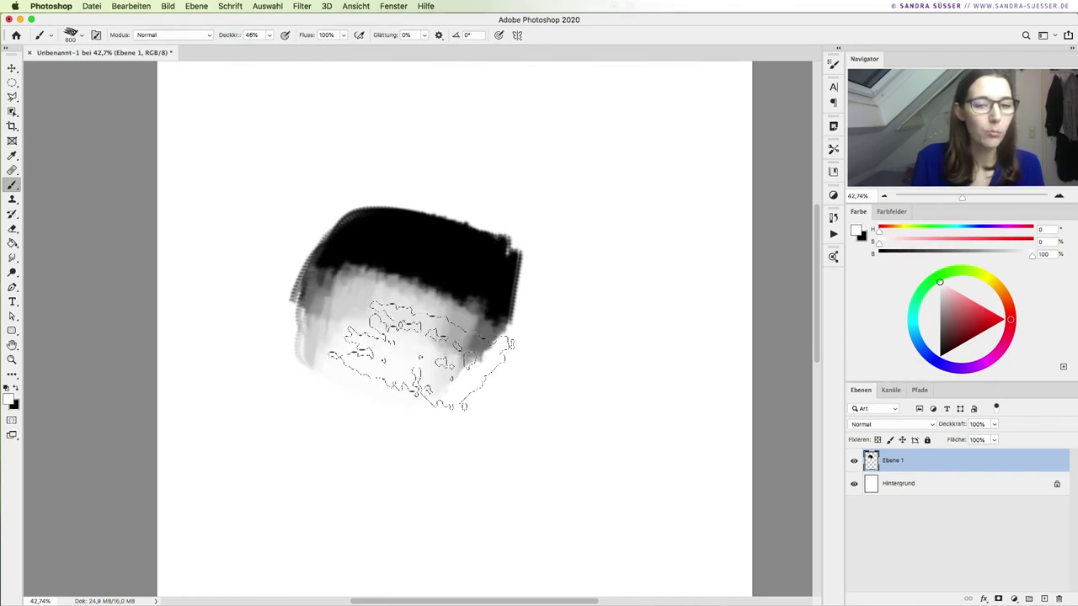
Darken the blob with black strokes at brush sizes 300, 400 and 700.
key("bracketleft")
key("bracketleft")
key("bracketleft")
key("x")
mouse_move(337, 252)
left_mouse_down()
mouse_move(364, 271)
mouse_move(349, 372)
left_mouse_up()
key("bracketright")
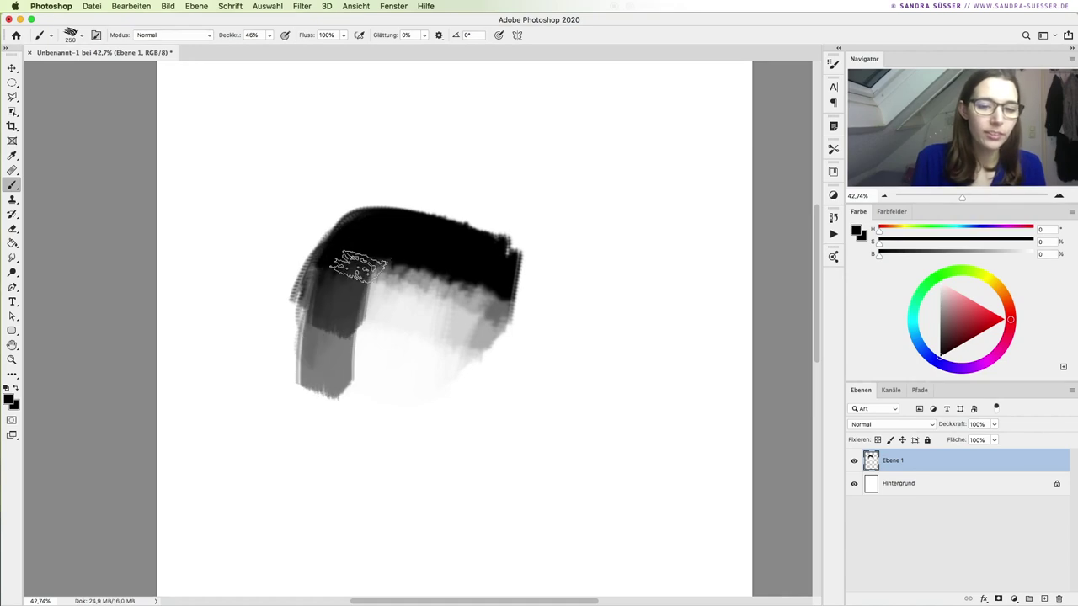
left_click_drag(348, 253, 336, 358)
mouse_move(389, 246)
left_mouse_down()
mouse_move(349, 373)
mouse_move(373, 380)
left_mouse_up()
mouse_move(424, 250)
left_mouse_down()
mouse_move(396, 370)
mouse_move(456, 287)
mouse_move(446, 337)
left_mouse_up()
left_click_drag(446, 278, 445, 361)
key("bracketright")
key("bracketright")
key("bracketright")
mouse_move(421, 301)
left_mouse_down()
mouse_move(417, 370)
mouse_move(414, 253)
mouse_move(397, 361)
left_mouse_up()
Sample grey and black from the blob and darken its centre with Hard Round Pressure Opacity.
key("i")
left_click(385, 403)
key("b")
key("i")
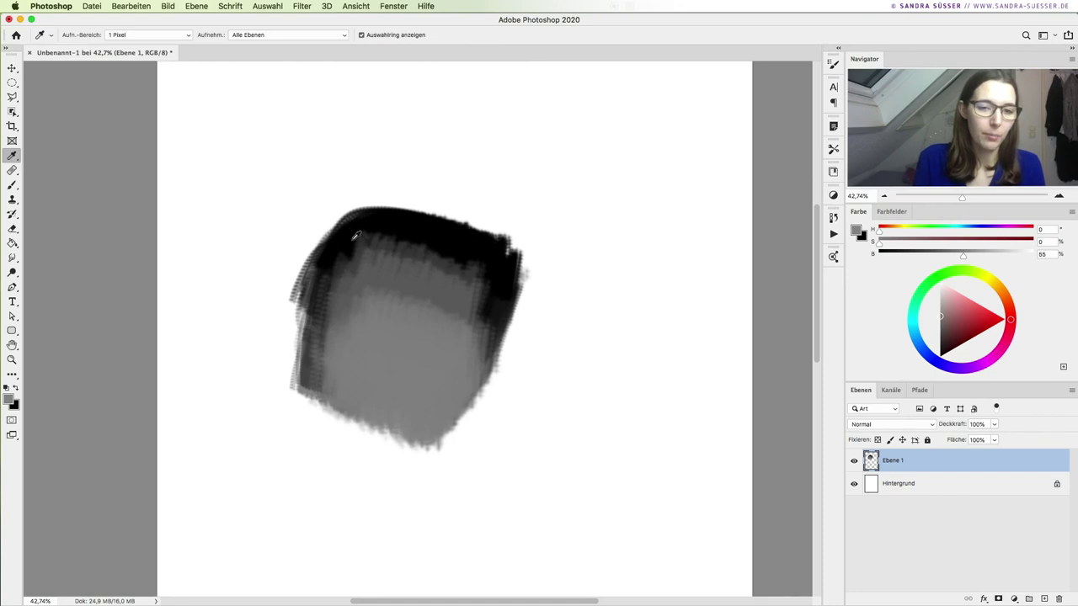
left_click(355, 235)
key("b")
left_click(81, 32)
left_click(238, 268)
key("Return")
mouse_move(392, 316)
left_mouse_down()
mouse_move(421, 240)
mouse_move(396, 324)
mouse_move(383, 307)
left_mouse_up()
Switch to the Chalk 44 pixels brush and paint dark chalk strokes across the blob.
left_click(83, 38)
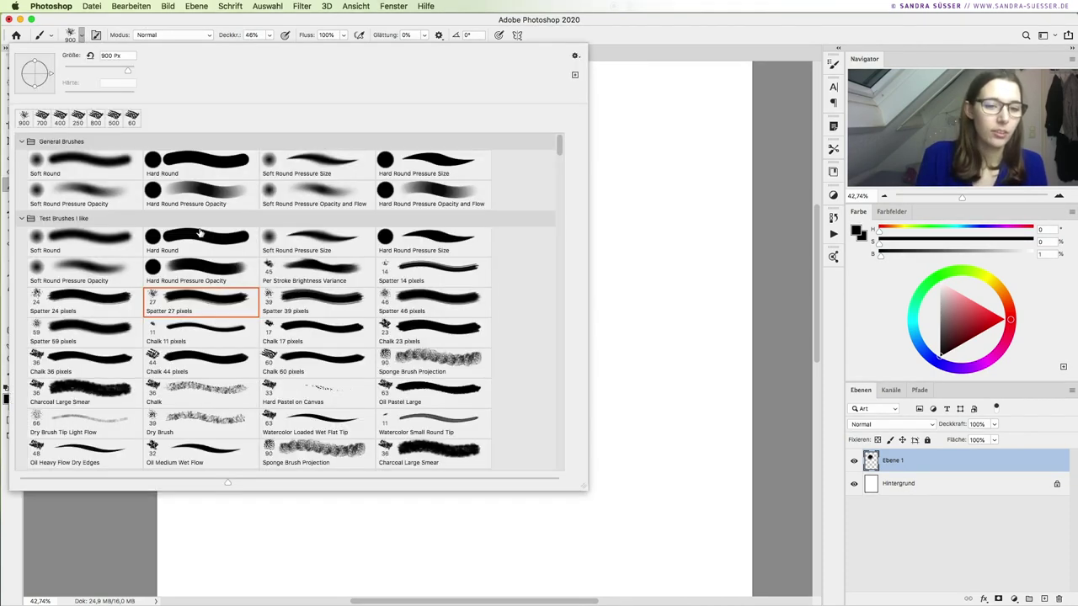
left_click(172, 358)
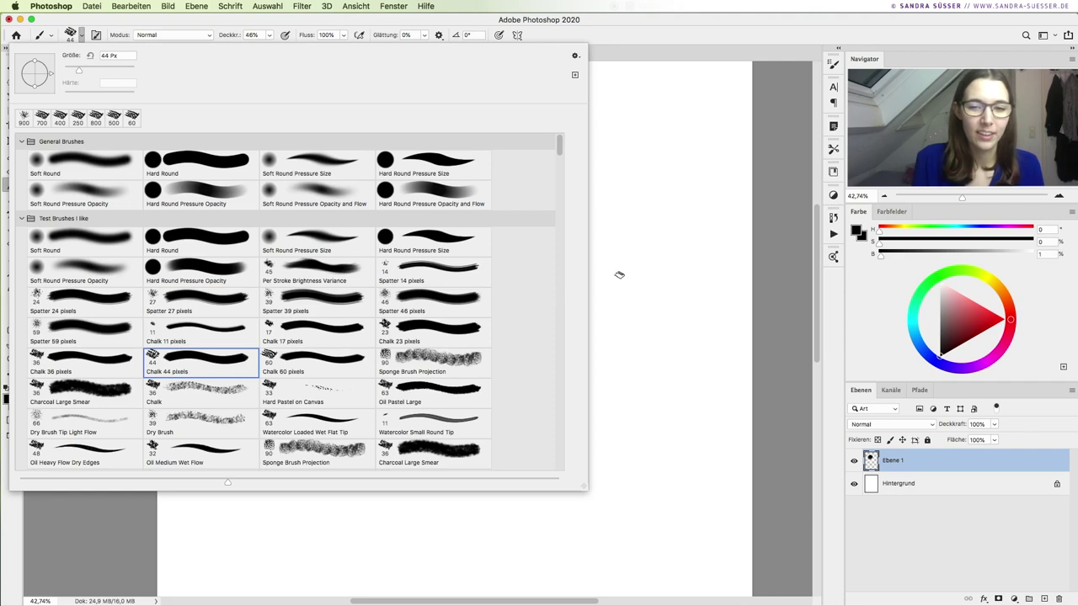
left_click(619, 275)
mouse_move(323, 300)
left_mouse_down()
mouse_move(325, 244)
mouse_move(354, 253)
mouse_move(460, 235)
mouse_move(373, 215)
mouse_move(475, 222)
mouse_move(489, 289)
mouse_move(531, 253)
left_mouse_up()
left_click(88, 42)
left_click_drag(392, 344, 282, 362)
Reshape and darken the blob's top edge at brush sizes 500, 300 and 250.
left_click(410, 211, "alt")
left_click_drag(410, 211, 446, 296)
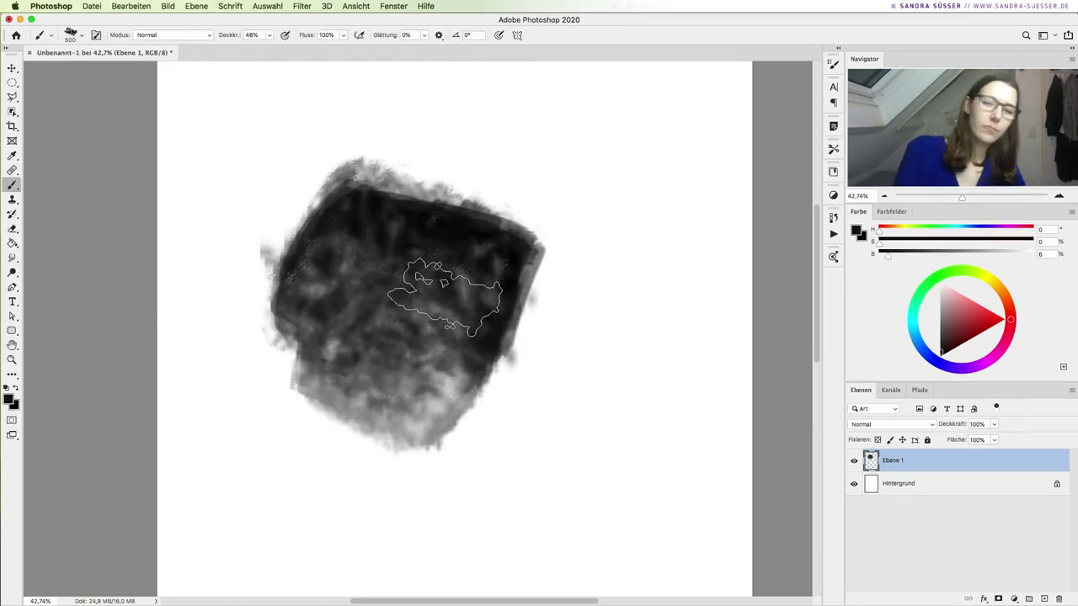
left_click(71, 34)
left_click_drag(64, 53, 46, 52)
mouse_move(547, 214)
left_mouse_down()
mouse_move(320, 177)
mouse_move(376, 228)
left_mouse_up()
left_click(70, 35)
left_click(70, 34)
left_click_drag(356, 181, 505, 278)
left_click_drag(360, 212, 409, 209)
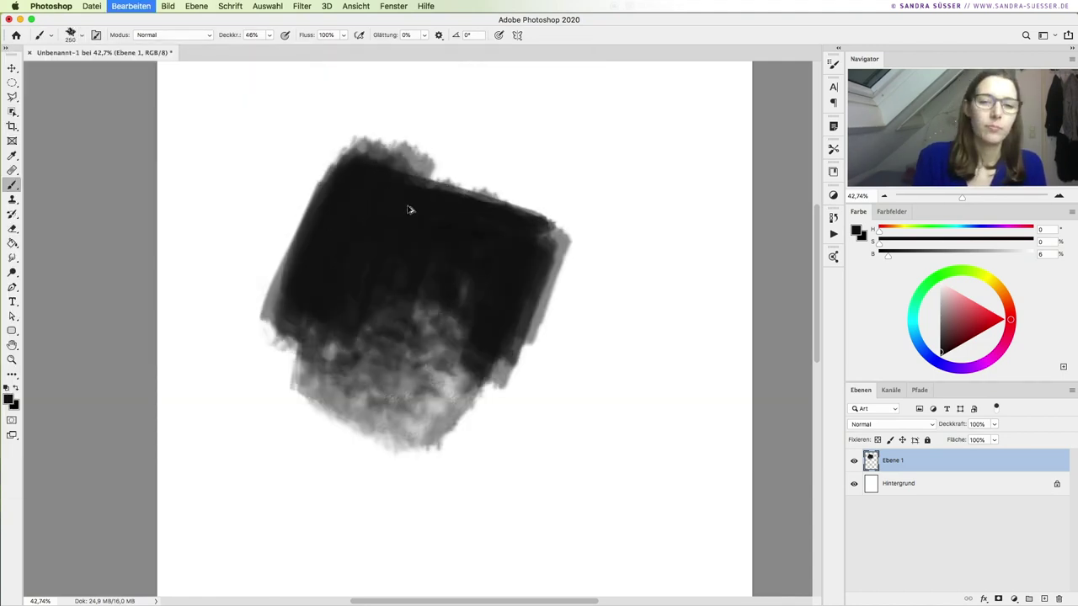
mouse_move(365, 173)
left_mouse_down()
mouse_move(427, 207)
mouse_move(458, 205)
mouse_move(528, 253)
mouse_move(525, 211)
mouse_move(362, 164)
mouse_move(288, 308)
mouse_move(344, 189)
mouse_move(324, 356)
mouse_move(489, 413)
mouse_move(428, 247)
mouse_move(345, 158)
mouse_move(273, 358)
left_mouse_up()
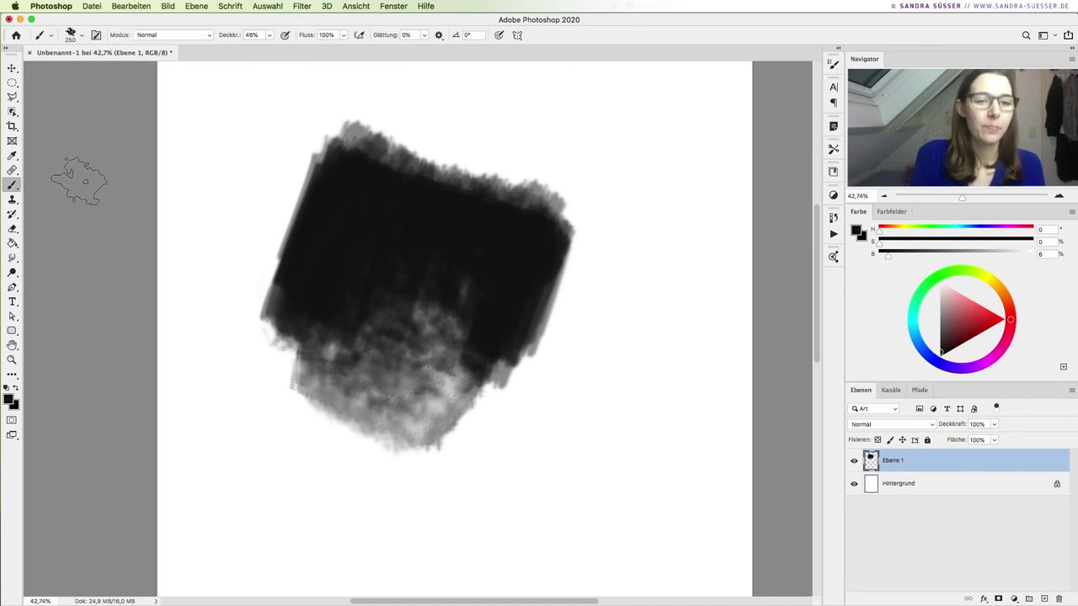
left_click(12, 83)
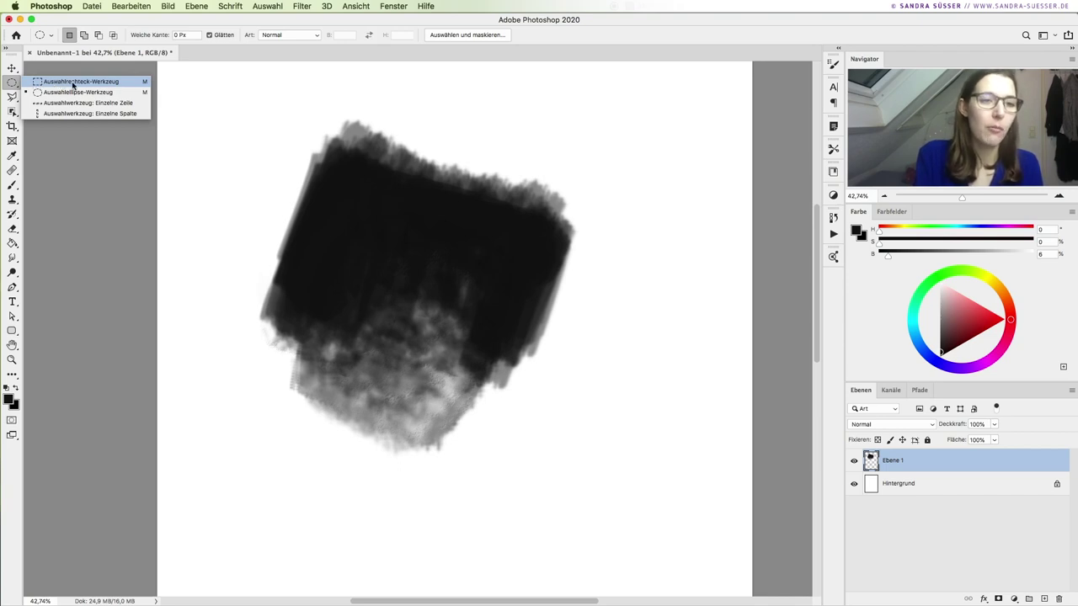
Enclose the blob in a rectangular selection and define it as brush preset 'Skizze 2'.
left_click(97, 84)
left_click_drag(235, 90, 597, 482)
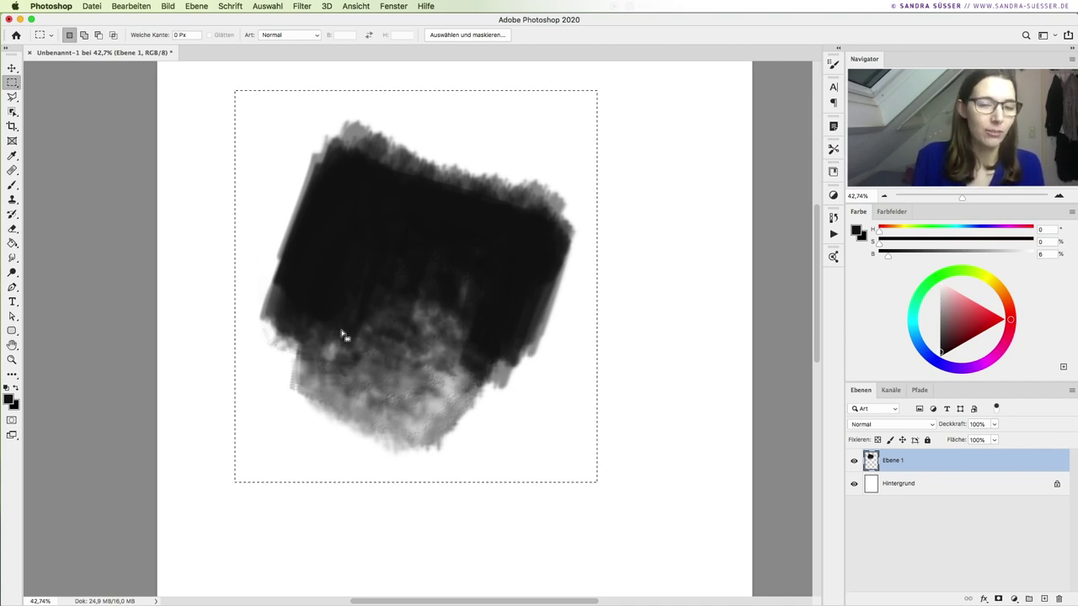
left_click(131, 7)
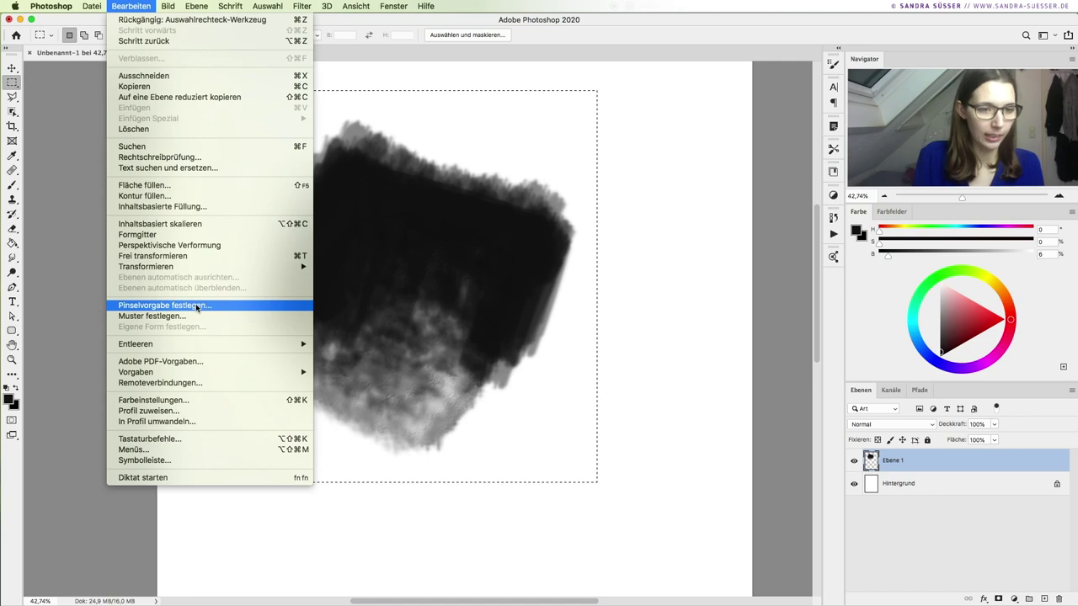
left_click(196, 307)
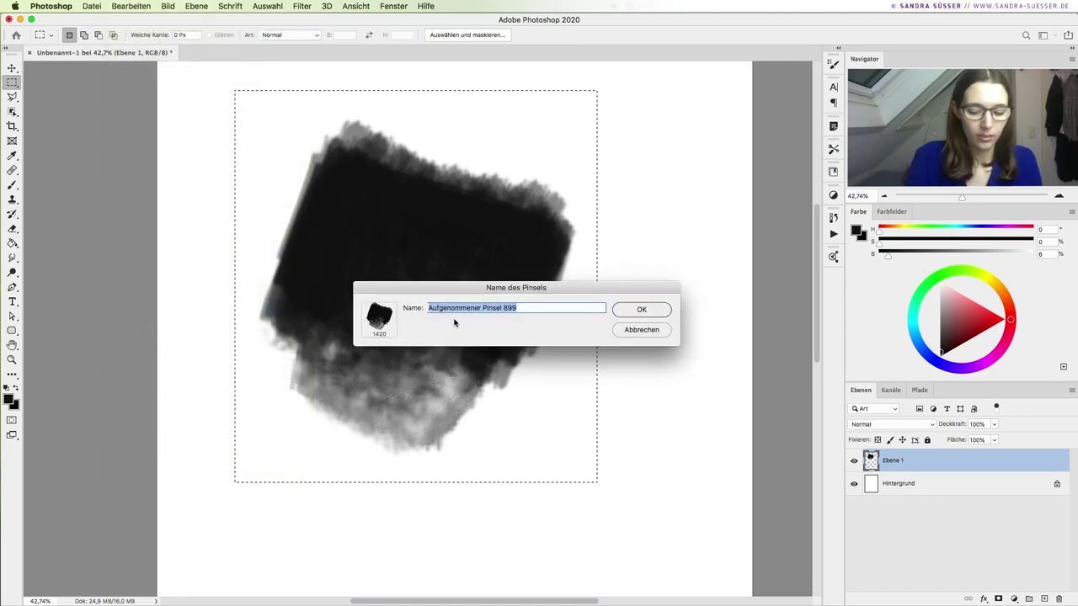
type("Skizze 2")
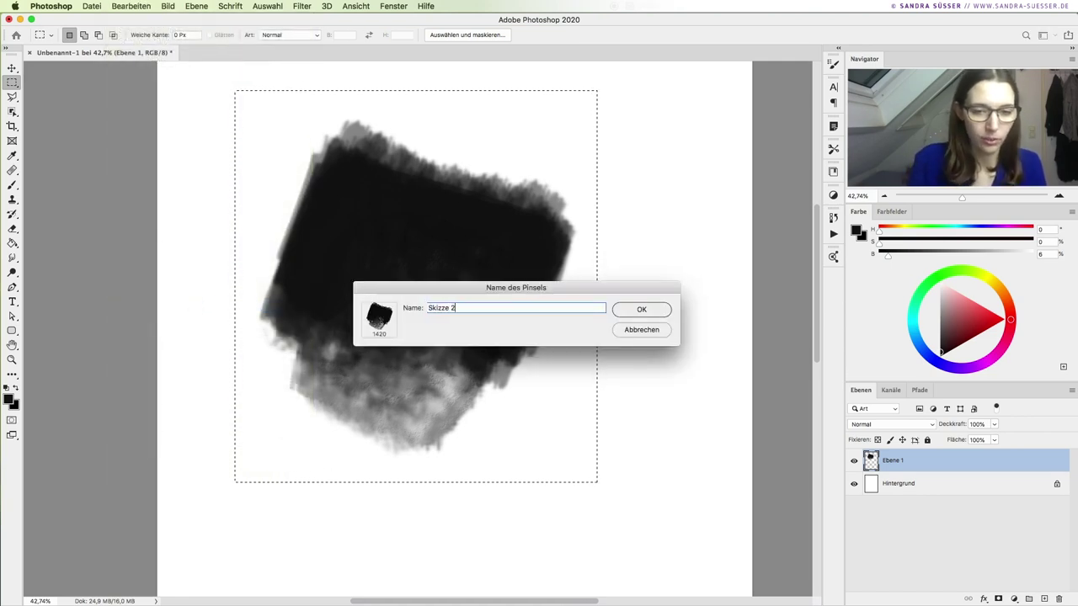
left_click(659, 313)
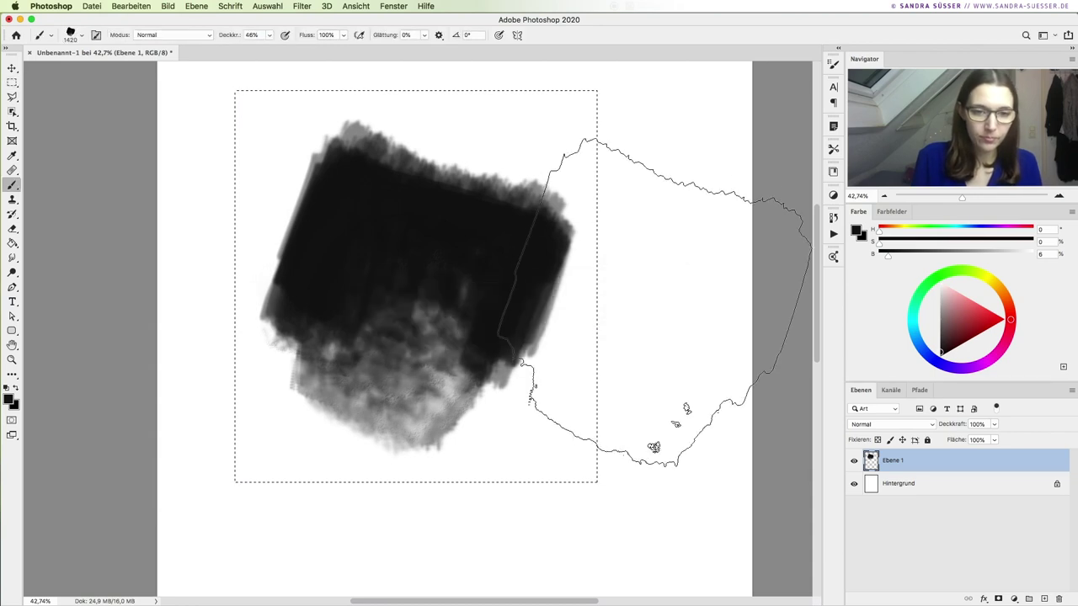
Deselect the blob, hide Ebene 1 and add a new empty layer, Ebene 2.
key("super+d")
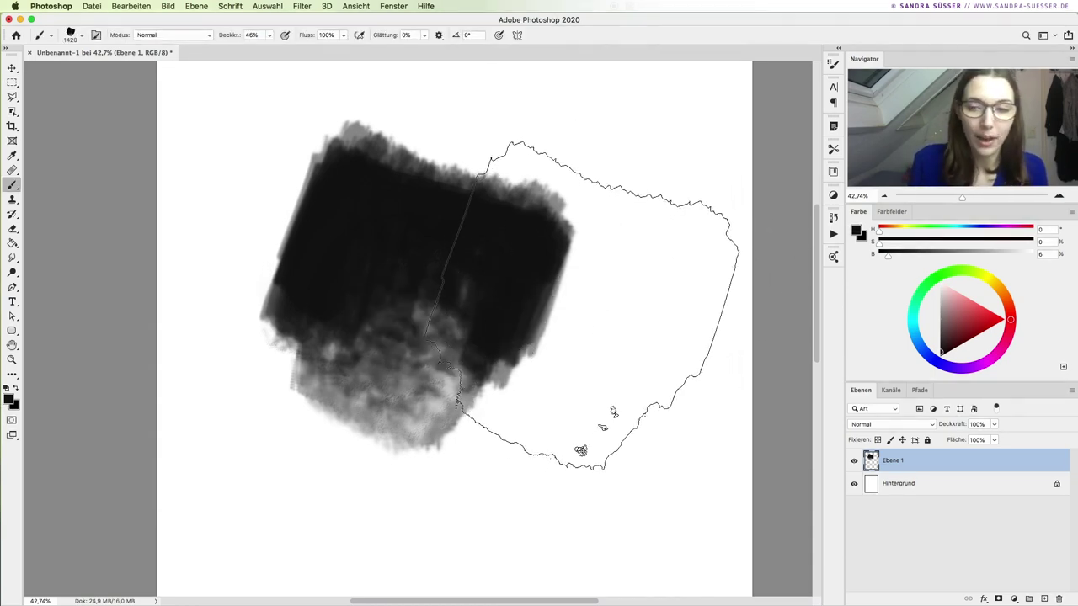
key("bracketleft")
key("bracketleft")
key("bracketleft")
key("bracketright")
key("bracketright")
key("bracketright")
key("bracketright")
key("bracketright")
key("bracketright")
key("bracketright")
key("bracketright")
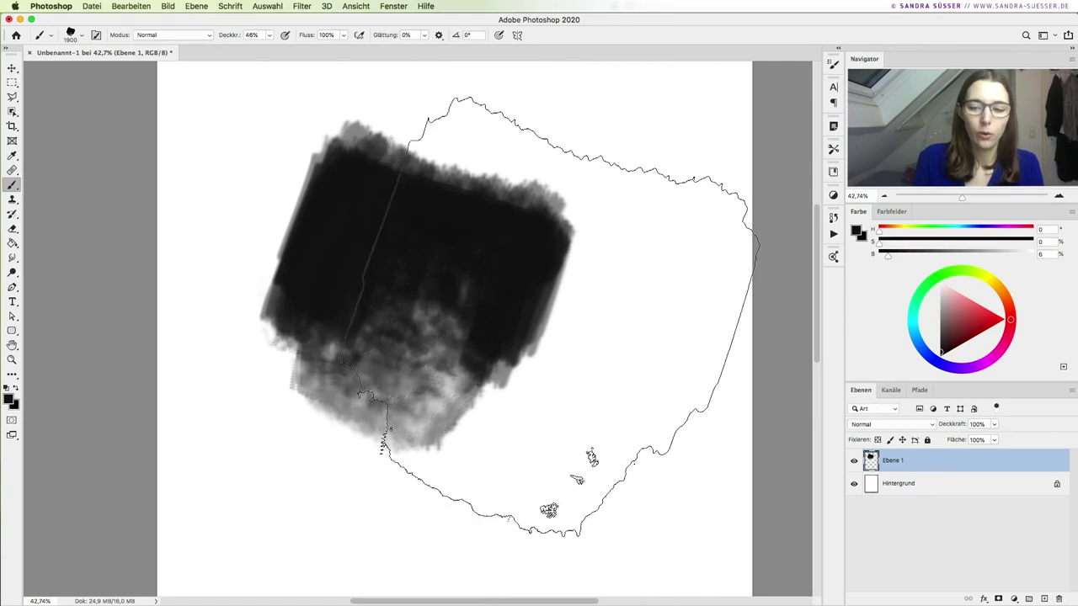
left_click(853, 461)
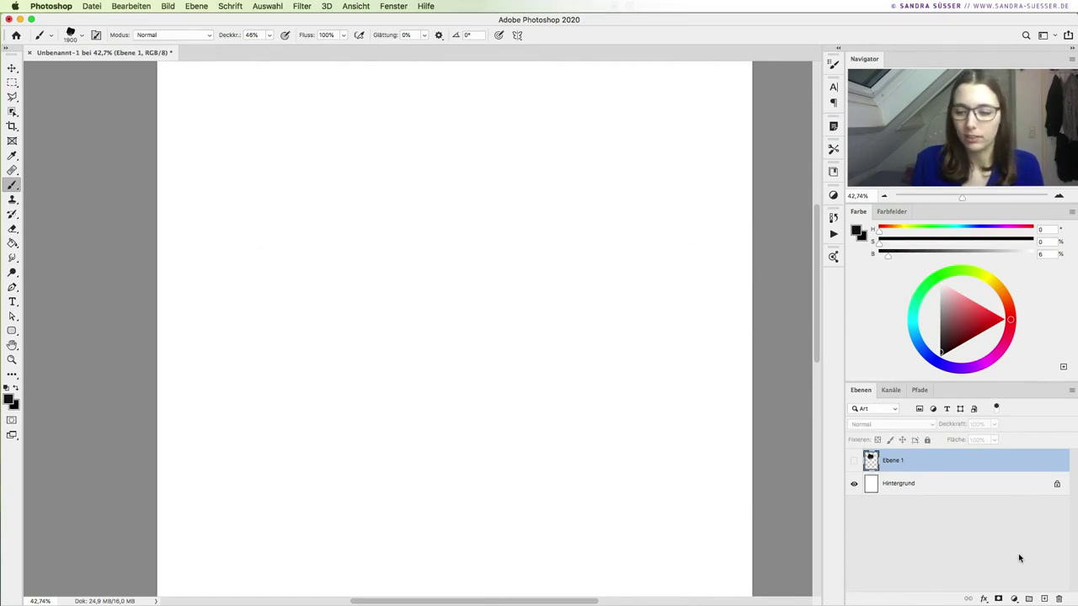
left_click(1044, 599)
Try a 1400 px trial stroke, undo it, and set brush opacity to 100%.
key("bracketleft")
key("bracketleft")
key("bracketleft")
key("bracketleft")
key("bracketleft")
key("bracketleft")
key("bracketleft")
key("bracketleft")
left_click_drag(379, 169, 333, 269)
key("ctrl+z")
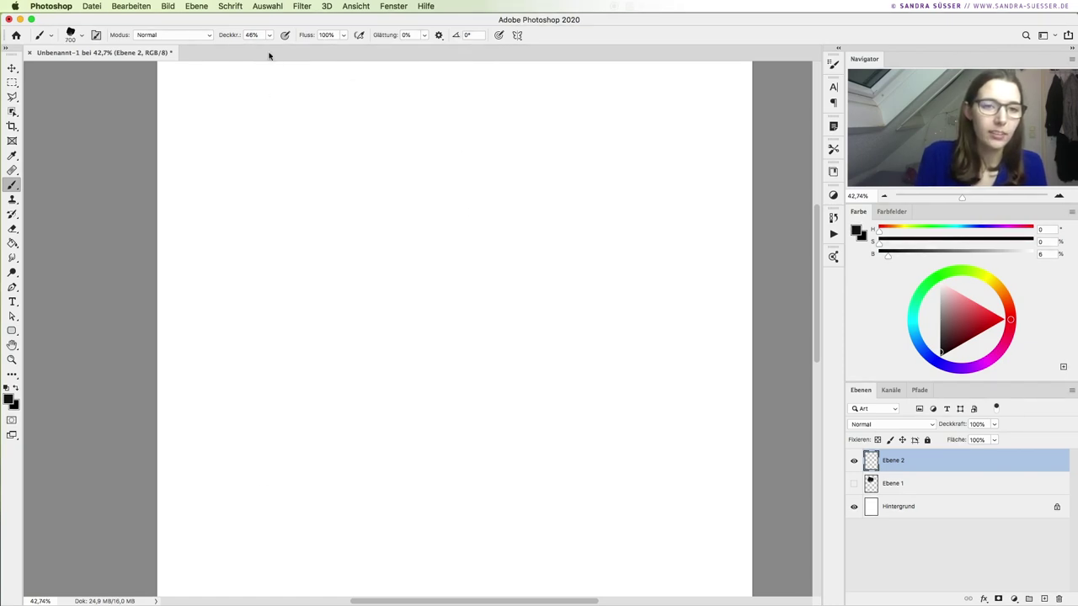
left_click(268, 34)
left_click_drag(274, 48, 295, 49)
Paint broad black test strokes on Ebene 2 at sizes 175 and 300, then undo the last three.
mouse_move(378, 202)
left_mouse_down()
mouse_move(343, 355)
mouse_move(481, 241)
left_mouse_up()
key("bracketleft")
key("bracketleft")
key("bracketleft")
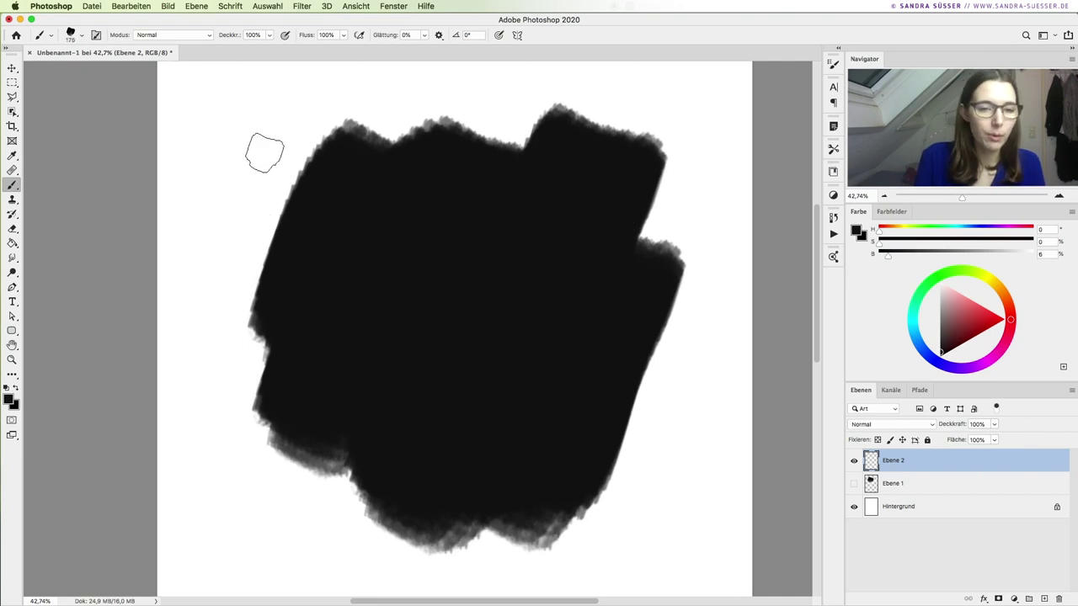
left_click_drag(265, 153, 252, 354)
key("bracketright")
key("bracketright")
key("bracketright")
left_click_drag(228, 180, 224, 354)
left_click_drag(247, 108, 299, 139)
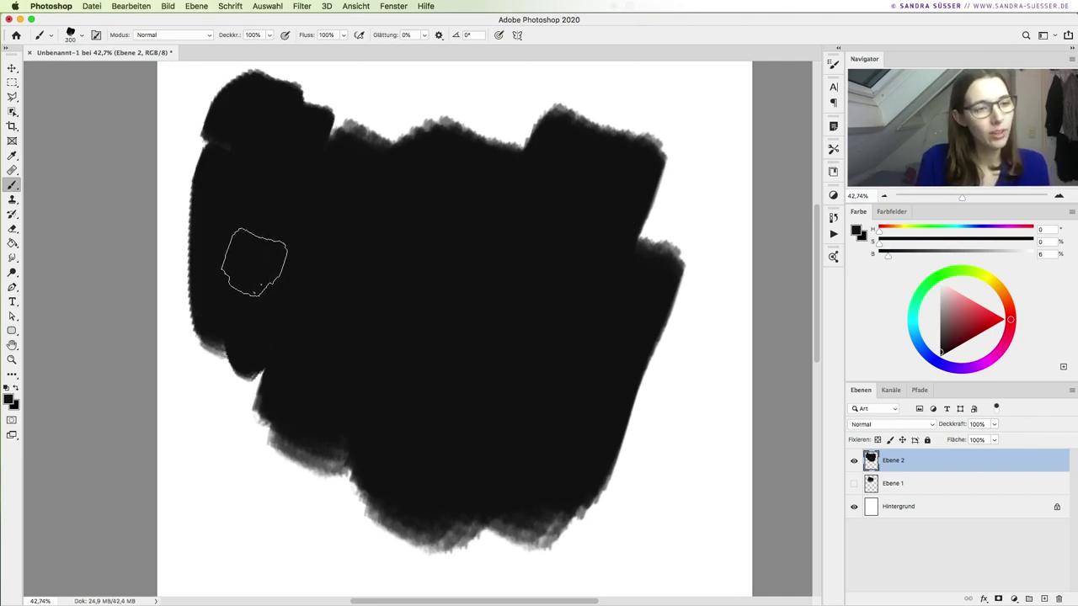
left_click_drag(484, 126, 463, 182)
left_click_drag(636, 126, 654, 356)
key("ctrl+z")
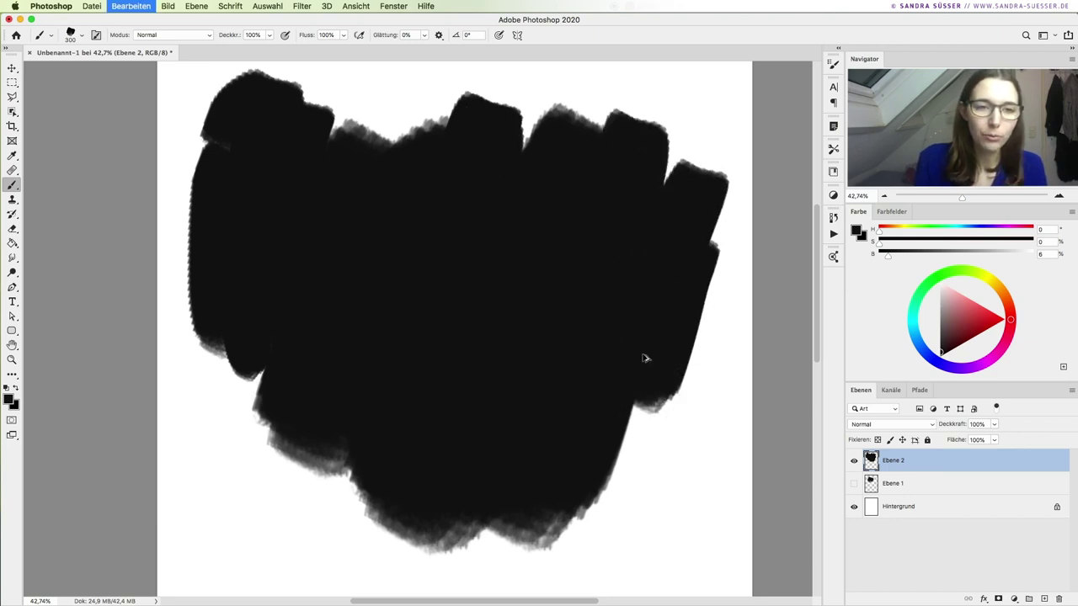
key("ctrl+z")
key("ctrl+z")
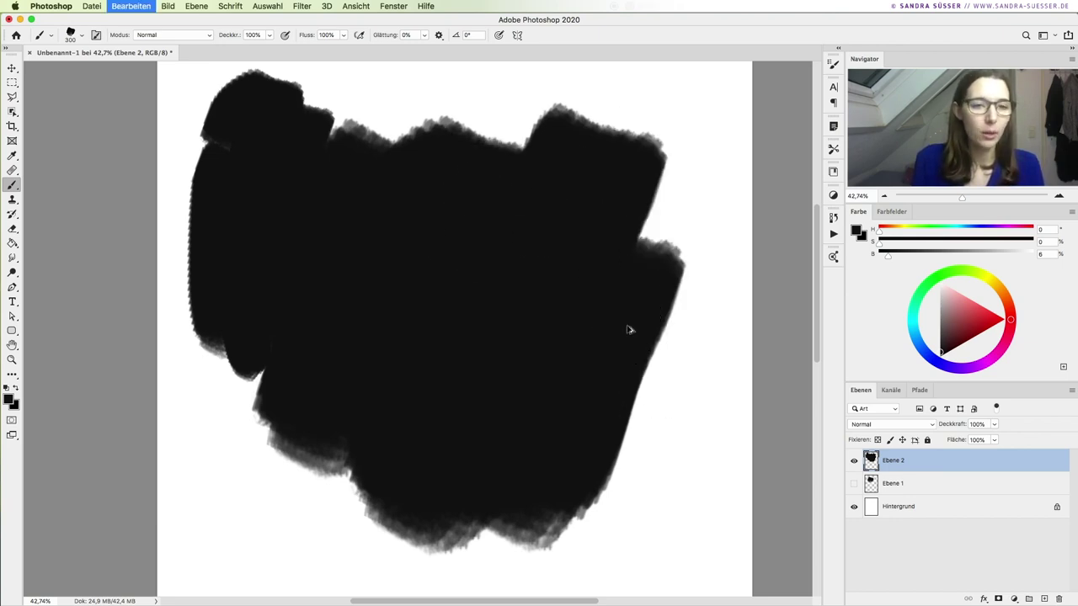
key("ctrl+z")
key("ctrl+z")
key("ctrl+z")
key("ctrl+z")
key("ctrl+z")
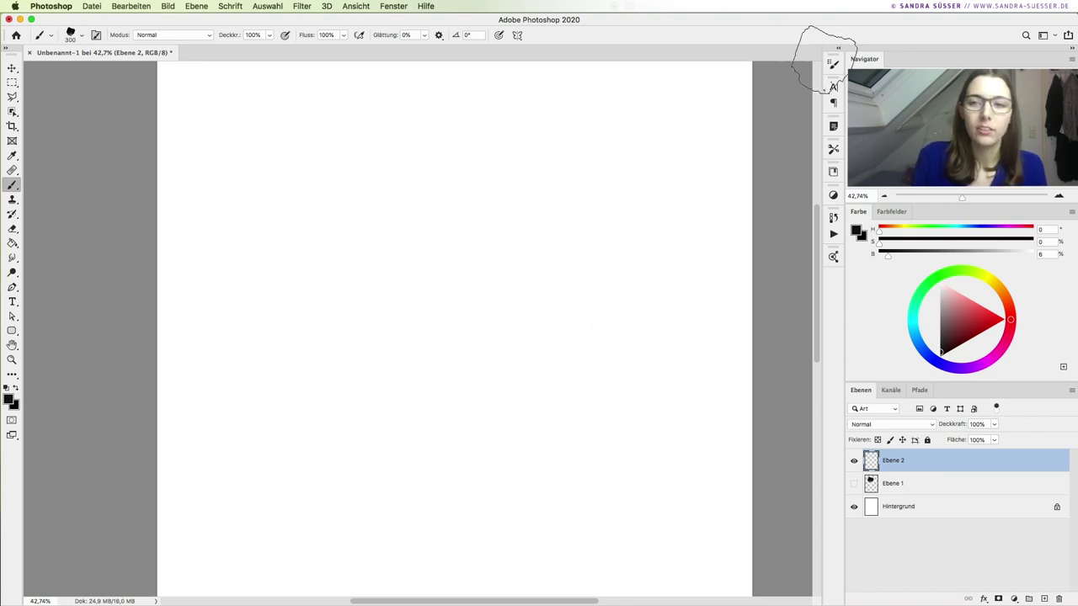
Set the brush tip spacing to 25% and check it with an undone test stroke.
left_click(834, 66)
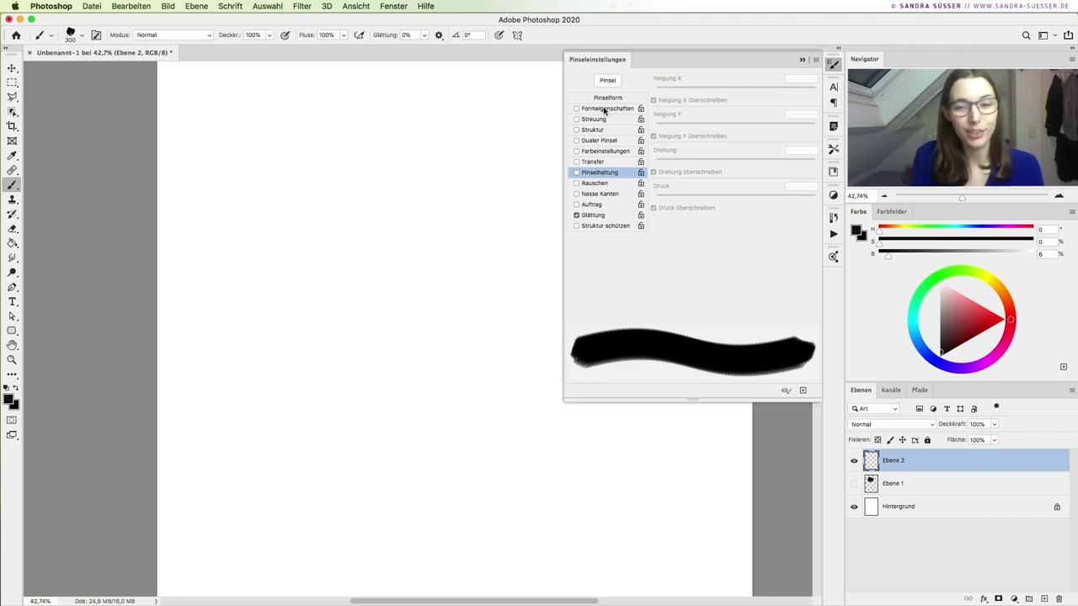
left_click(608, 98)
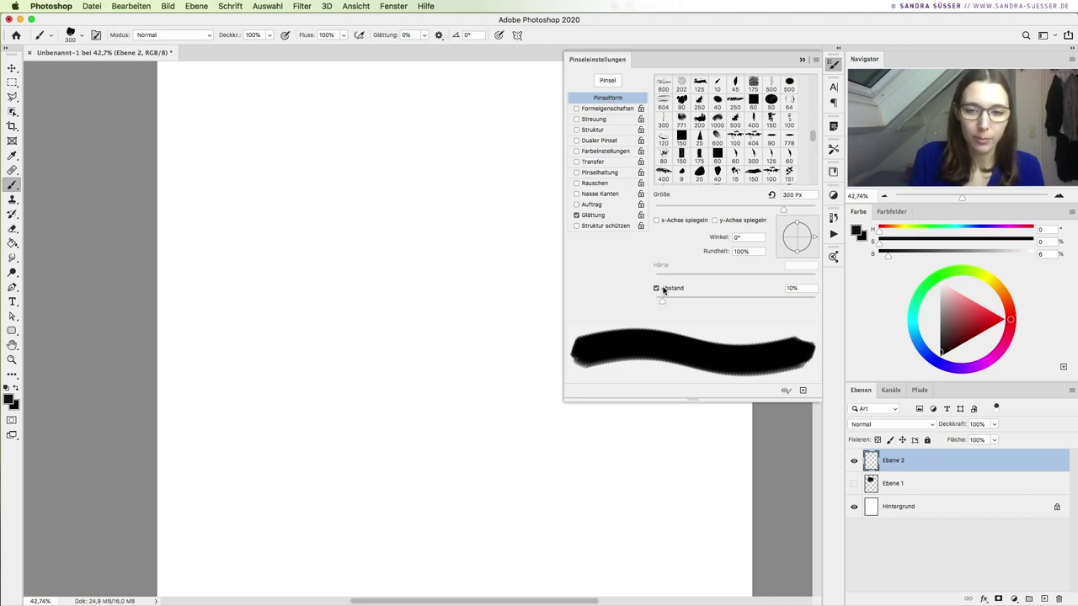
left_click_drag(663, 305, 674, 297)
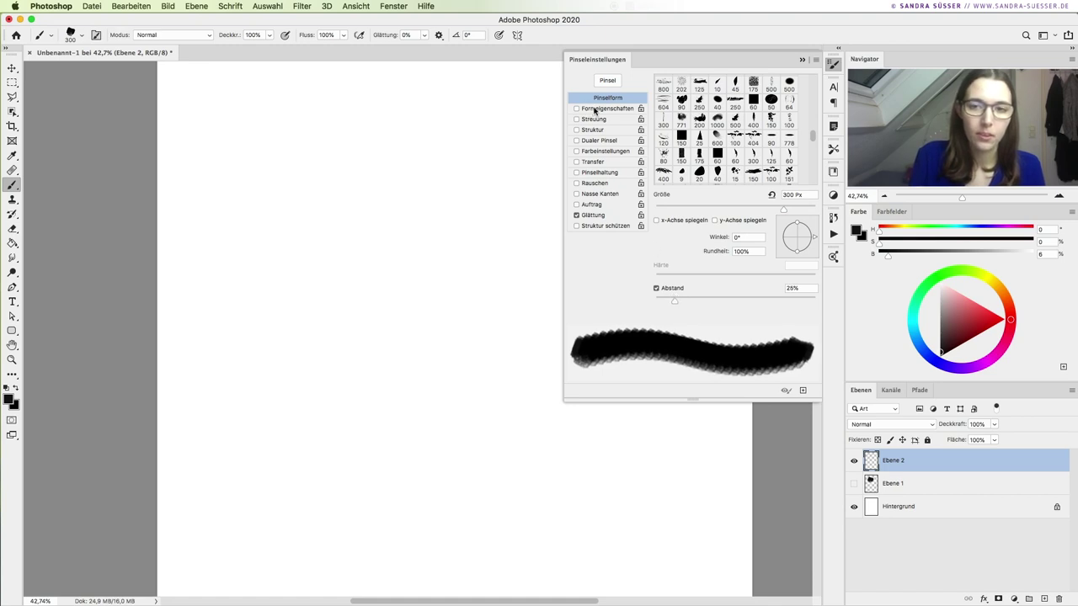
left_click_drag(335, 173, 445, 383)
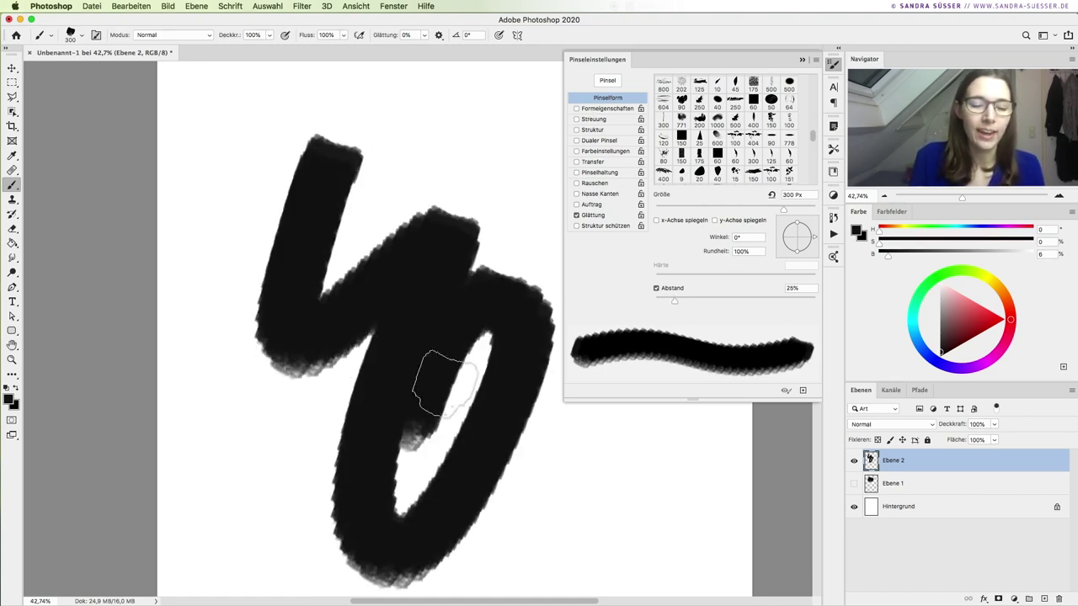
key("ctrl+z")
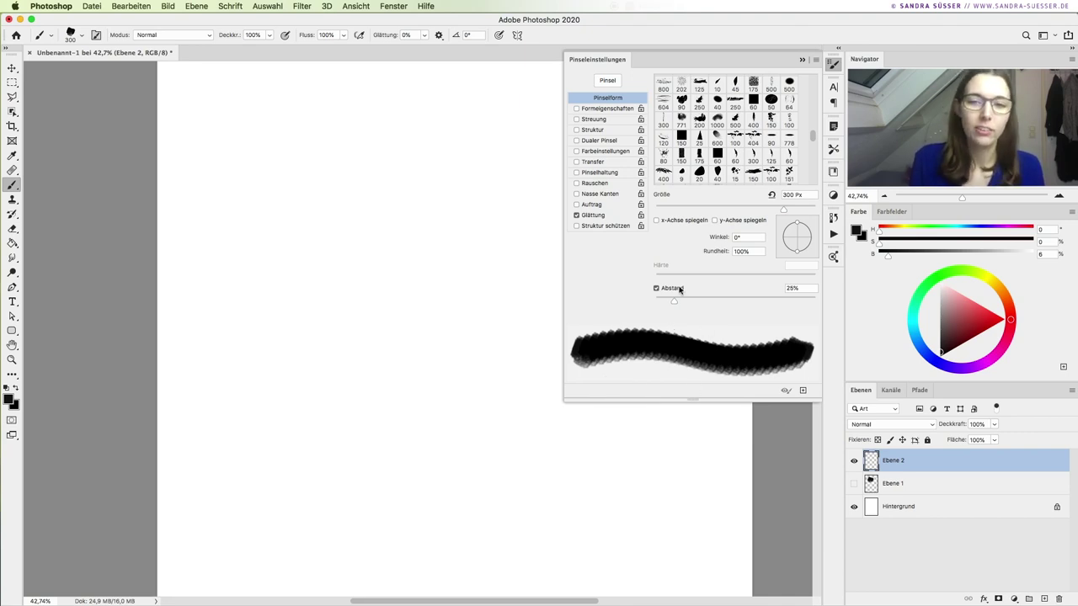
Enable shape dynamics with 28% size jitter and 9% minimum diameter, then turn on scattering.
left_click(590, 110)
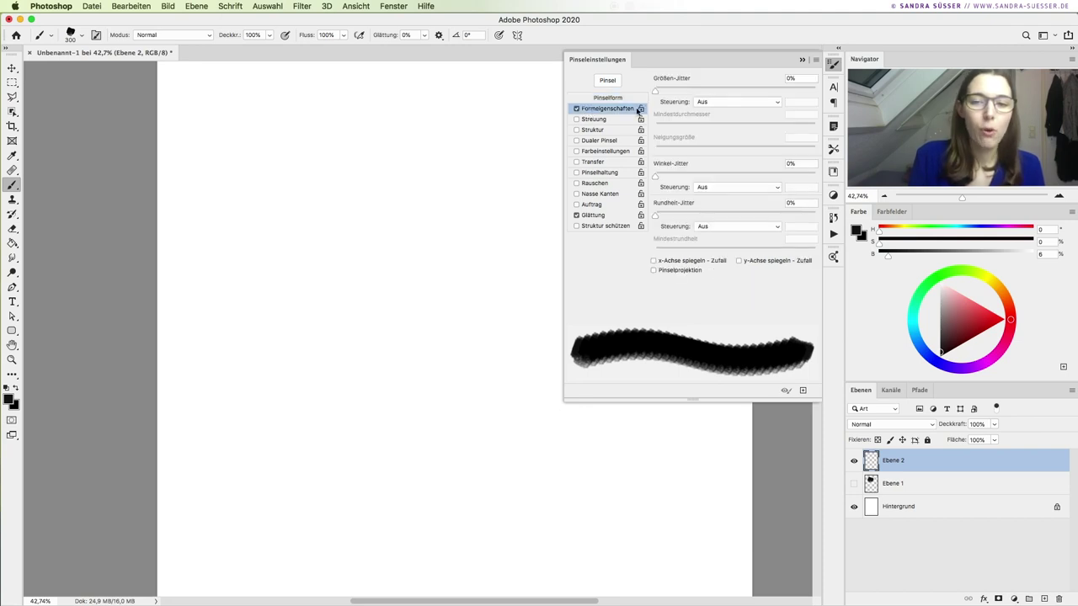
left_click_drag(656, 93, 695, 86)
left_click_drag(657, 128, 671, 125)
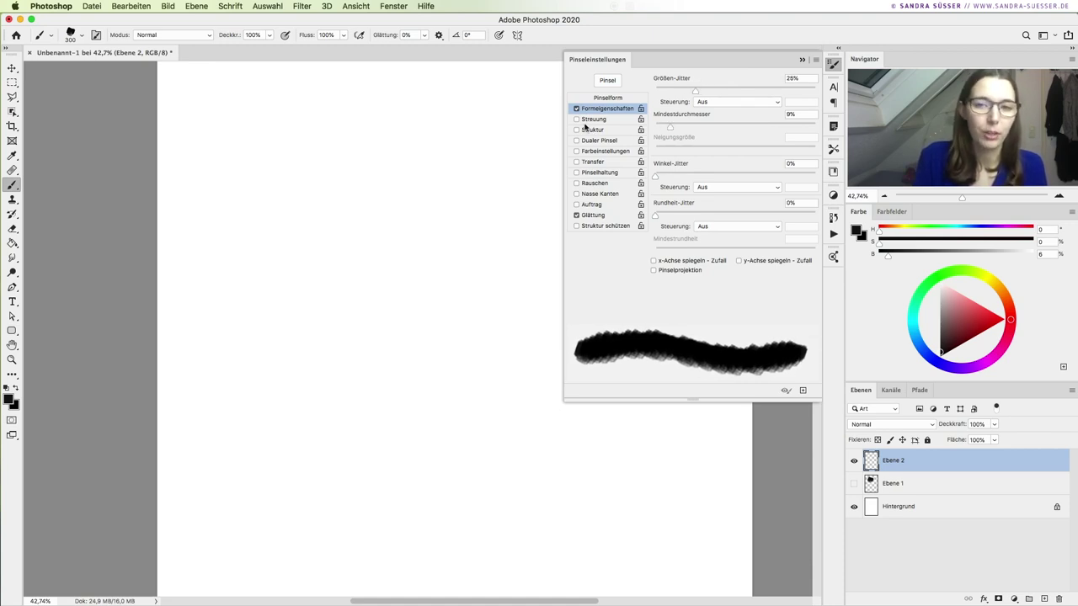
left_click(592, 121)
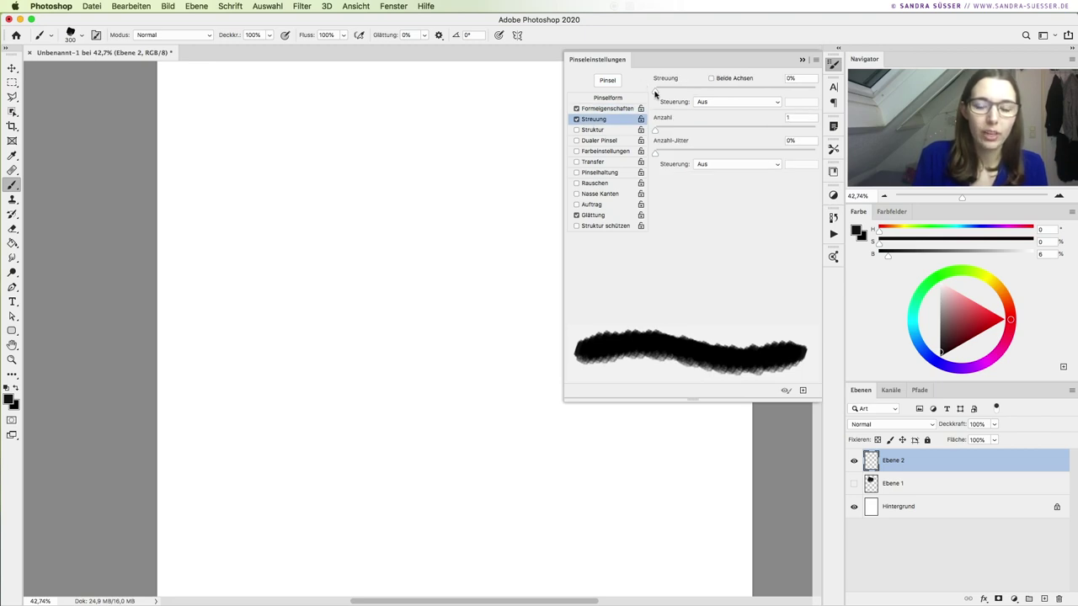
Raise scattering to 21%, test and undo a stroke, and shrink the brush to 15 px.
left_click_drag(657, 95, 659, 91)
mouse_move(202, 320)
left_mouse_down()
mouse_move(279, 359)
mouse_move(432, 205)
mouse_move(522, 357)
left_mouse_up()
key("ctrl+z")
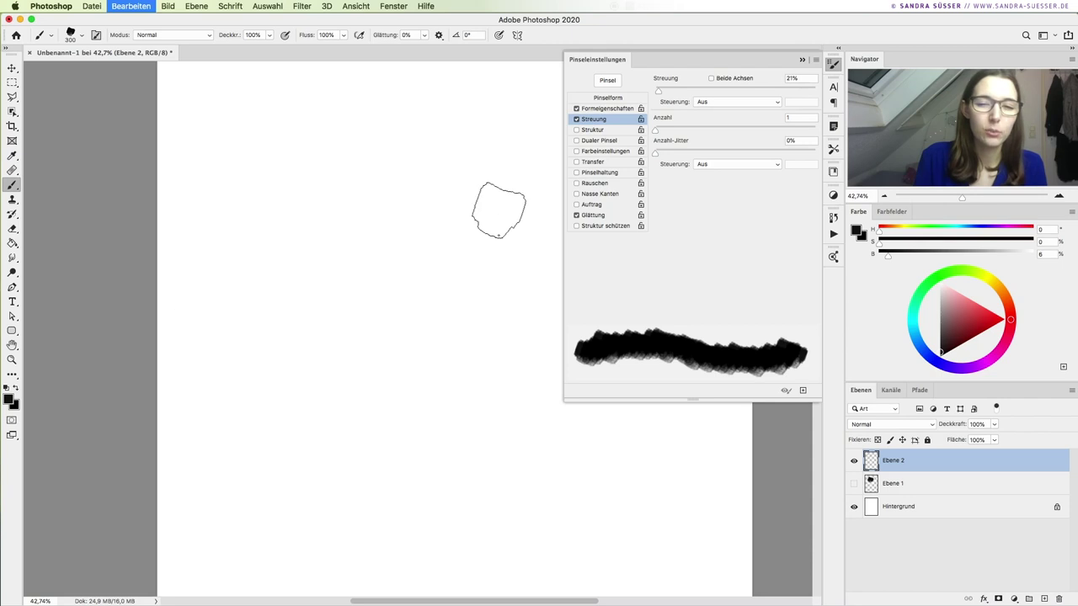
left_click_drag(342, 310, 294, 310)
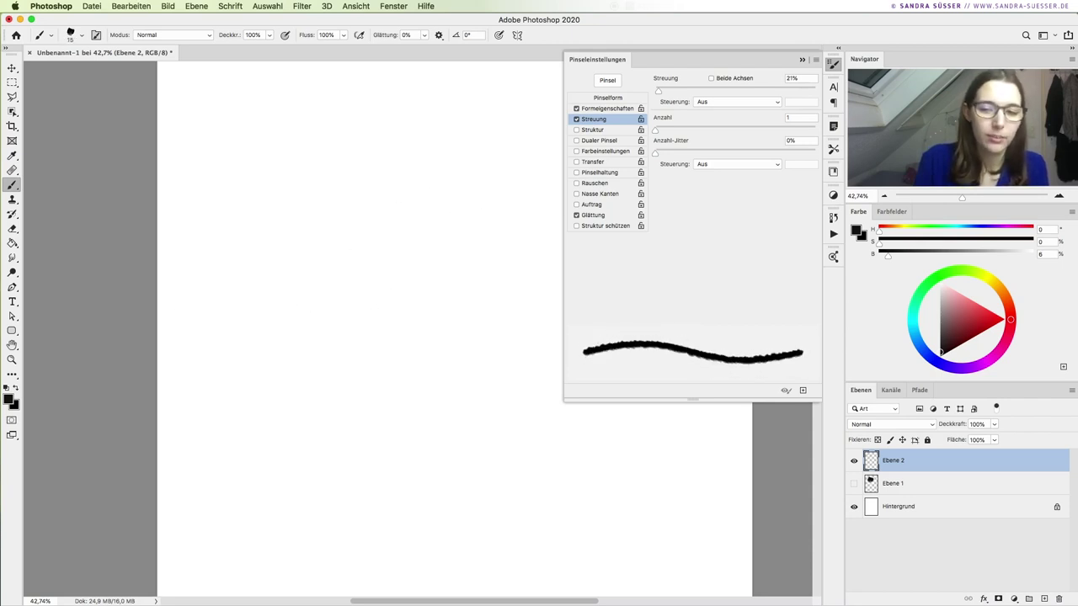
Draw looping test scribbles with the 15 px brush, zoom to inspect them, then undo them all.
mouse_move(246, 411)
left_mouse_down()
mouse_move(291, 269)
mouse_move(291, 385)
mouse_move(462, 156)
mouse_move(385, 482)
left_mouse_up()
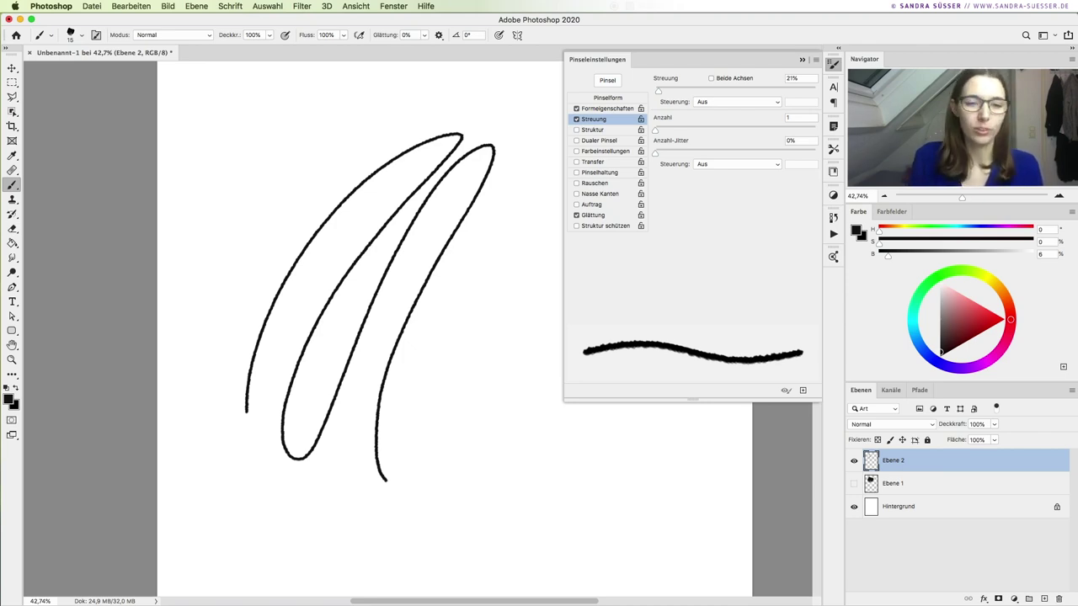
left_click_drag(257, 270, 412, 100)
left_click_drag(221, 353, 381, 143)
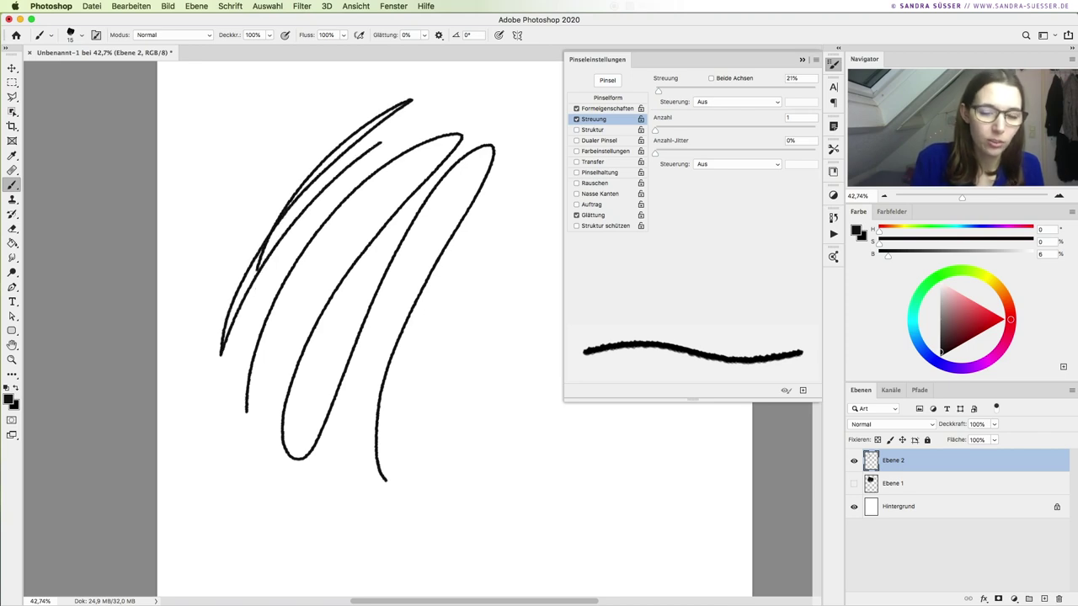
left_click_drag(967, 196, 969, 196)
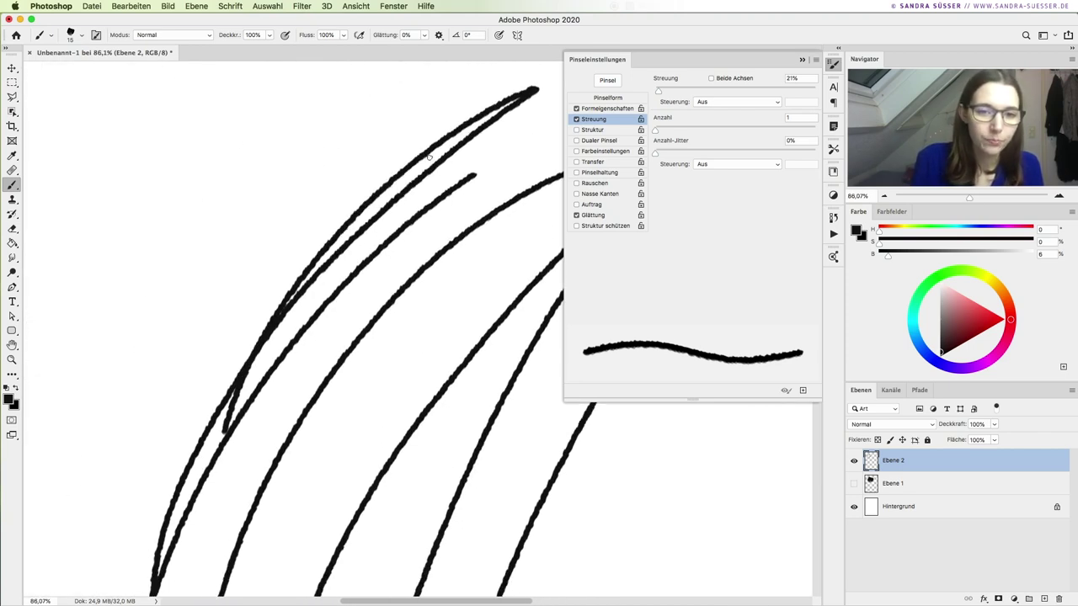
left_click_drag(388, 143, 202, 364)
left_click_drag(362, 116, 181, 431)
left_click_drag(419, 131, 177, 453)
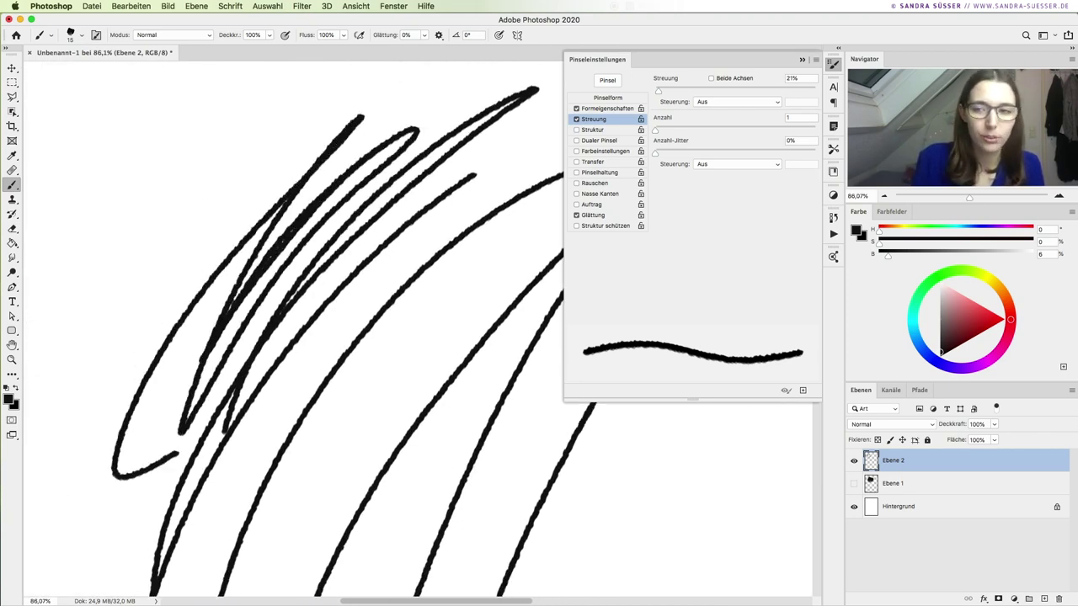
key("ctrl+z")
key("ctrl+z")
left_click_drag(971, 198, 963, 197)
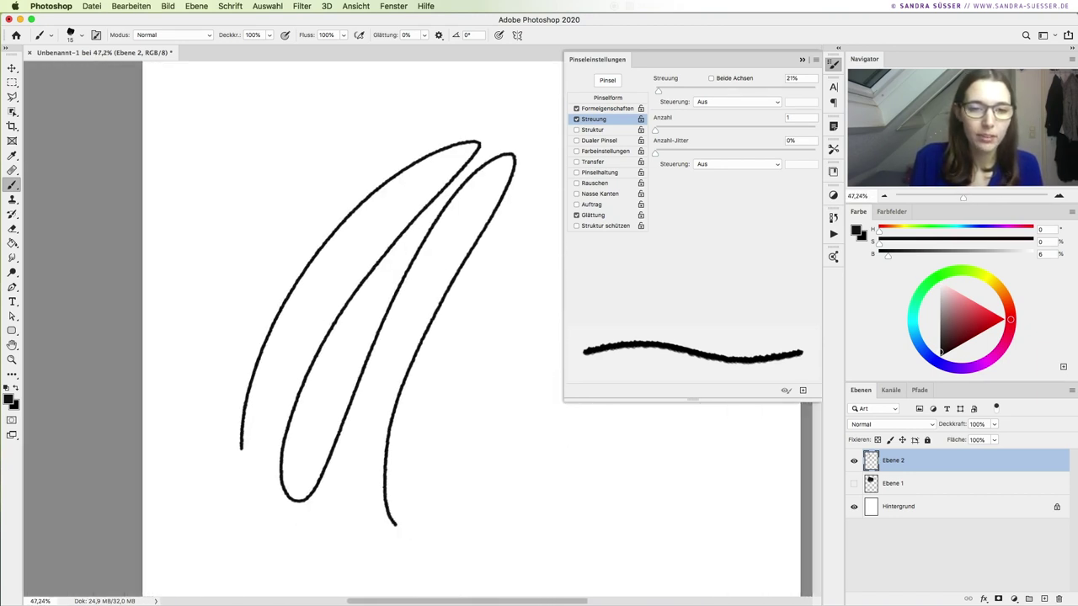
key("ctrl+z")
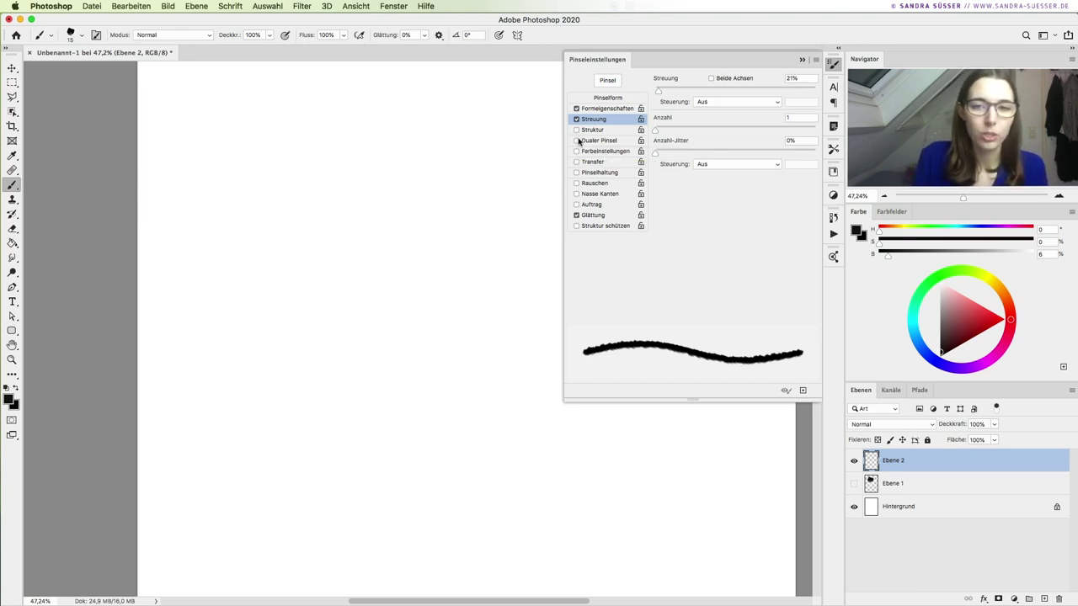
Enable the dual brush, pick a second tip and enlarge it to 46 px.
left_click(594, 141)
left_click_drag(814, 110, 815, 101)
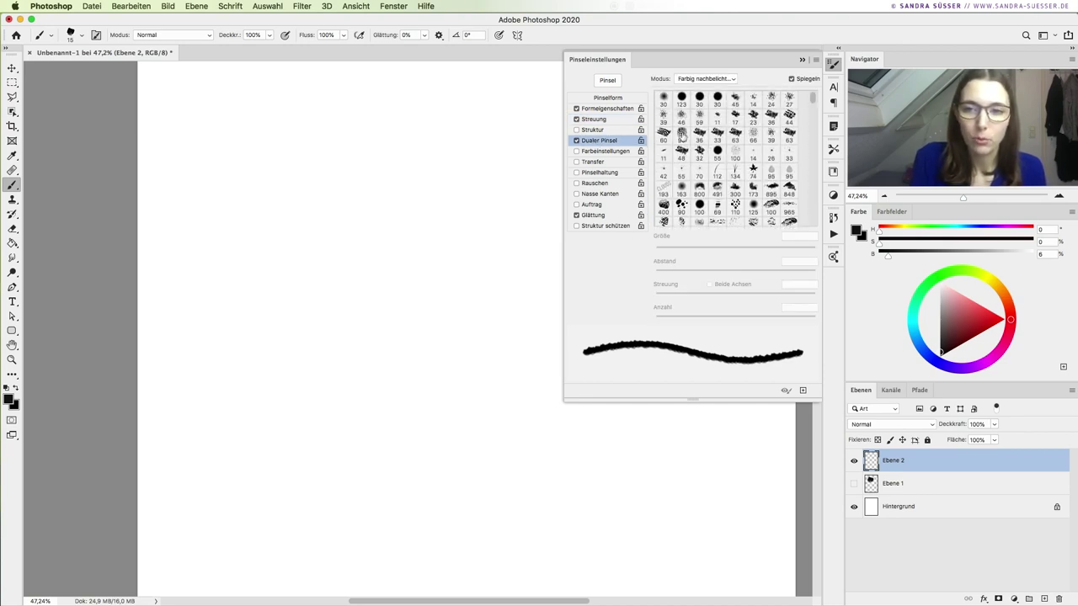
left_click(716, 133)
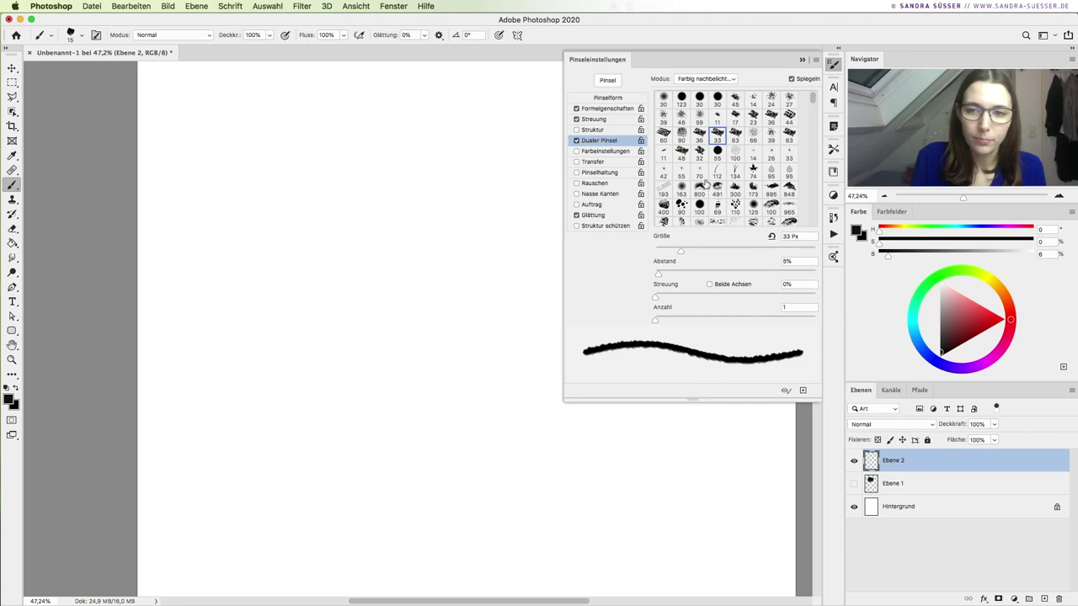
mouse_move(690, 256)
left_mouse_down()
mouse_move(782, 250)
mouse_move(701, 251)
mouse_move(746, 251)
left_mouse_up()
Try 100, 90, 33 and 895 px dual tips, settle on 300 px, and test and undo a stroke.
left_click(735, 206)
left_click(700, 206)
left_click(717, 206)
left_click(682, 207)
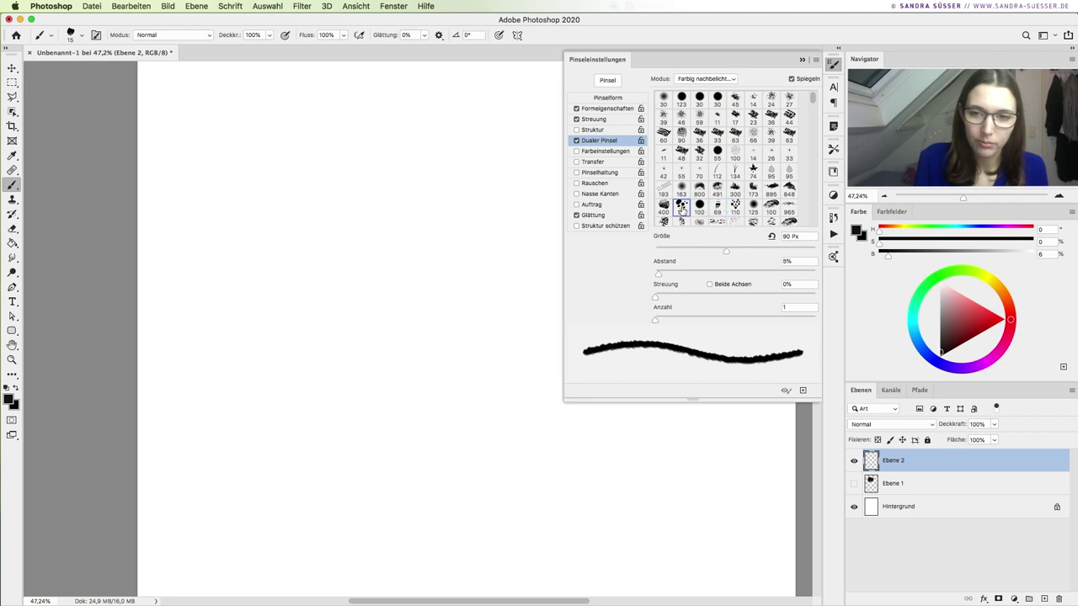
left_click(753, 153)
left_click(785, 158)
left_click(769, 189)
left_click(753, 205)
left_click(754, 221)
left_click(771, 220)
left_click(753, 221)
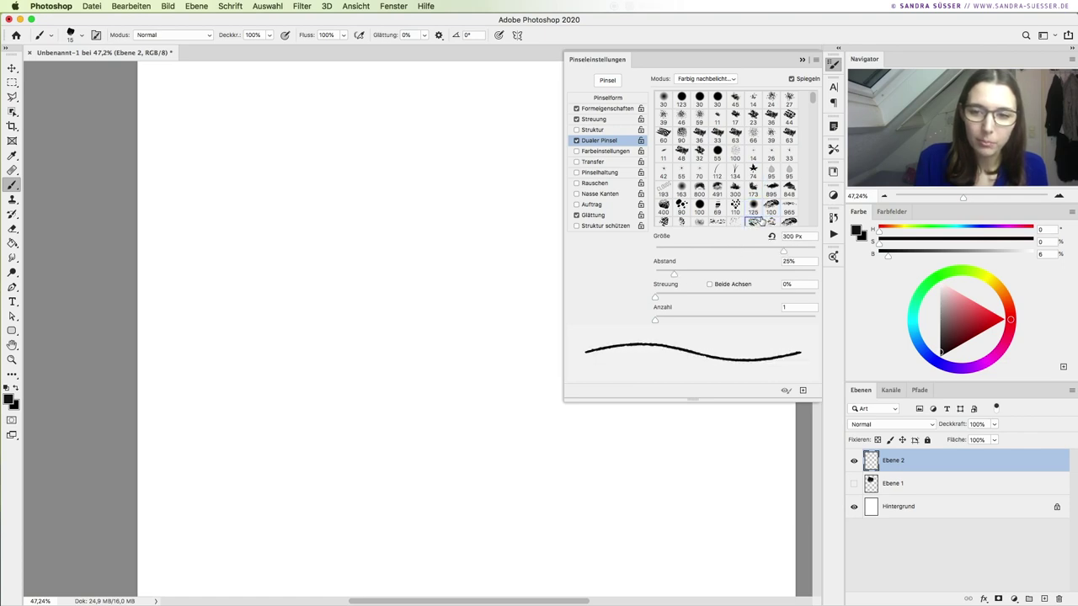
left_click_drag(208, 404, 411, 552)
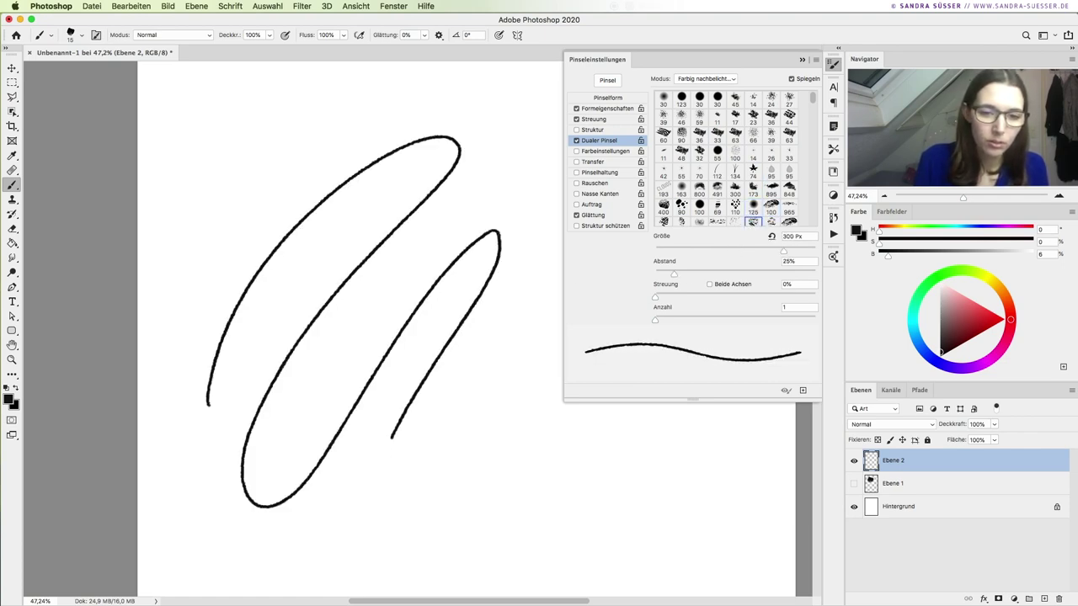
key("ctrl+z")
Switch the dual tip to 24 px and enable a Multiplizieren texture scaled above 400%, testing once.
left_click(770, 98)
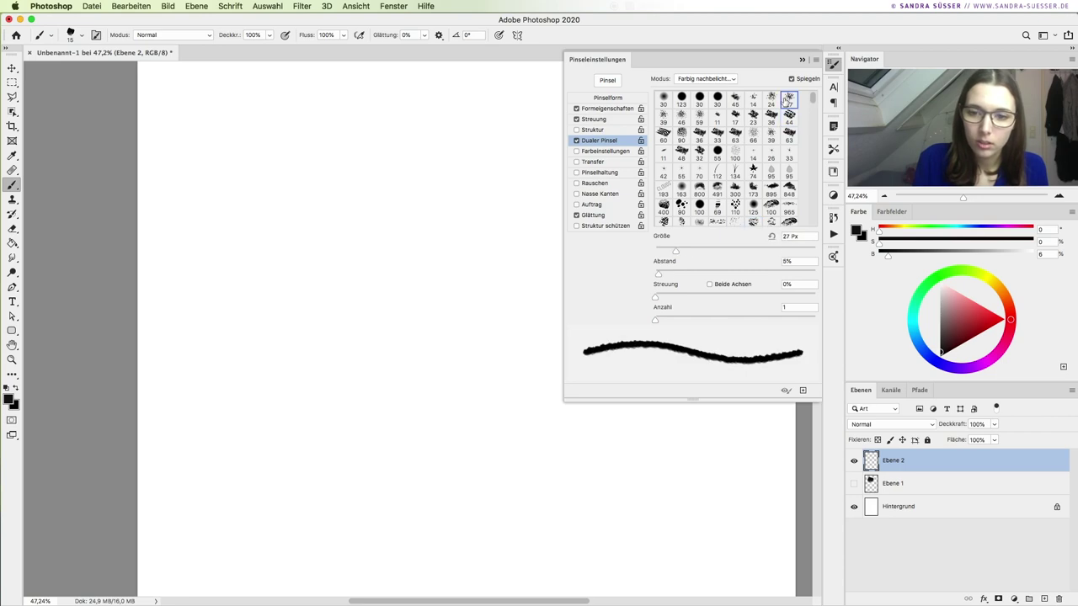
left_click(590, 131)
left_click(705, 183)
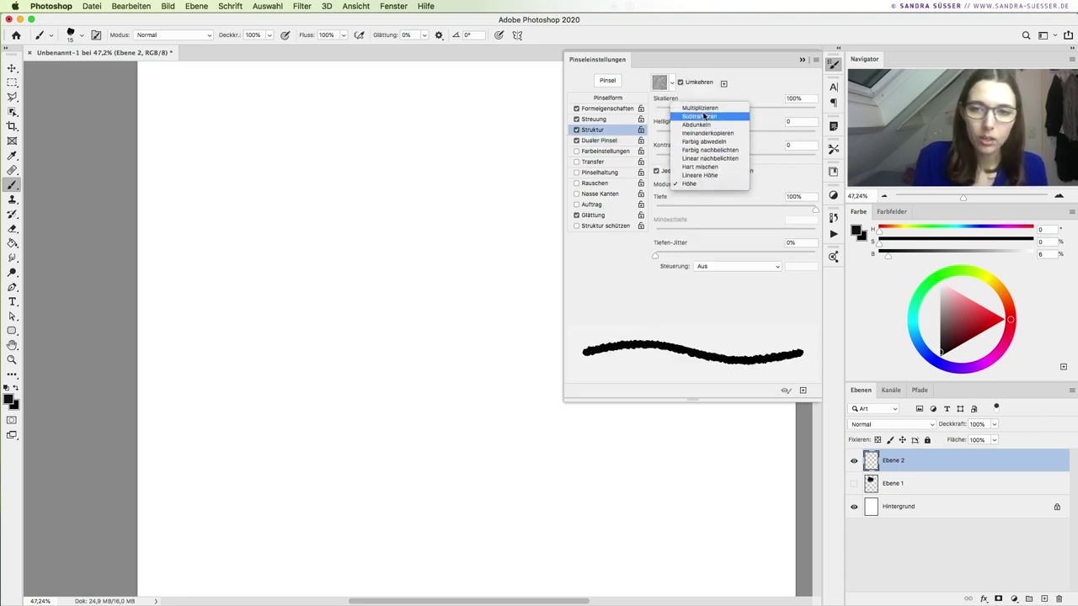
left_click(702, 110)
left_click_drag(716, 109, 794, 108)
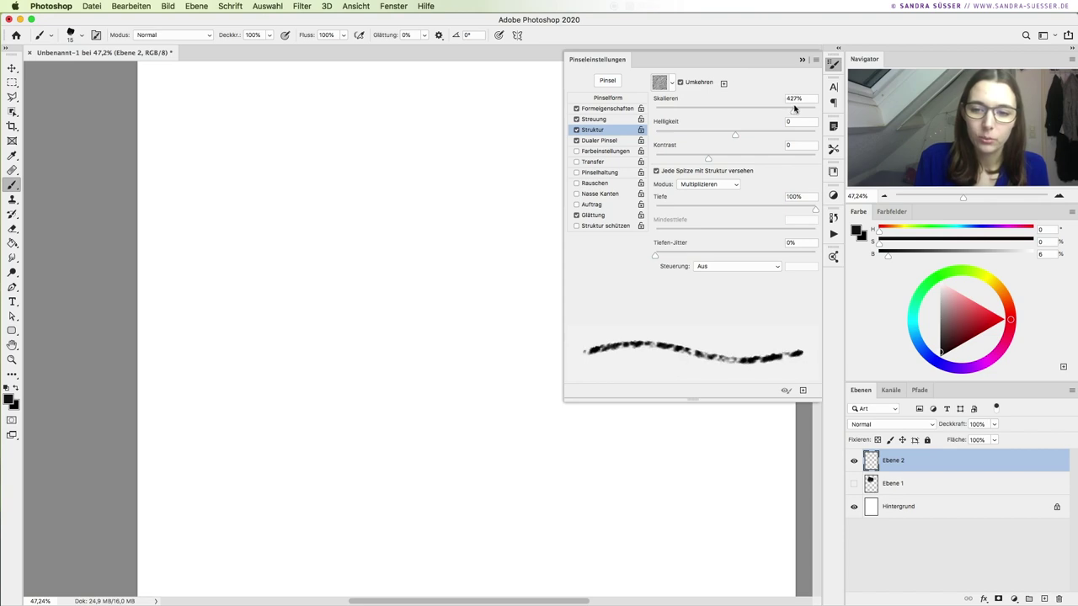
left_click_drag(234, 462, 337, 413)
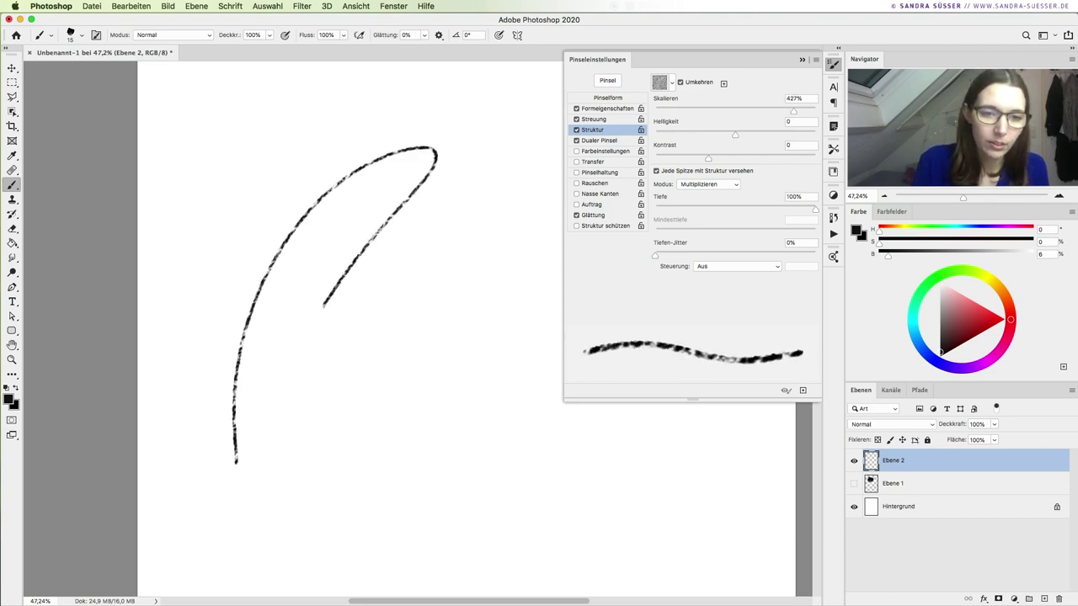
key("super+z")
Set texture scale to 497% and depth to about 74%, then inspect new test loops zoomed in.
left_click_drag(793, 113, 792, 111)
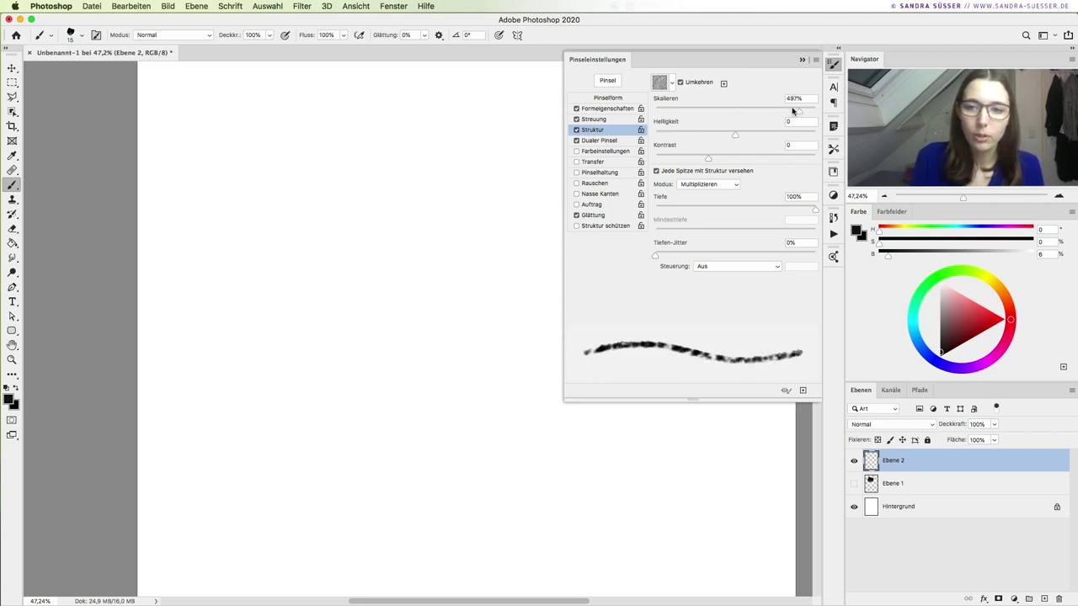
mouse_move(700, 209)
left_mouse_down()
mouse_move(667, 214)
mouse_move(765, 209)
left_mouse_up()
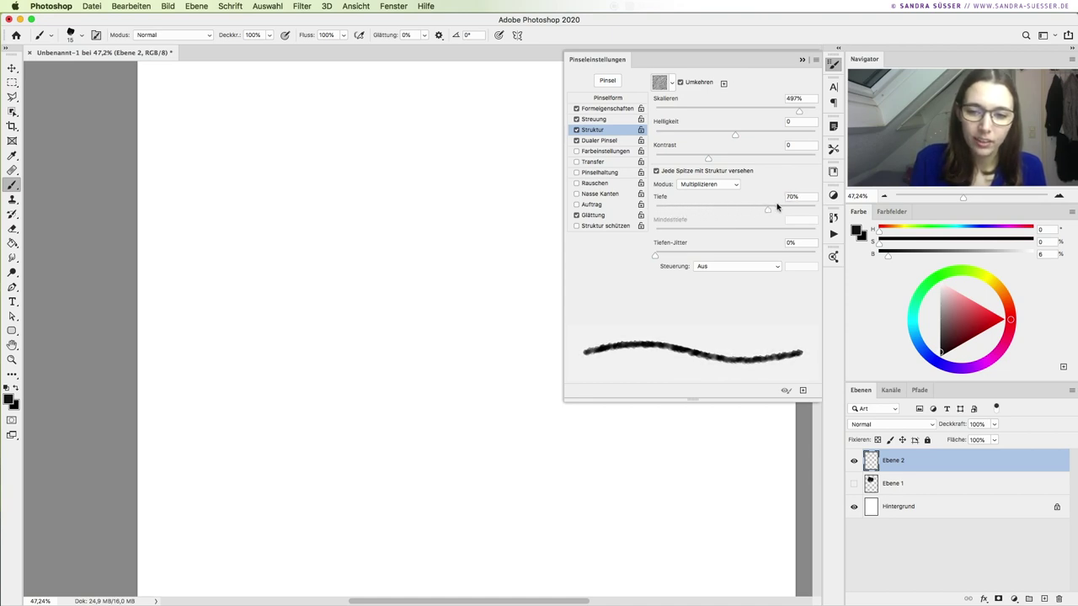
mouse_move(248, 430)
left_mouse_down()
mouse_move(364, 136)
mouse_move(368, 315)
mouse_move(401, 409)
mouse_move(453, 465)
left_mouse_up()
key("ctrl+z")
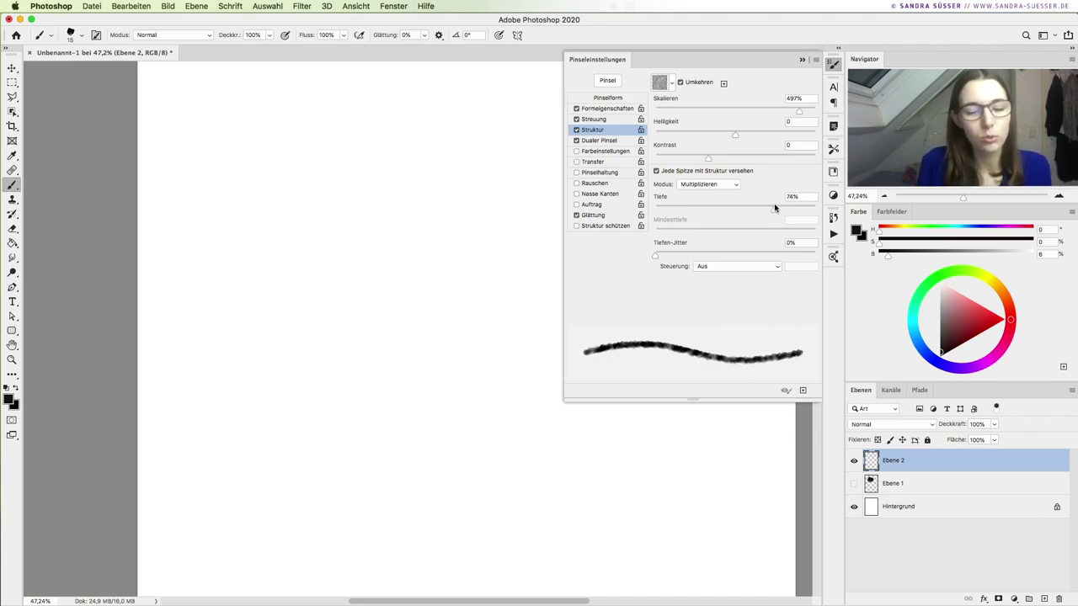
mouse_move(208, 455)
left_mouse_down()
mouse_move(294, 246)
mouse_move(357, 229)
mouse_move(362, 425)
left_mouse_up()
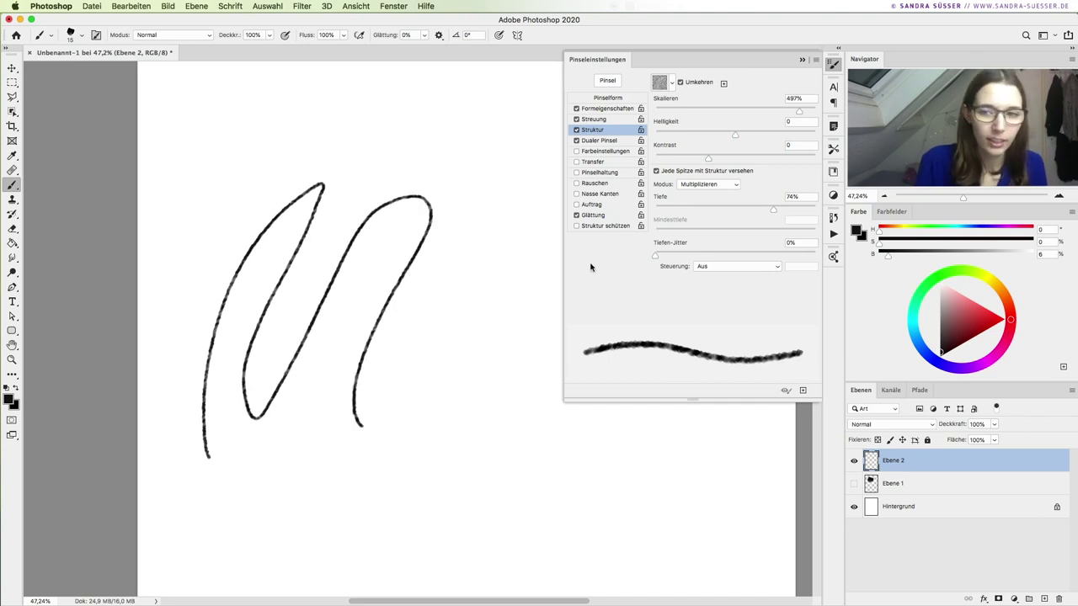
left_click_drag(962, 197, 975, 197)
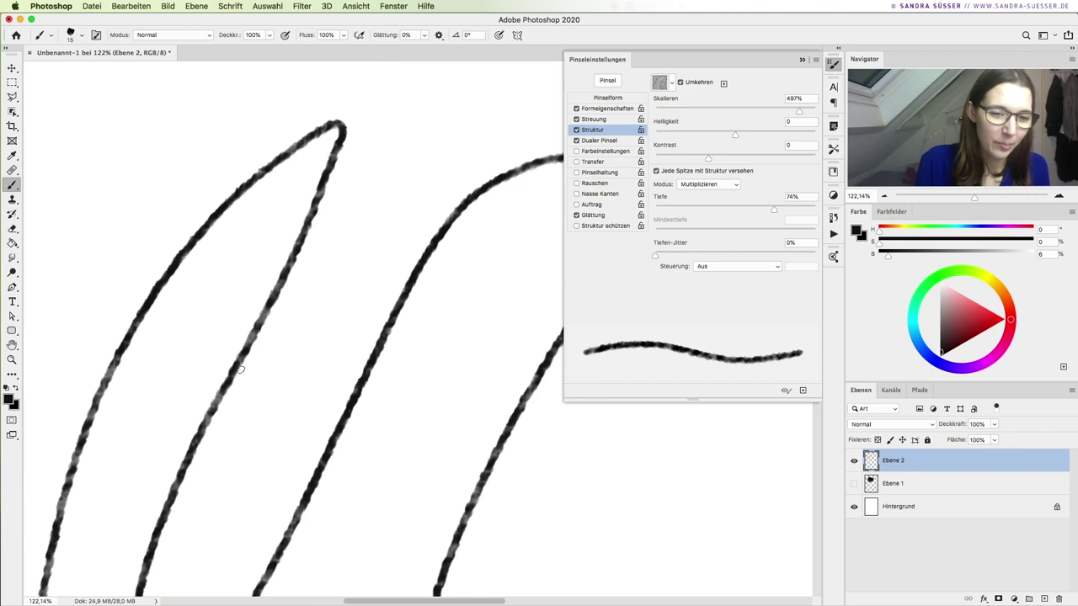
mouse_move(975, 200)
left_mouse_down()
mouse_move(955, 195)
mouse_move(965, 192)
left_mouse_up()
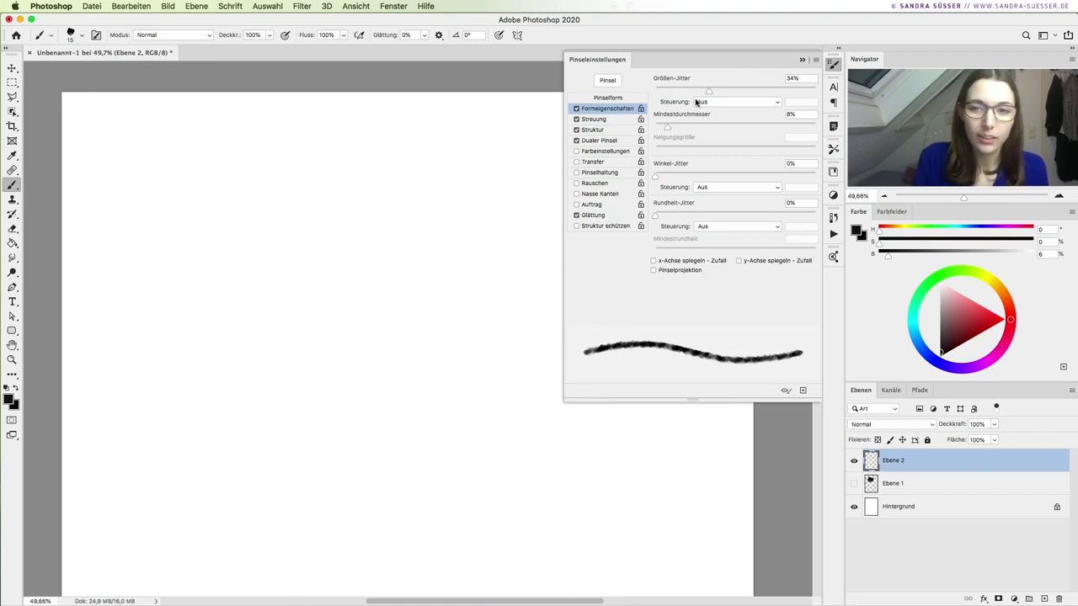
Set the shape-dynamics size jitter to follow pen pressure and test it with an undone stroke.
left_click(600, 98)
left_click(600, 109)
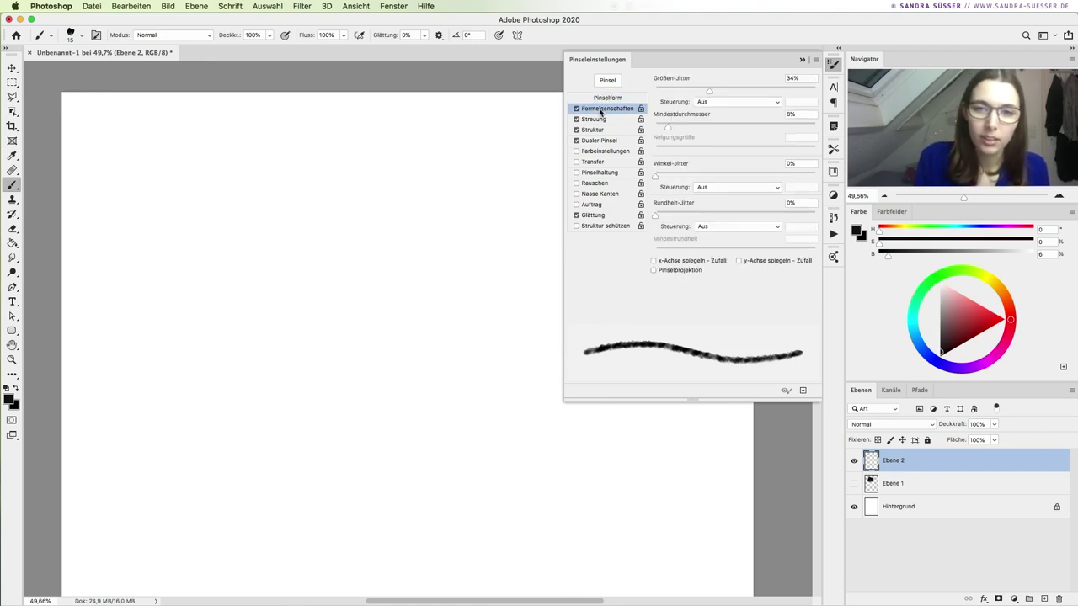
left_click(708, 102)
left_click(713, 118)
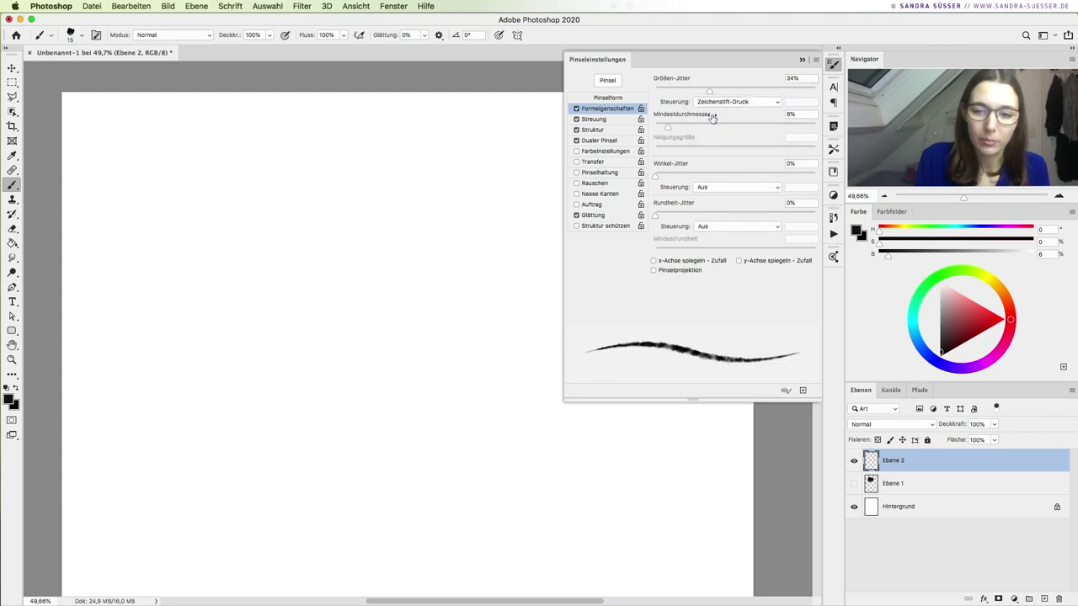
left_click_drag(150, 425, 425, 271)
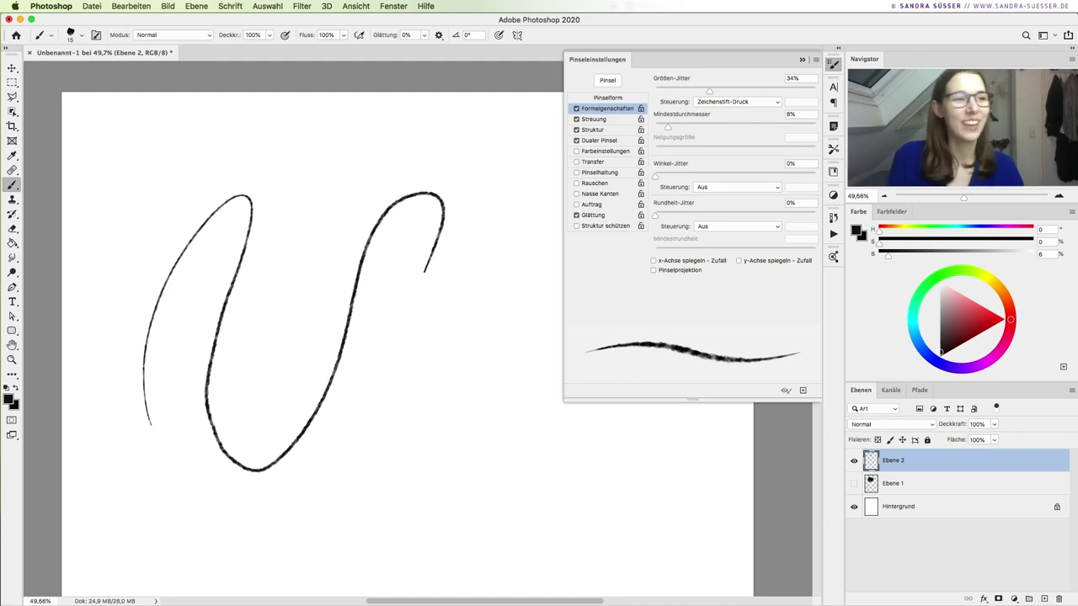
key("super+z")
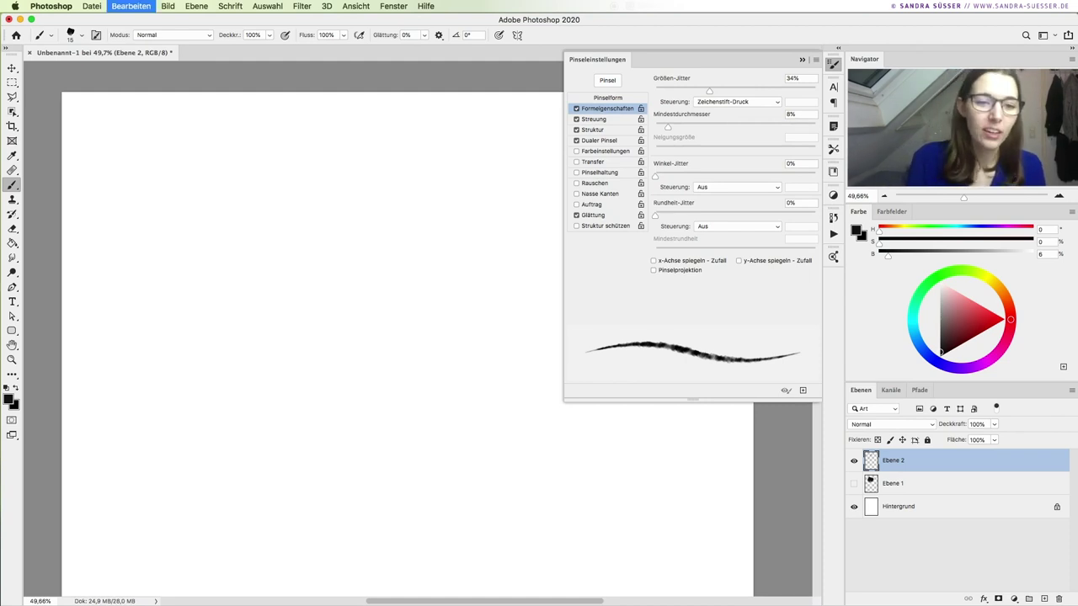
Draw and undo a wavy test stroke, then raise size jitter to about 53%.
mouse_move(222, 434)
left_mouse_down()
mouse_move(284, 314)
mouse_move(336, 410)
mouse_move(393, 337)
mouse_move(416, 420)
mouse_move(436, 323)
mouse_move(431, 410)
mouse_move(488, 375)
mouse_move(473, 489)
mouse_move(497, 486)
left_mouse_up()
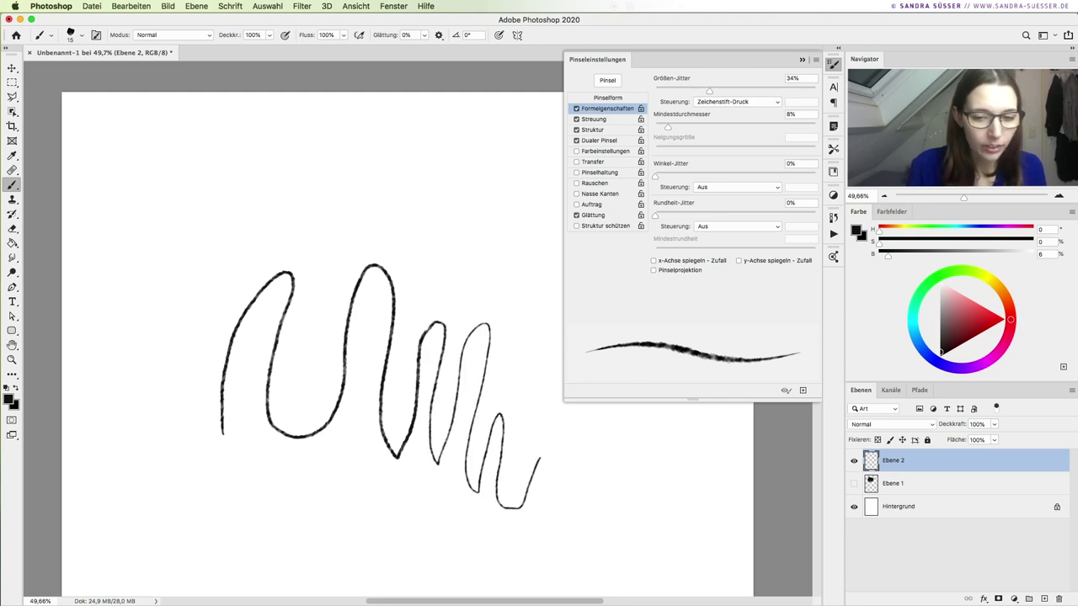
key("super+z")
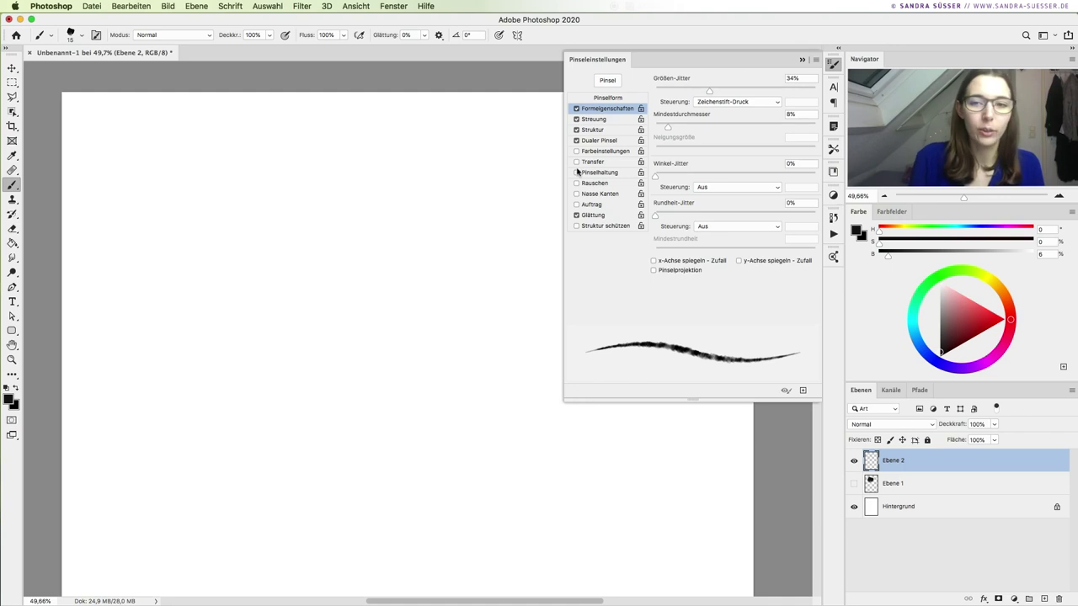
left_click_drag(709, 90, 749, 87)
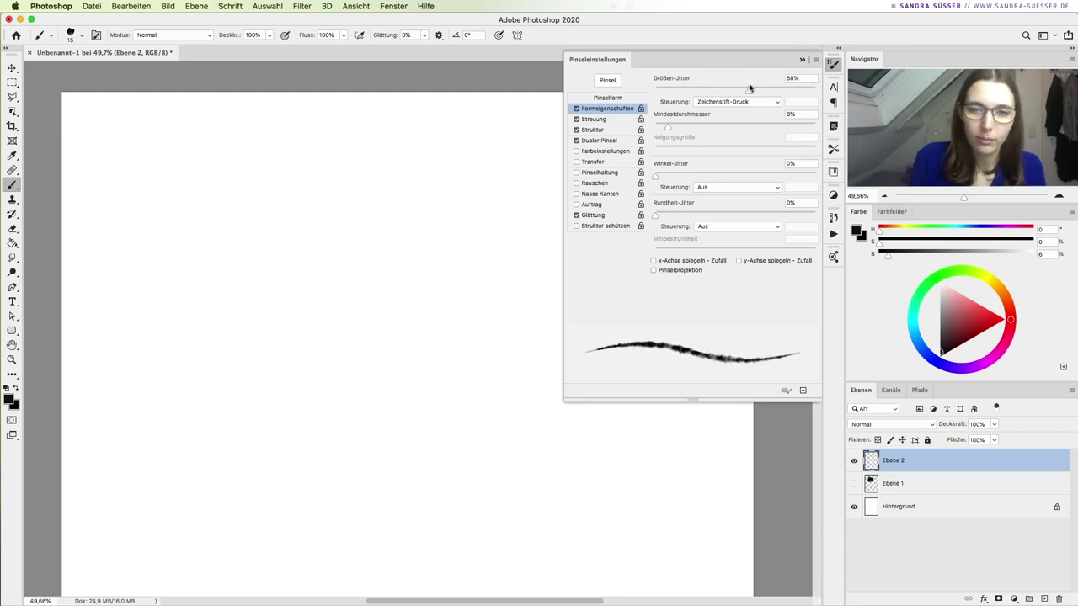
Enable Transfer with about 58% opacity jitter controlled by pen pressure.
left_click(592, 162)
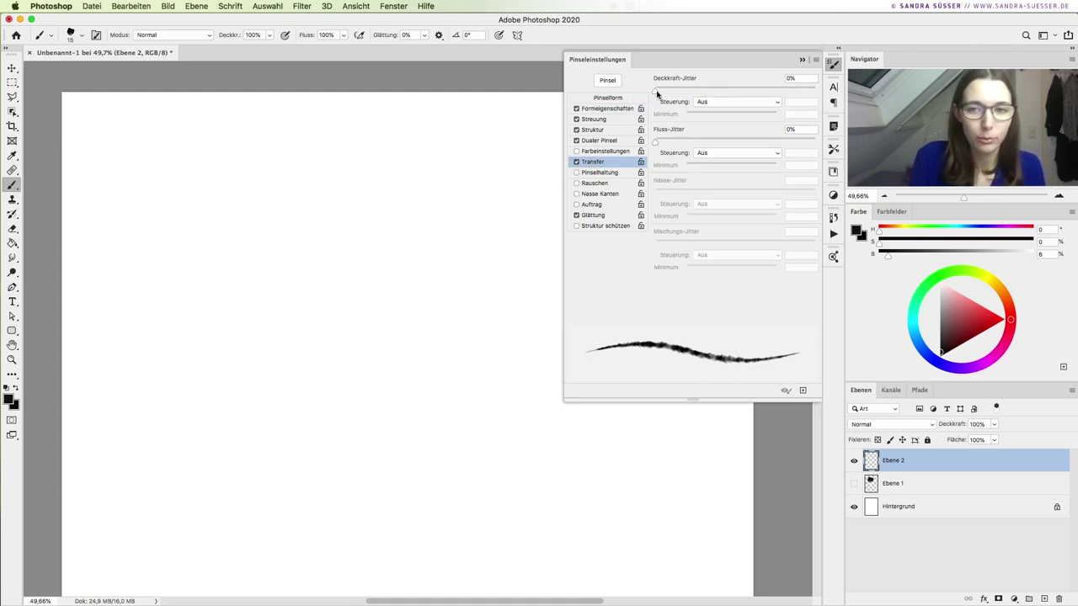
left_click_drag(663, 93, 719, 91)
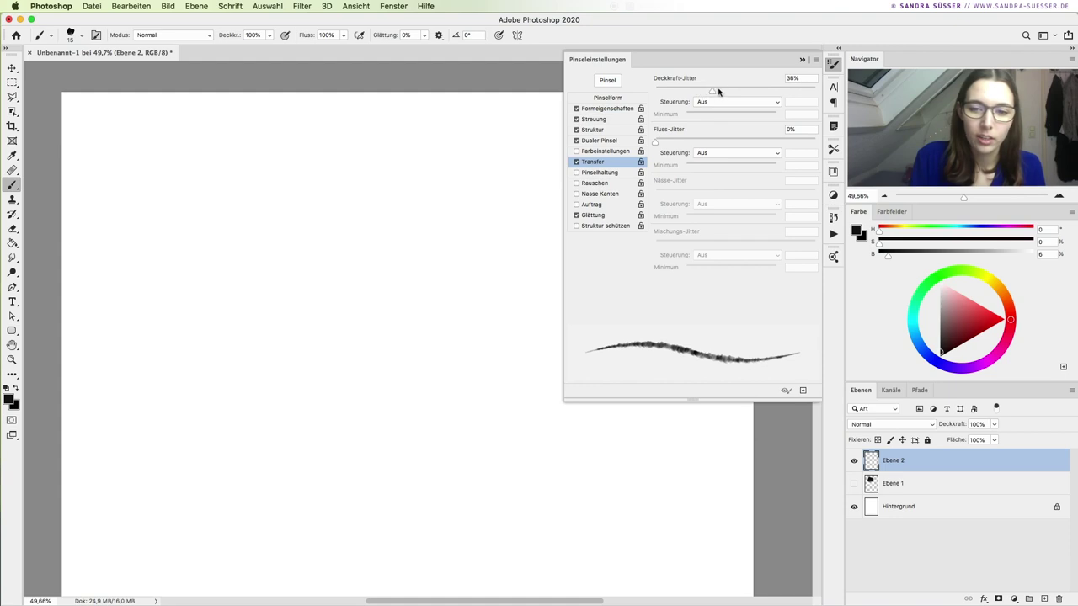
left_click(715, 103)
left_click(720, 117)
left_click(730, 90)
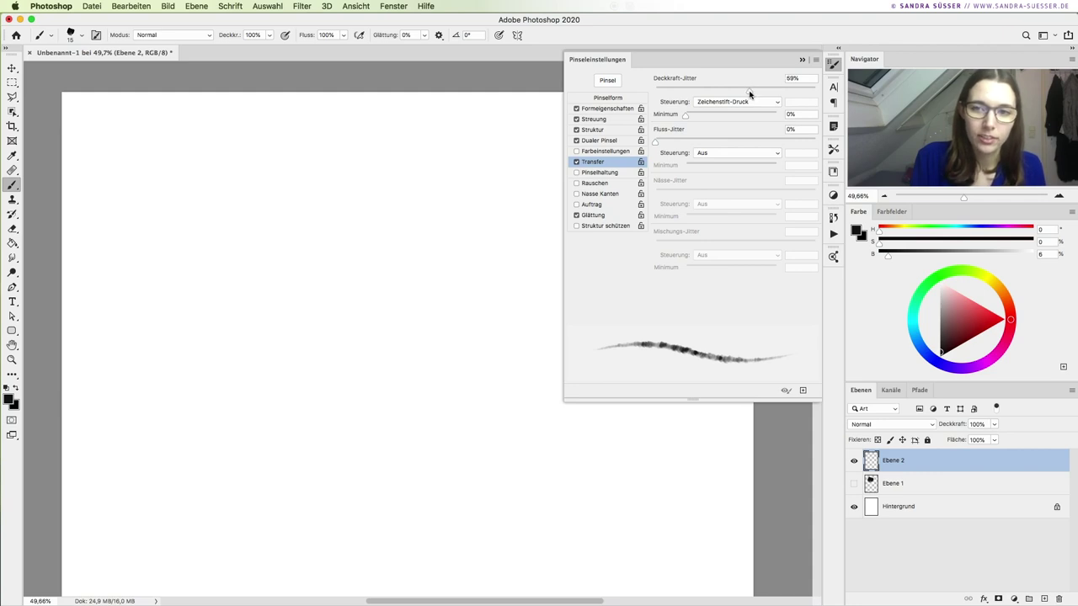
Scribble a grainy test loop, zoom in on it, and return to the Struktur texture settings.
mouse_move(207, 411)
left_mouse_down()
mouse_move(294, 384)
mouse_move(459, 240)
mouse_move(456, 440)
mouse_move(469, 523)
mouse_move(323, 467)
mouse_move(160, 295)
left_mouse_up()
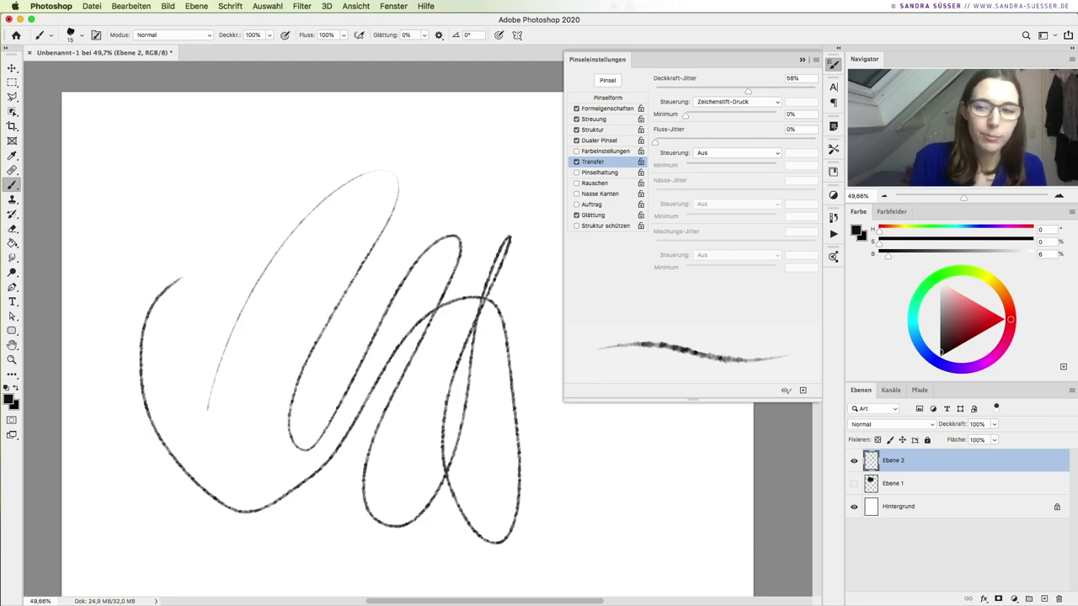
left_click_drag(967, 195, 972, 194)
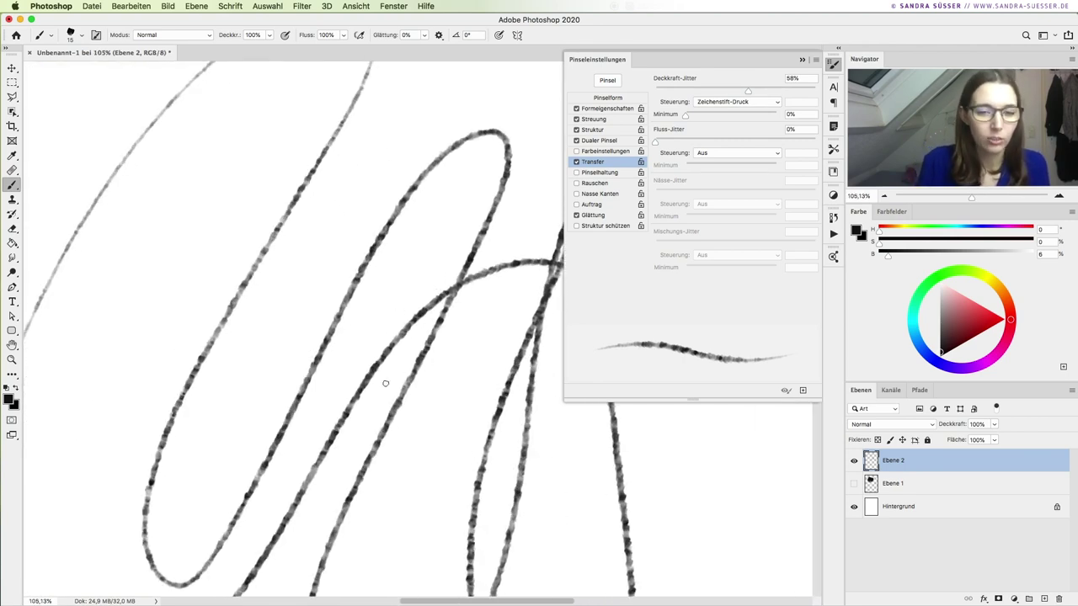
left_click(600, 129)
Turn off the brush texture and try test strokes without it.
left_click(577, 130)
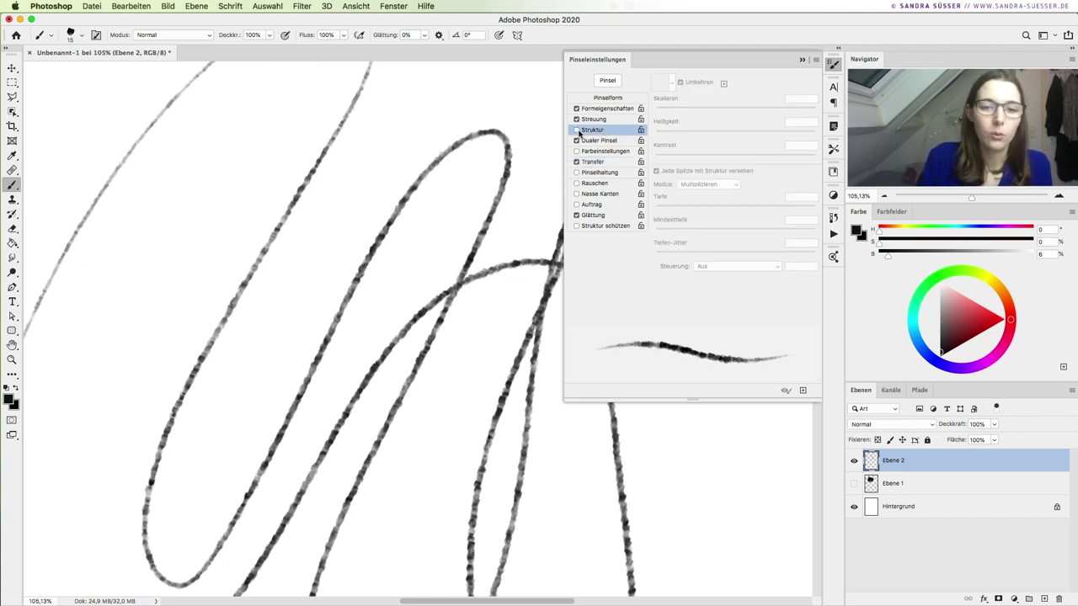
left_click_drag(331, 173, 364, 394)
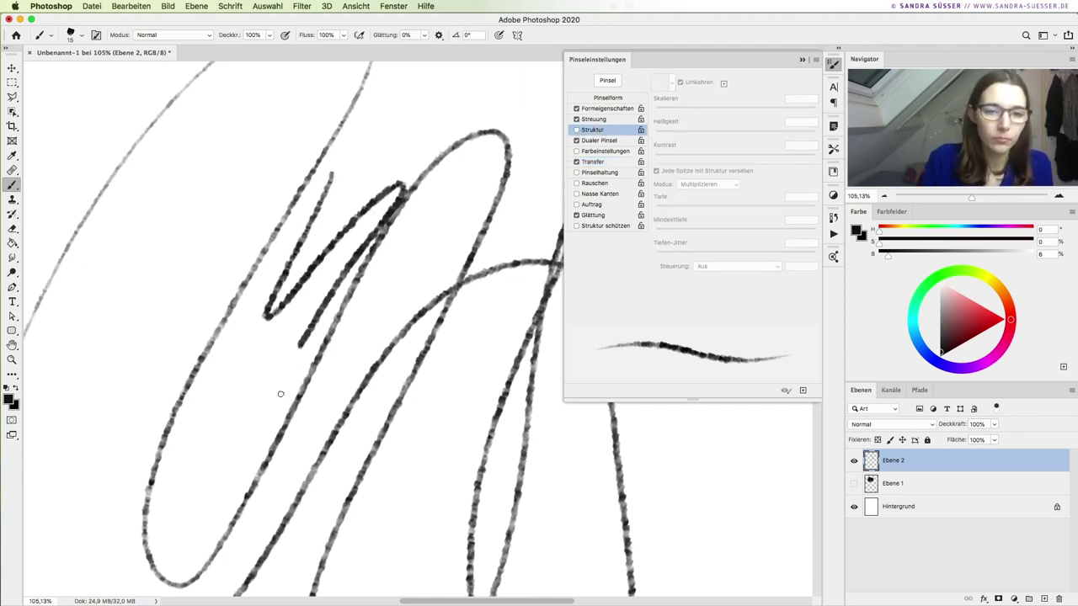
key("ctrl+z")
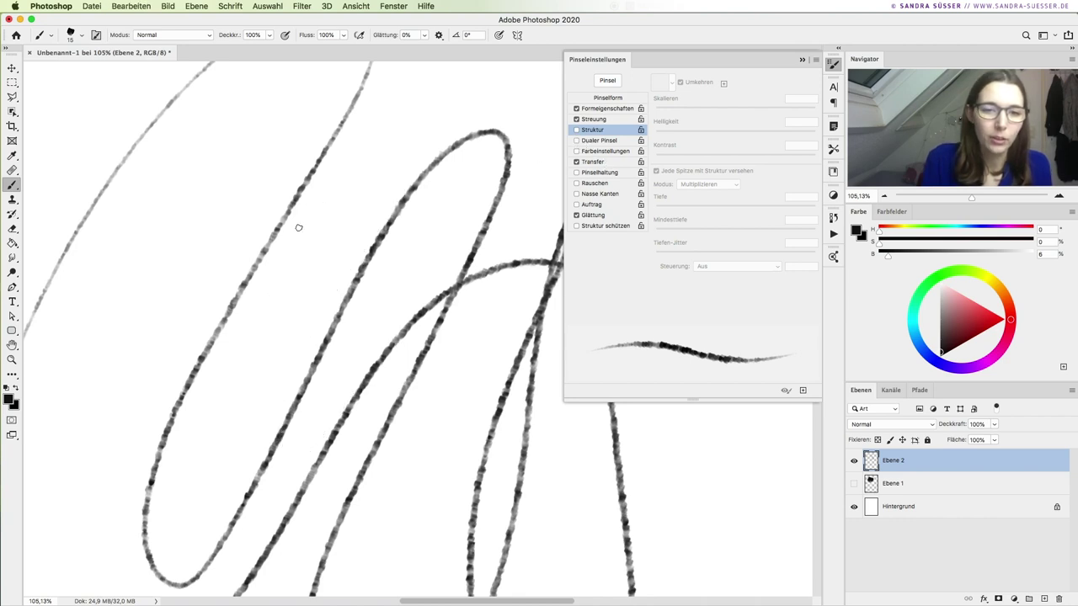
left_click_drag(329, 199, 388, 486)
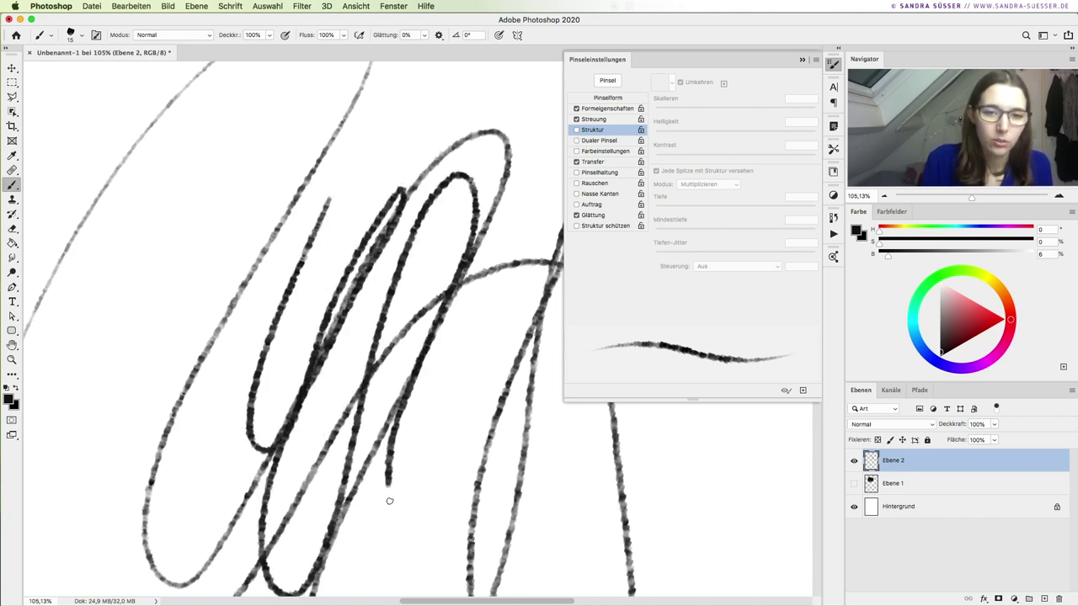
left_click_drag(389, 501, 169, 257)
key("ctrl+z")
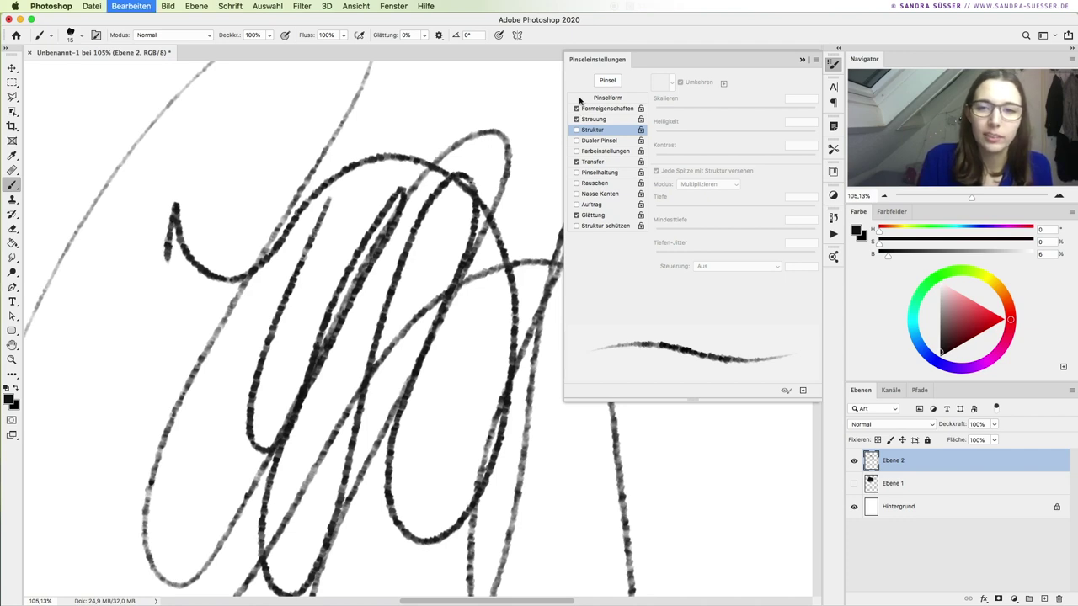
Lower the tip spacing to 9% and re-enable the texture, testing with strokes.
left_click(599, 100)
left_click_drag(673, 303, 665, 302)
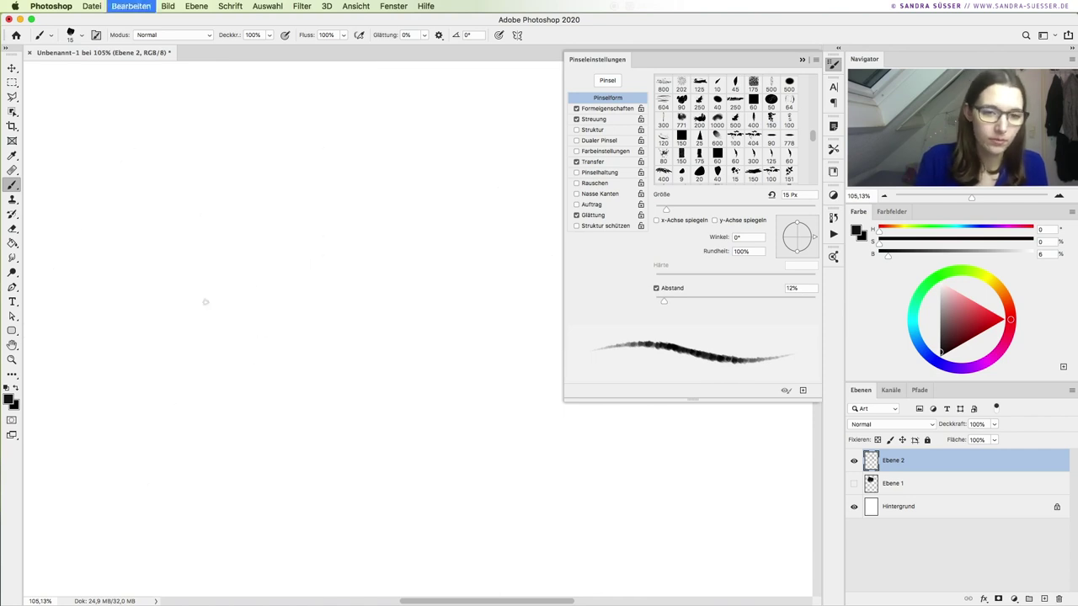
key("ctrl+z")
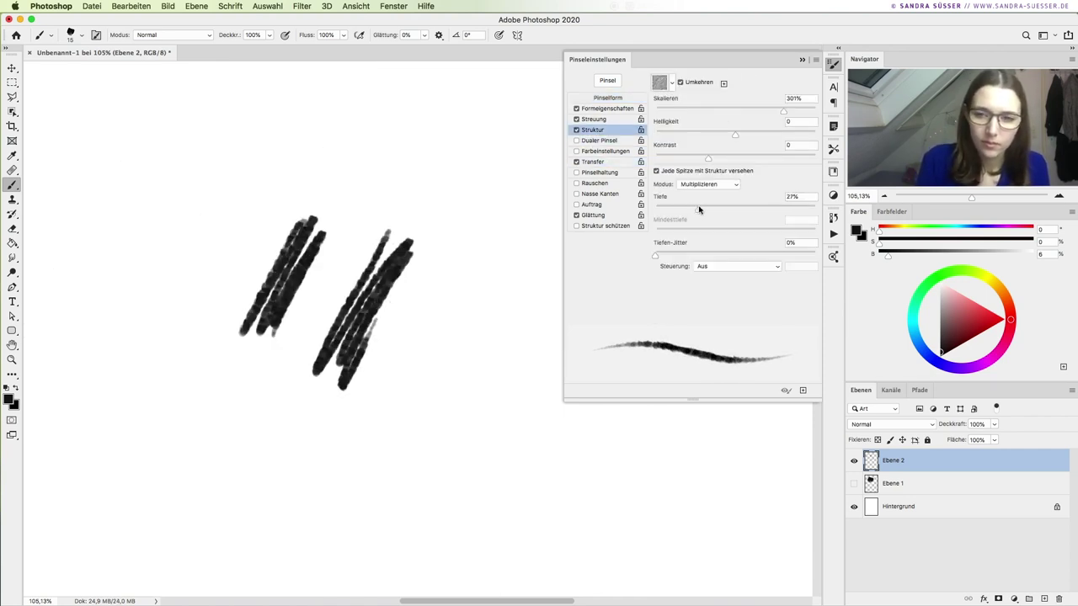
left_click(592, 161)
left_click_drag(505, 264, 437, 485)
key("ctrl+z")
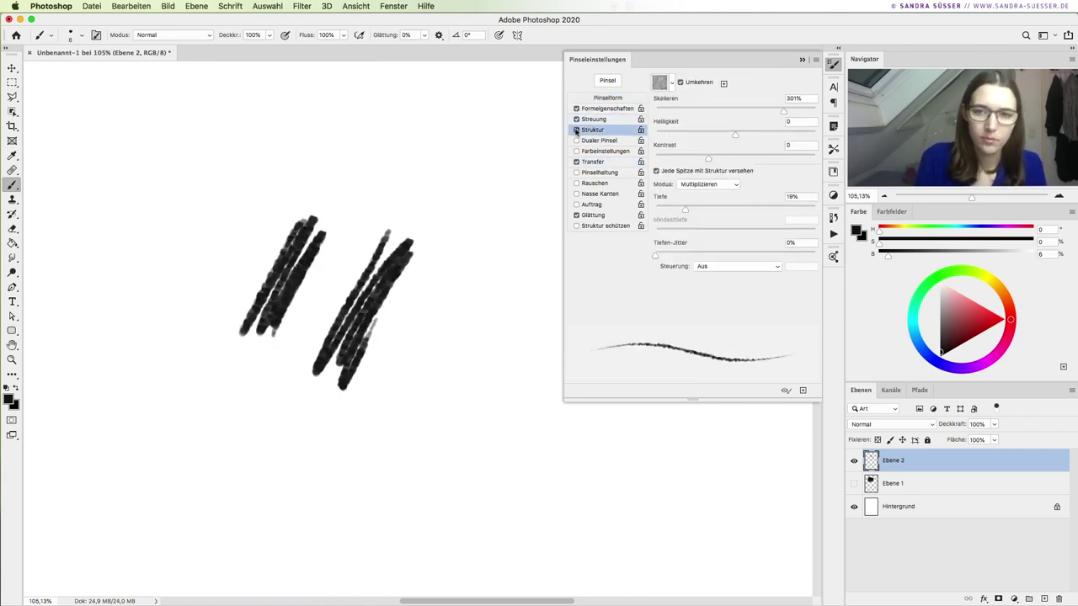
Reduce the texture depth to about 19% and compare strokes with and without texture.
left_click(593, 119)
left_click_drag(464, 289, 373, 534)
key("ctrl+z")
left_click_drag(435, 381, 342, 505)
left_click(592, 130)
left_click_drag(458, 385, 371, 514)
key("ctrl+z")
Turn on the dual brush and test a stroke with it.
left_click(607, 98)
left_click_drag(423, 459, 402, 495)
key("ctrl+z")
left_click(598, 140)
scroll(724, 160, "down", 3)
left_click_drag(462, 383, 396, 496)
key("ctrl+z")
Try different dual brush tips, including 37 px and 44 px, with test strokes.
left_click(664, 198)
left_click_drag(506, 349, 361, 517)
key("ctrl+z")
mouse_move(542, 229)
left_mouse_down()
mouse_move(480, 385)
mouse_move(383, 539)
left_mouse_up()
key("ctrl+z")
left_click(735, 215)
key("ctrl+z")
left_click(682, 214)
left_click_drag(480, 386, 371, 552)
key("ctrl+z")
Turn off the dual brush and make angle jitter follow pen pressure.
left_click(576, 140)
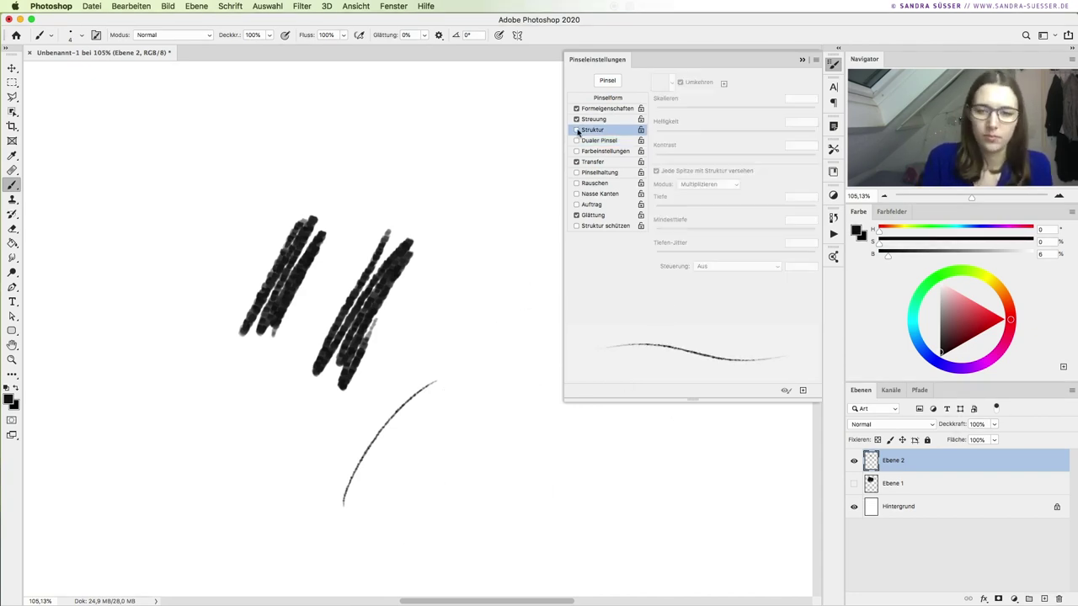
left_click(608, 108)
left_click(736, 187)
left_click(724, 202)
left_click_drag(363, 564, 604, 560)
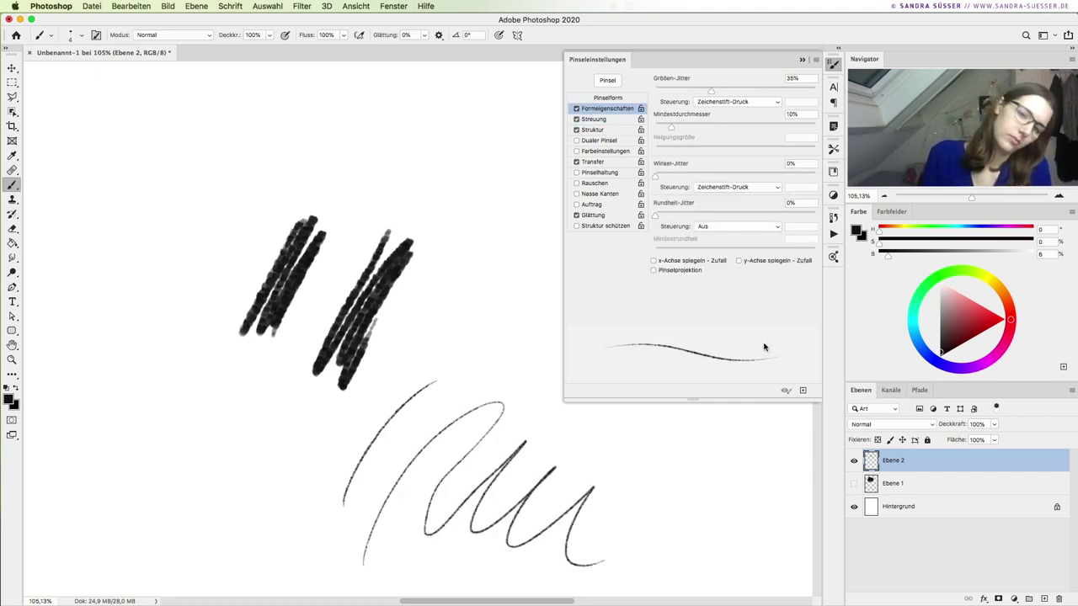
key("ctrl+z")
Test brush sizes 20 and 5, settling on the thin 5 px tip.
key("ctrl+z")
key("ctrl+z")
key("ctrl+z")
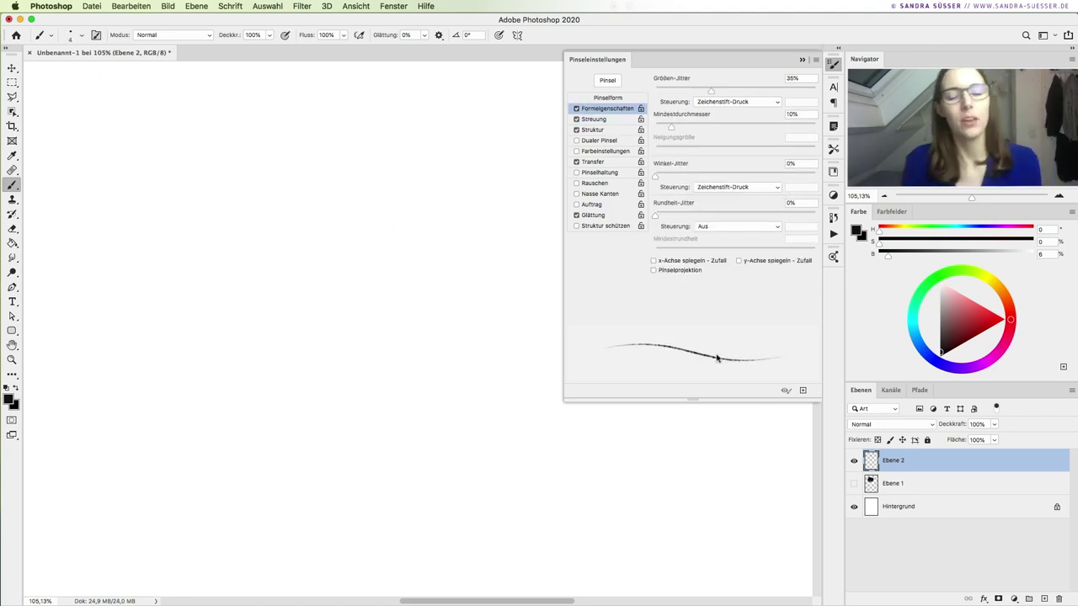
key("bracketright")
key("bracketright")
key("bracketright")
mouse_move(193, 396)
left_mouse_down()
mouse_move(260, 361)
mouse_move(412, 342)
mouse_move(505, 385)
left_mouse_up()
key("ctrl+z")
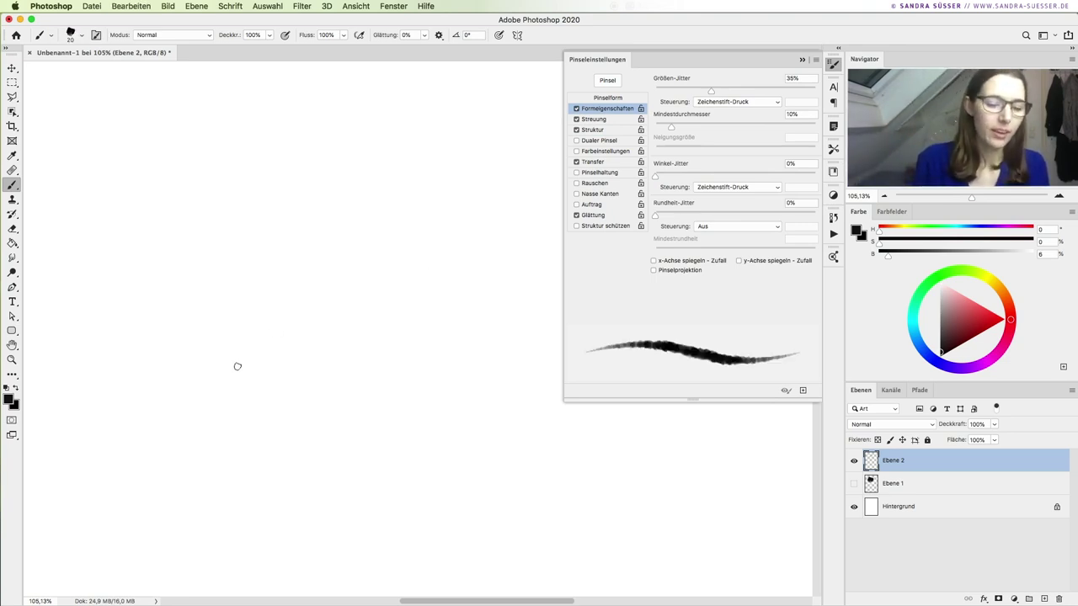
key("bracketleft")
key("bracketleft")
key("bracketleft")
mouse_move(170, 459)
left_mouse_down()
mouse_move(365, 193)
mouse_move(441, 272)
mouse_move(384, 472)
left_mouse_up()
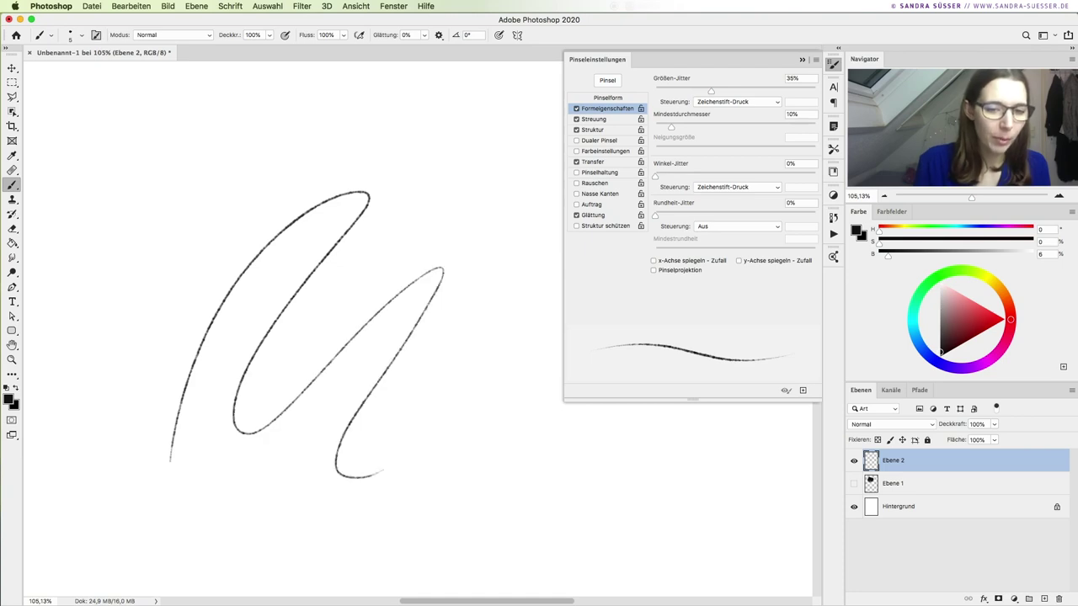
key("ctrl+z")
Clear the remaining scribbles and draw the eye's corner diagonal and upper arch.
mouse_move(152, 407)
left_mouse_down()
mouse_move(260, 226)
mouse_move(253, 386)
mouse_move(413, 333)
left_mouse_up()
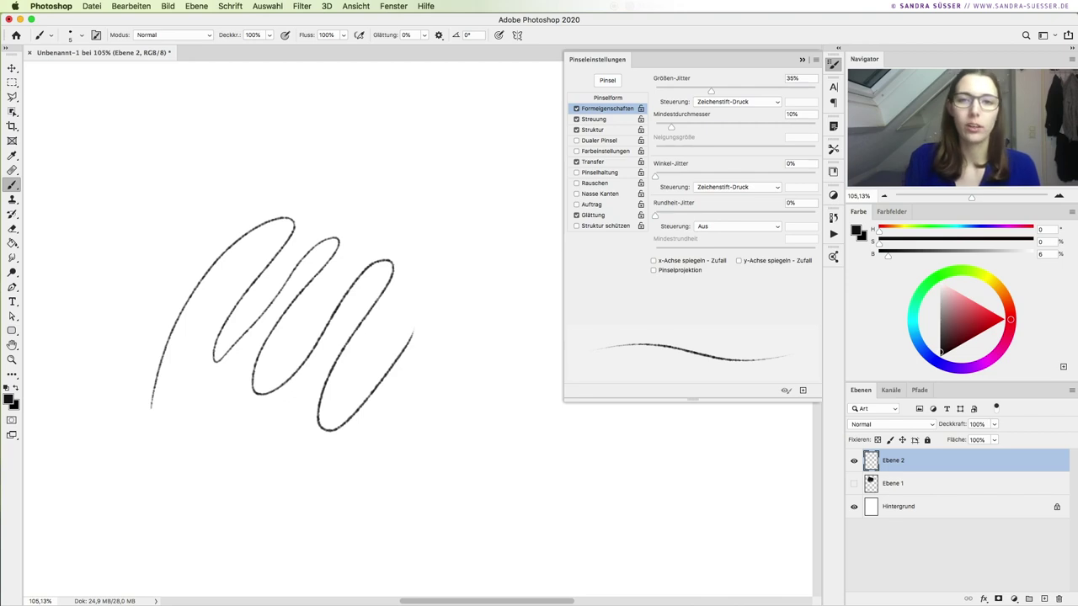
key("ctrl+z")
mouse_move(360, 325)
left_mouse_down()
mouse_move(383, 373)
mouse_move(505, 289)
left_mouse_up()
key("ctrl+z")
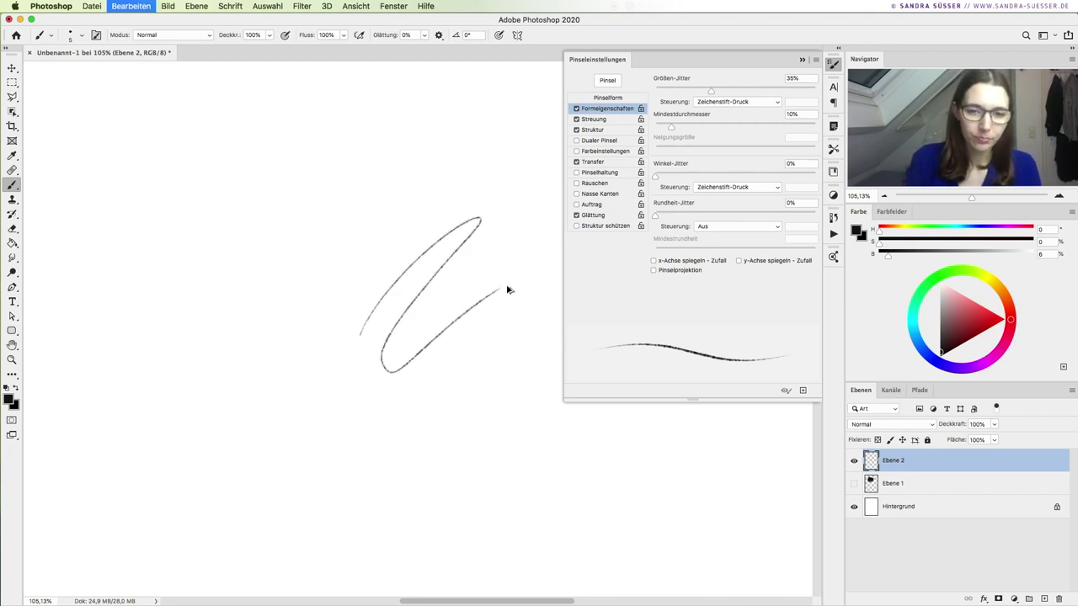
mouse_move(196, 389)
left_mouse_down()
mouse_move(240, 309)
mouse_move(415, 397)
left_mouse_up()
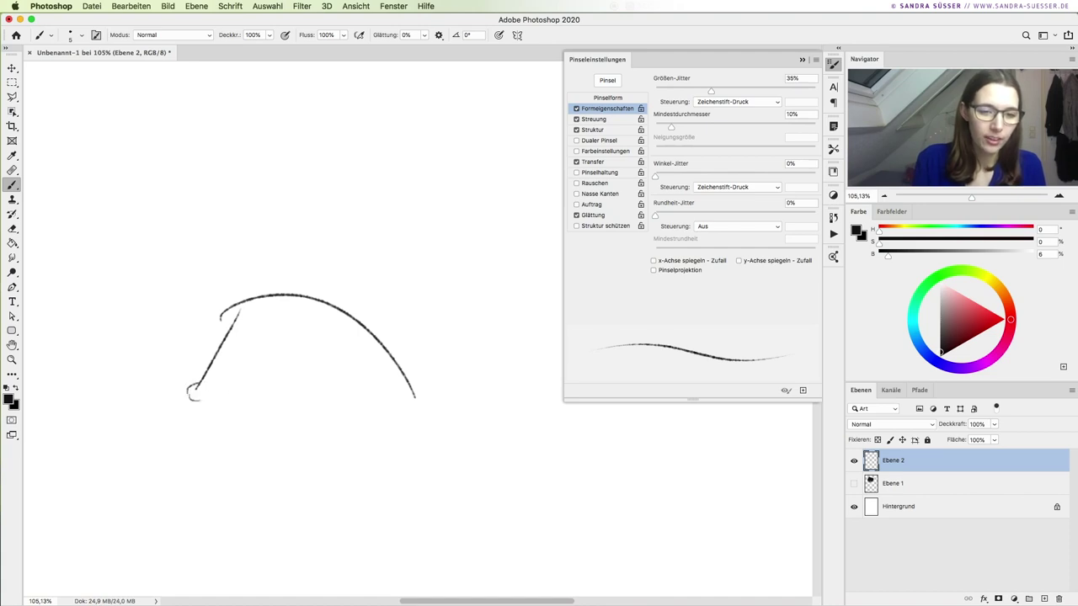
key("ctrl+z")
left_click_drag(218, 357, 379, 347)
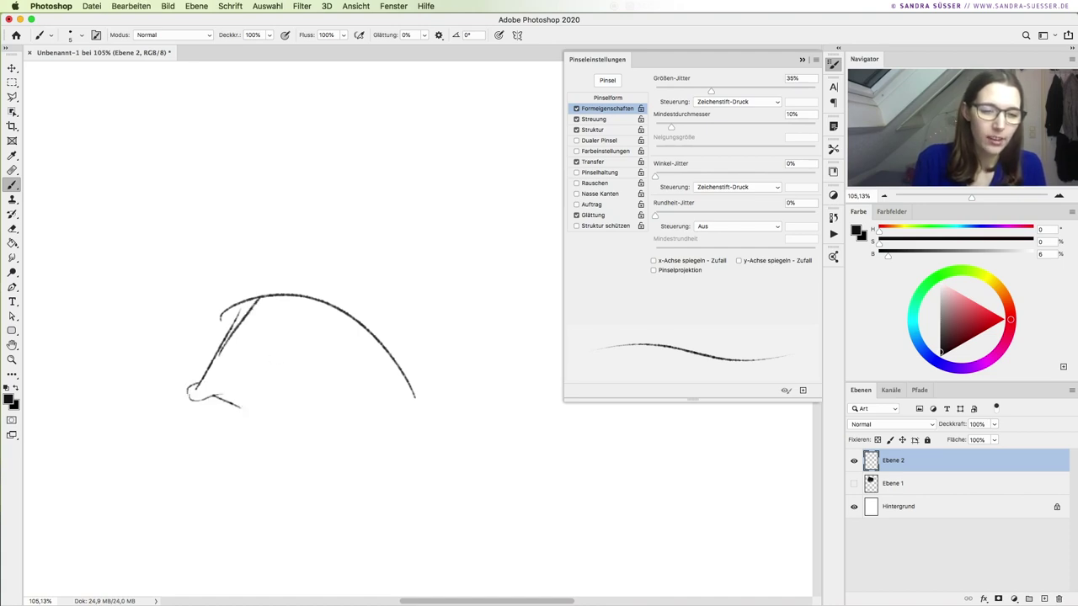
Draw the lower lid extension, inner upper-lid arches, eyebrow line and left arc.
left_click_drag(285, 411, 352, 406)
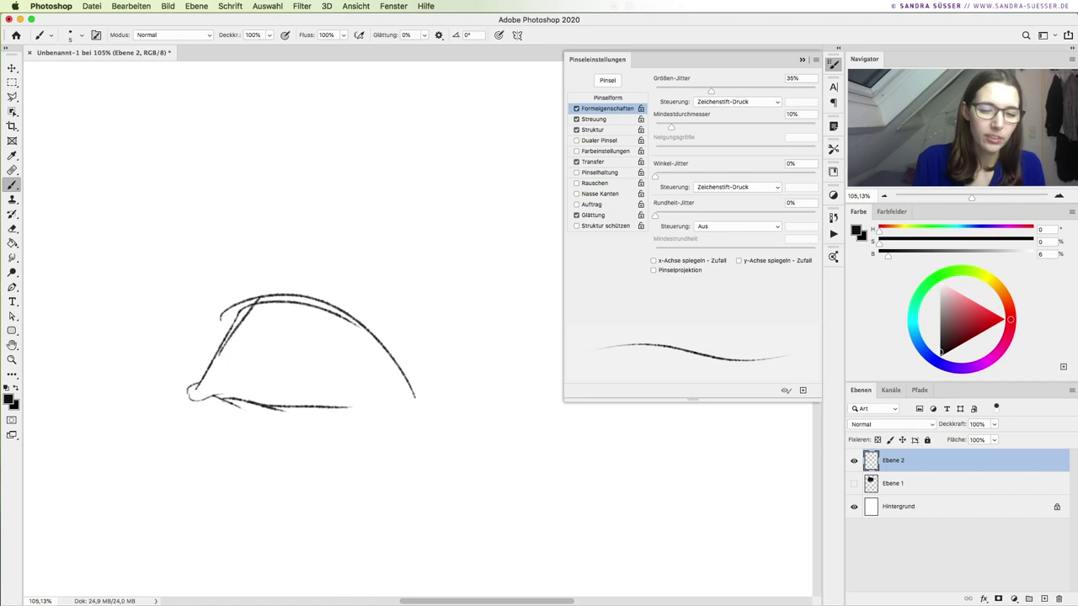
key("ctrl+z")
mouse_move(252, 411)
left_mouse_down()
mouse_move(370, 404)
mouse_move(413, 358)
left_mouse_up()
mouse_move(195, 358)
left_mouse_down()
mouse_move(336, 267)
mouse_move(413, 358)
left_mouse_up()
left_click_drag(181, 280, 476, 263)
left_click_drag(173, 305, 133, 366)
Add the lower lid line, darken the inner arch, and draw lashes and inner corner.
left_click_drag(202, 417, 267, 487)
left_click_drag(241, 389, 394, 363)
left_click_drag(219, 313, 421, 396)
left_click_drag(328, 305, 441, 327)
left_click_drag(345, 412, 358, 433)
left_click_drag(251, 318, 229, 392)
Draw the iris circle and pupil, then shade the iris.
left_click_drag(226, 359, 211, 388)
left_click_drag(286, 320, 336, 379)
mouse_move(316, 335)
left_mouse_down()
mouse_move(333, 358)
mouse_move(308, 362)
left_mouse_up()
mouse_move(296, 320)
left_mouse_down()
mouse_move(283, 364)
mouse_move(285, 342)
left_mouse_up()
mouse_move(359, 338)
left_mouse_down()
mouse_move(332, 372)
mouse_move(354, 385)
left_mouse_up()
left_click_drag(283, 357, 326, 387)
Hatch shading around the eye and eyebrow, and darken the lashes and lower lid.
mouse_move(244, 321)
left_mouse_down()
mouse_move(182, 386)
mouse_move(244, 471)
left_mouse_up()
mouse_move(254, 248)
left_mouse_down()
mouse_move(193, 337)
mouse_move(154, 368)
left_mouse_up()
mouse_move(270, 209)
left_mouse_down()
mouse_move(185, 278)
mouse_move(447, 229)
left_mouse_up()
left_click_drag(210, 322, 449, 335)
mouse_move(308, 291)
left_mouse_down()
mouse_move(403, 343)
mouse_move(311, 414)
left_mouse_up()
left_click_drag(308, 396, 222, 411)
left_click_drag(367, 395, 176, 389)
Zoom to about 78% via the Navigator and hatch the eyebrow's left end.
left_click_drag(971, 198, 968, 198)
mouse_move(312, 309)
left_mouse_down()
mouse_move(221, 295)
mouse_move(189, 278)
left_mouse_up()
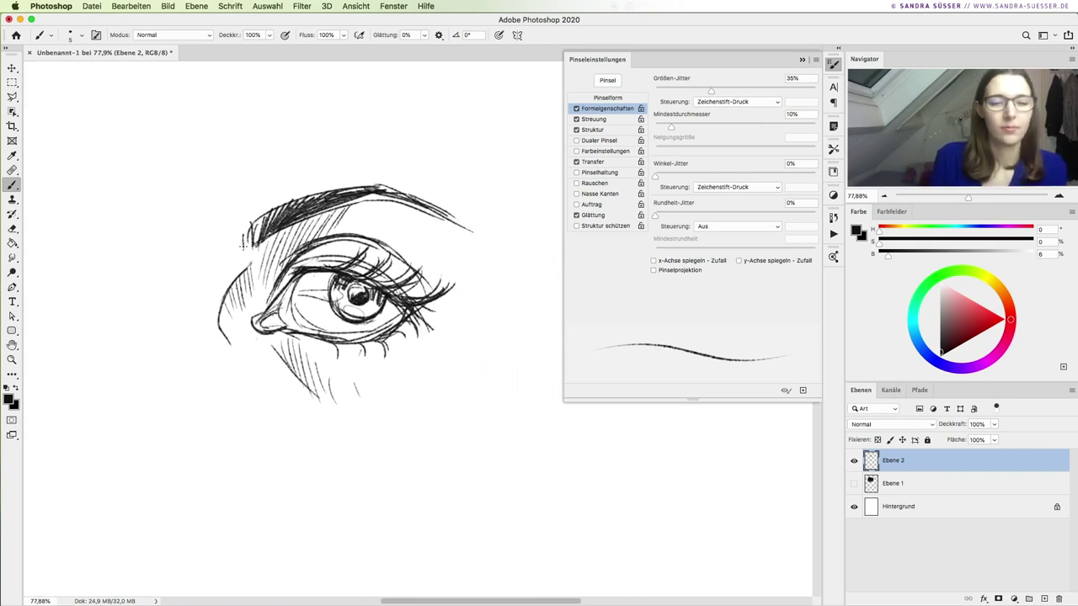
left_click_drag(249, 224, 243, 246)
Try a curve left of the eye at brush size 25, then undo it.
left_click_drag(177, 269, 194, 445)
key("bracketright")
key("bracketright")
key("bracketright")
left_click_drag(167, 360, 202, 451)
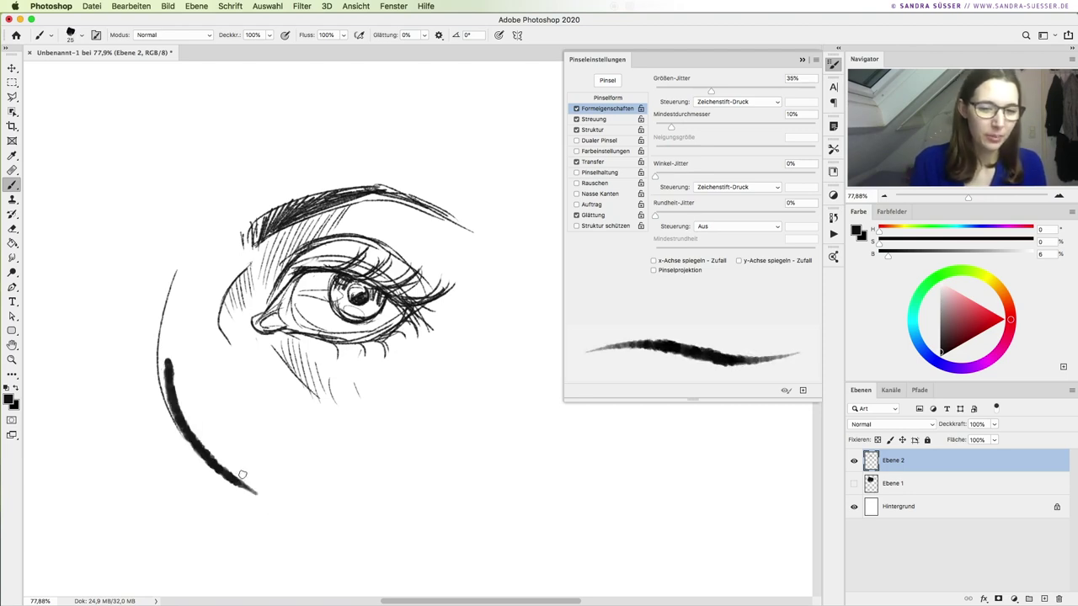
key("ctrl+z")
key("ctrl+z")
key("bracketleft")
key("bracketleft")
key("bracketleft")
Sketch a simple figure outline with shoulders, funnel-shaped torso, sides and bottom diagonal.
mouse_move(69, 236)
left_mouse_down()
mouse_move(113, 364)
mouse_move(180, 238)
left_mouse_up()
left_click_drag(192, 236, 160, 362)
left_click_drag(99, 320, 56, 416)
left_click_drag(168, 327, 190, 438)
left_click_drag(69, 393, 135, 461)
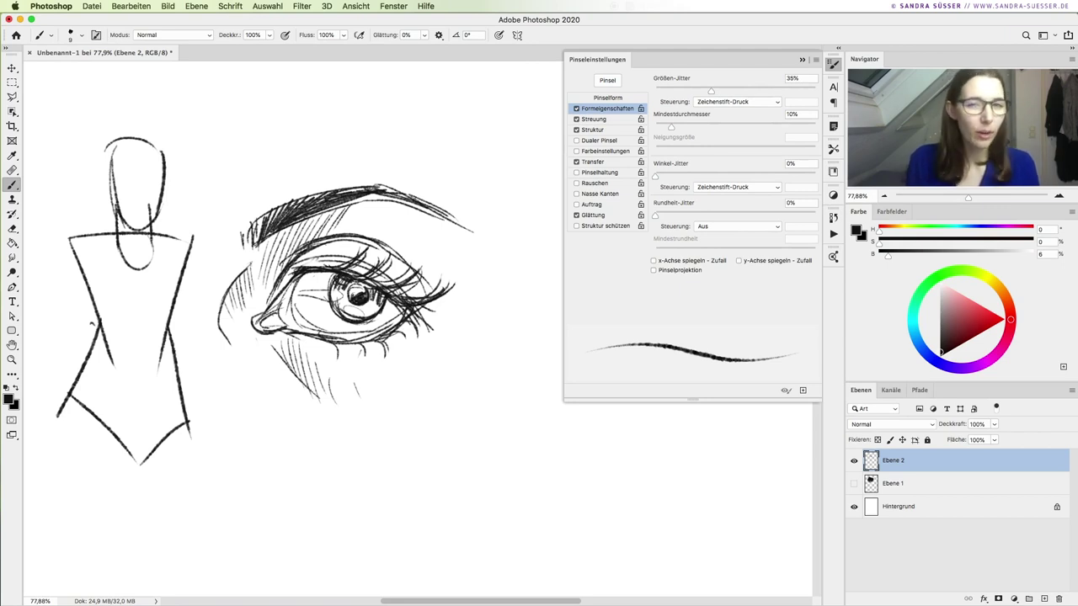
Try a wavy stroke and an S-curve below the eye, undoing both.
mouse_move(300, 524)
left_mouse_down()
mouse_move(404, 506)
mouse_move(497, 546)
left_mouse_up()
key("ctrl+z")
mouse_move(274, 486)
left_mouse_down()
mouse_move(260, 521)
mouse_move(404, 526)
left_mouse_up()
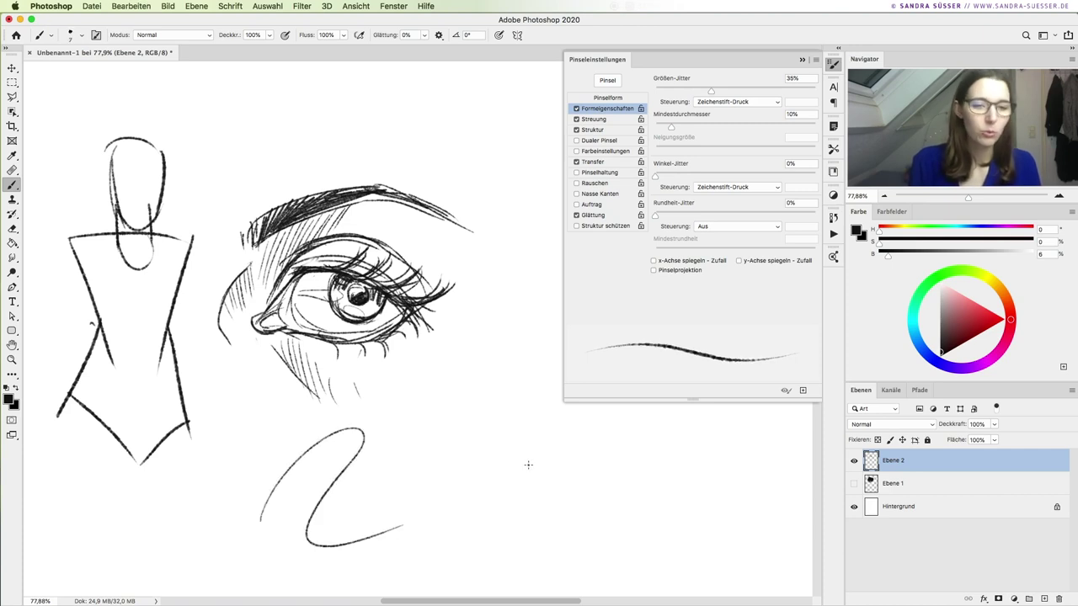
key("ctrl+z")
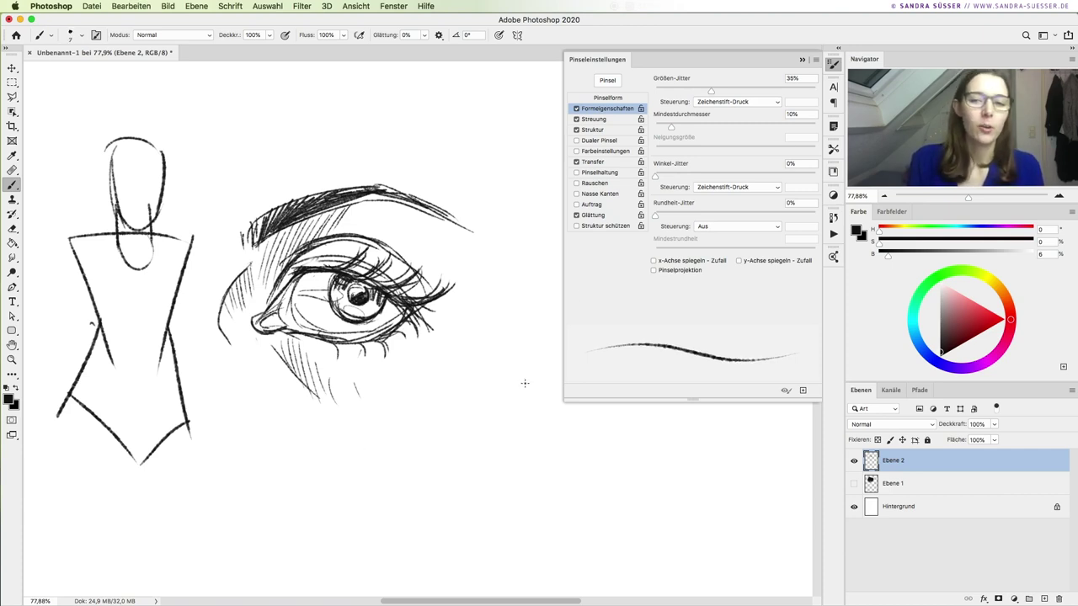
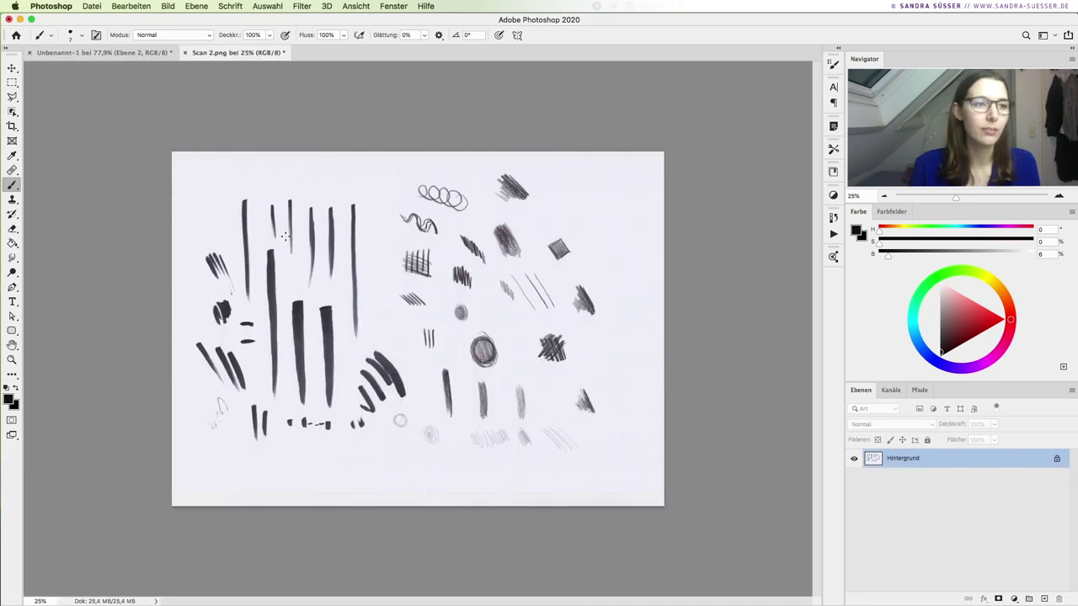
Try importing from a connected scanner, cancel it, and zoom the scan to about 35%.
left_click(92, 6)
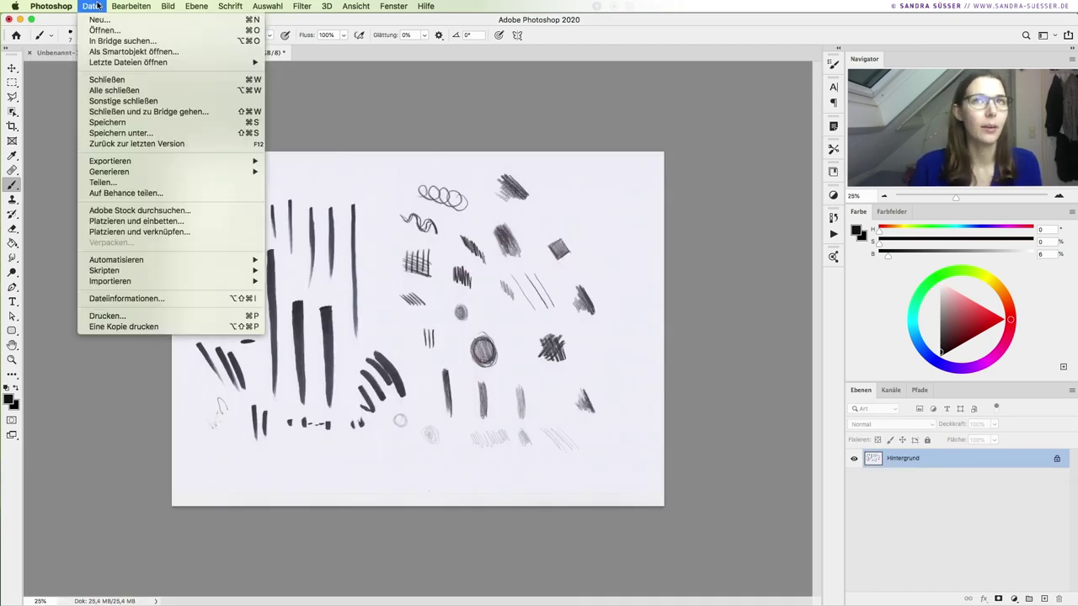
mouse_move(110, 282)
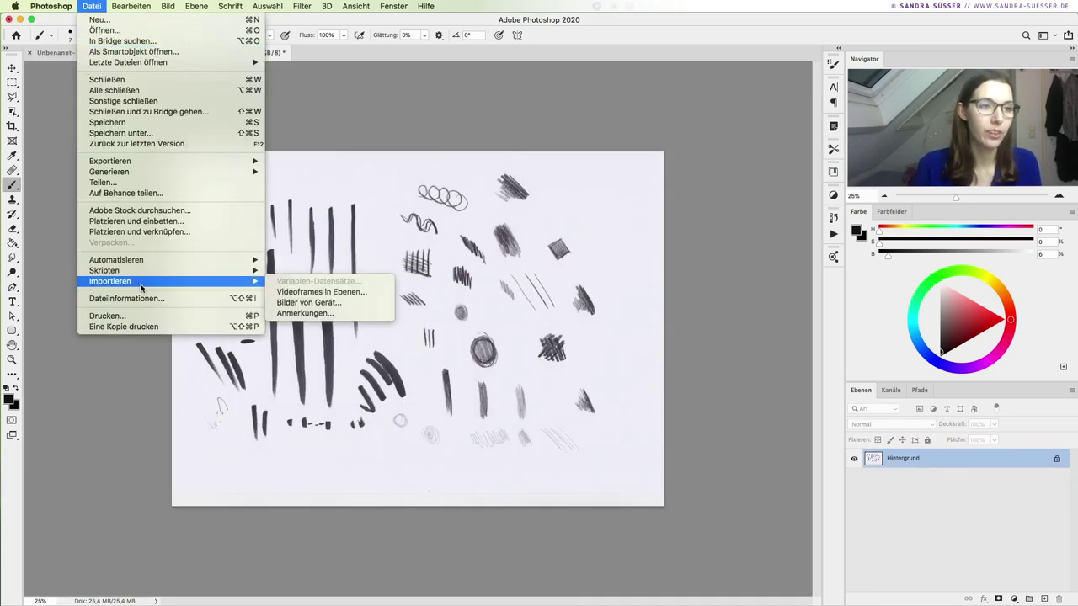
left_click(319, 303)
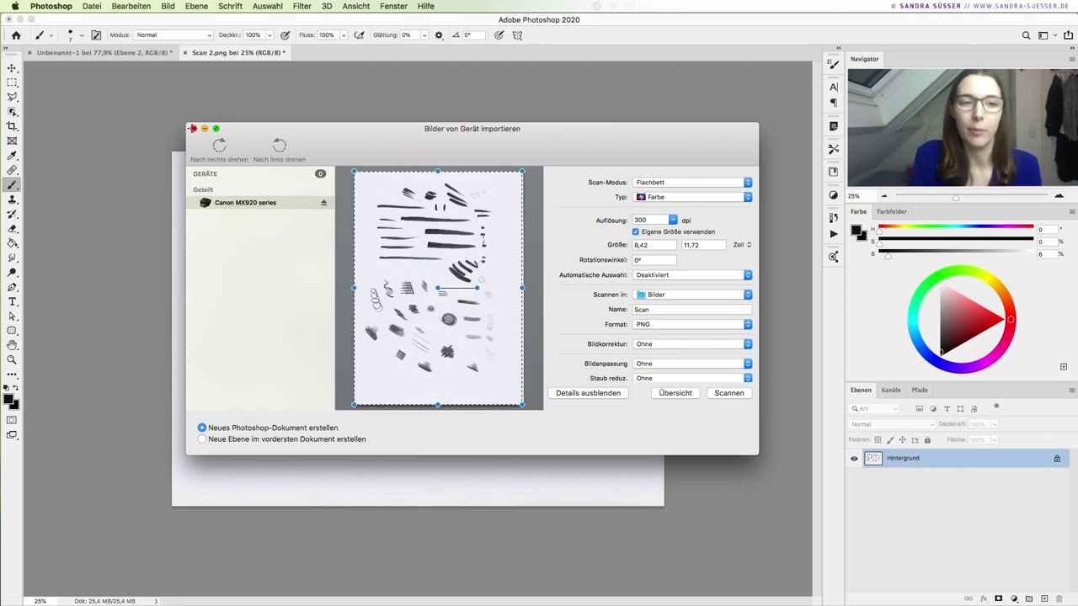
left_click(193, 128)
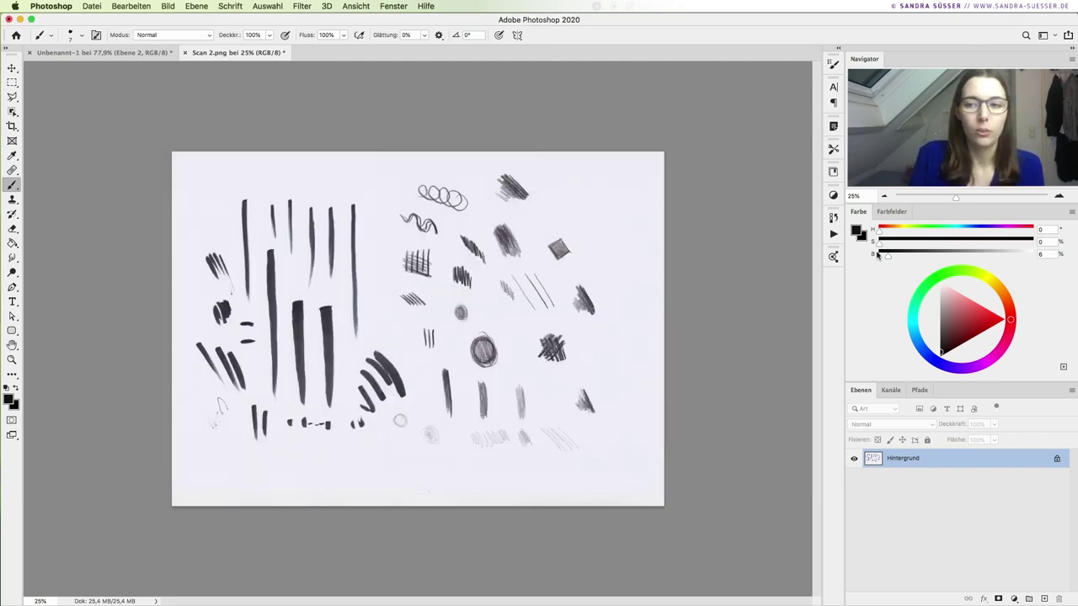
left_click_drag(962, 197, 962, 199)
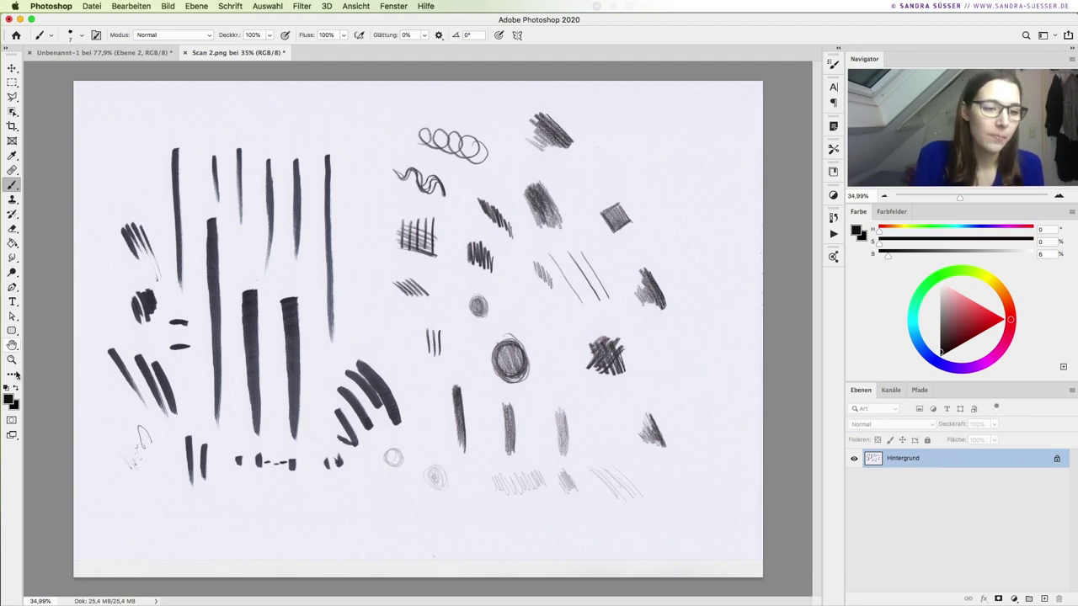
Sample the paper tone at several spots with the foreground colour picker, leaving the colour unchanged.
left_click(8, 399)
left_click_drag(298, 224, 524, 207)
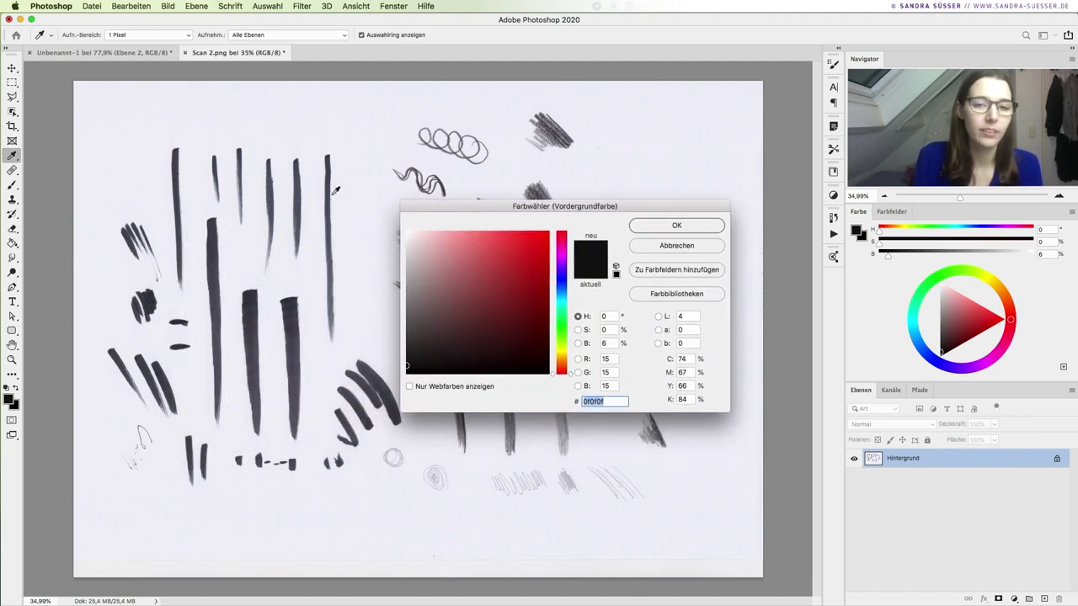
left_click(369, 131)
mouse_move(363, 176)
left_mouse_down()
mouse_move(358, 247)
mouse_move(138, 137)
left_mouse_up()
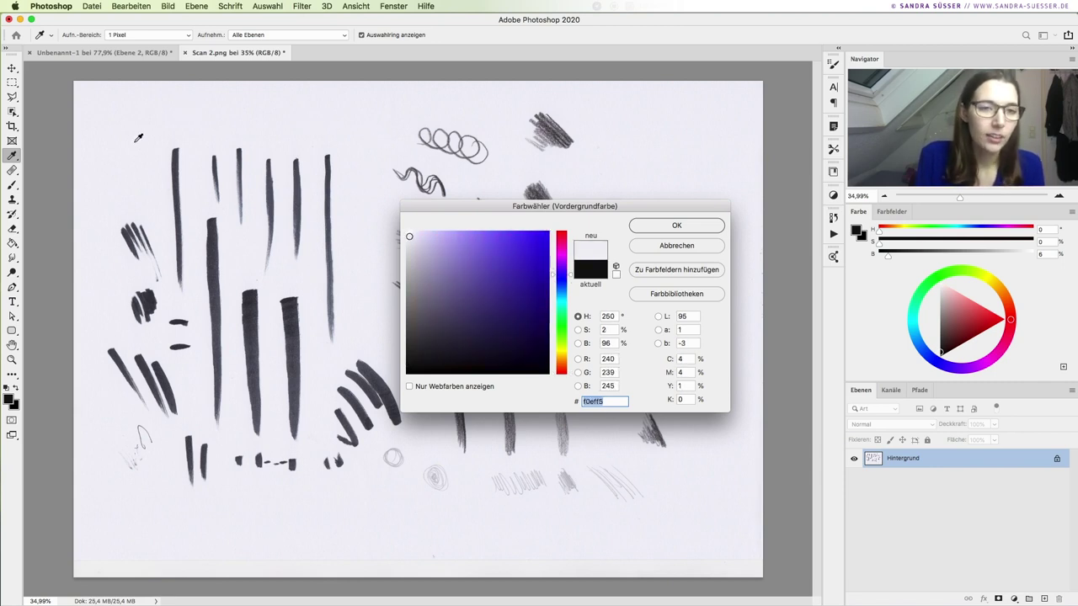
mouse_move(182, 321)
left_mouse_down()
mouse_move(204, 304)
mouse_move(200, 360)
left_mouse_up()
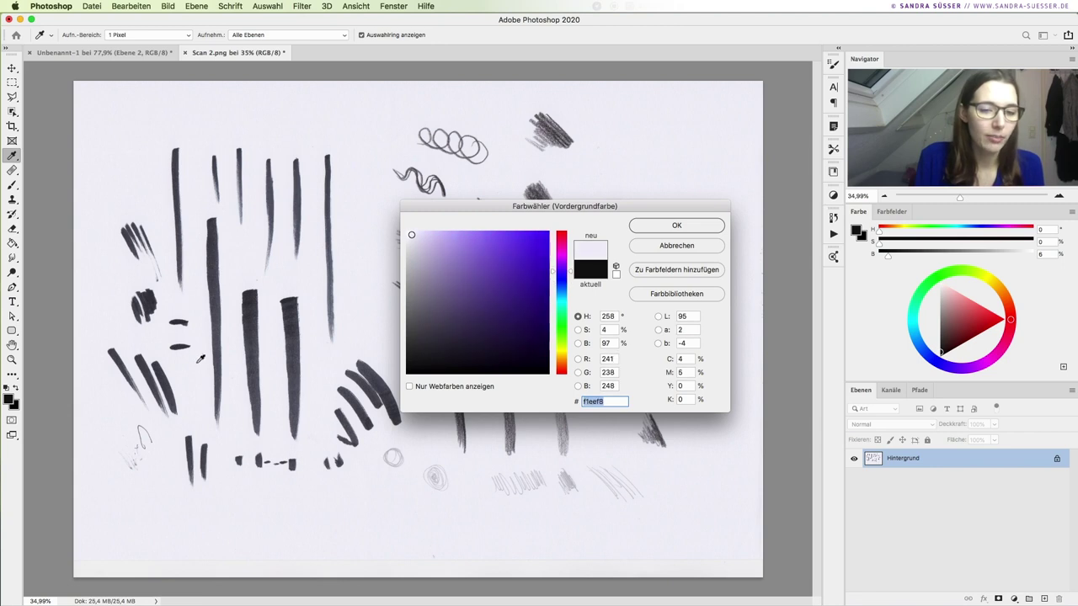
mouse_move(232, 327)
left_mouse_down()
mouse_move(281, 398)
mouse_move(322, 413)
left_mouse_up()
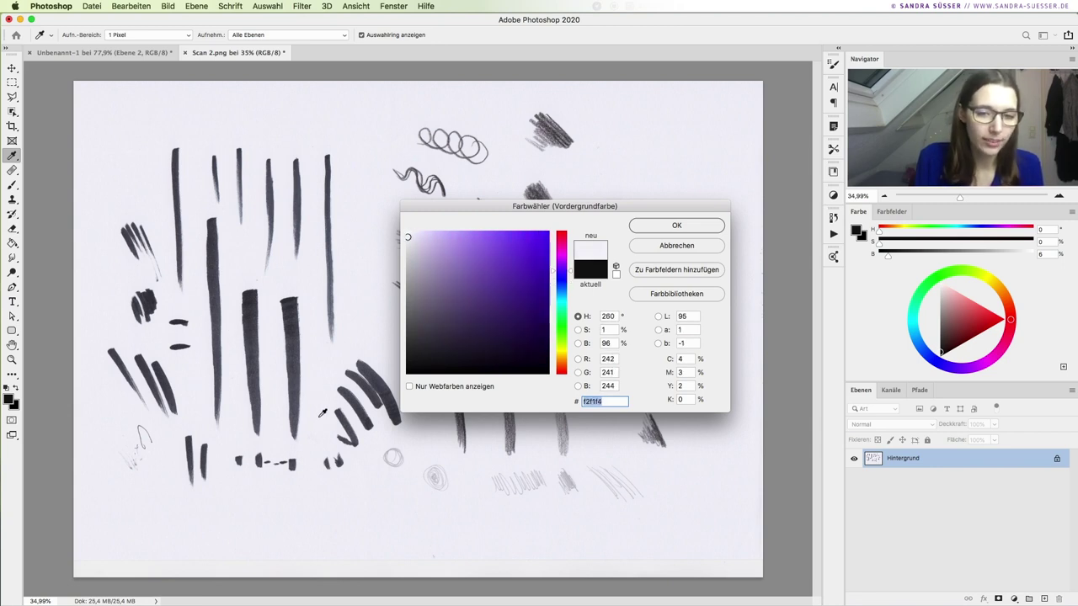
left_click_drag(408, 478, 431, 437)
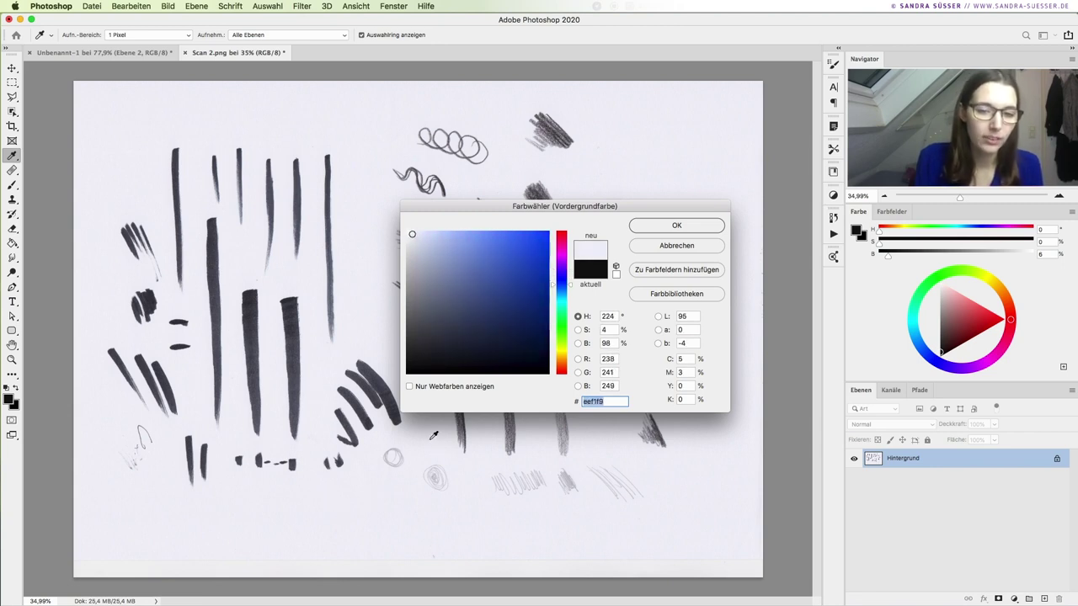
left_click(650, 246)
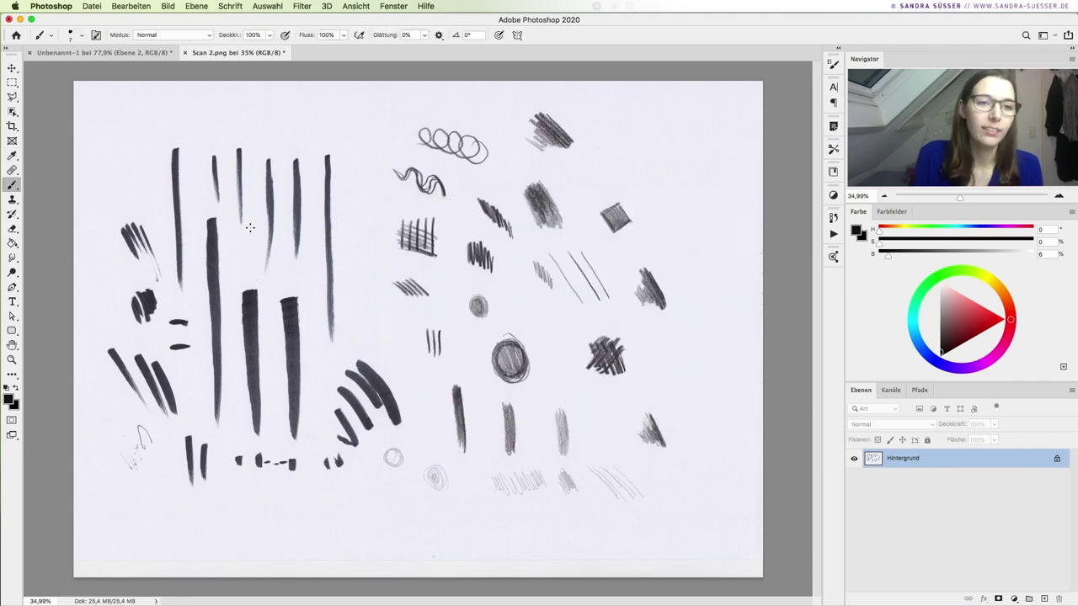
Apply a Levels correction with the white input at 208 to whiten the paper.
left_click(167, 7)
mouse_move(189, 37)
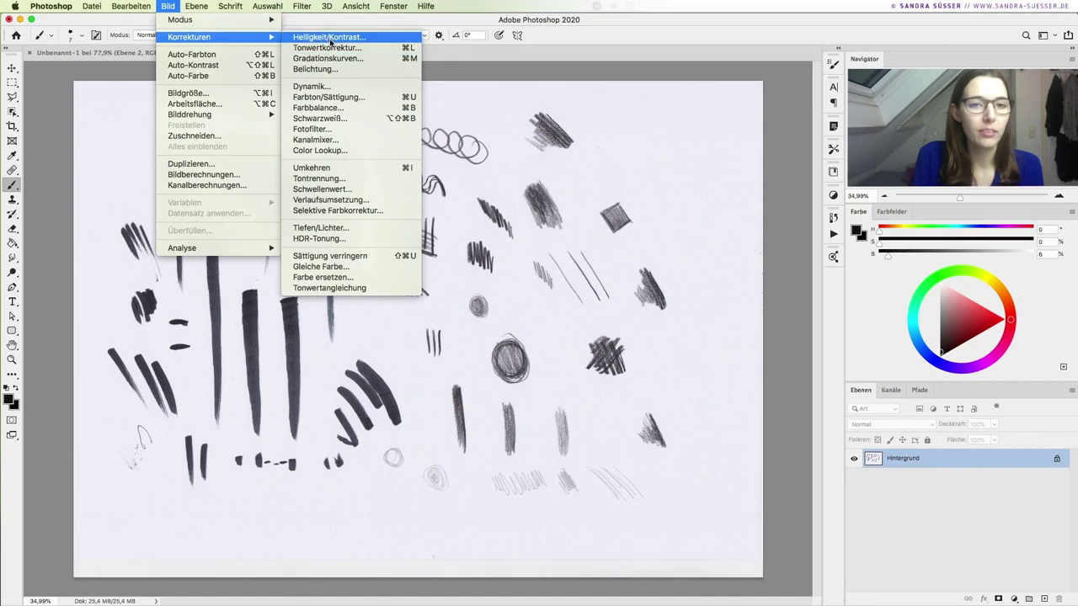
left_click(328, 48)
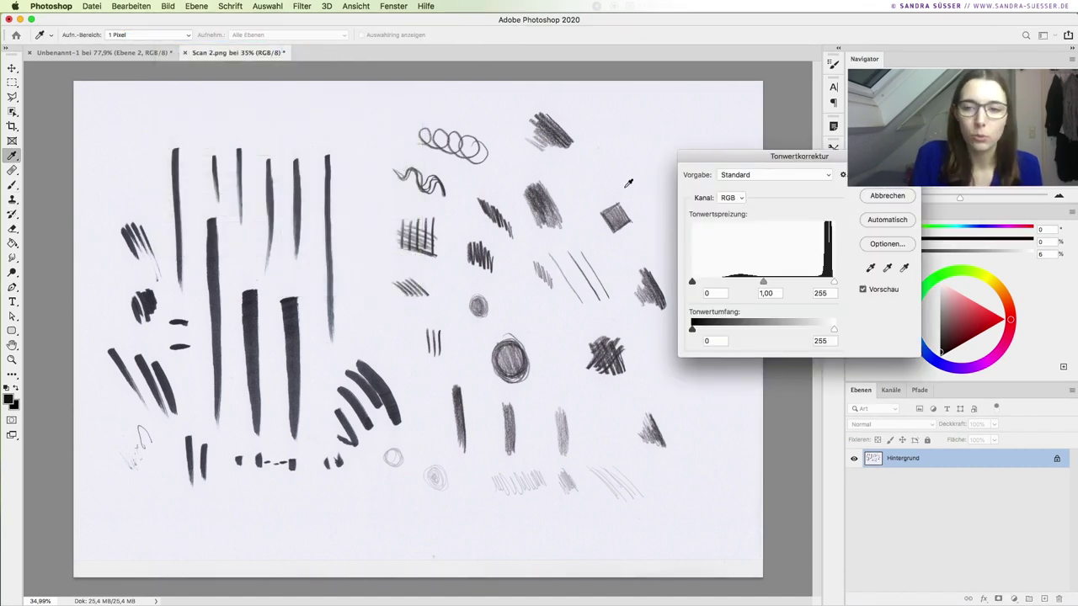
left_click_drag(799, 153, 661, 161)
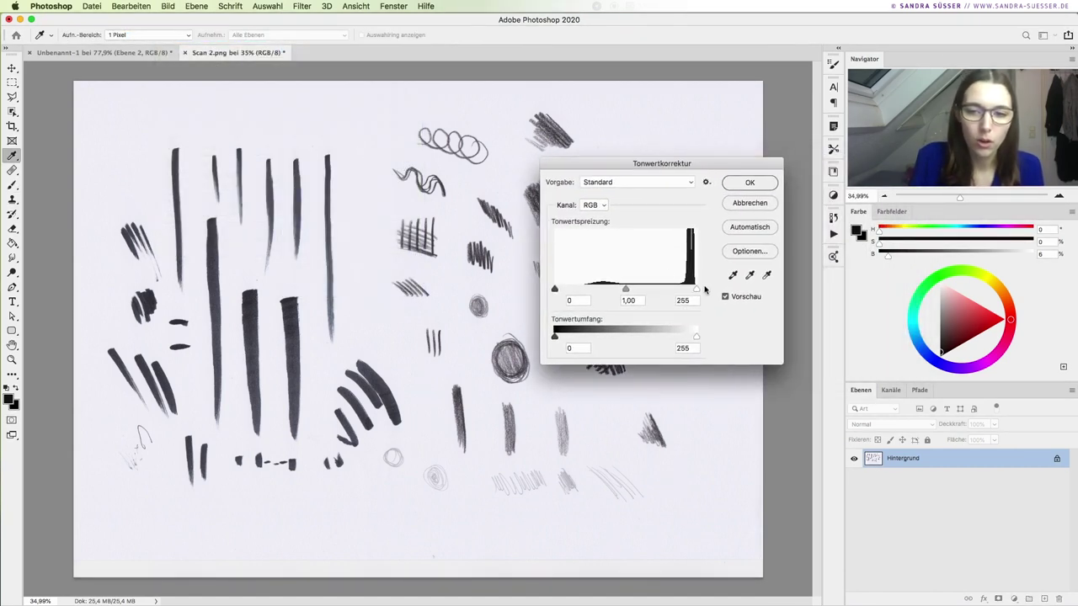
left_click_drag(695, 290, 676, 290)
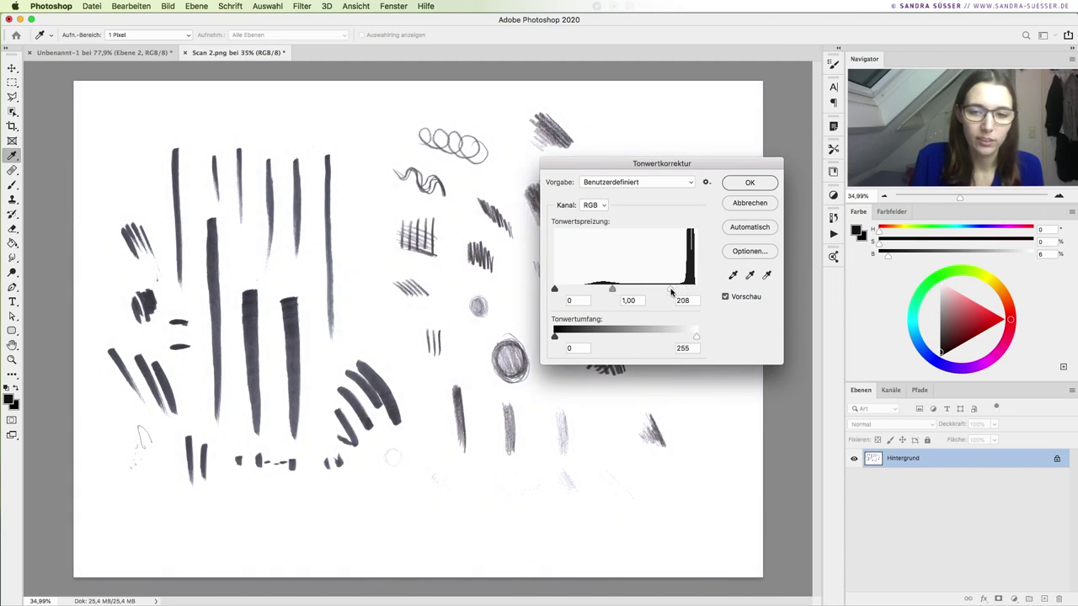
left_click_drag(642, 169, 699, 147)
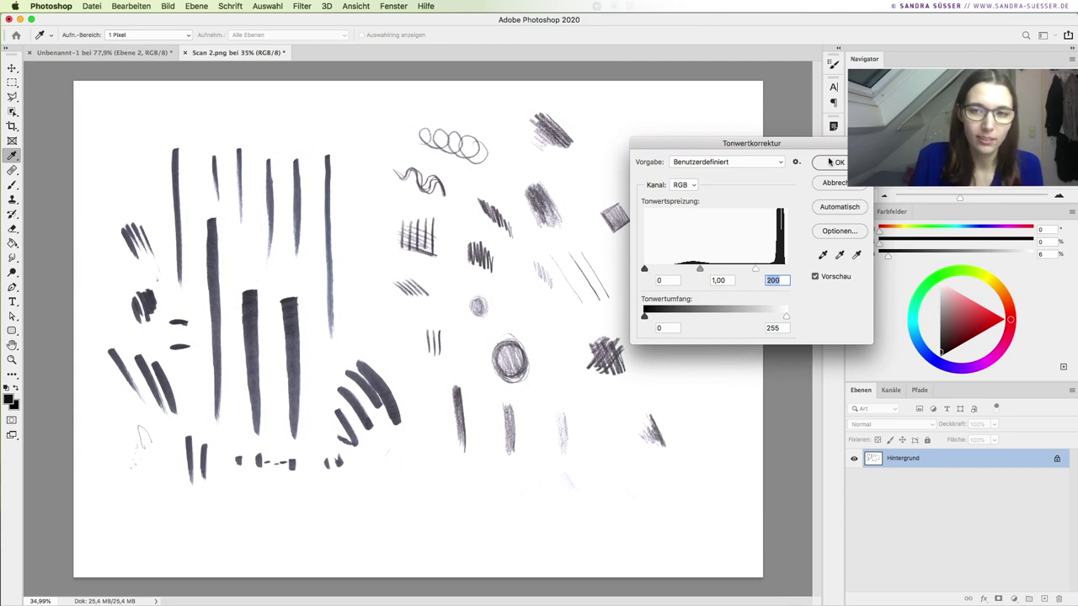
key("Return")
key("b")
left_click(10, 398)
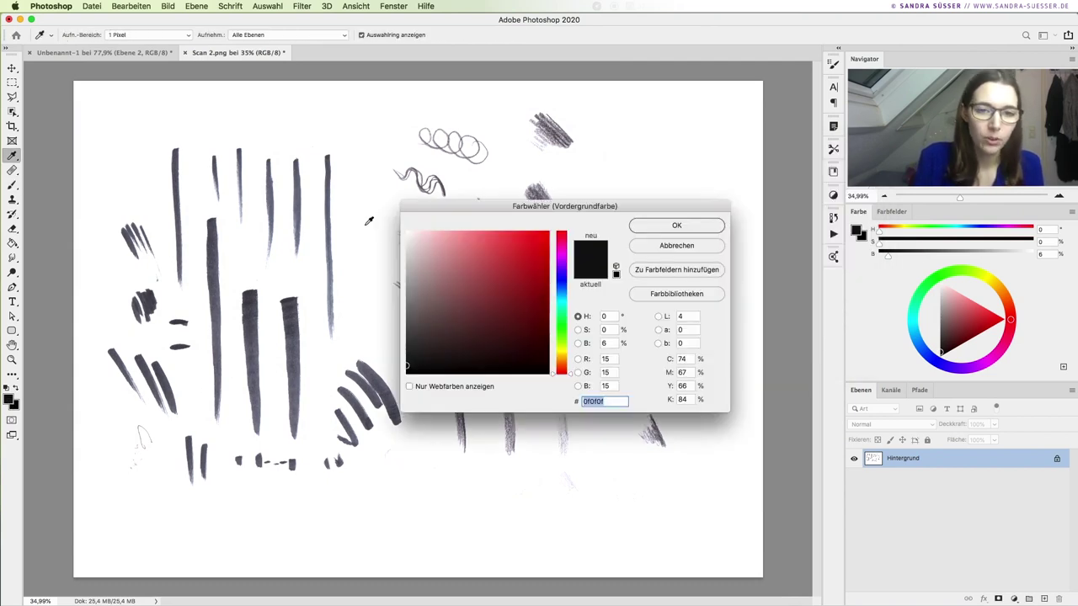
Make pure white the foreground colour, zoom to about 82%, and apply Auto Tone to darken the marks.
left_click(473, 153)
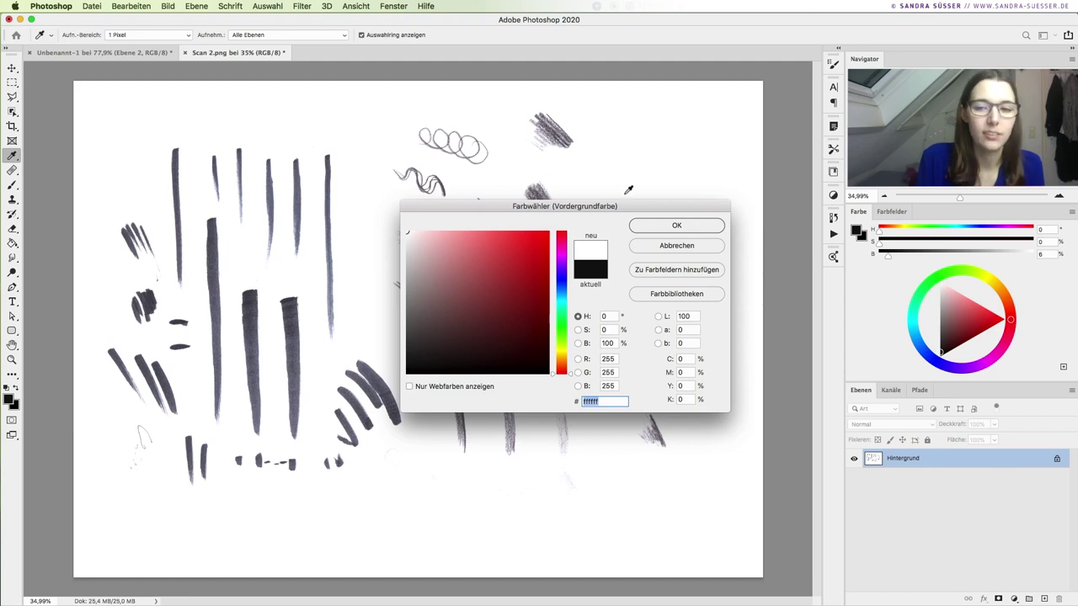
left_click(676, 225)
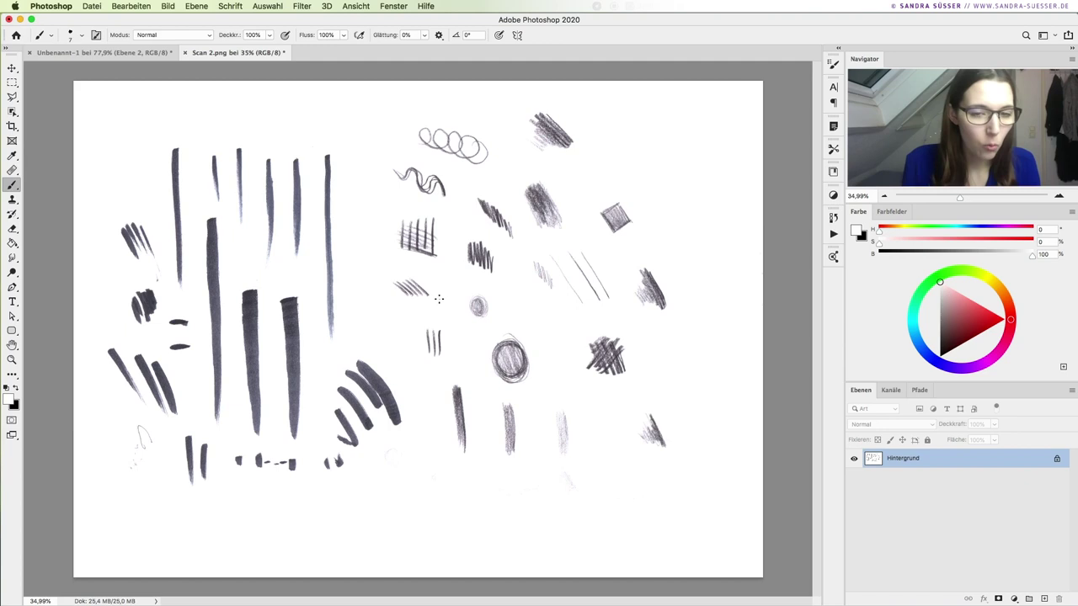
left_click_drag(958, 200, 963, 201)
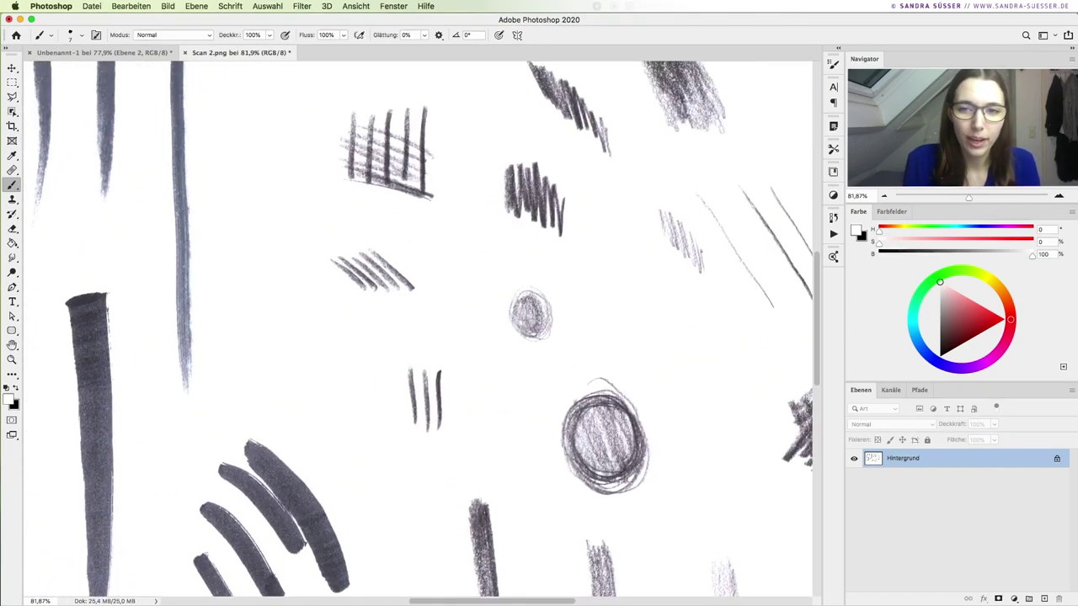
left_click_drag(963, 201, 962, 198)
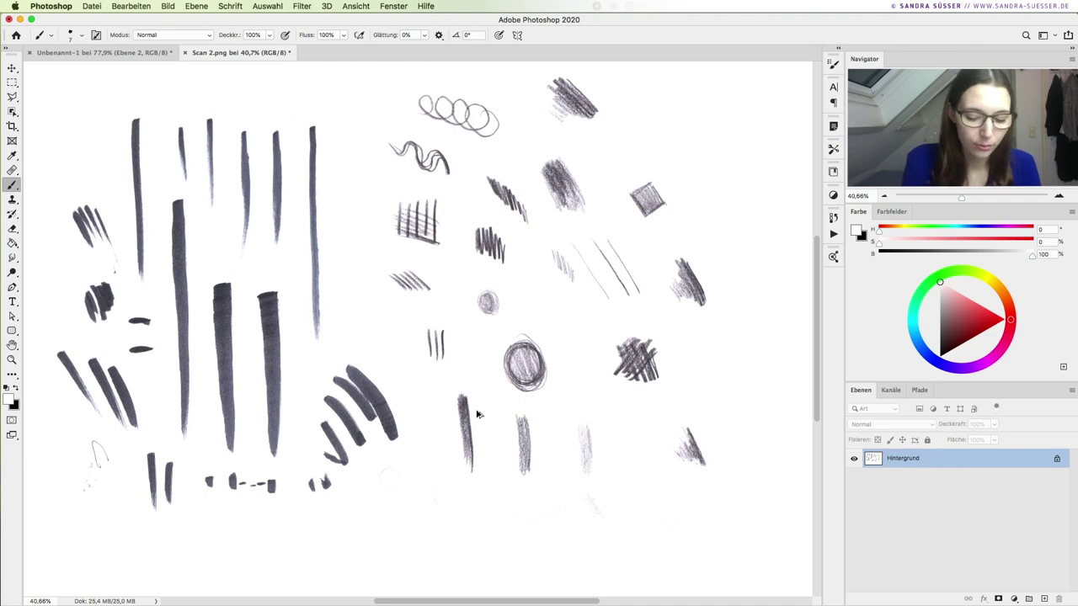
key("ctrl+shift+l")
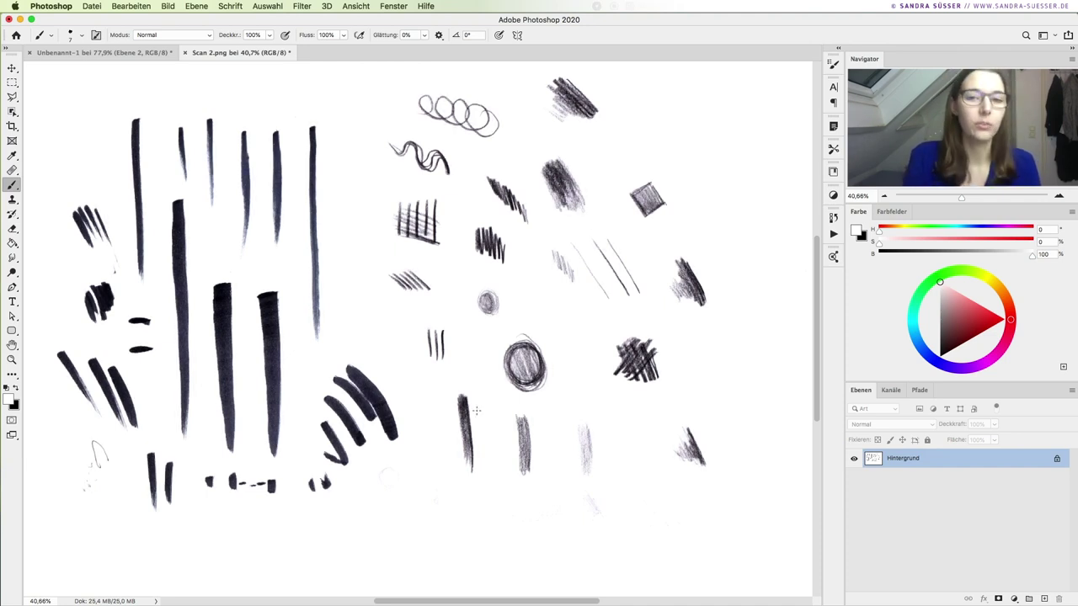
Zoom out to the whole page, then zoom to 100% on the pencil marks.
left_click_drag(961, 197, 963, 193)
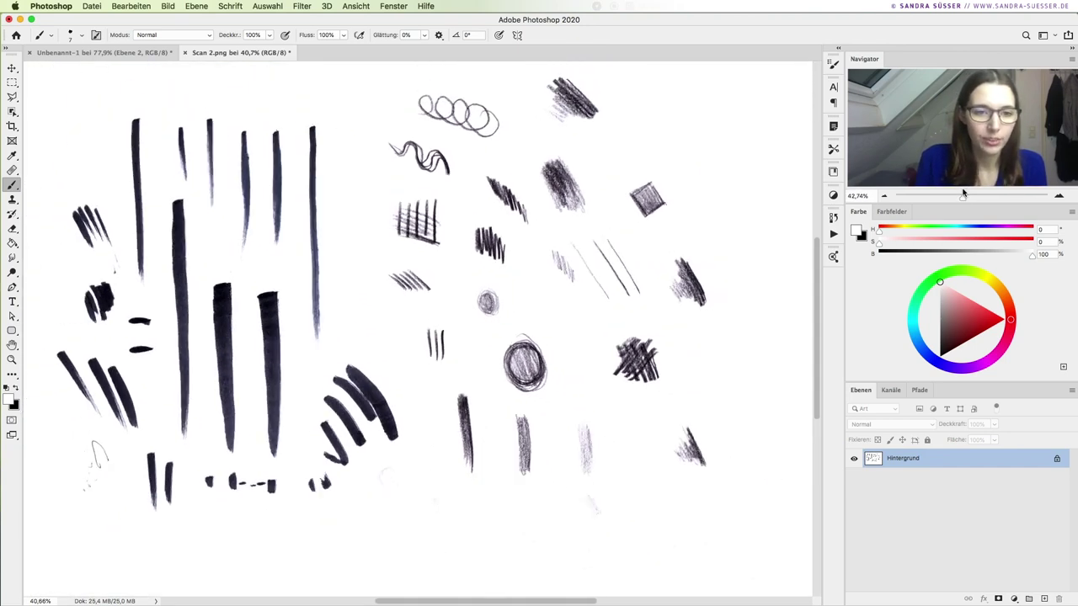
scroll(388, 307, "up", 2)
scroll(388, 307, "right", 2)
scroll(418, 320, "left", 2)
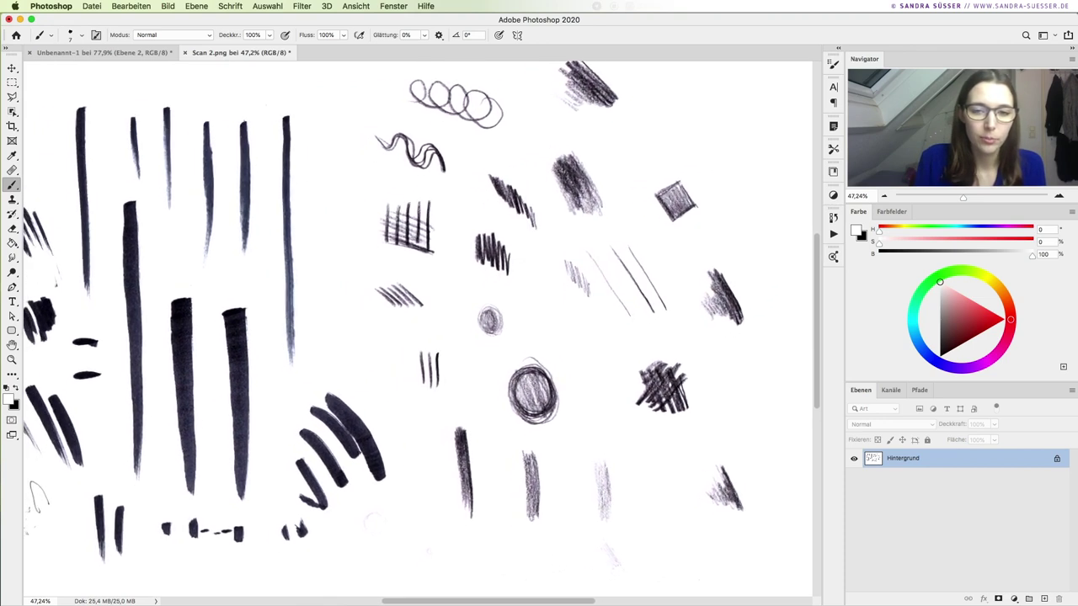
left_click_drag(964, 196, 971, 196)
scroll(421, 329, "up", 3)
scroll(421, 328, "right", 3)
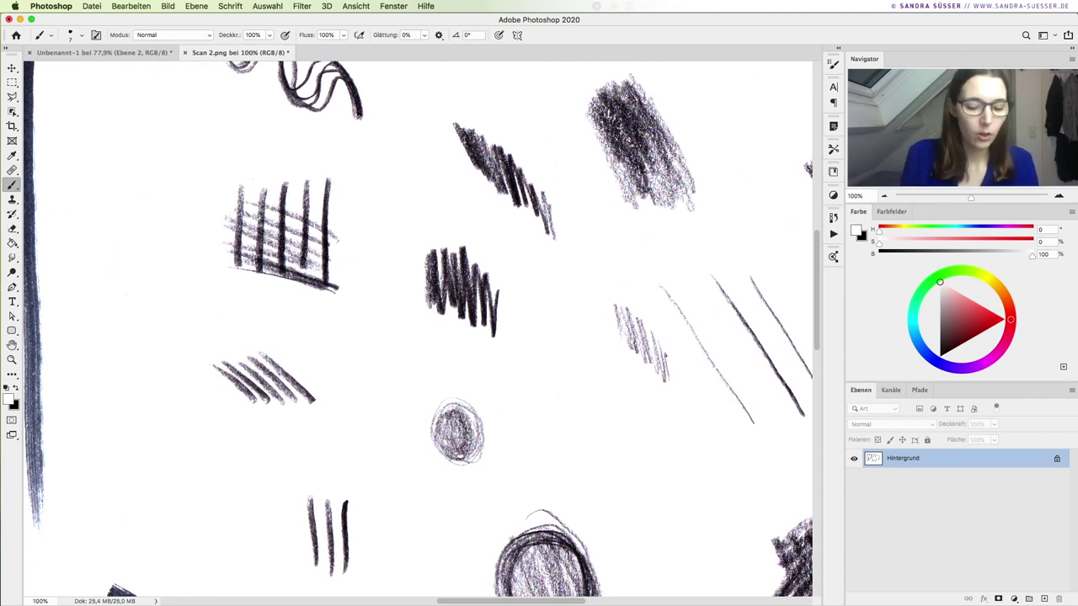
scroll(418, 328, "left", 2)
scroll(418, 328, "up", 3)
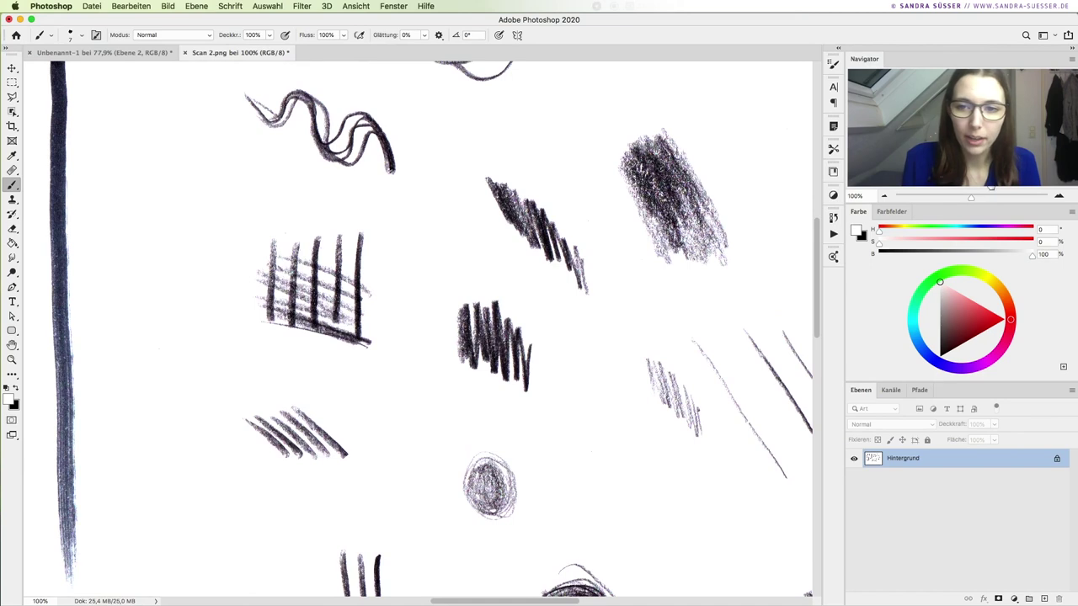
Zoom to about 212% and pan until the zigzag pencil mark is centred.
left_click_drag(975, 198, 982, 197)
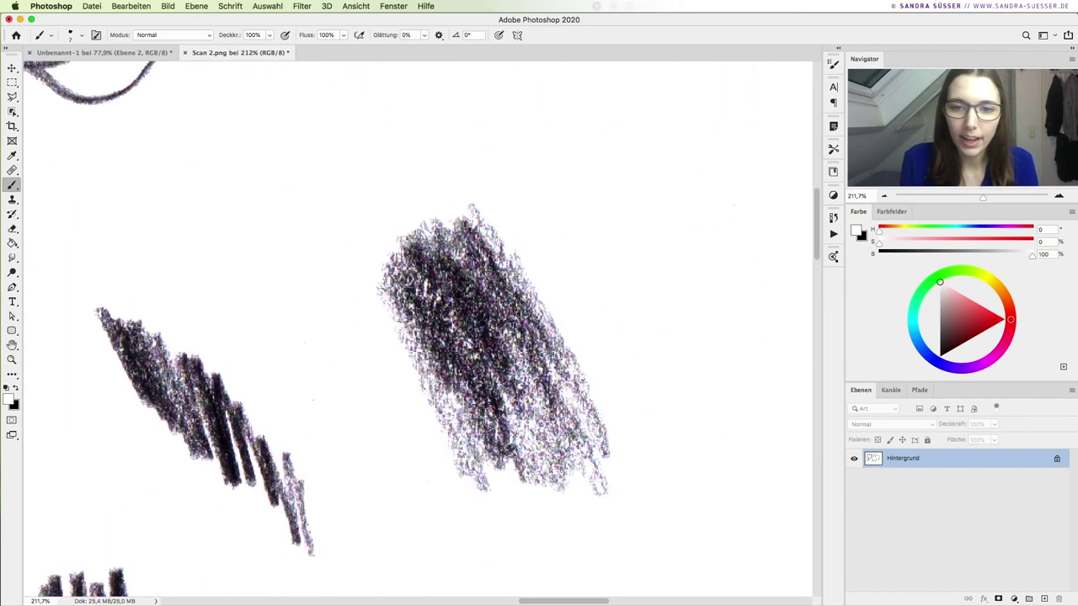
scroll(675, 202, "left", 2)
scroll(675, 202, "down", 1)
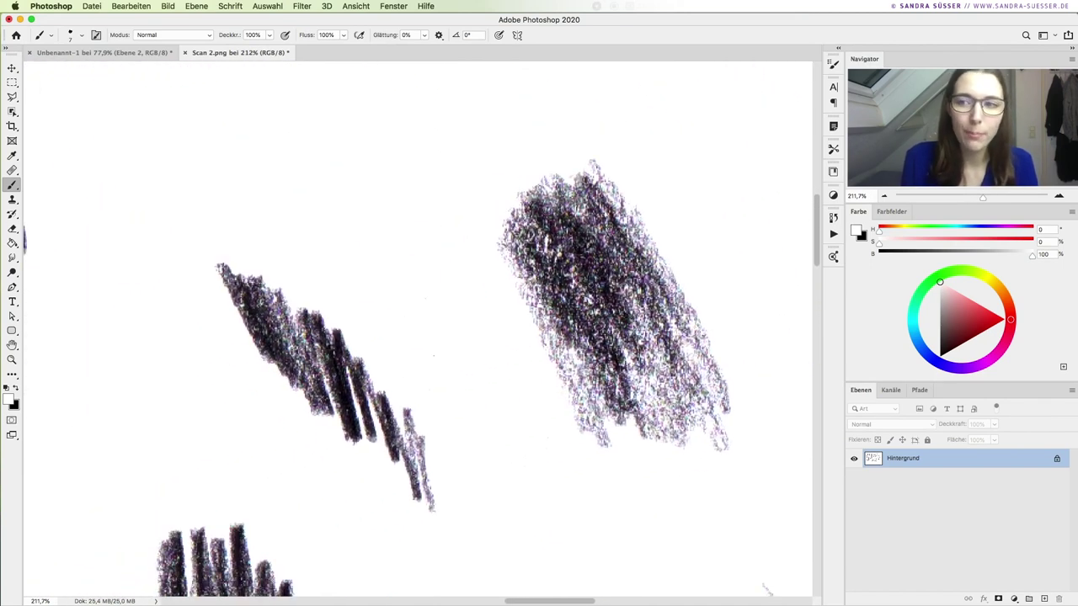
scroll(418, 329, "down", 5)
scroll(417, 328, "left", 5)
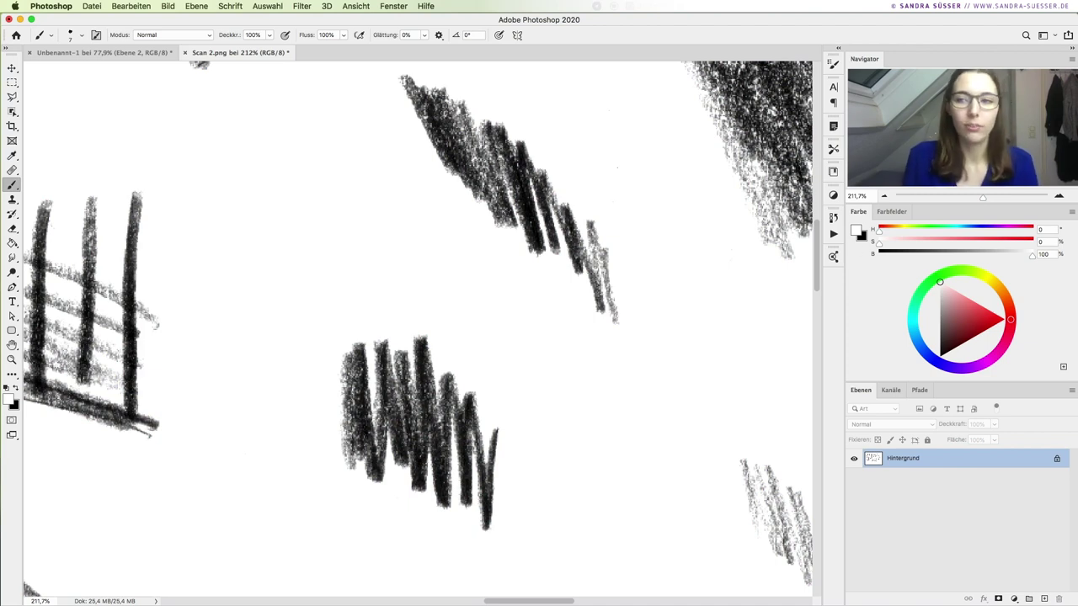
scroll(418, 328, "down", 2)
scroll(418, 329, "down", 2)
scroll(417, 328, "down", 1)
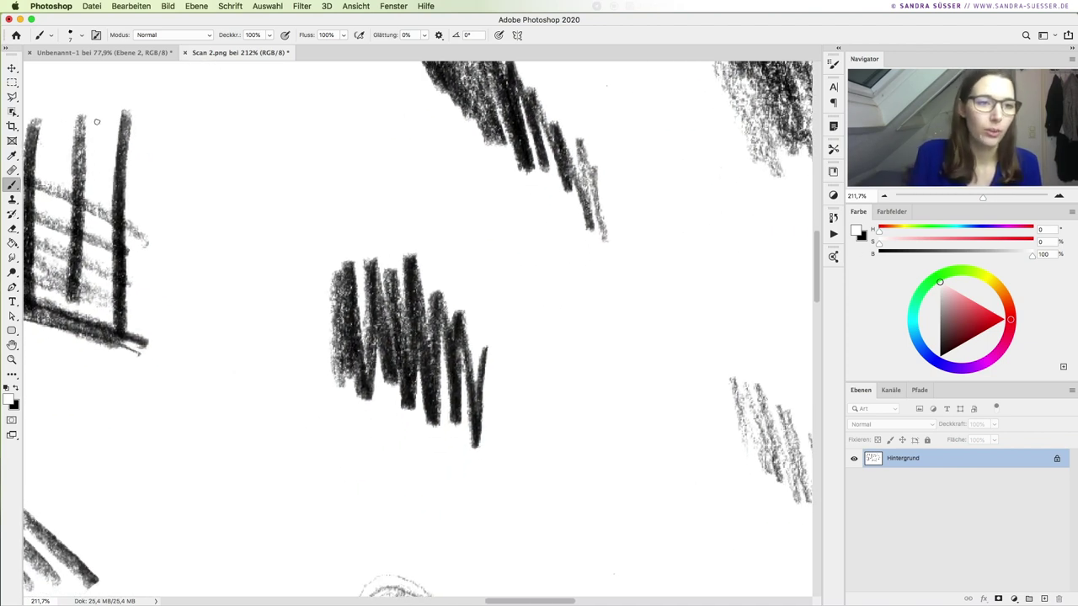
Marquee the zigzag mark, save it as brush preset 'Skizze 3', and add a new layer.
left_click(12, 83)
left_click_drag(294, 221, 523, 479)
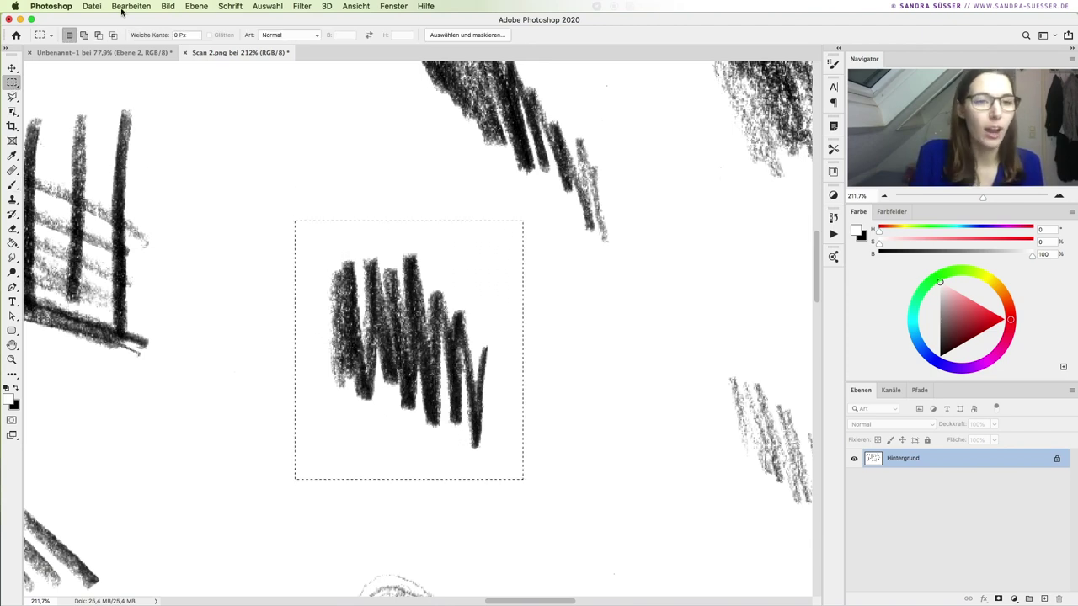
left_click(123, 8)
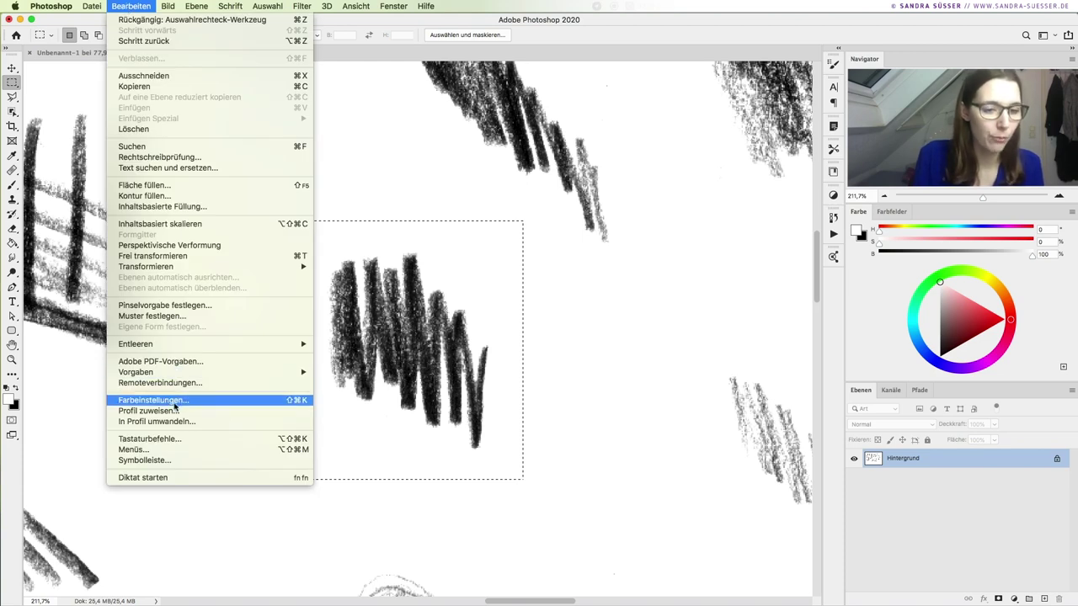
left_click(197, 306)
type("Skizze 3")
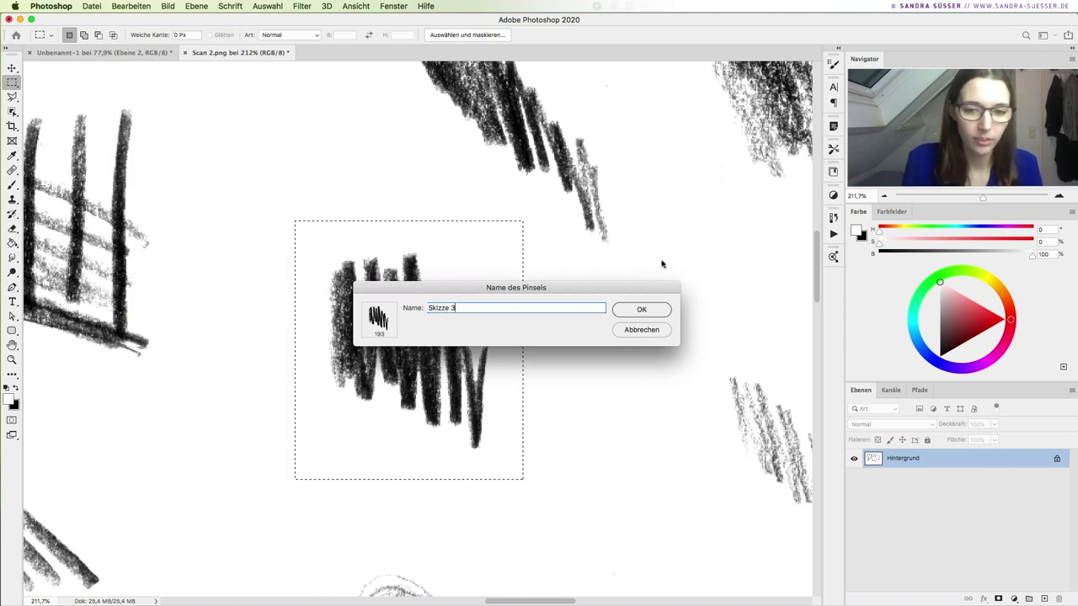
left_click(642, 310)
key("b")
left_click(1043, 597)
Fill the new layer white, add a test layer, and set a black, smaller brush.
key("g")
left_click(196, 310)
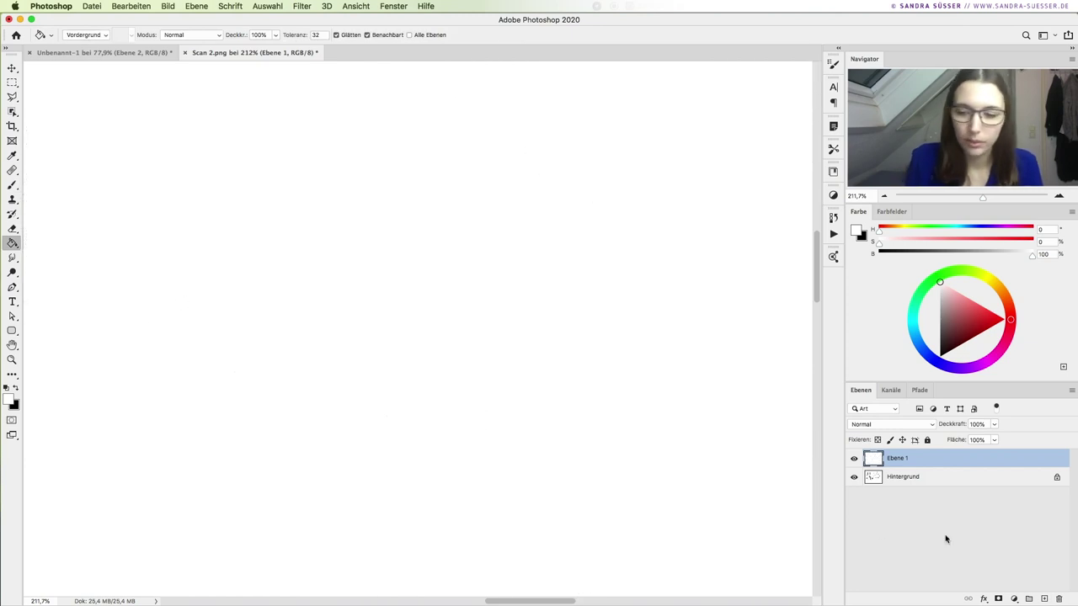
left_click(1046, 597)
key("b")
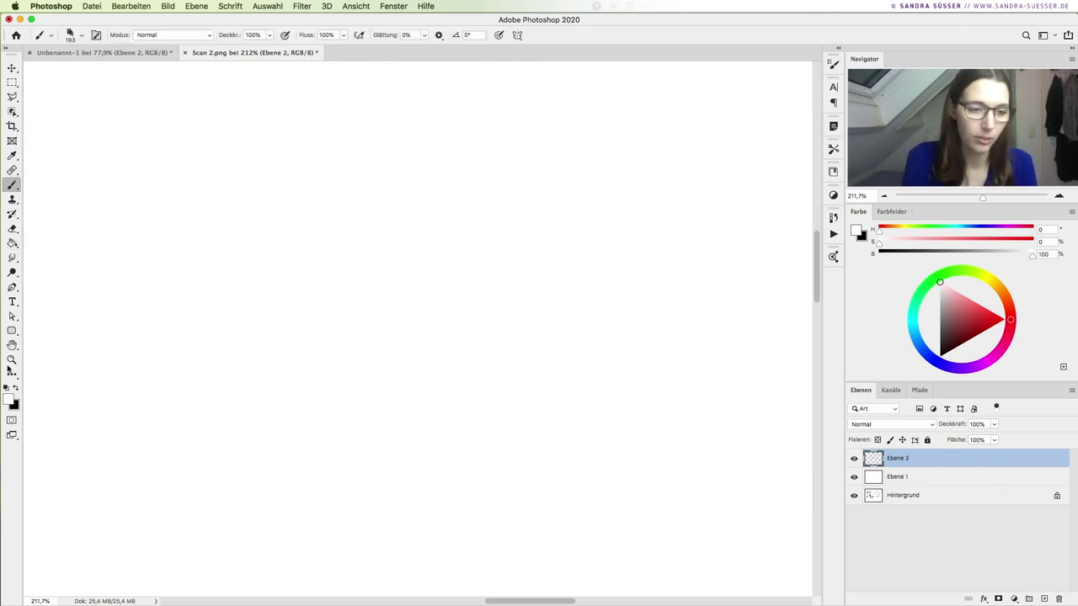
left_click(16, 388)
key("bracketleft")
key("bracketleft")
key("bracketleft")
Raise the brush tip spacing to 43%, checking with test strokes that are undone.
mouse_move(247, 402)
left_mouse_down()
mouse_move(594, 284)
mouse_move(691, 320)
left_mouse_up()
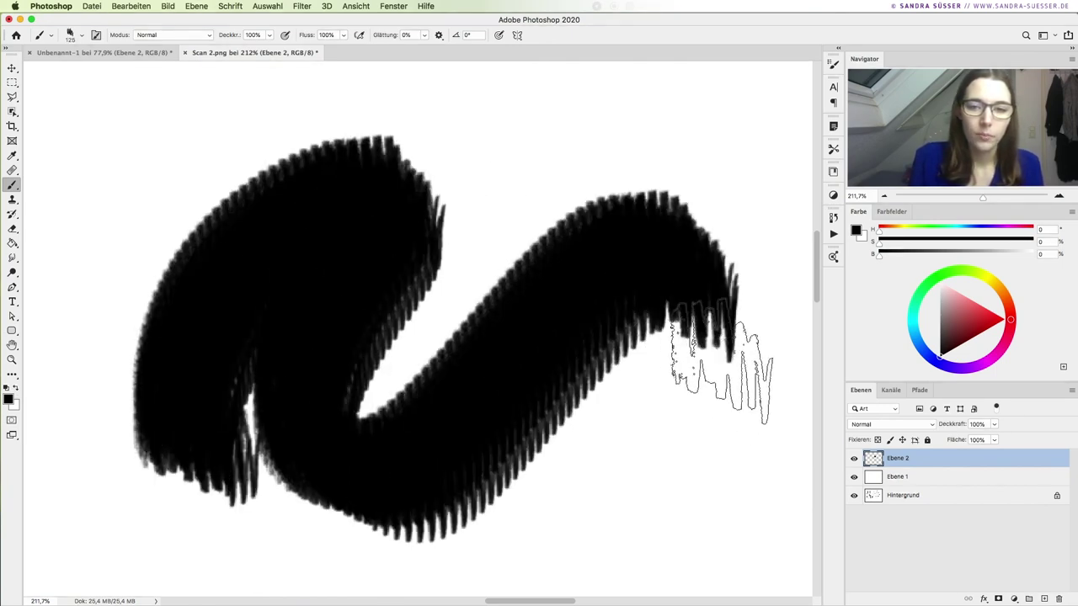
key("ctrl+z")
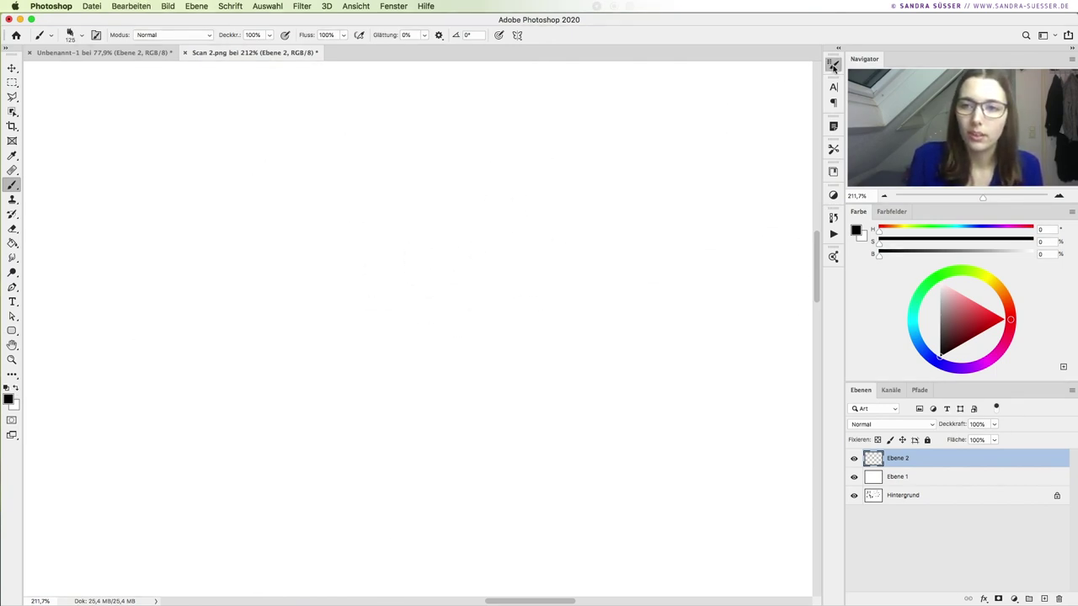
left_click(832, 65)
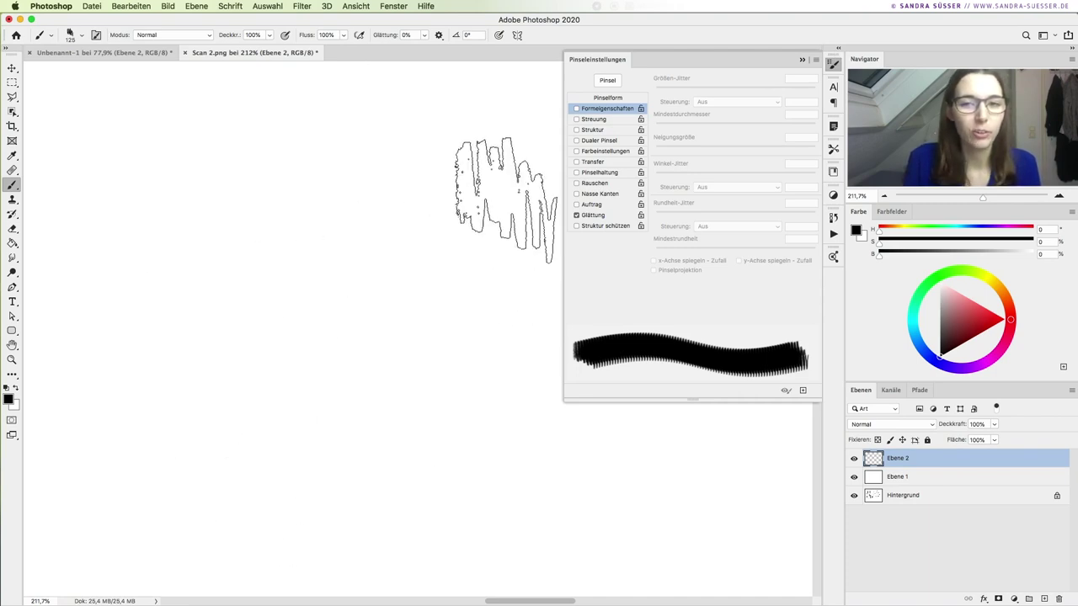
left_click(598, 99)
left_click_drag(665, 303, 688, 261)
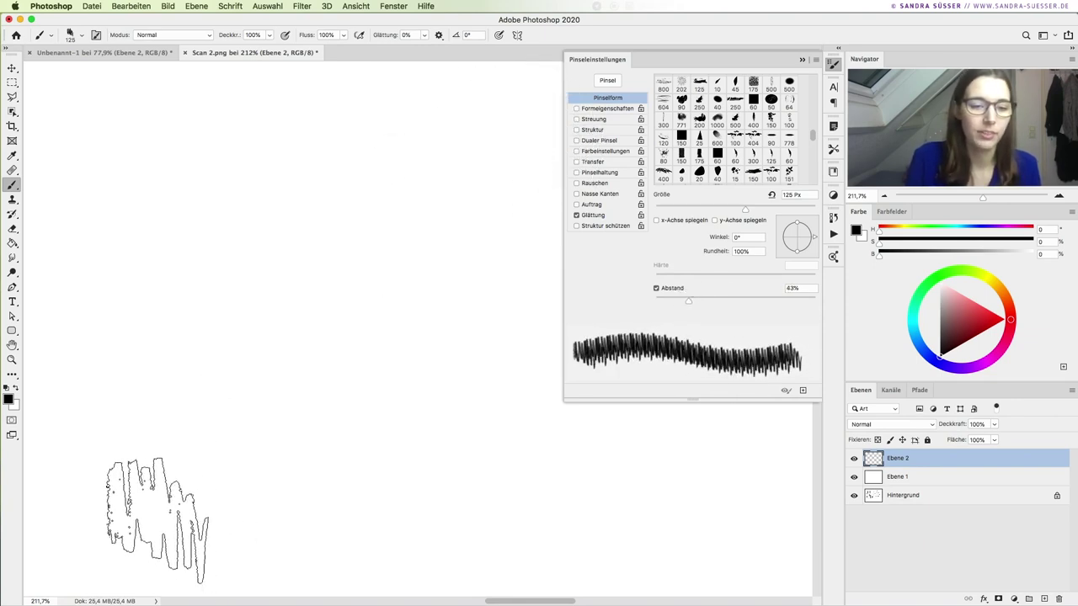
left_click_drag(152, 511, 414, 436)
key("ctrl+z")
Reduce the brush to 25 px and paint and undo several test strokes.
key("bracketleft")
key("bracketleft")
key("bracketleft")
left_click_drag(215, 445, 412, 423)
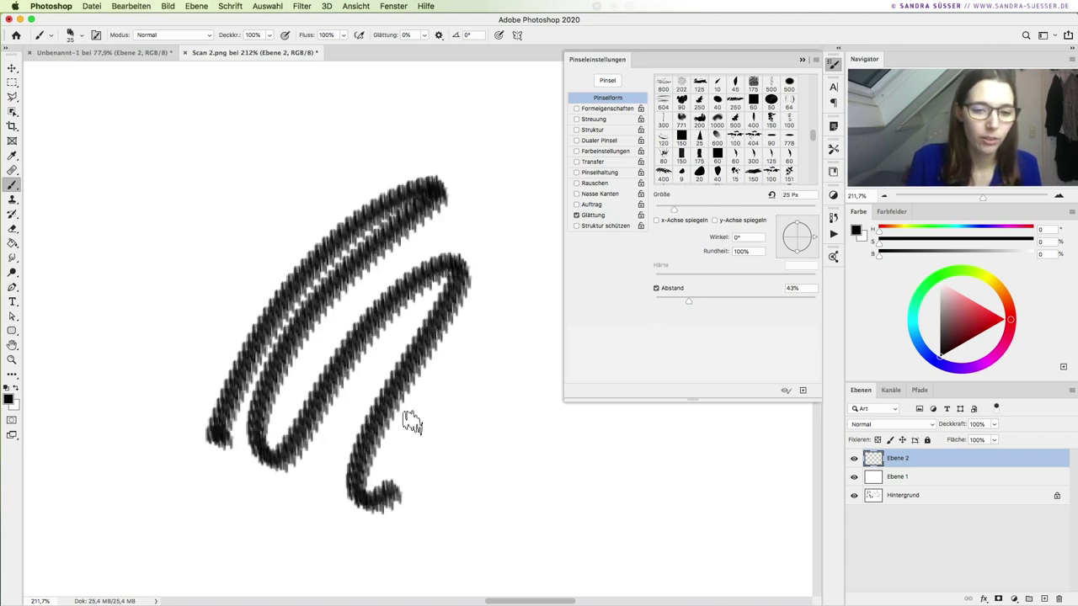
key("ctrl+z")
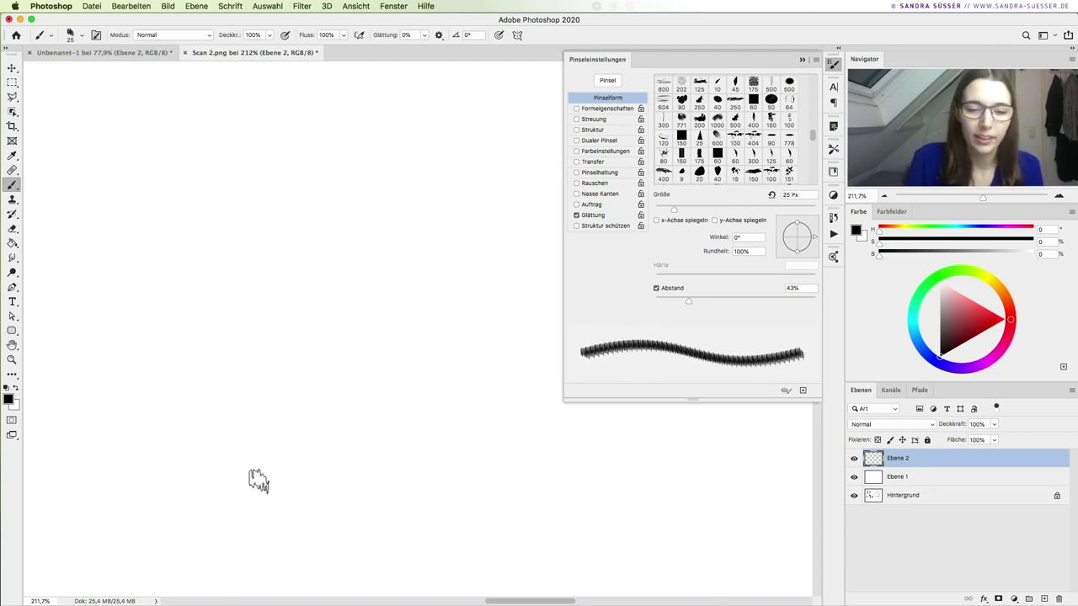
left_click_drag(97, 461, 512, 210)
left_click_drag(128, 408, 470, 188)
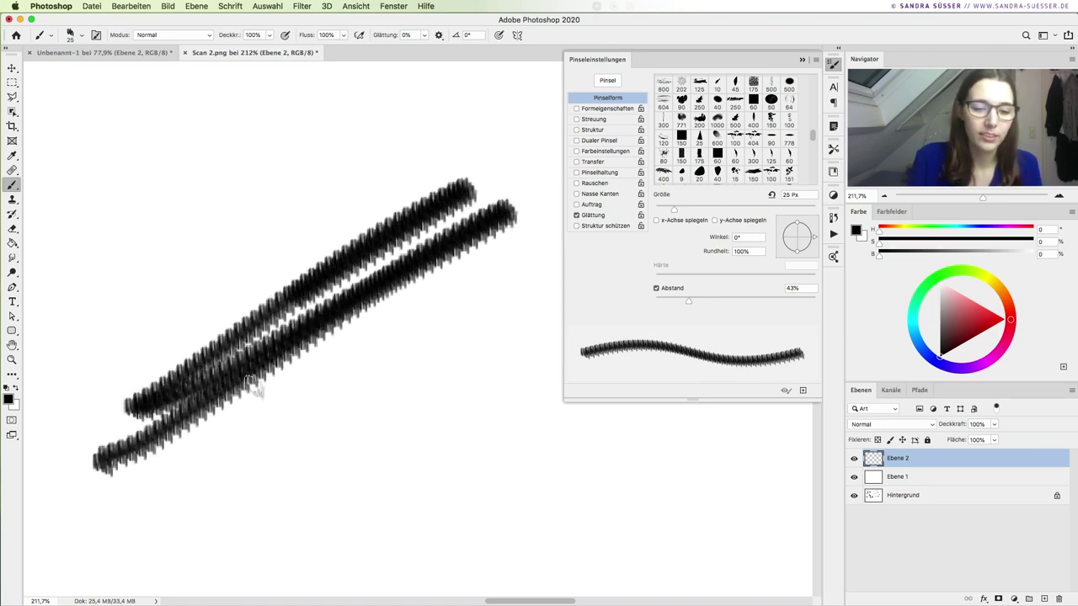
key("ctrl+z")
left_click_drag(173, 459, 660, 459)
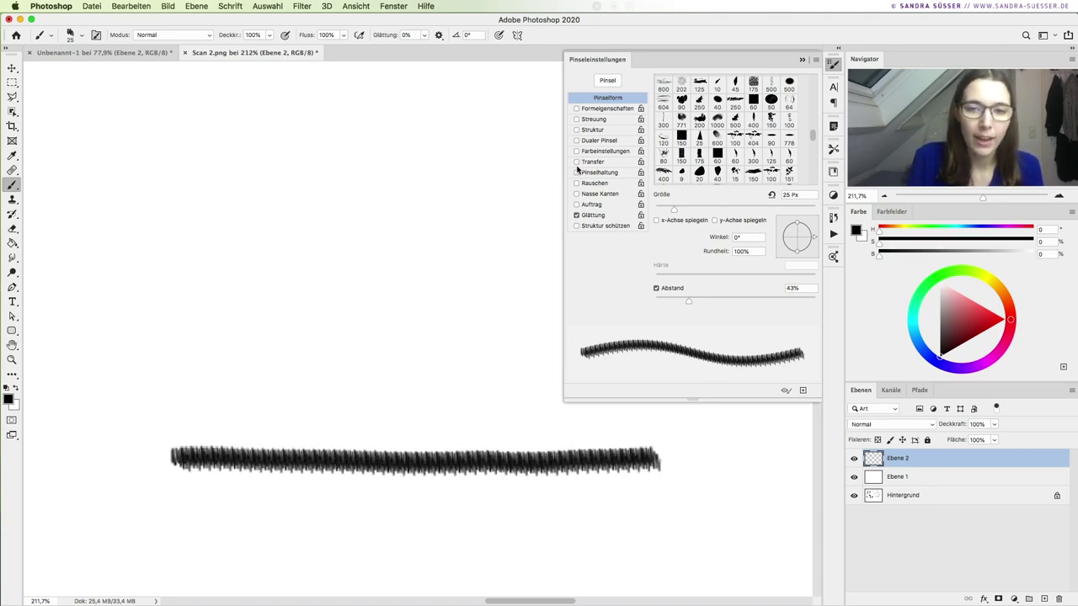
key("ctrl+z")
Enable Shape Dynamics with angle jitter controlled by pen tilt and test it.
left_click(588, 110)
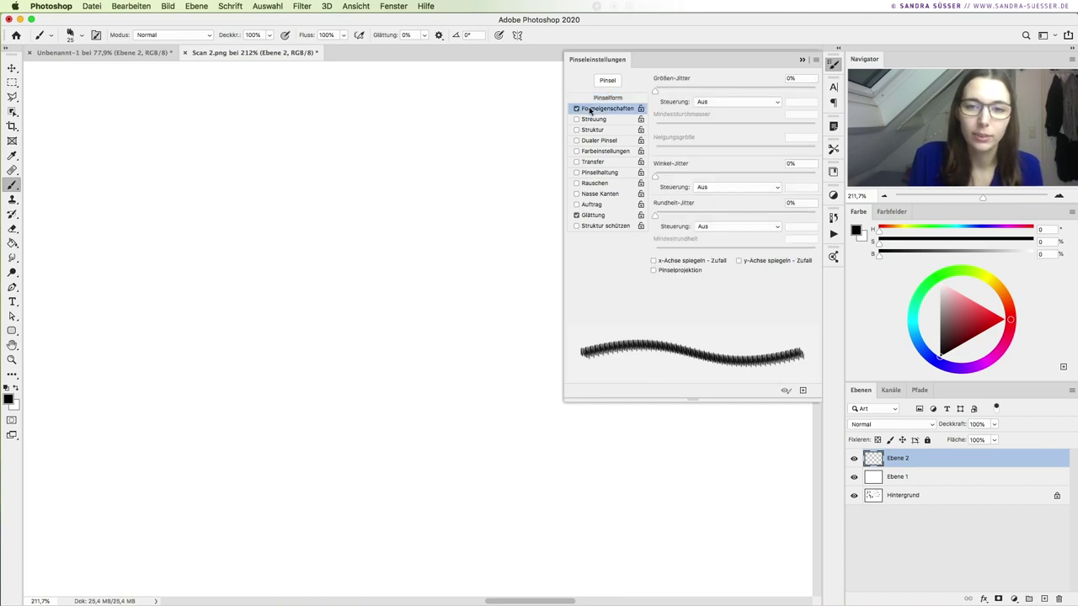
left_click(709, 190)
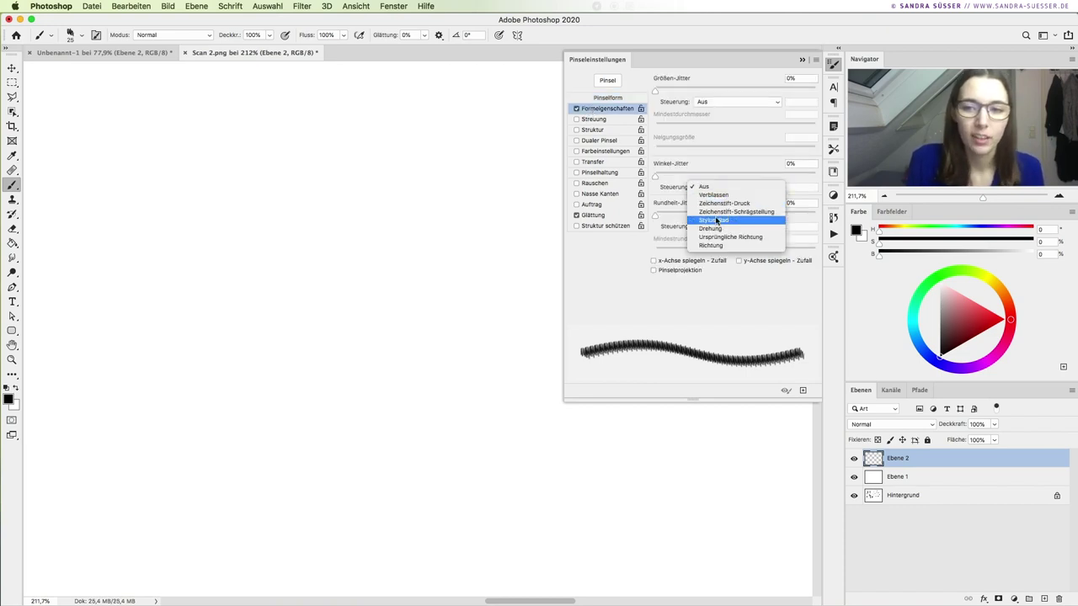
left_click(720, 212)
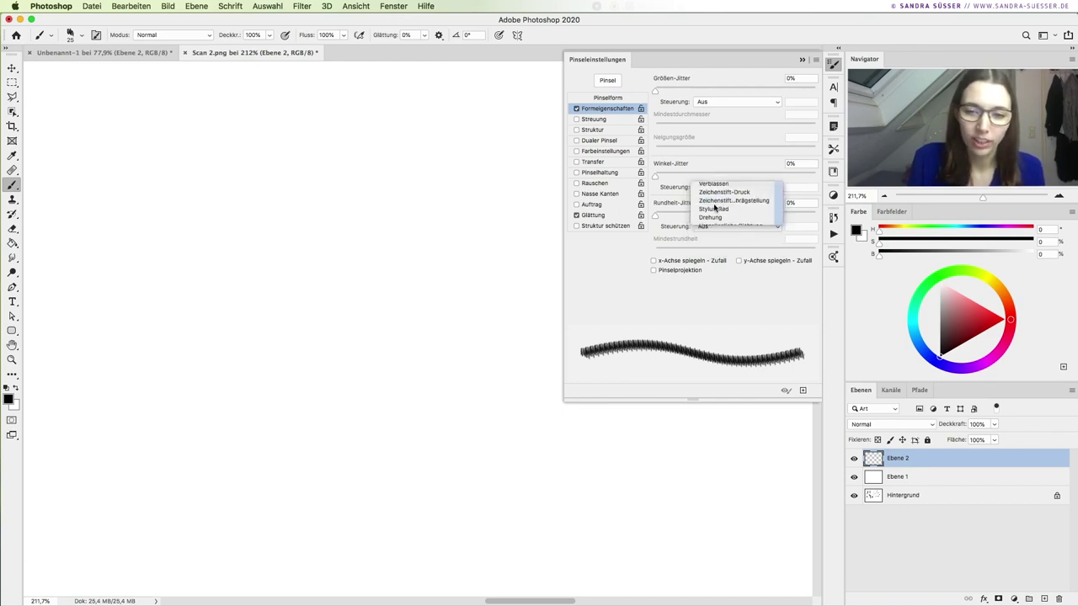
mouse_move(253, 529)
left_mouse_down()
mouse_move(299, 318)
mouse_move(241, 469)
mouse_move(432, 277)
mouse_move(322, 517)
mouse_move(606, 465)
mouse_move(578, 568)
mouse_move(510, 313)
mouse_move(258, 269)
mouse_move(344, 217)
mouse_move(324, 161)
mouse_move(108, 332)
mouse_move(253, 252)
mouse_move(416, 218)
mouse_move(443, 236)
mouse_move(389, 271)
mouse_move(467, 228)
left_mouse_up()
key("ctrl+z")
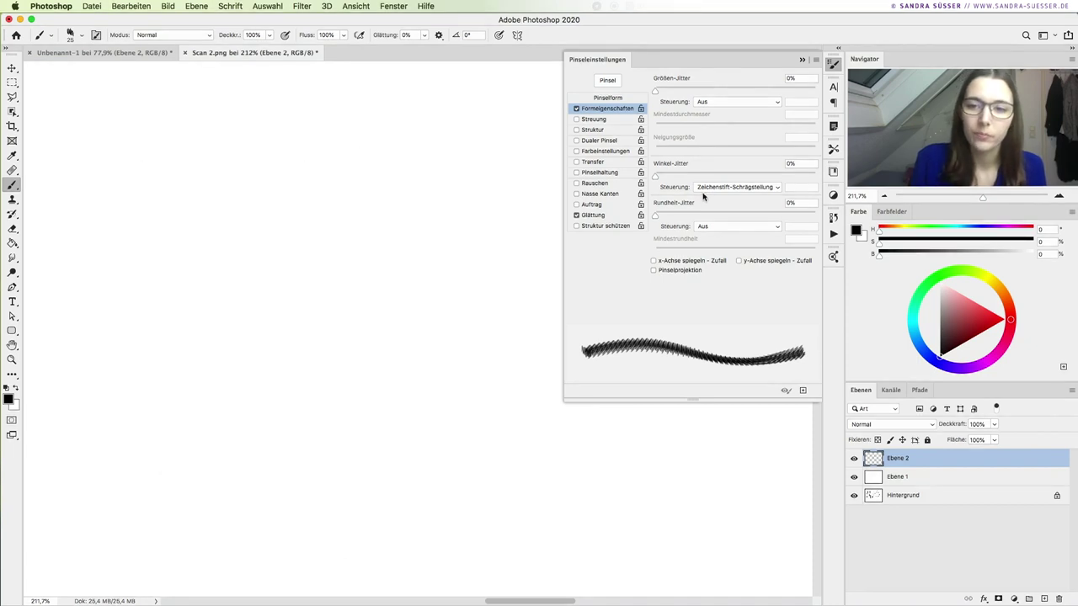
Try pen pressure and stroke direction as angle jitter control, undoing the test strokes.
left_click(709, 188)
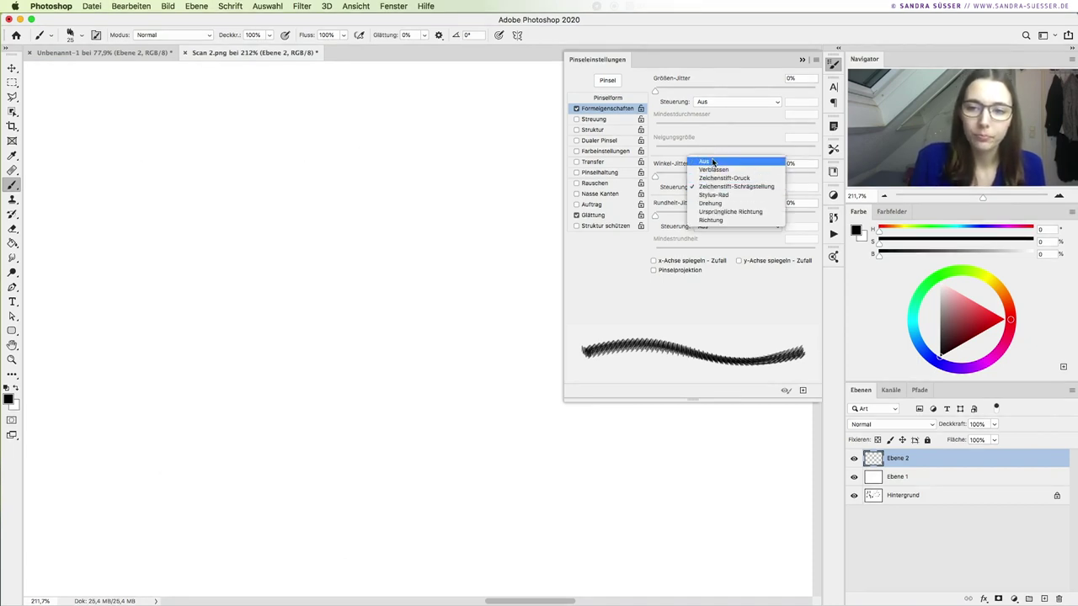
left_click(710, 178)
mouse_move(175, 430)
left_mouse_down()
mouse_move(252, 414)
mouse_move(413, 315)
mouse_move(548, 409)
left_mouse_up()
left_click(717, 186)
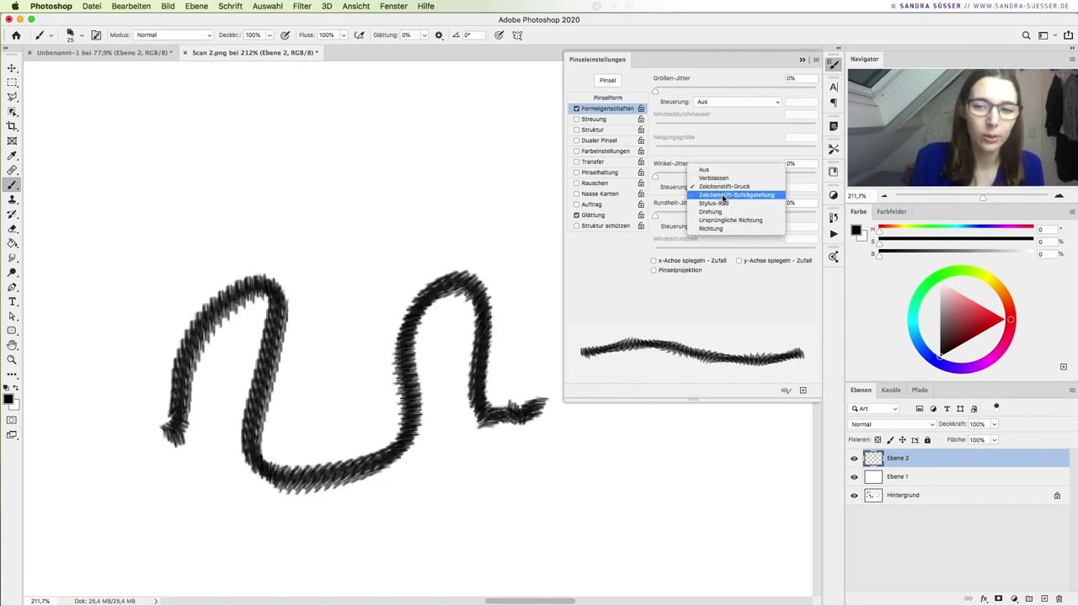
left_click(715, 229)
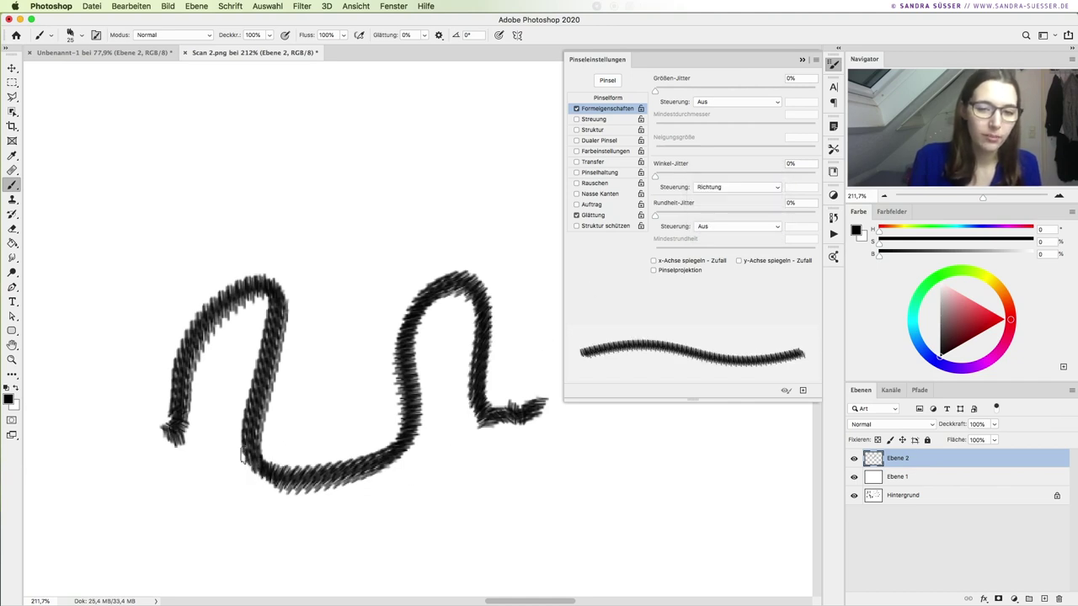
key("super+z")
mouse_move(202, 451)
left_mouse_down()
mouse_move(212, 303)
mouse_move(289, 463)
mouse_move(484, 364)
mouse_move(531, 510)
left_mouse_up()
key("super+z")
Set both angle jitter and size jitter control to pen pressure, then test and undo.
left_click(715, 187)
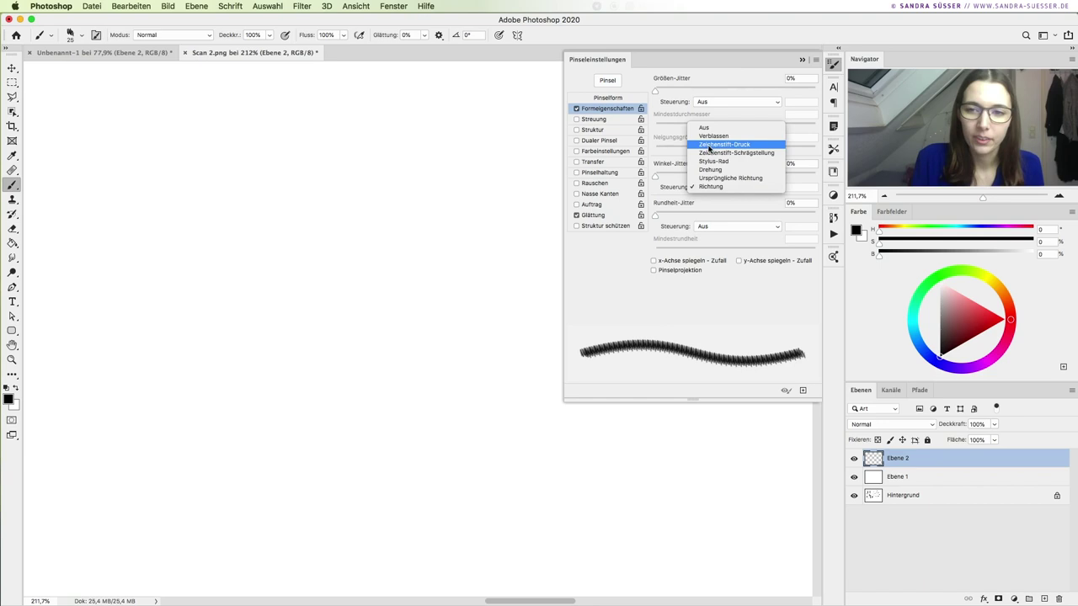
left_click(711, 147)
left_click(714, 102)
left_click(714, 103)
left_click(714, 103)
left_click(716, 118)
mouse_move(197, 409)
left_mouse_down()
mouse_move(380, 202)
mouse_move(490, 364)
left_mouse_up()
key("super+z")
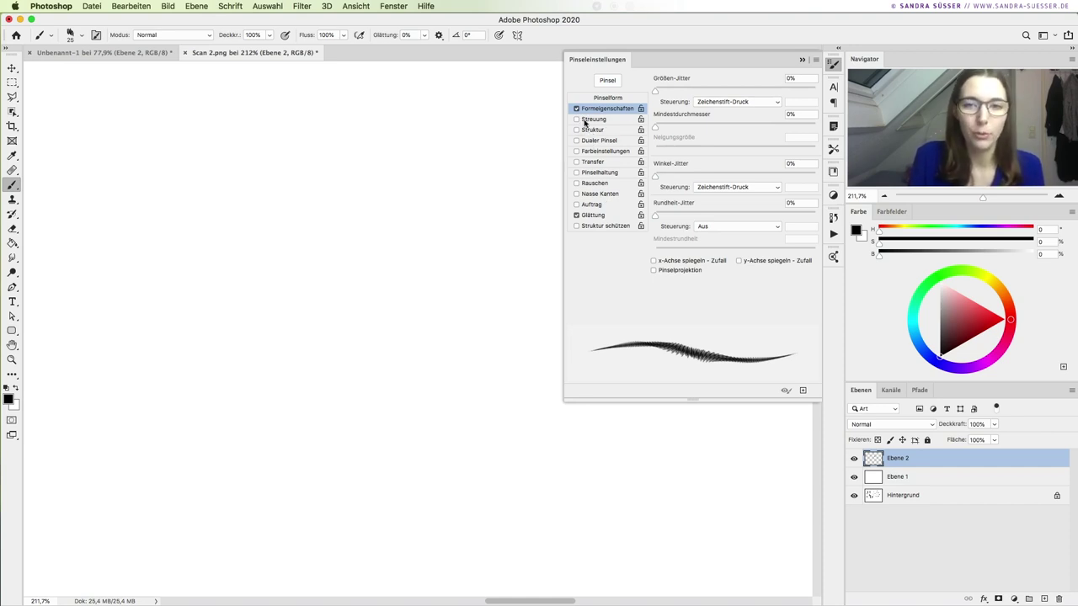
Turn on Scattering and Transfer for the brush, painting and undoing several test strokes.
left_click(601, 99)
left_click(593, 119)
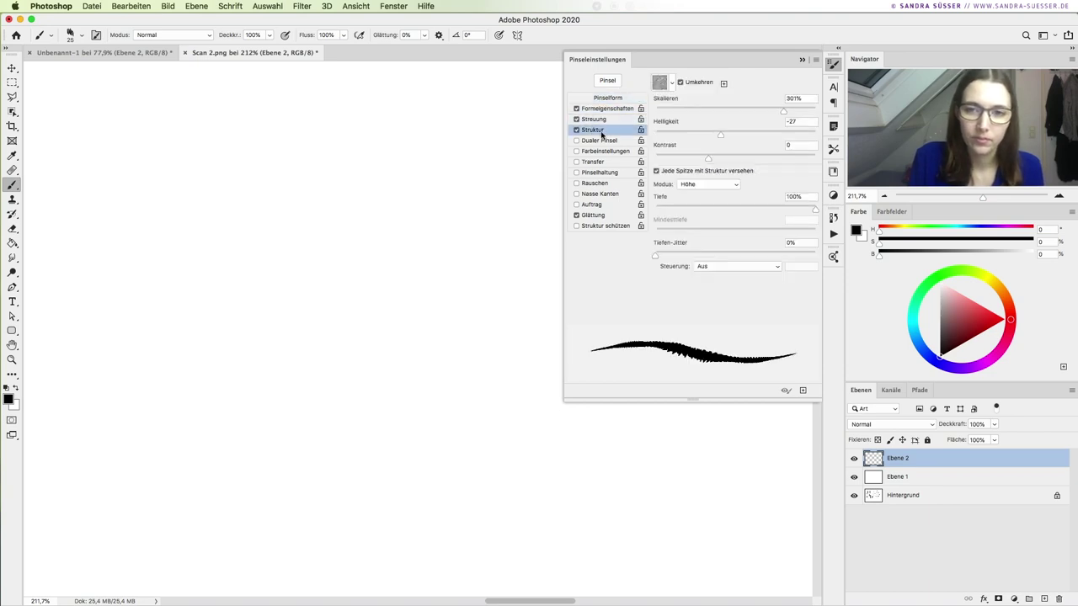
left_click(587, 163)
left_click(607, 109)
left_click_drag(194, 467, 433, 160)
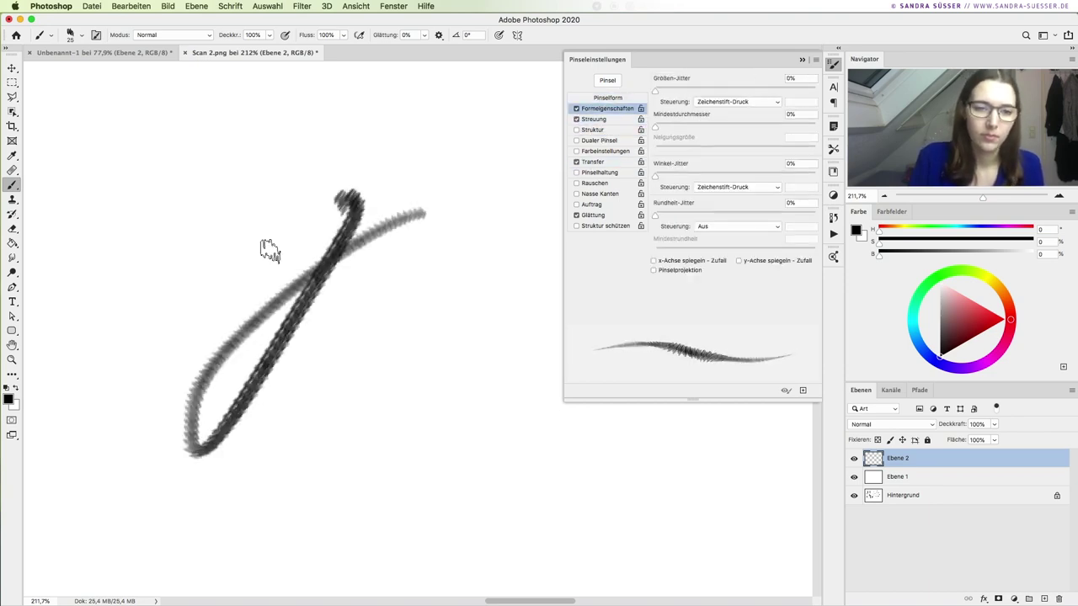
key("super+z")
left_click_drag(240, 445, 445, 169)
key("super+z")
left_click_drag(194, 262, 289, 160)
key("super+z")
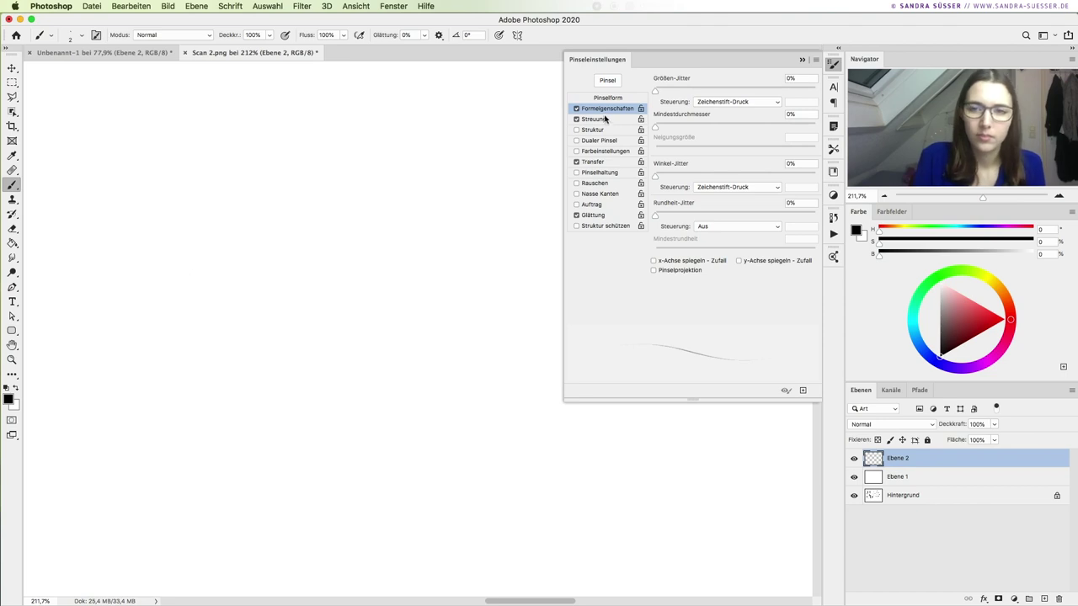
left_click_drag(126, 471, 373, 169)
key("super+z")
Test the scattered brush, then enlarge it to 200 px and paint a grey stroke.
left_click(593, 119)
left_click_drag(463, 92, 387, 354)
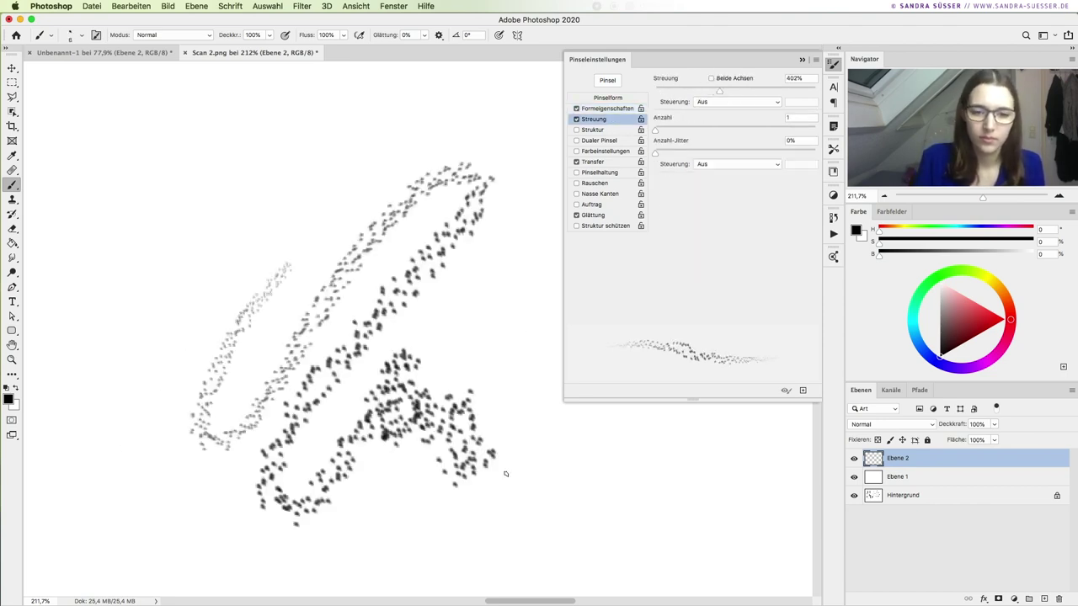
key("super+z")
left_click(606, 108)
left_click(607, 97)
key("bracketright")
key("bracketright")
key("bracketright")
key("bracketright")
key("bracketright")
key("bracketright")
mouse_move(312, 265)
left_mouse_down()
mouse_move(328, 329)
mouse_move(313, 312)
mouse_move(317, 337)
mouse_move(221, 337)
mouse_move(379, 290)
mouse_move(362, 421)
mouse_move(396, 469)
mouse_move(533, 421)
mouse_move(150, 302)
mouse_move(337, 211)
left_mouse_up()
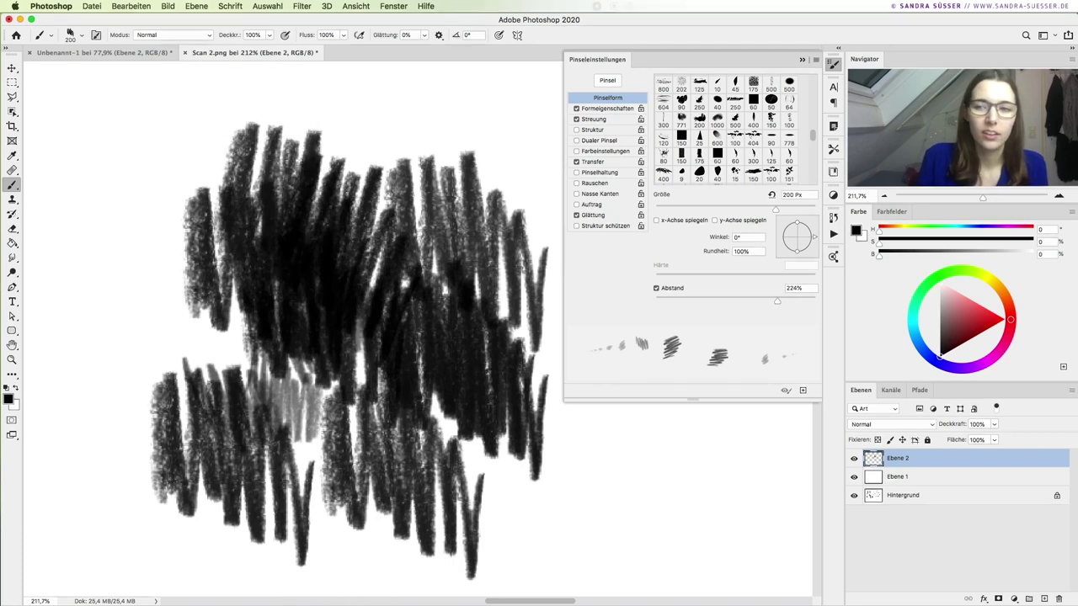
Widen brush spacing to 343% then tighten to 139%, painting dense scribble marks.
left_click_drag(979, 197, 972, 197)
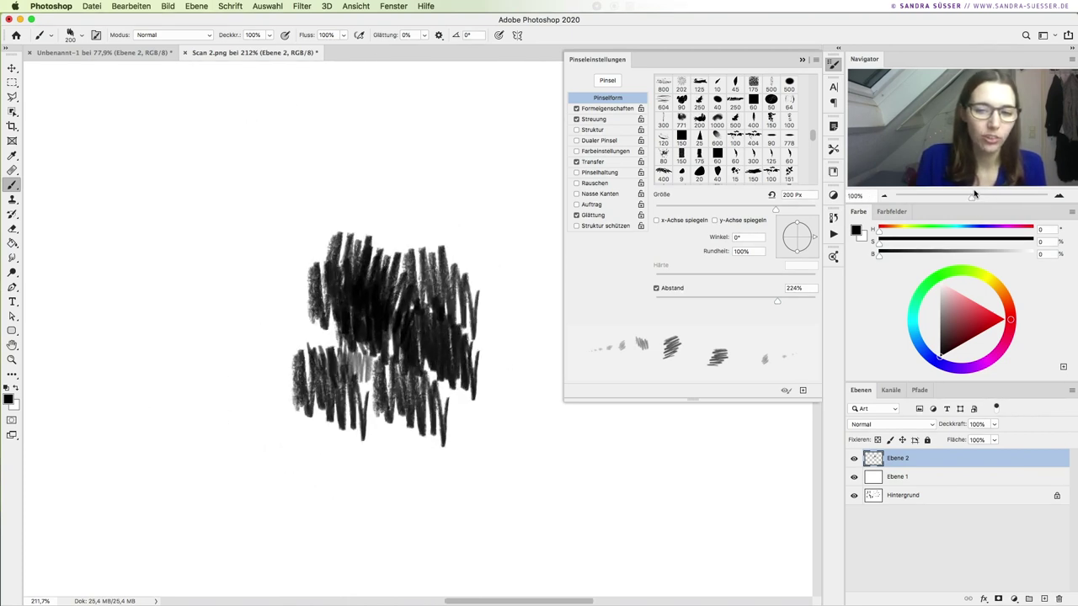
left_click_drag(776, 305, 786, 301)
mouse_move(181, 389)
left_mouse_down()
mouse_move(396, 180)
mouse_move(241, 409)
mouse_move(278, 396)
left_mouse_up()
left_click_drag(787, 301, 750, 300)
mouse_move(286, 329)
left_mouse_down()
mouse_move(229, 241)
mouse_move(253, 337)
mouse_move(362, 362)
left_mouse_up()
Fill a rectangular selected square with dense scribbles, then deselect.
left_click(11, 82)
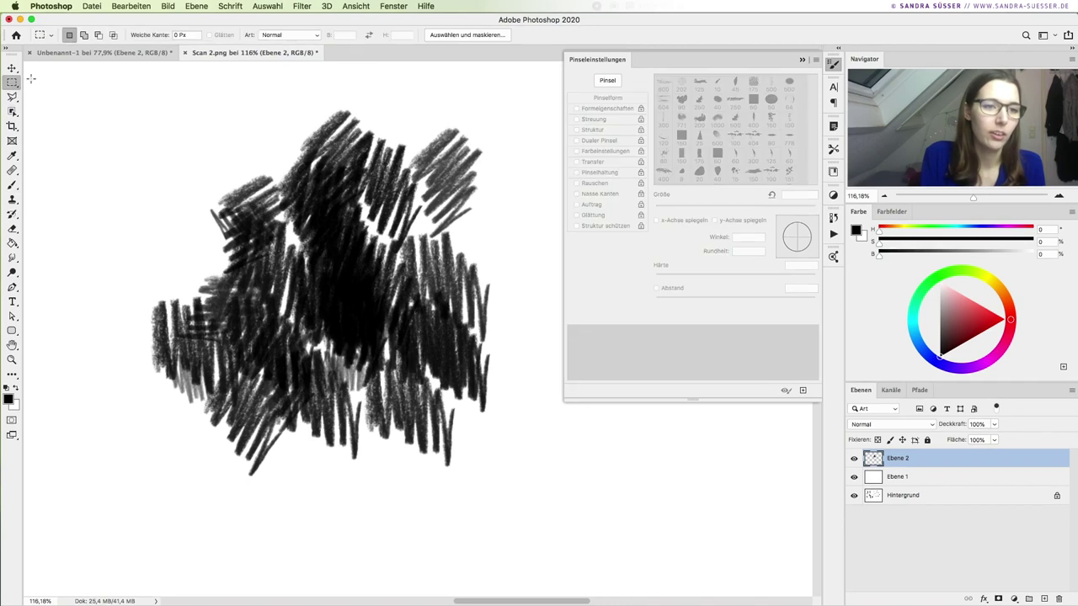
left_click_drag(176, 169, 529, 521)
key("b")
mouse_move(156, 205)
left_mouse_down()
mouse_move(108, 445)
mouse_move(96, 360)
mouse_move(292, 76)
mouse_move(337, 36)
mouse_move(180, 565)
mouse_move(505, 277)
mouse_move(170, 556)
mouse_move(505, 311)
mouse_move(445, 48)
mouse_move(118, 118)
mouse_move(402, 446)
mouse_move(202, 421)
mouse_move(379, 421)
mouse_move(282, 139)
left_mouse_up()
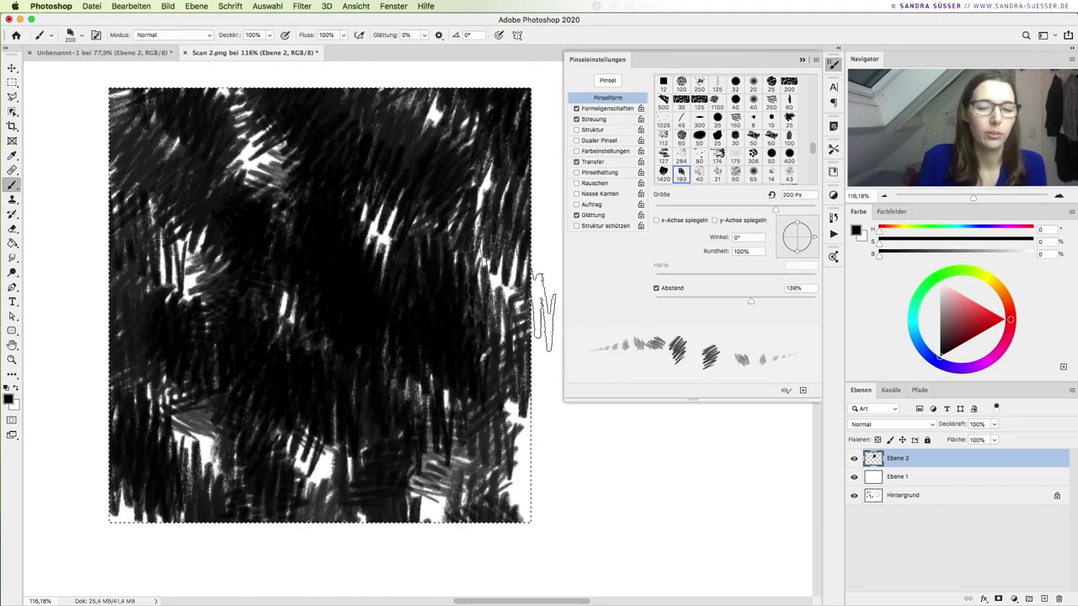
key("ctrl+d")
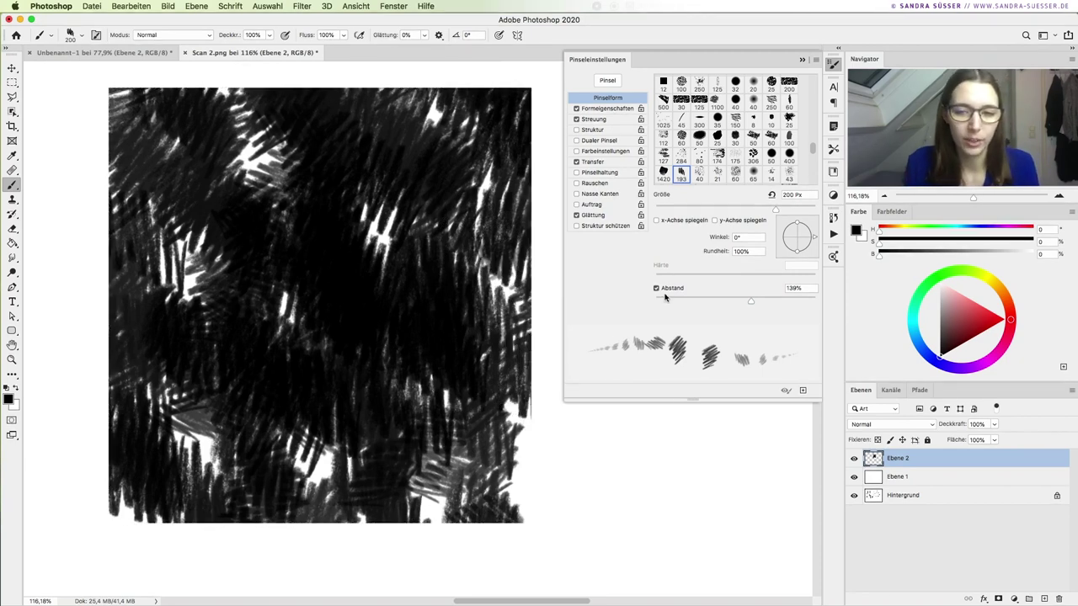
Reset brush spacing to 21% and shrink the brush to 9 px, undoing test strokes.
left_click(663, 291)
key("ctrl+minus")
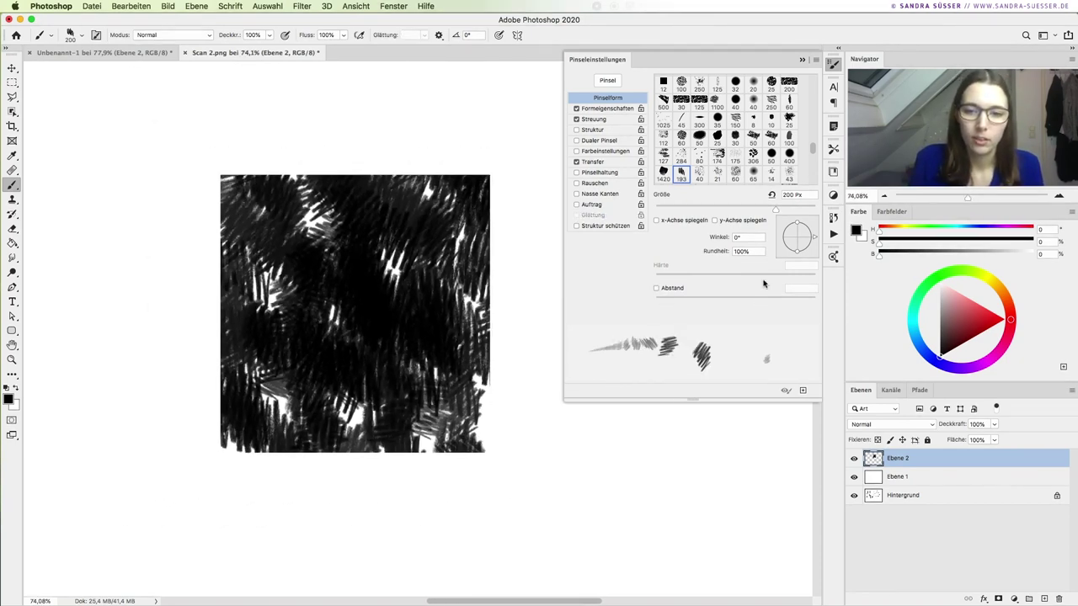
left_click(662, 300)
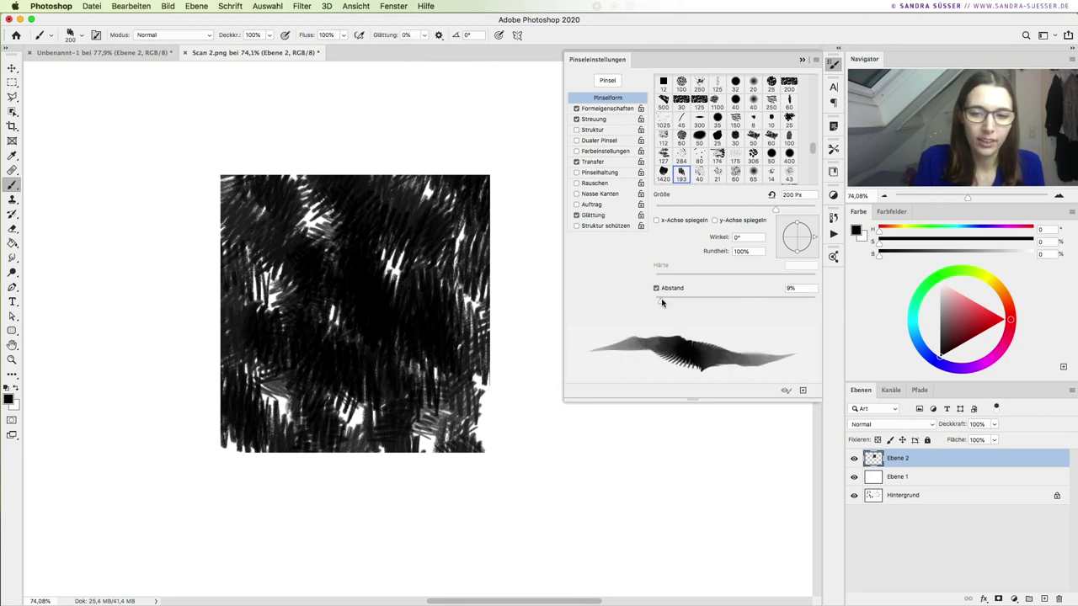
left_click_drag(253, 517, 320, 505)
key("ctrl+z")
key("bracketleft")
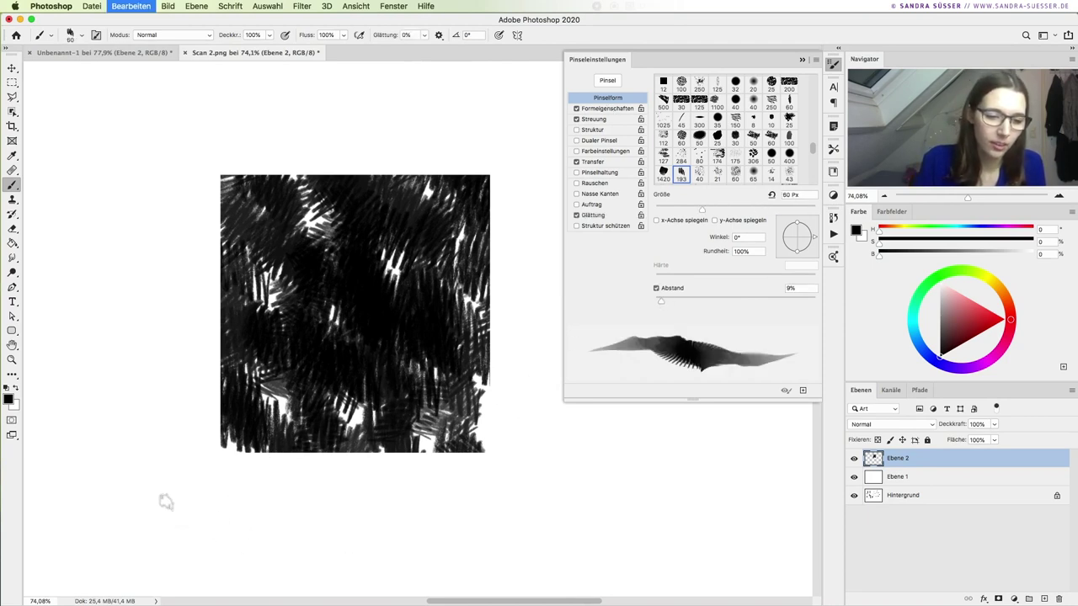
key("bracketleft")
key("bracketleft")
key("bracketleft")
key("ctrl+z")
key("ctrl+z")
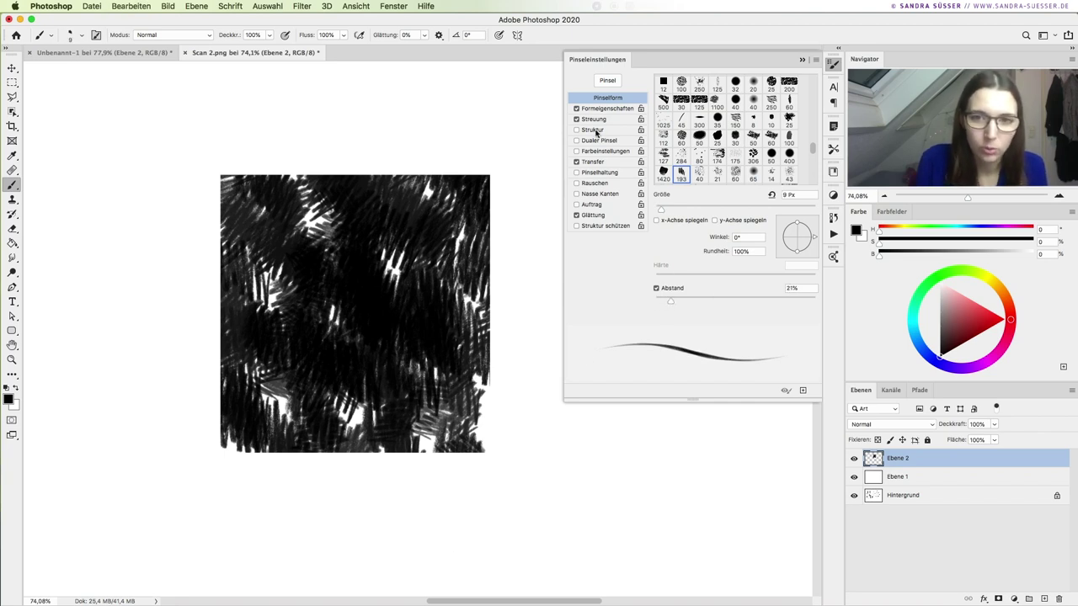
Set 27% size jitter and 24% scatter, then test and undo a freehand stroke.
left_click(611, 109)
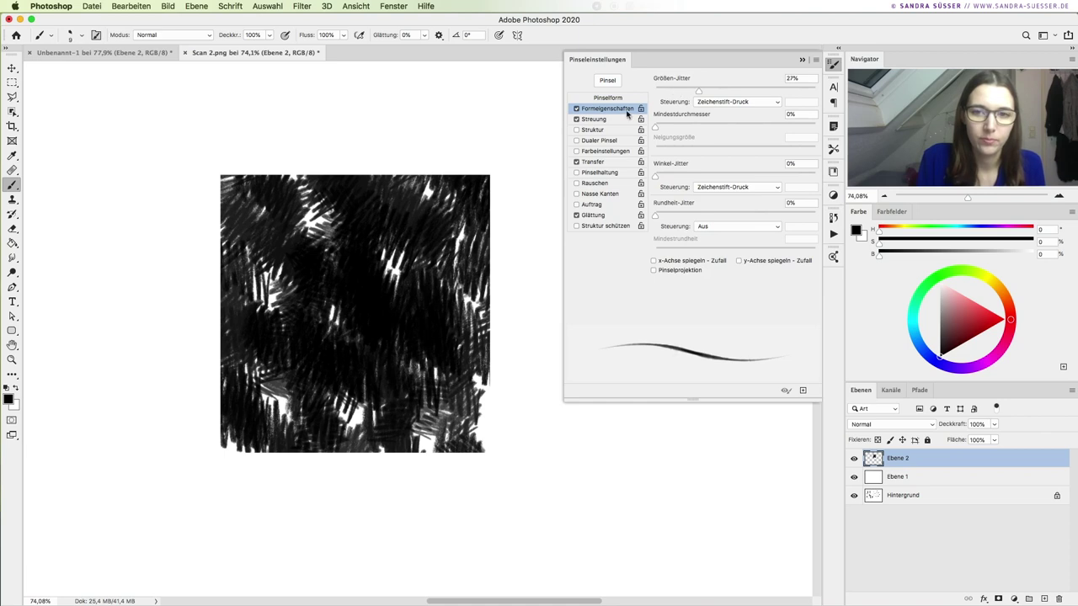
left_click(602, 119)
left_click_drag(337, 594, 517, 459)
key("ctrl+z")
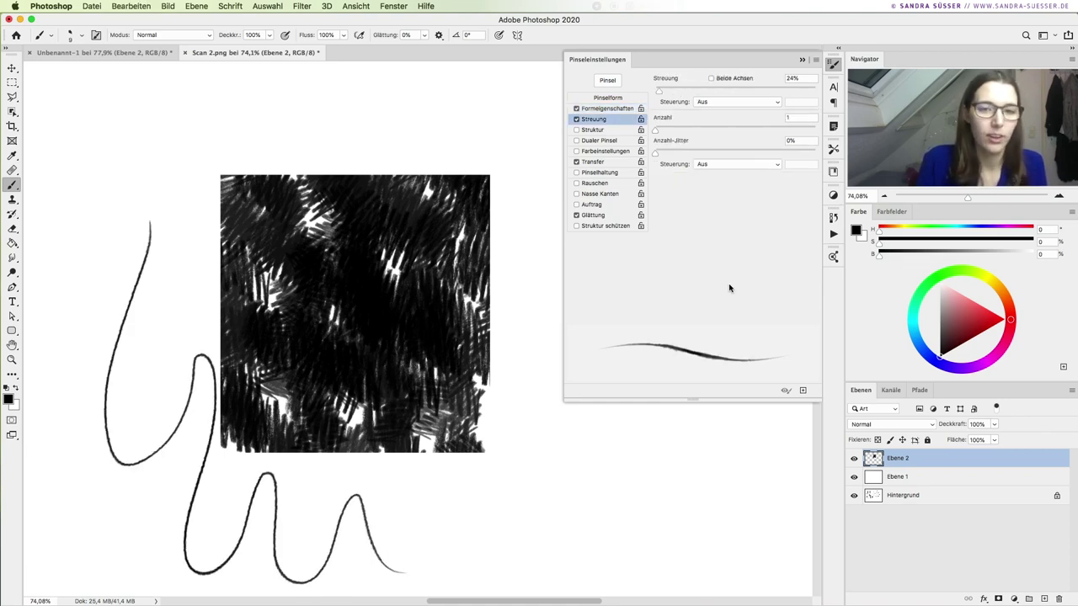
key("ctrl+z")
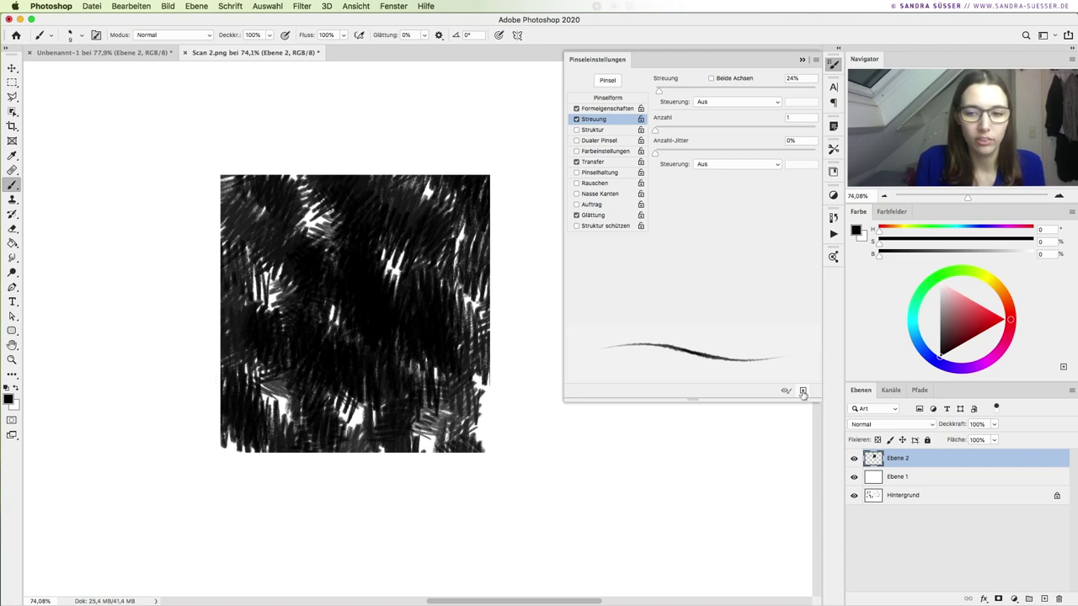
Save the current small brush as the preset 'Skizze 3'.
left_click(802, 391)
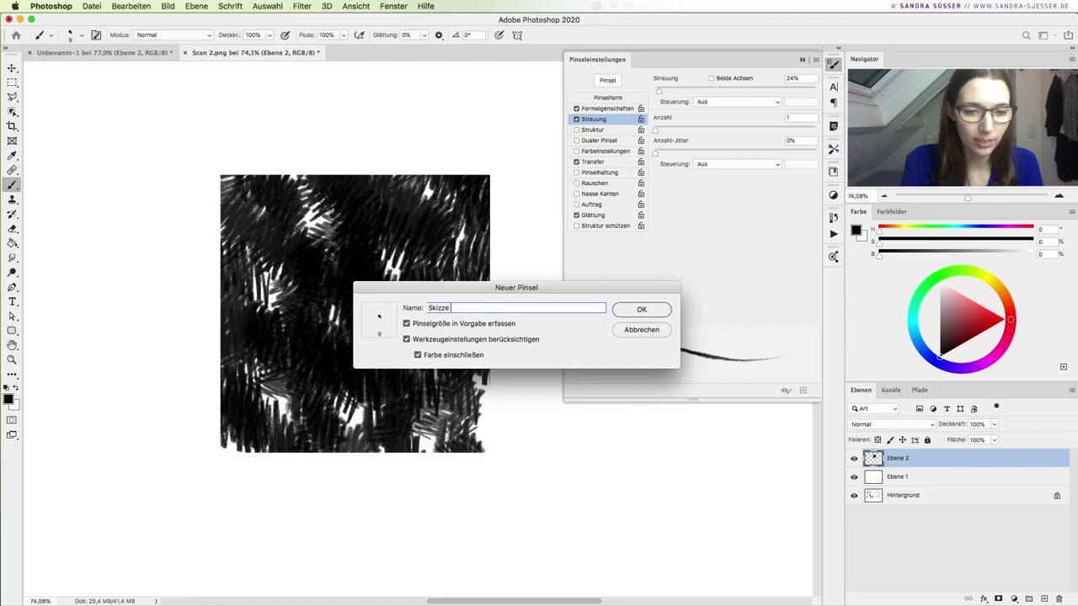
left_click(660, 311)
left_click(601, 99)
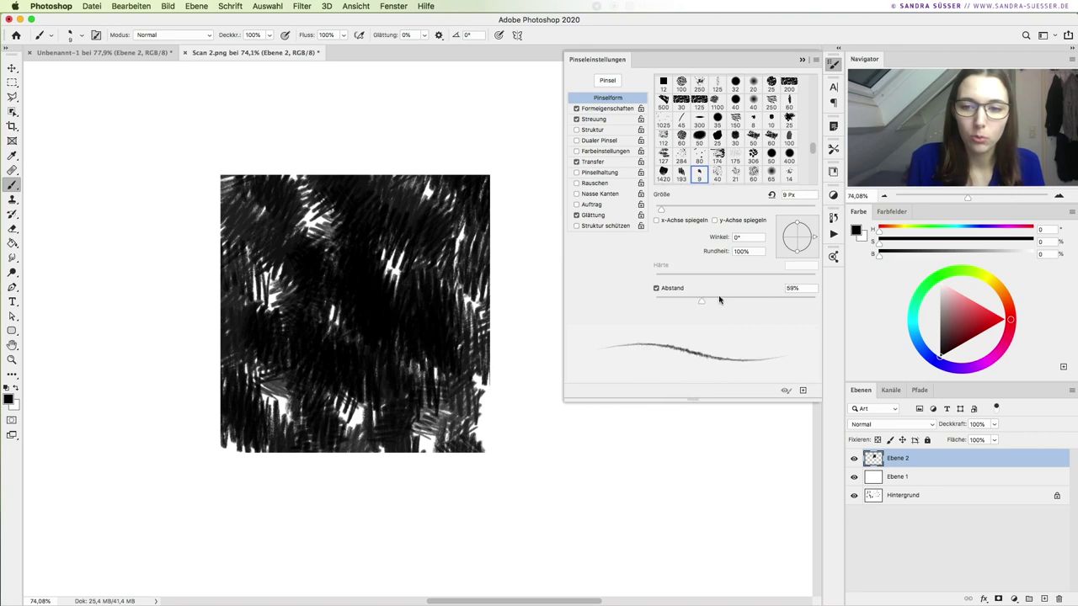
Test the 500 px scribble brush with 180% spacing, then save it as preset 'Skizze 4'.
key("bracketright")
key("bracketright")
key("bracketright")
key("bracketright")
key("bracketright")
key("bracketright")
key("bracketright")
key("bracketright")
key("bracketright")
key("bracketright")
key("bracketright")
key("bracketright")
key("bracketright")
key("bracketright")
key("bracketright")
key("bracketright")
key("bracketright")
key("bracketright")
key("bracketleft")
key("bracketleft")
key("bracketleft")
key("bracketleft")
key("bracketleft")
key("bracketleft")
key("bracketleft")
key("bracketleft")
key("bracketleft")
key("bracketleft")
key("bracketleft")
key("bracketleft")
key("bracketleft")
key("bracketleft")
mouse_move(169, 313)
left_mouse_down()
mouse_move(132, 253)
mouse_move(168, 217)
mouse_move(299, 240)
left_mouse_up()
key("ctrl+z")
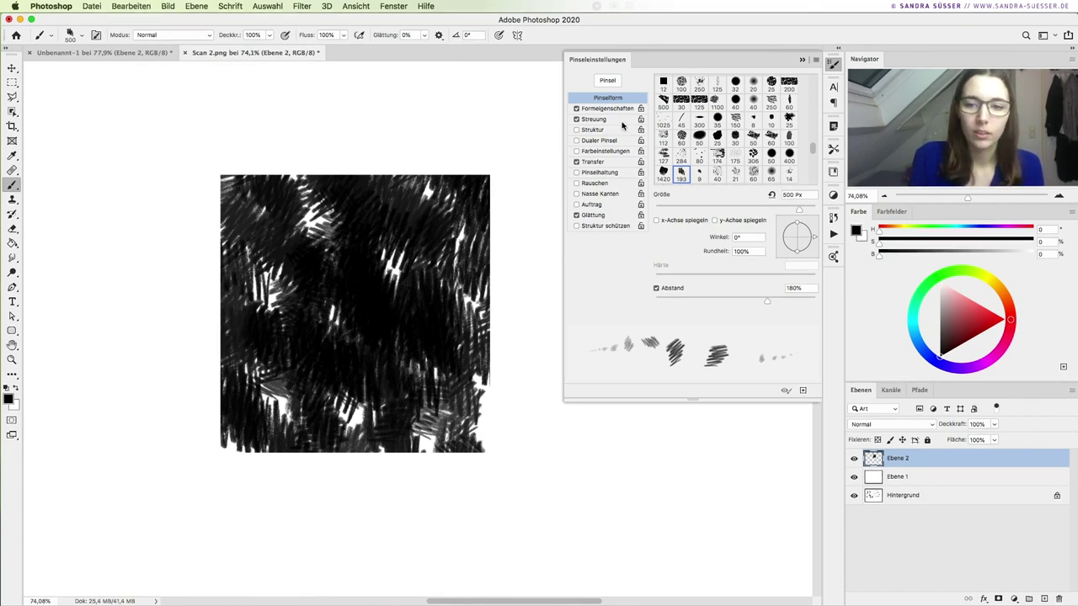
left_click(803, 393)
type("Skizze 4")
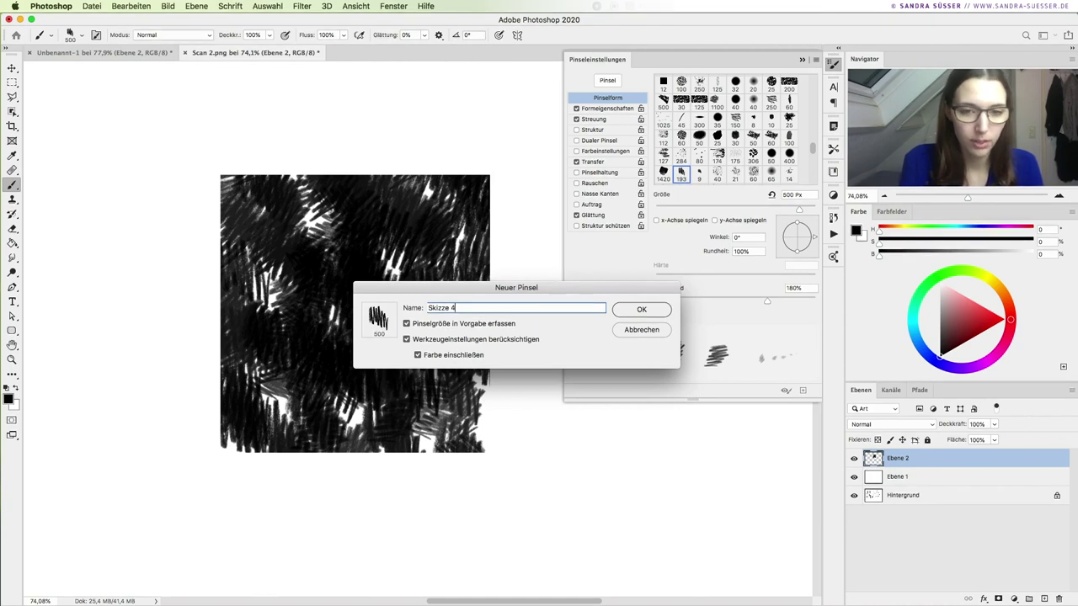
key("Return")
Paint red and pink textured test strokes with the Skizze 1 preset, then zoom out to the whole canvas.
left_click(81, 36)
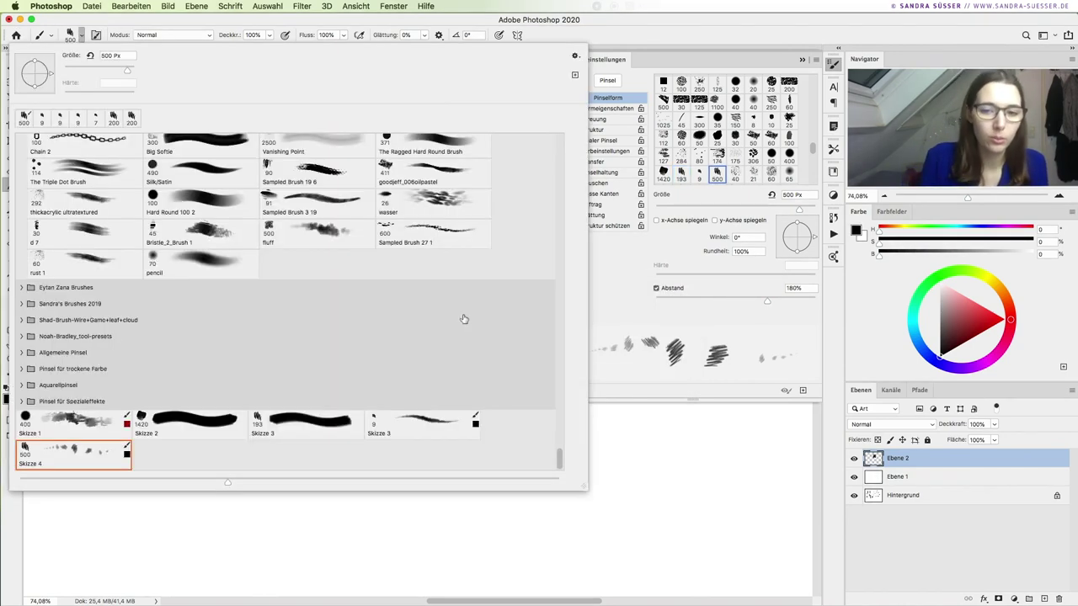
left_click(71, 430)
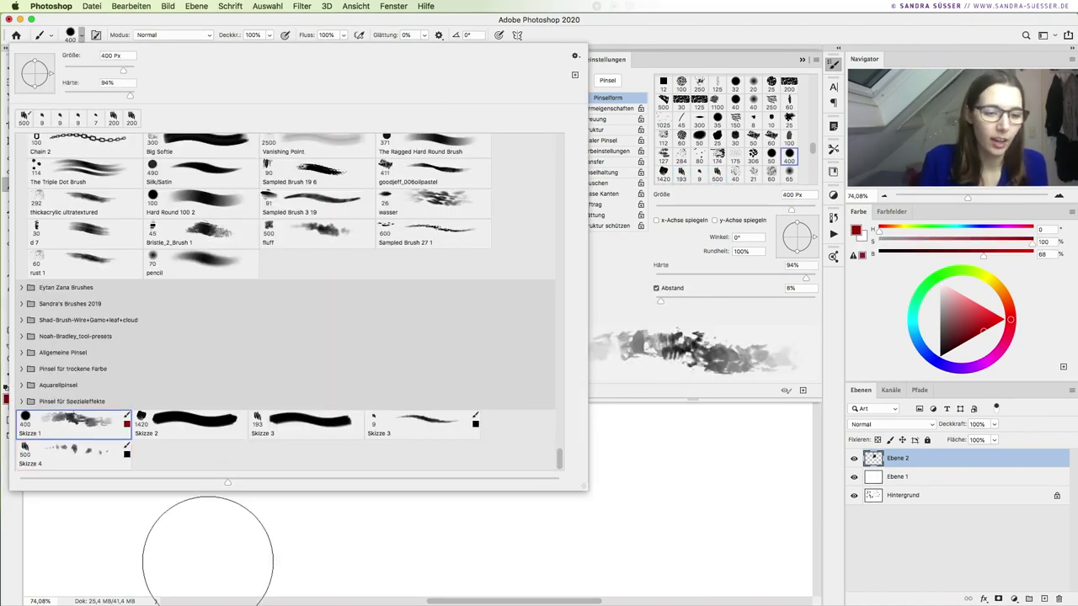
mouse_move(252, 522)
left_mouse_down()
mouse_move(122, 370)
mouse_move(206, 383)
mouse_move(168, 404)
left_mouse_up()
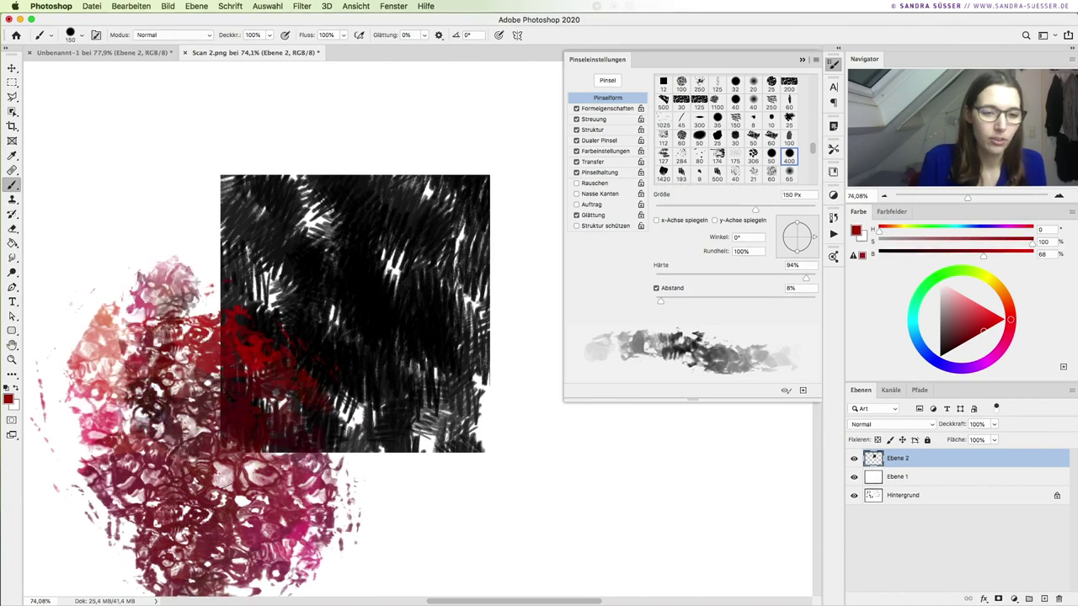
key("bracketleft")
key("bracketleft")
key("bracketleft")
left_click_drag(966, 197, 961, 196)
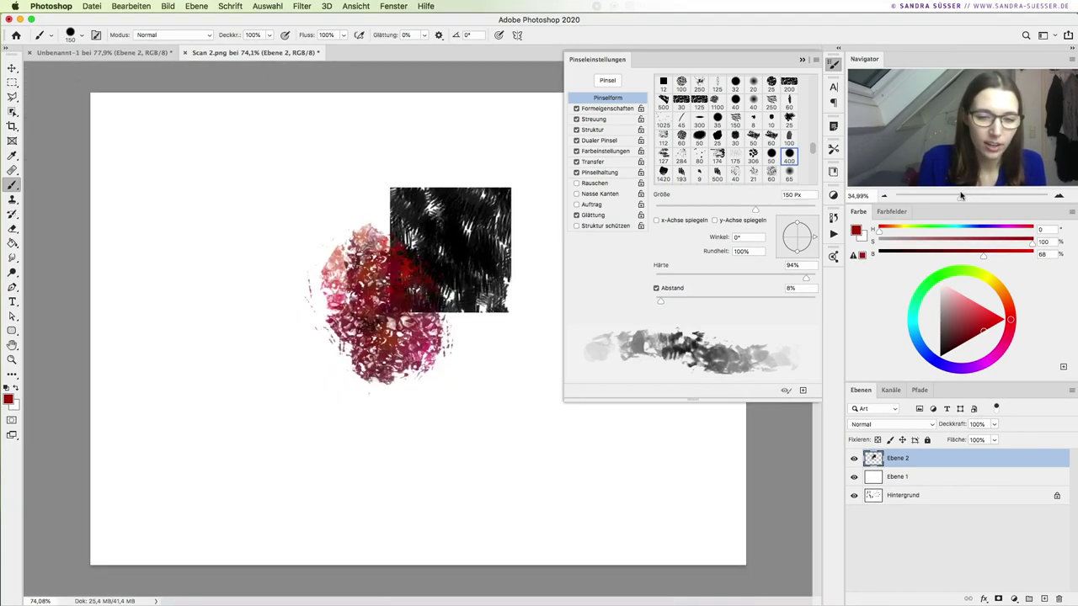
Paint dark-red zigzag strokes left of the square with a 250 px hard round brush.
left_click(71, 35)
double_click(84, 455)
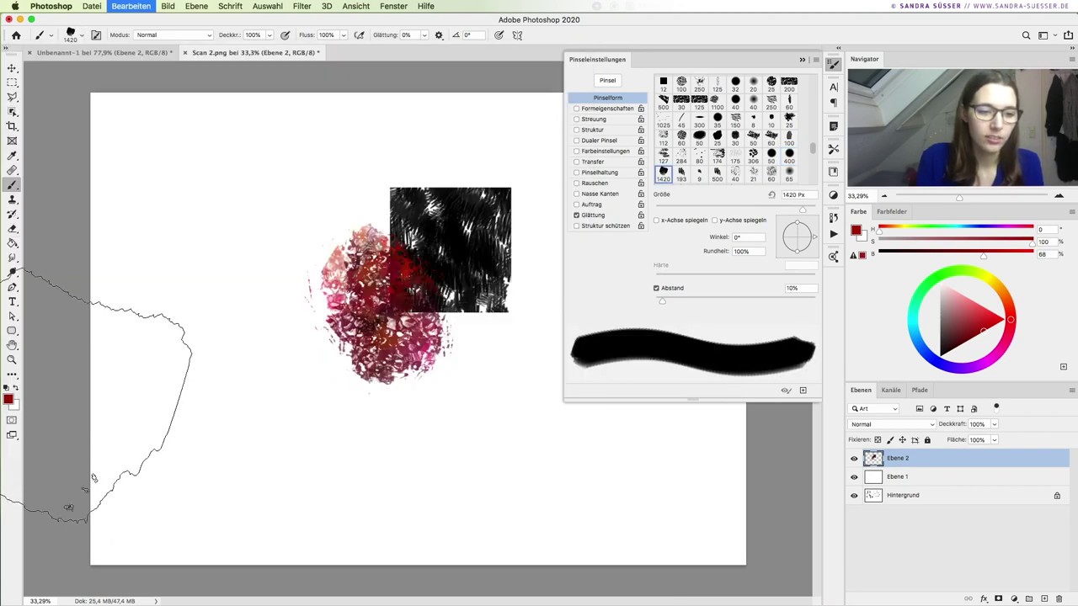
key("bracketleft")
key("bracketleft")
key("bracketleft")
mouse_move(166, 350)
left_mouse_down()
mouse_move(261, 299)
mouse_move(210, 497)
mouse_move(333, 451)
mouse_move(366, 383)
left_mouse_up()
key("ctrl+z")
key("bracketleft")
key("bracketleft")
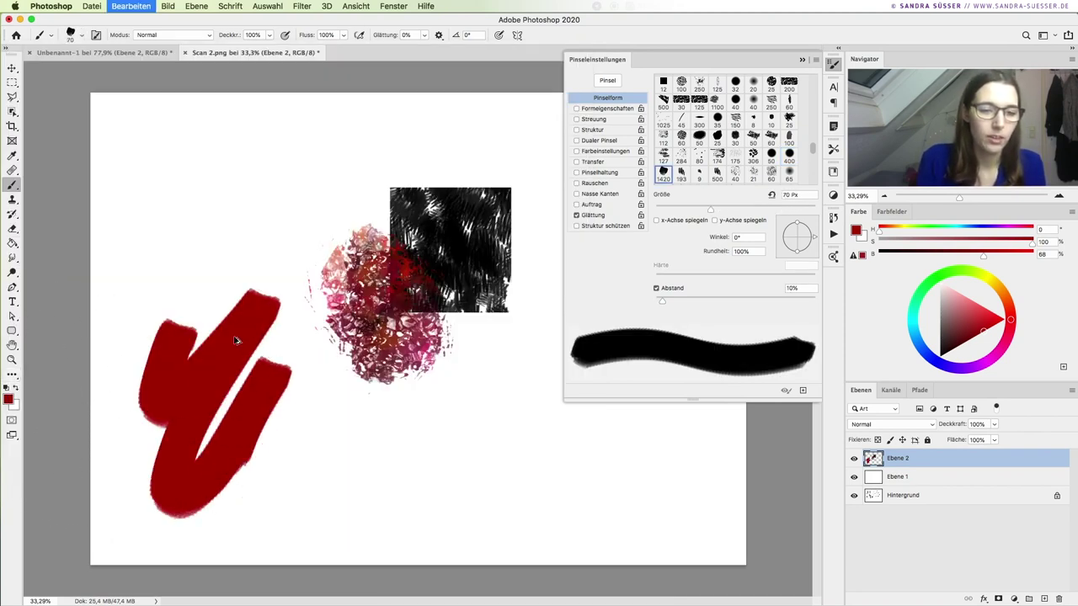
key("bracketleft")
key("bracketleft")
key("bracketleft")
left_click_drag(181, 318, 263, 269)
key("ctrl+z")
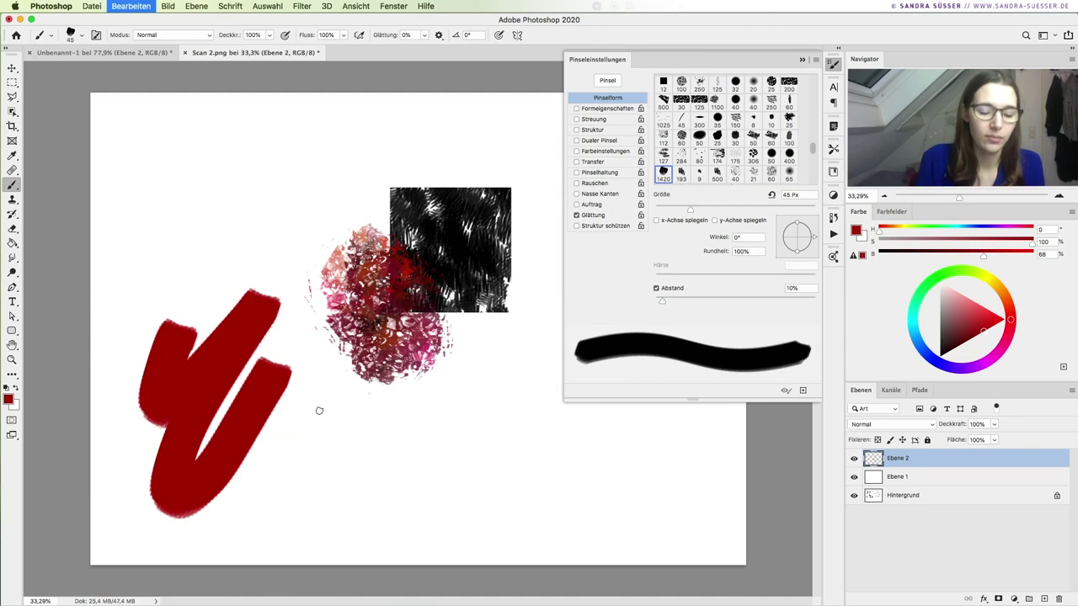